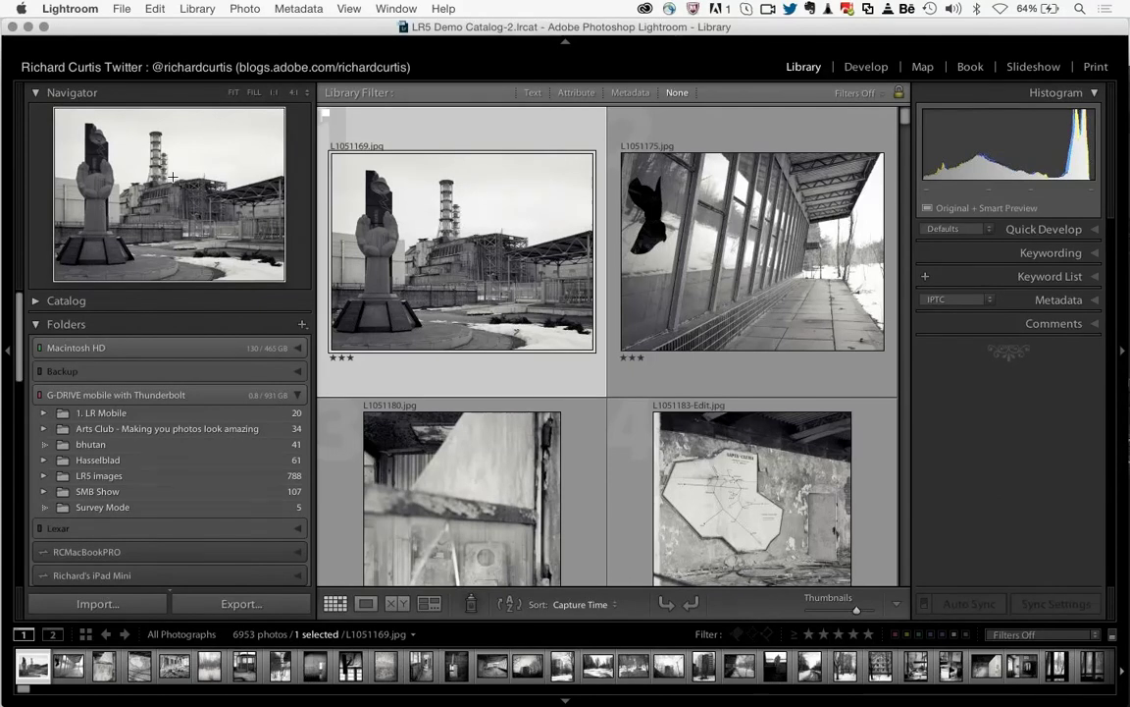
# - Examine the Catalog entries, the Macintosh HD folders and the other drives and devices in the Folders list
pyautogui.click(35, 302)
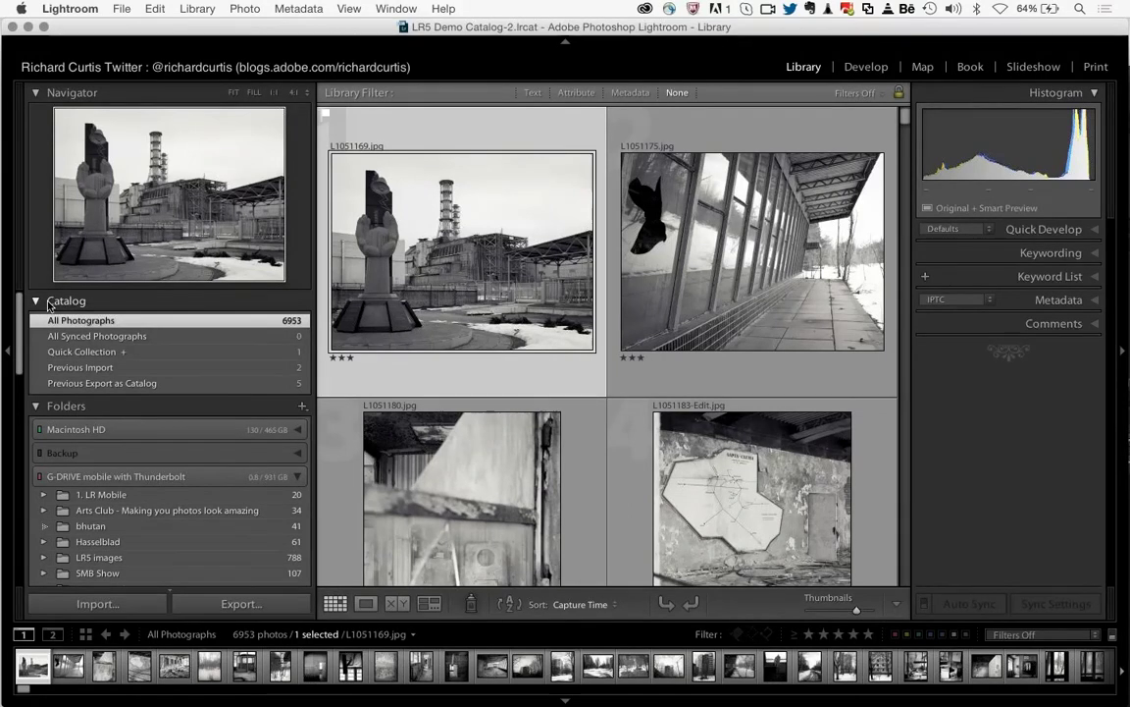
pyautogui.click(37, 302)
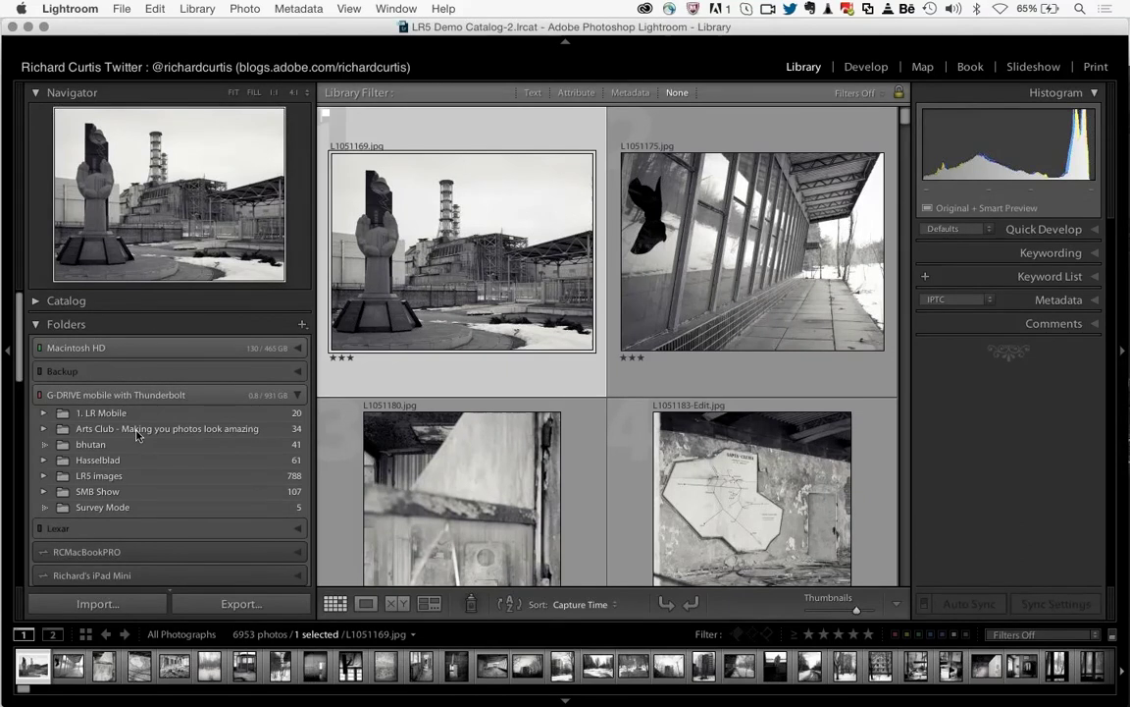
pyautogui.click(299, 350)
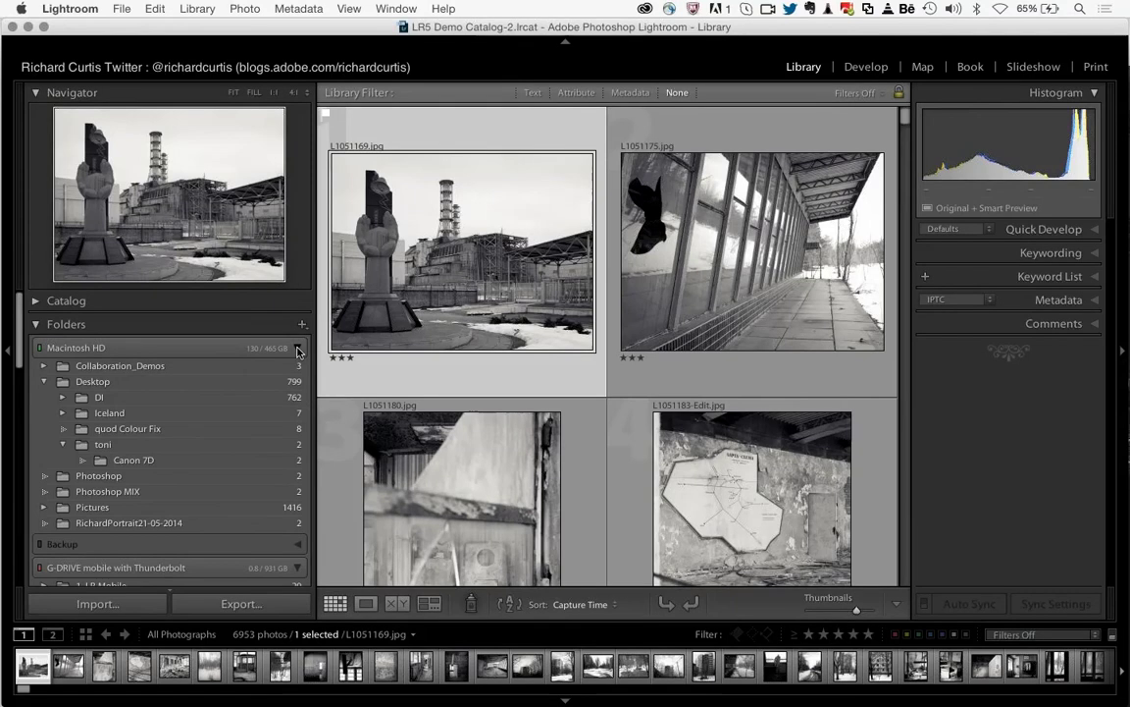
pyautogui.click(299, 350)
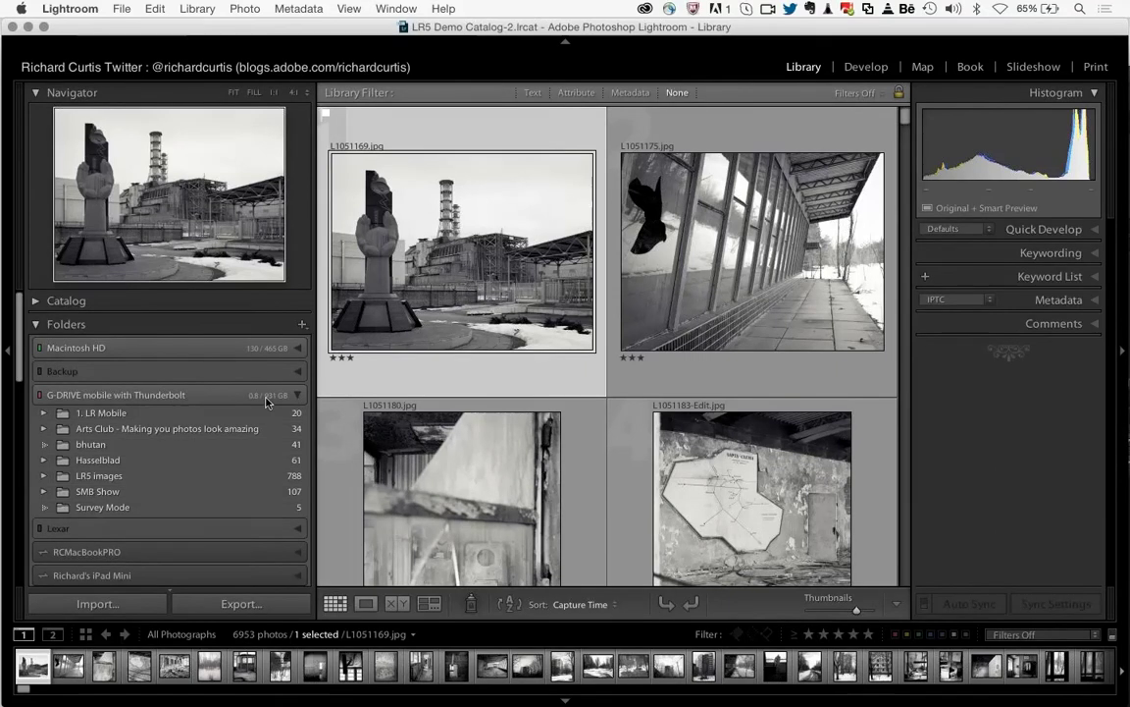
pyautogui.scroll(-5, 127, 493)
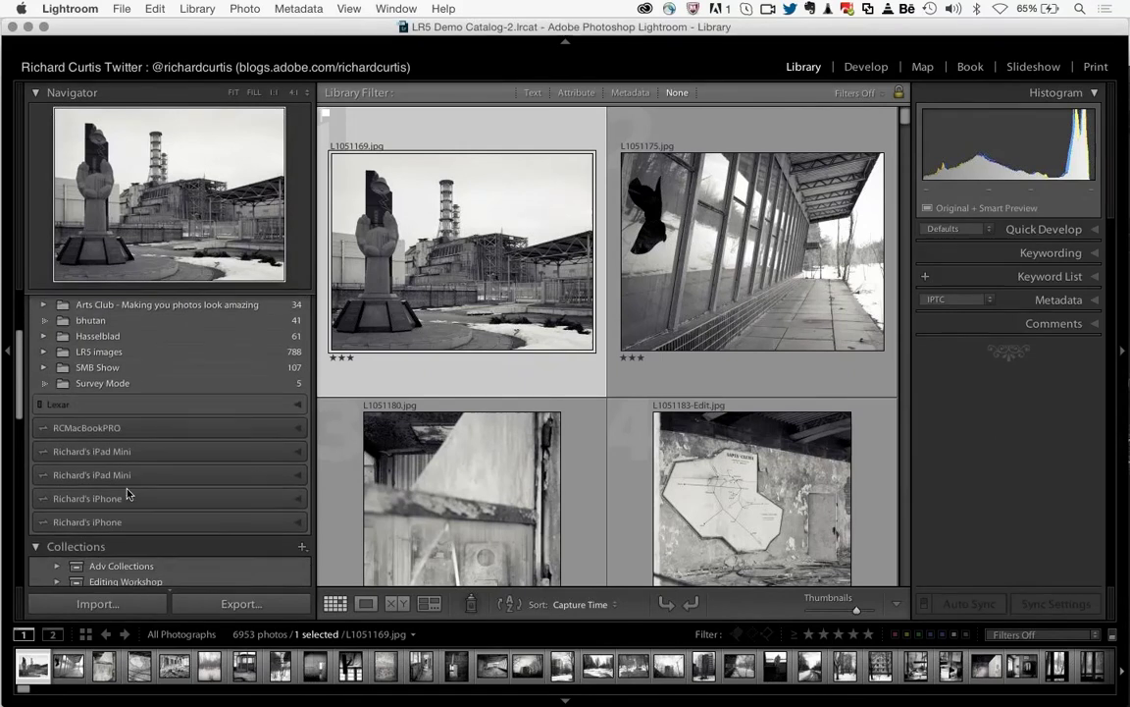
pyautogui.scroll(-2, 127, 494)
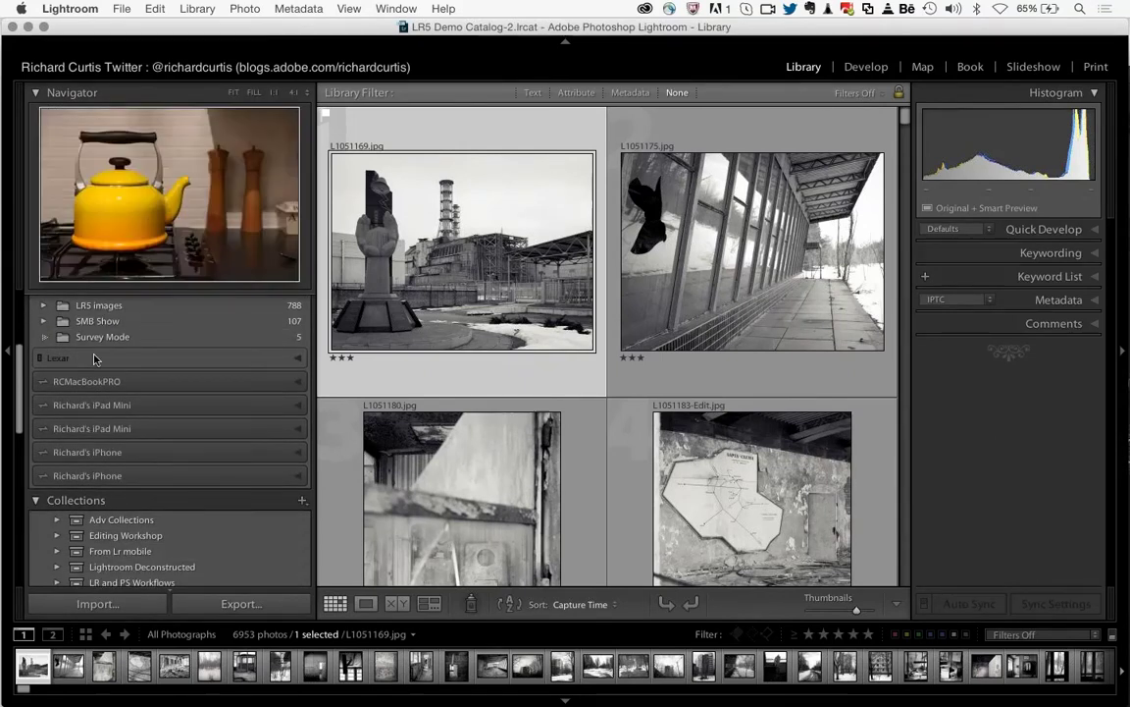
pyautogui.scroll(6, 94, 358)
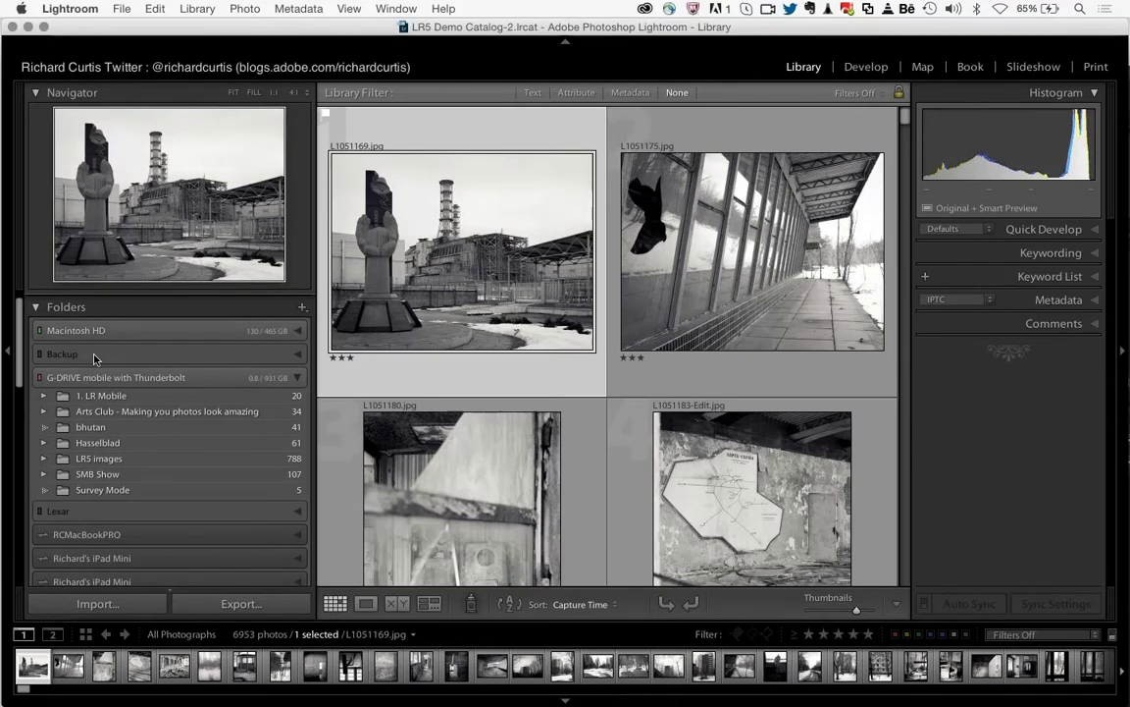
# - Look through the Collections list, including the collection sets, smart collections and regular collections
pyautogui.scroll(-5, 94, 359)
pyautogui.scroll(-3, 88, 365)
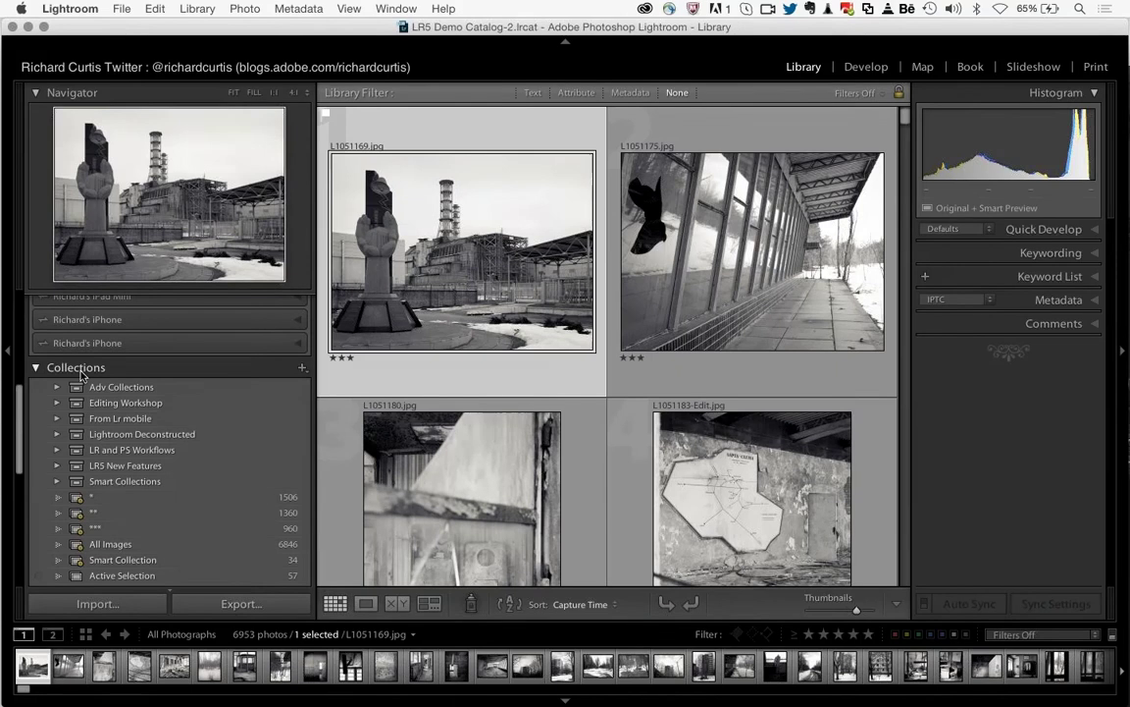
pyautogui.scroll(-6, 117, 422)
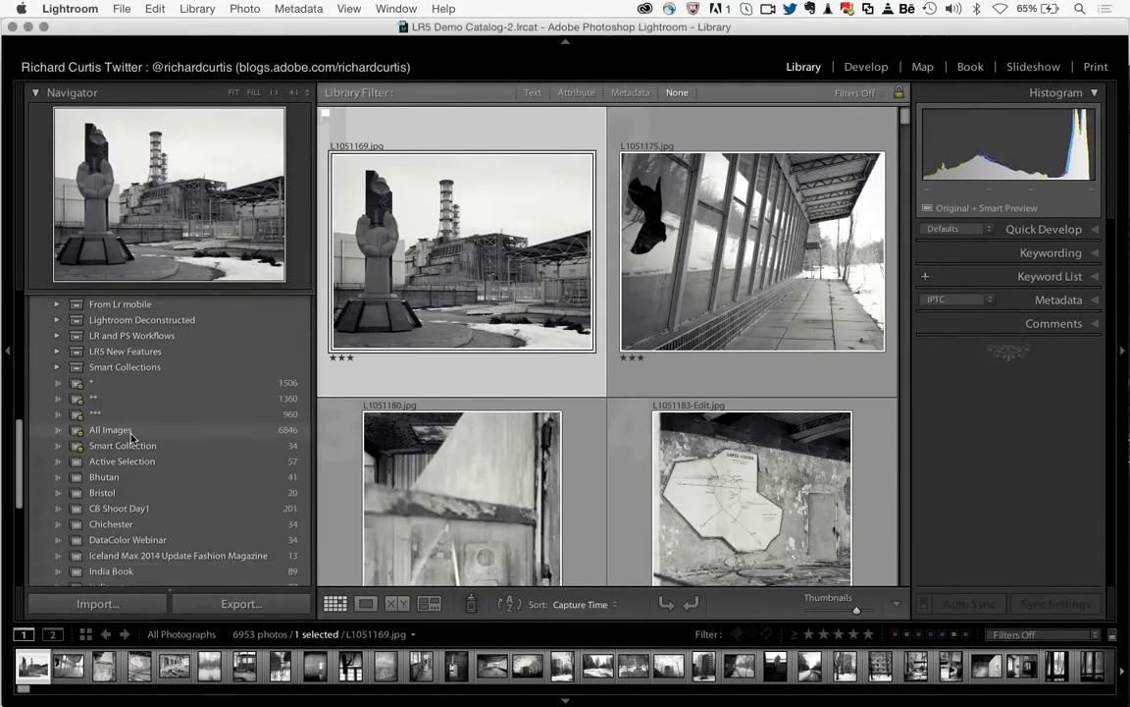
pyautogui.scroll(4, 132, 438)
pyautogui.scroll(-2, 131, 438)
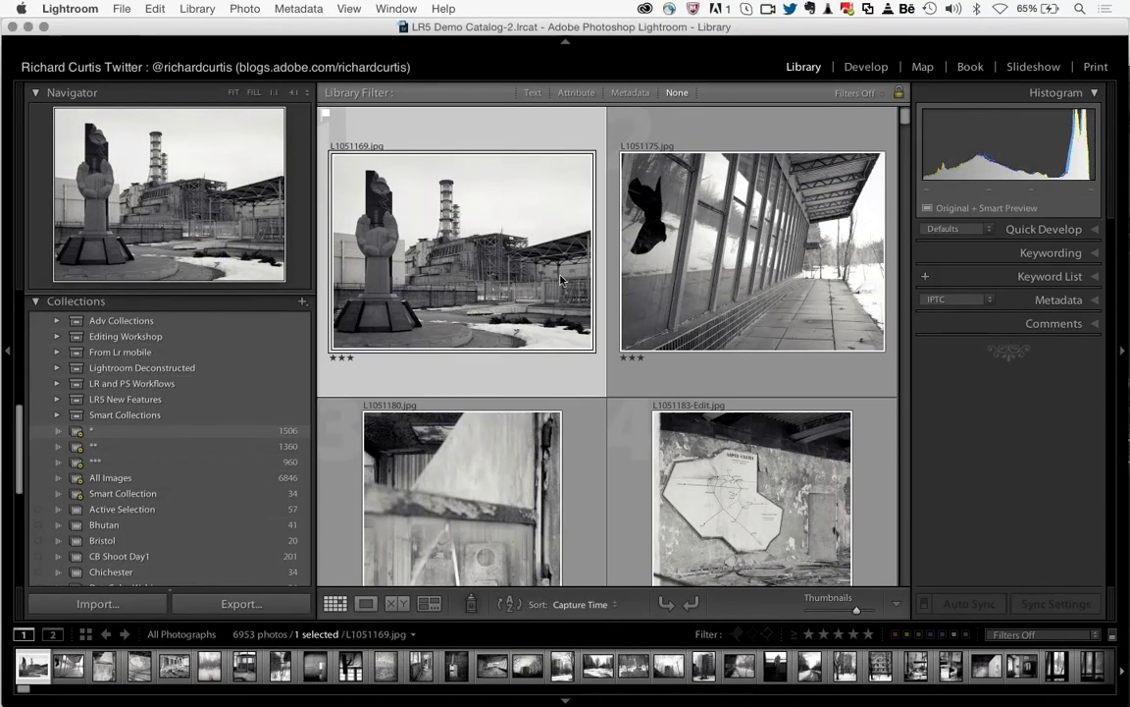
# - Browse the photo grid and select the image L1051211.jpg
pyautogui.scroll(-5, 561, 279)
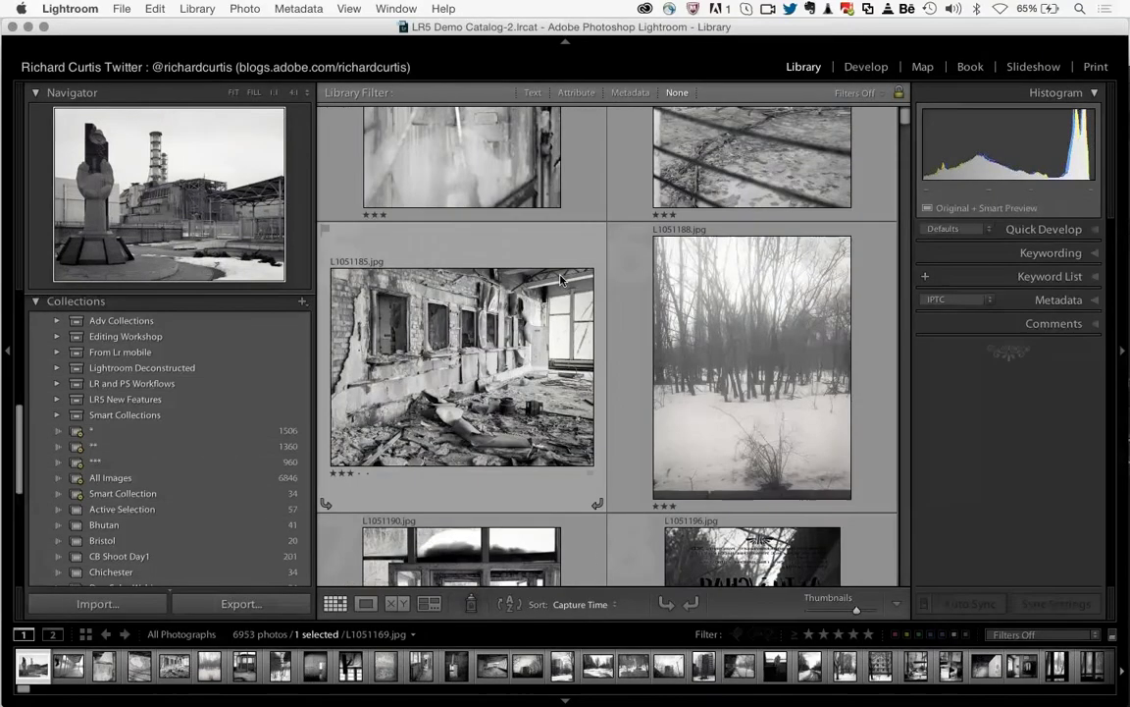
pyautogui.scroll(-5, 561, 280)
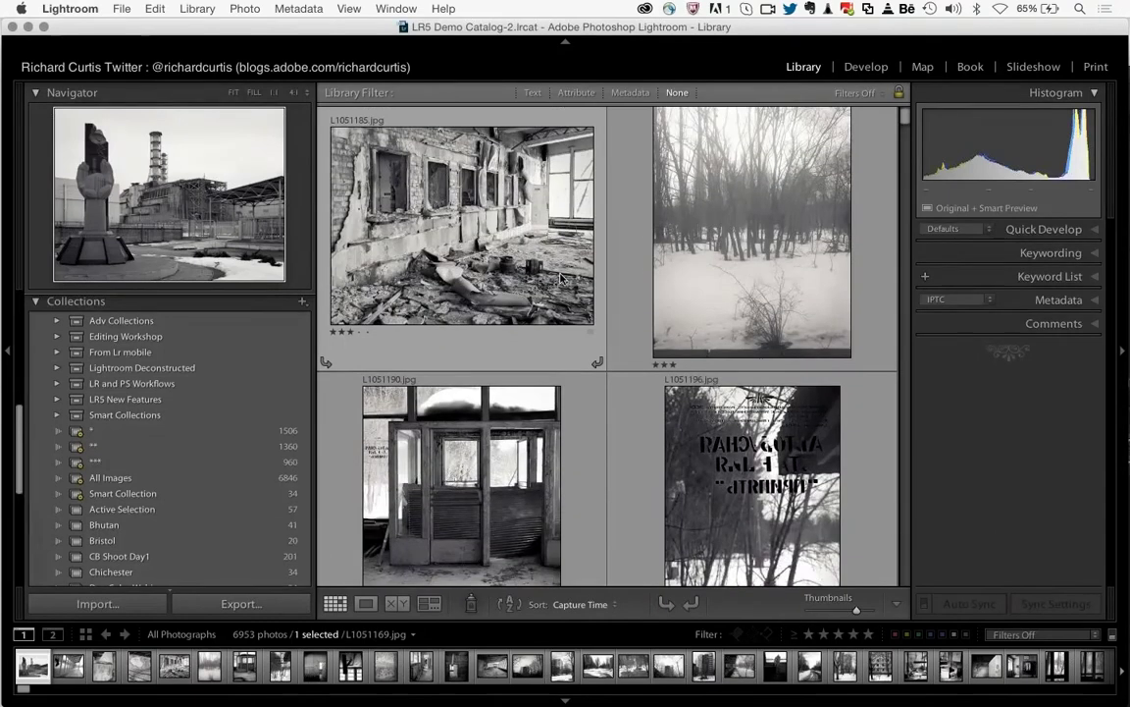
pyautogui.scroll(-5, 561, 280)
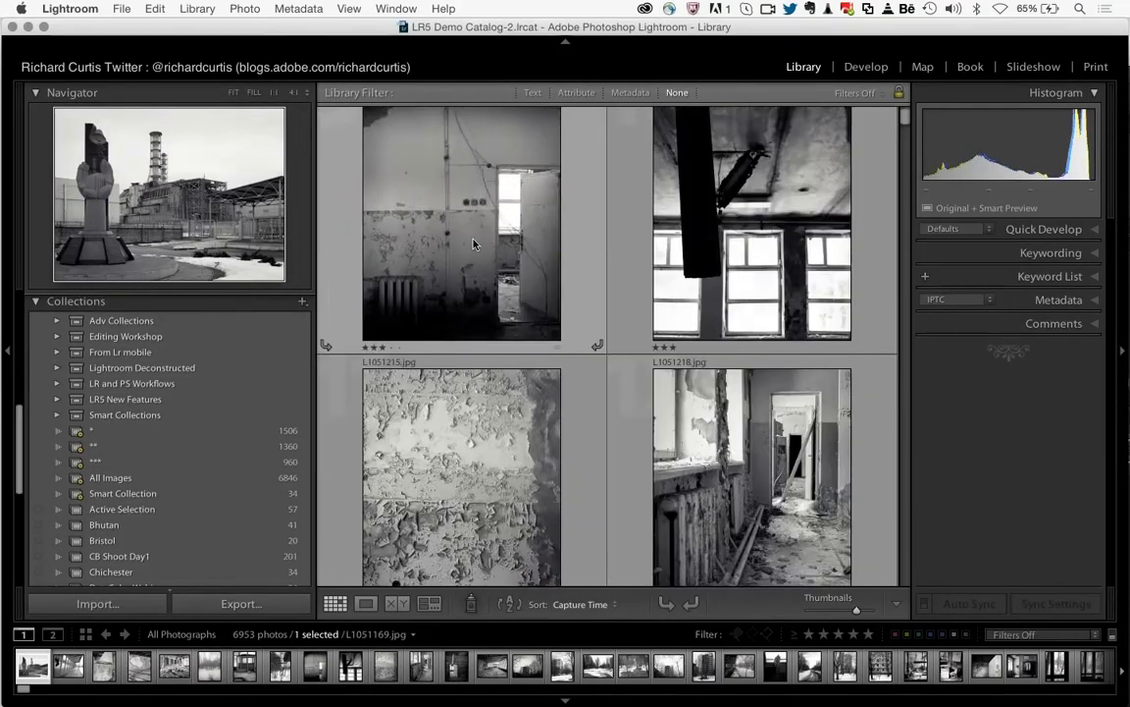
pyautogui.click(473, 243)
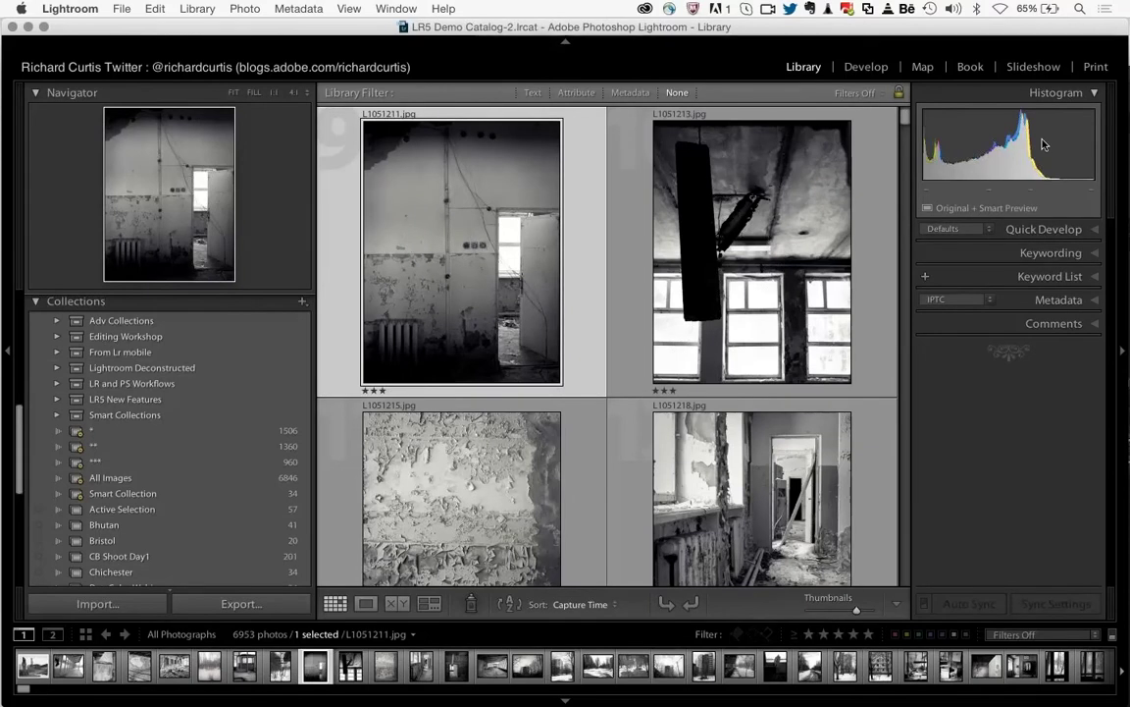
# - Review the selected photo's keyword tags and the catalog's Keyword List, and collapse the list
pyautogui.click(1060, 253)
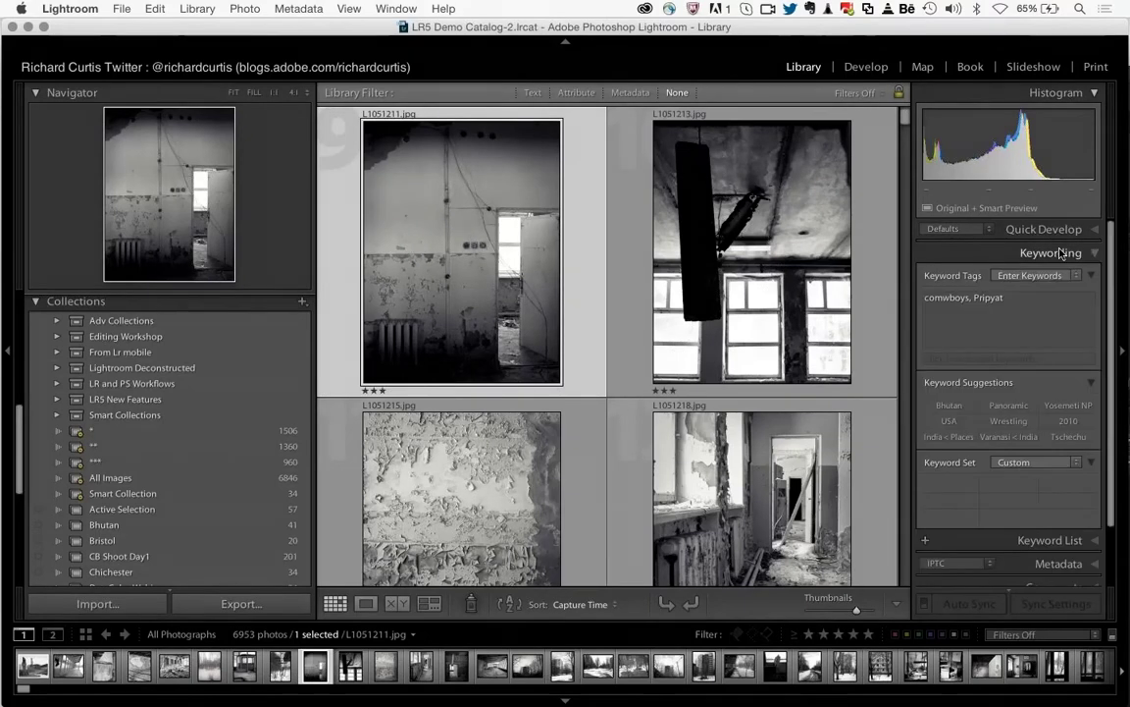
pyautogui.click(1048, 541)
pyautogui.scroll(-8, 1029, 468)
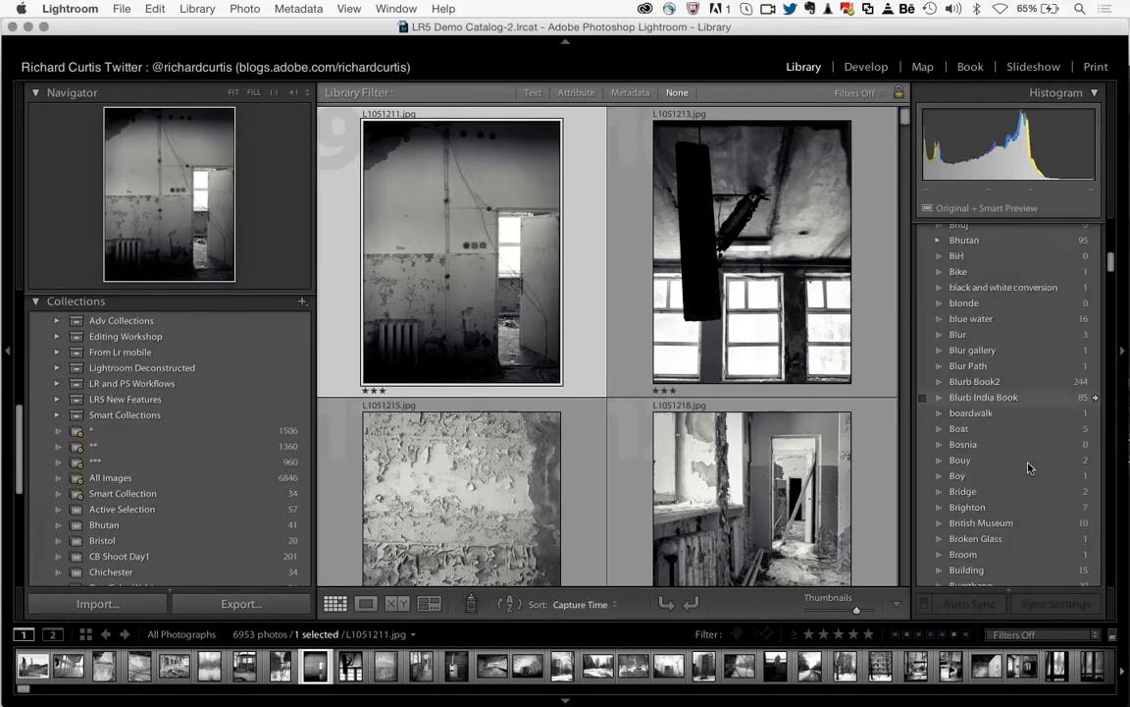
pyautogui.scroll(8, 1030, 468)
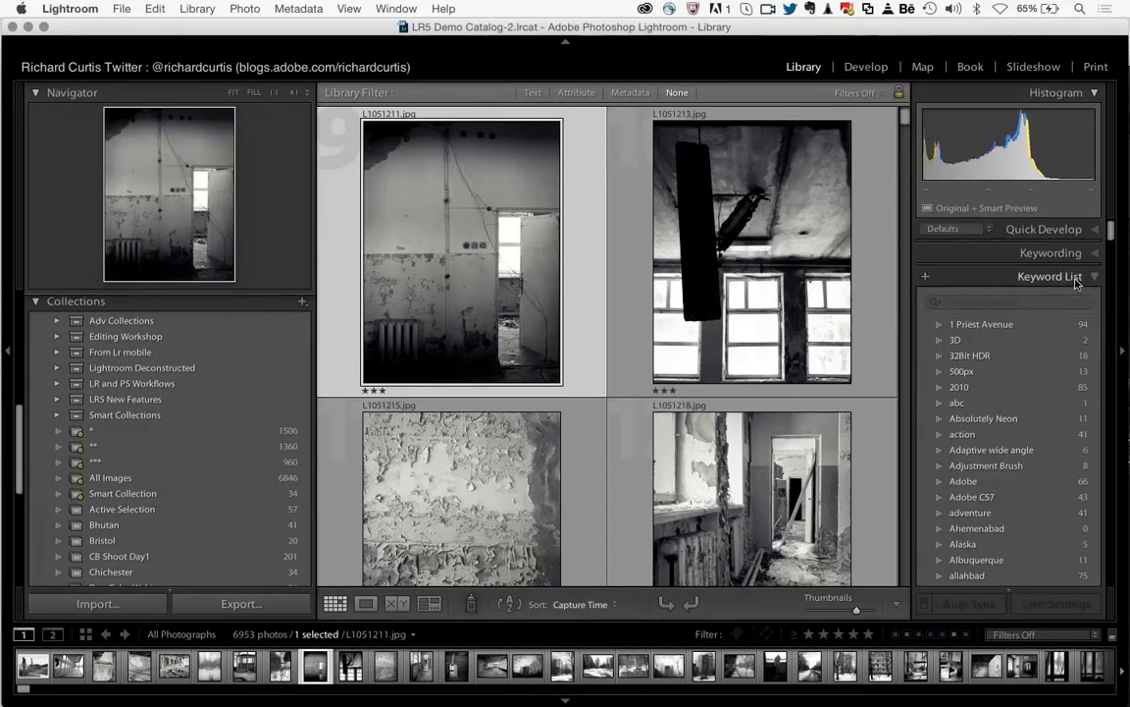
pyautogui.click(1072, 279)
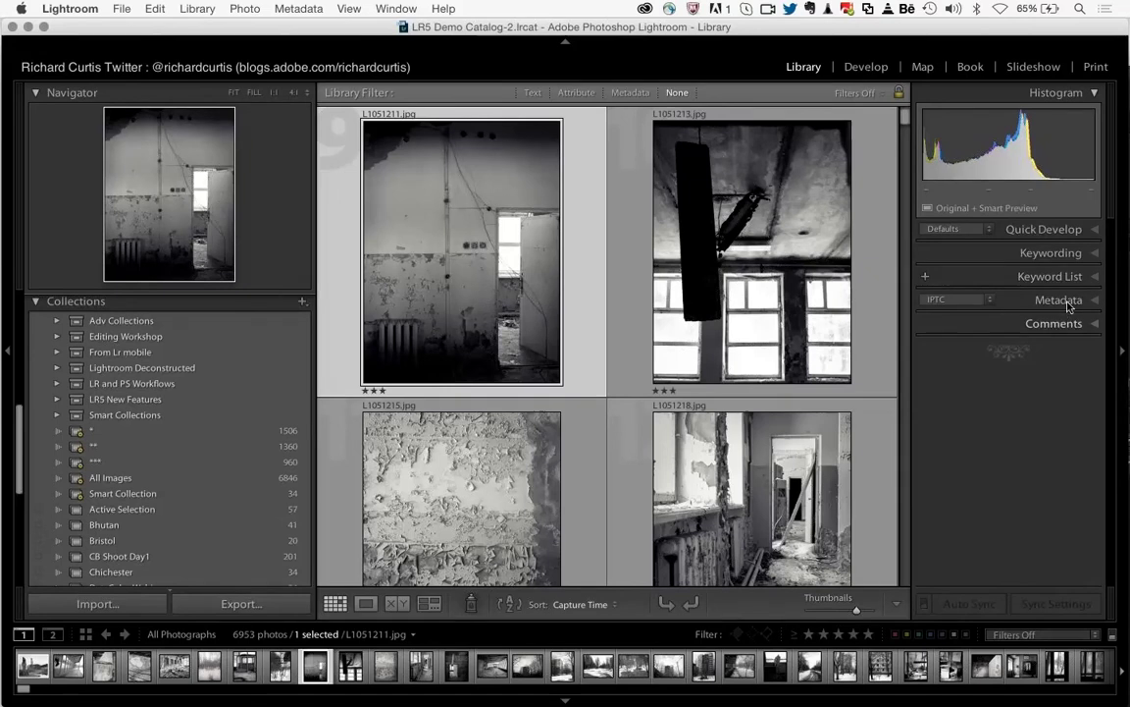
# - View the selected photo's IPTC metadata and collapse the Metadata section
pyautogui.click(1068, 303)
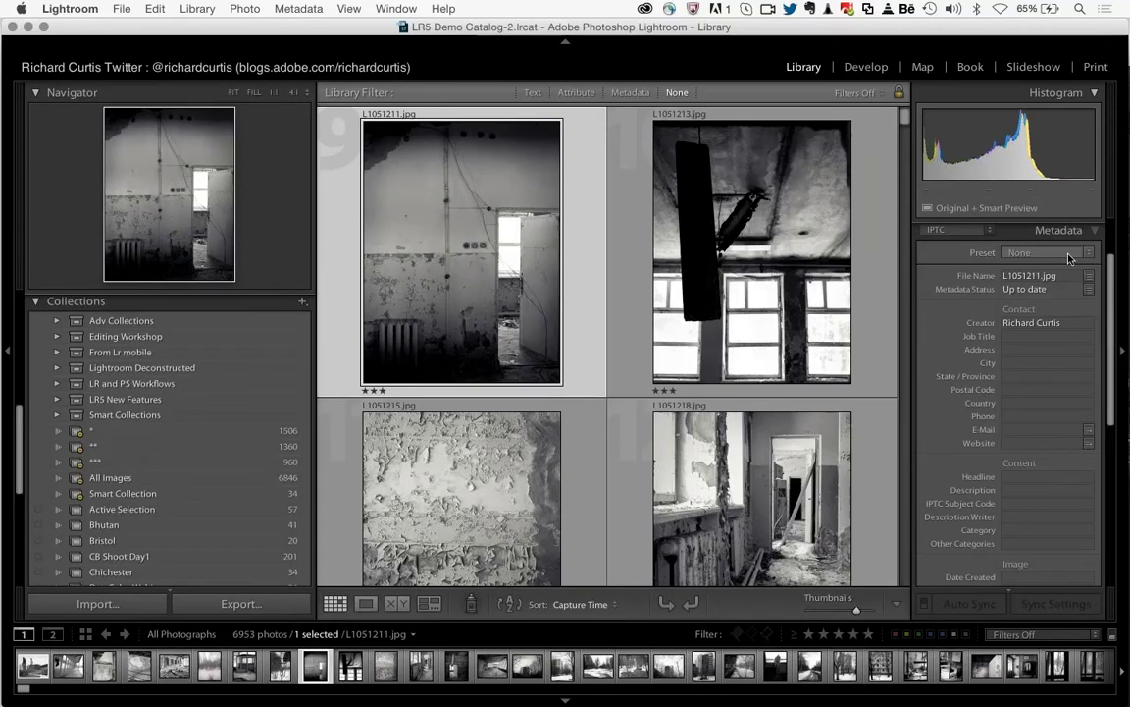
pyautogui.moveTo(1059, 241)
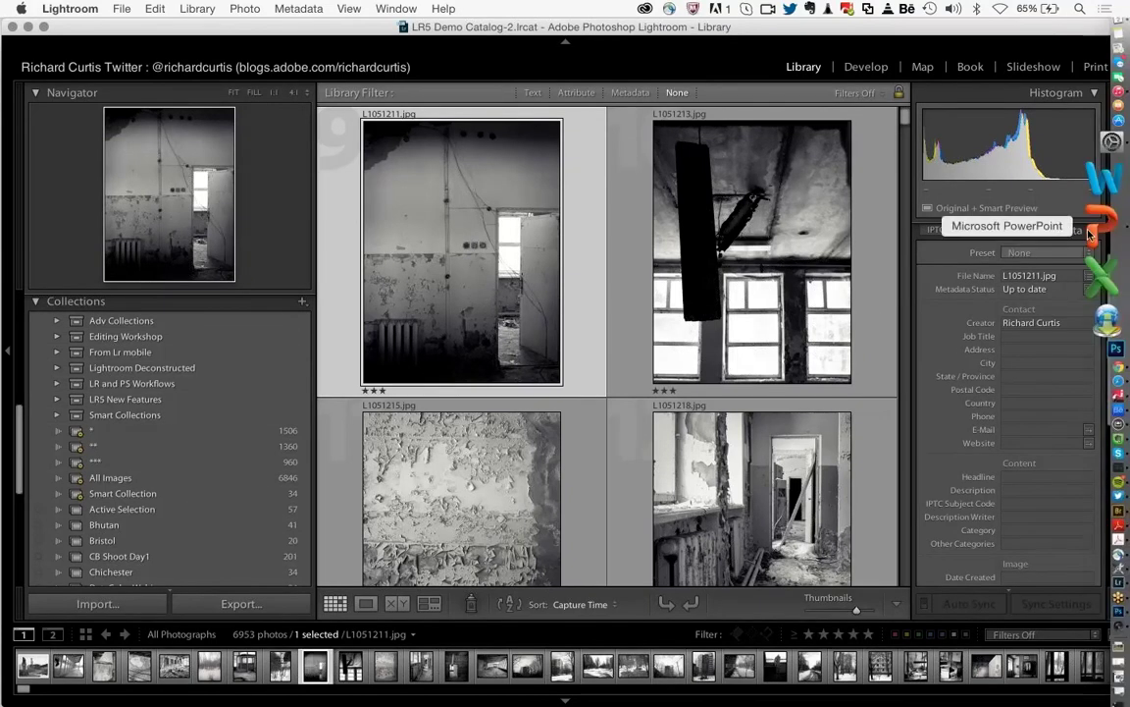
pyautogui.click(1087, 233)
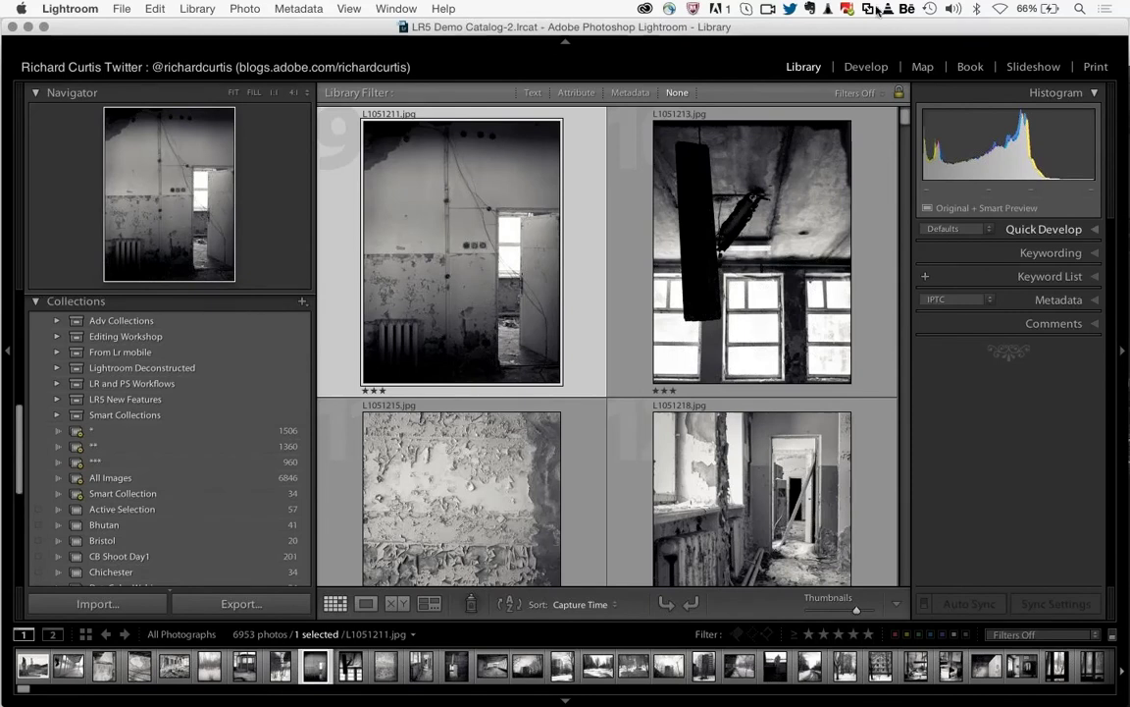
# - Open the selected photo in the Develop module, collapse the Basic adjustments and check the Solo Mode option
pyautogui.click(863, 67)
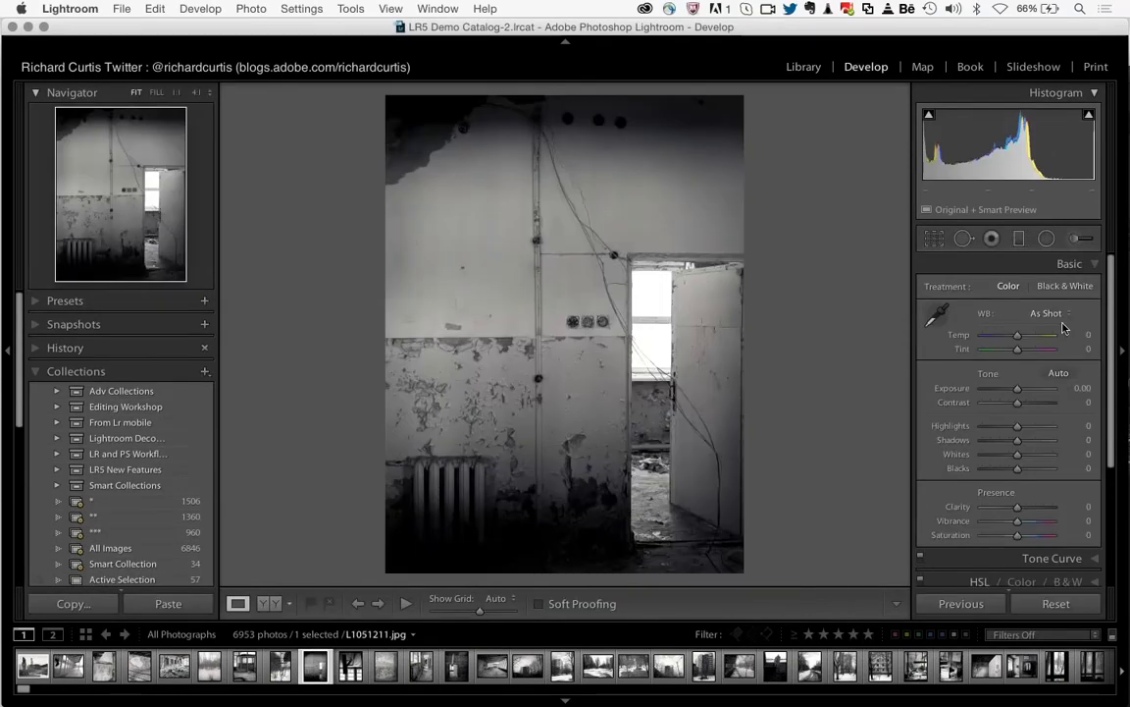
pyautogui.click(1080, 271)
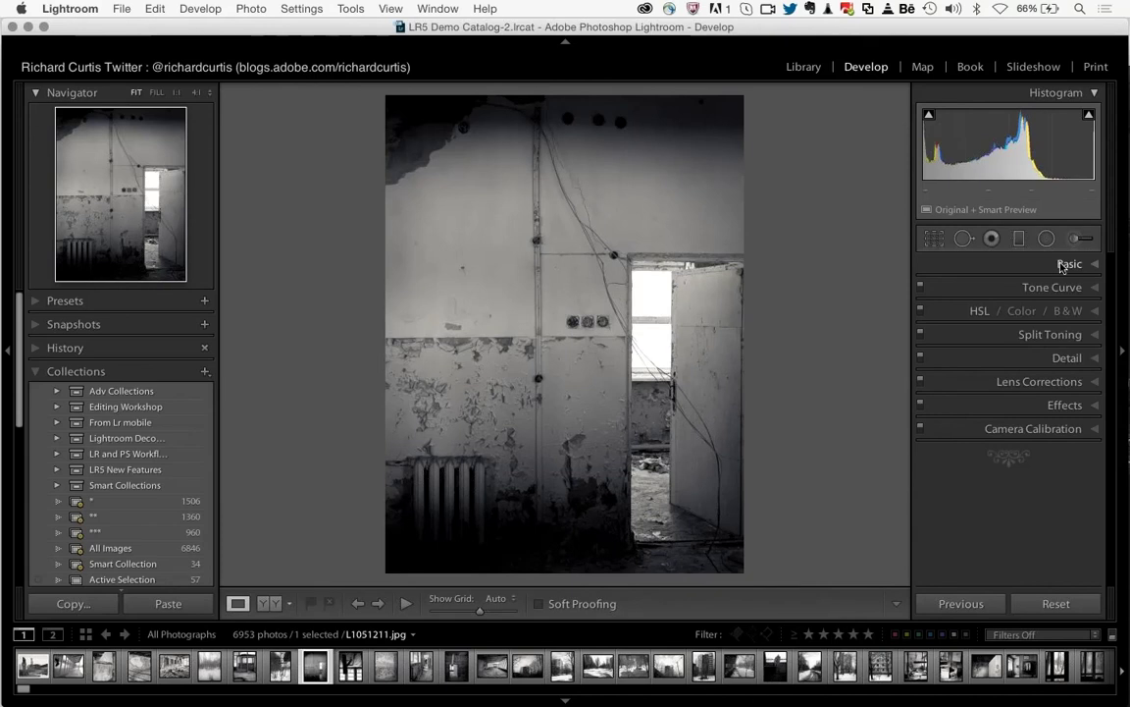
pyautogui.rightClick(1061, 266)
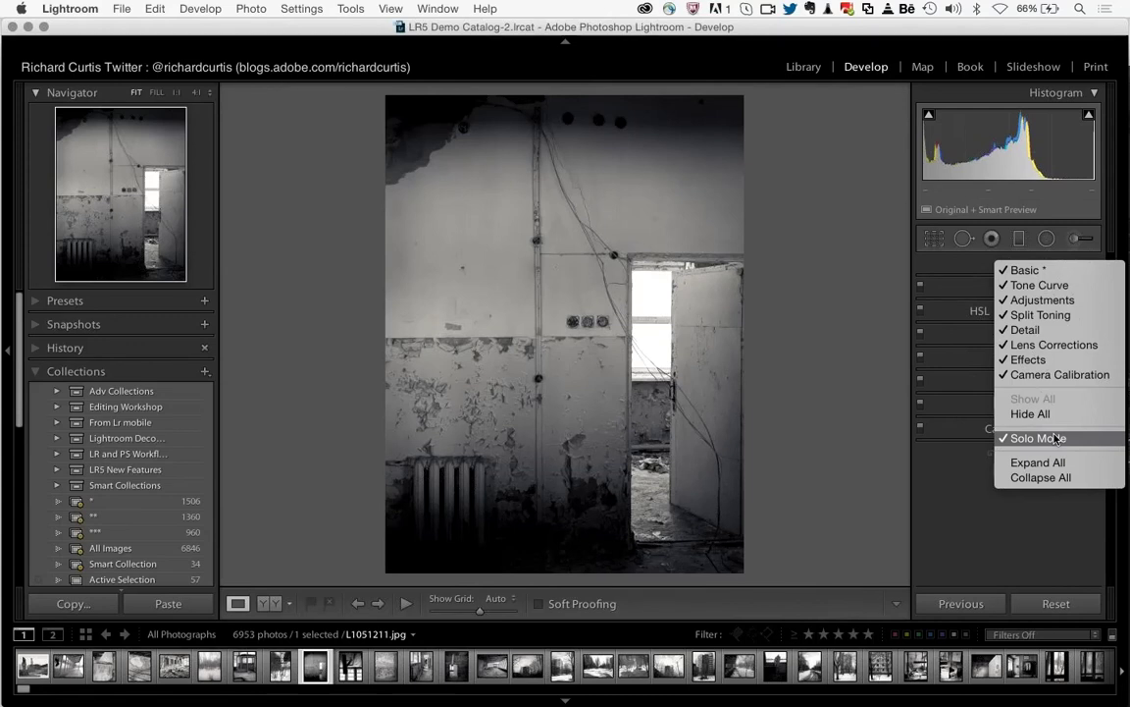
pyautogui.rightClick(970, 466)
pyautogui.click(948, 474)
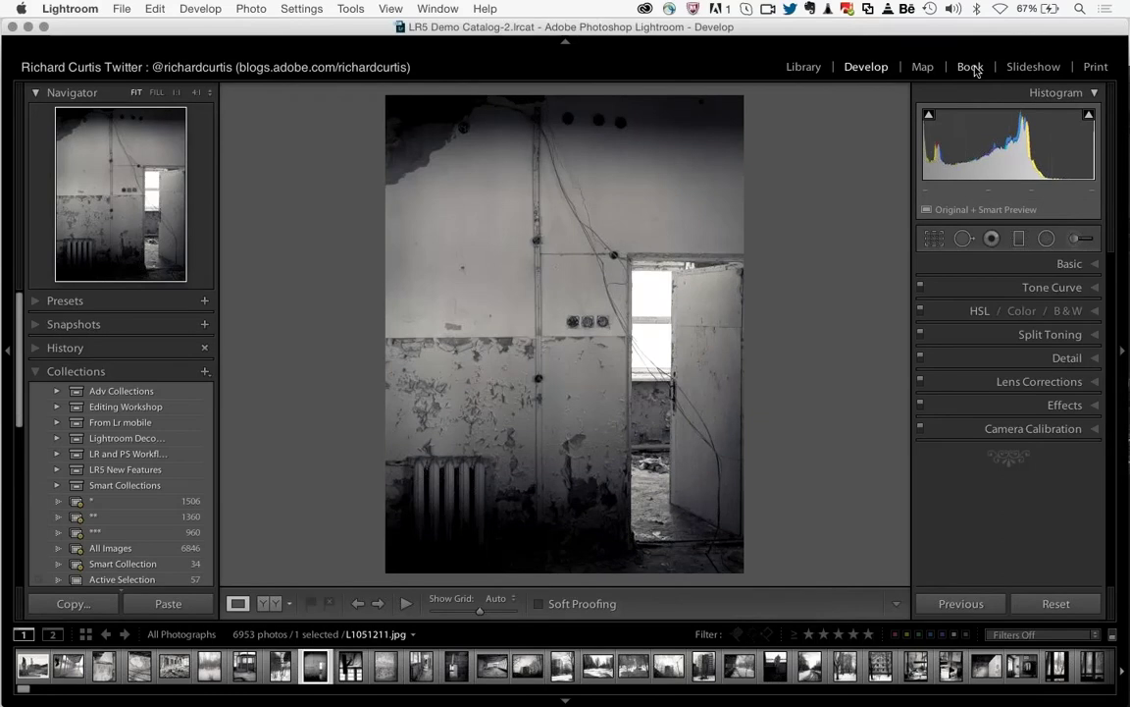
# - Open the saved IndiaBook in the Book module and show its pages in multi-page view from the cover
pyautogui.scroll(-3, 90, 399)
pyautogui.scroll(-8, 100, 449)
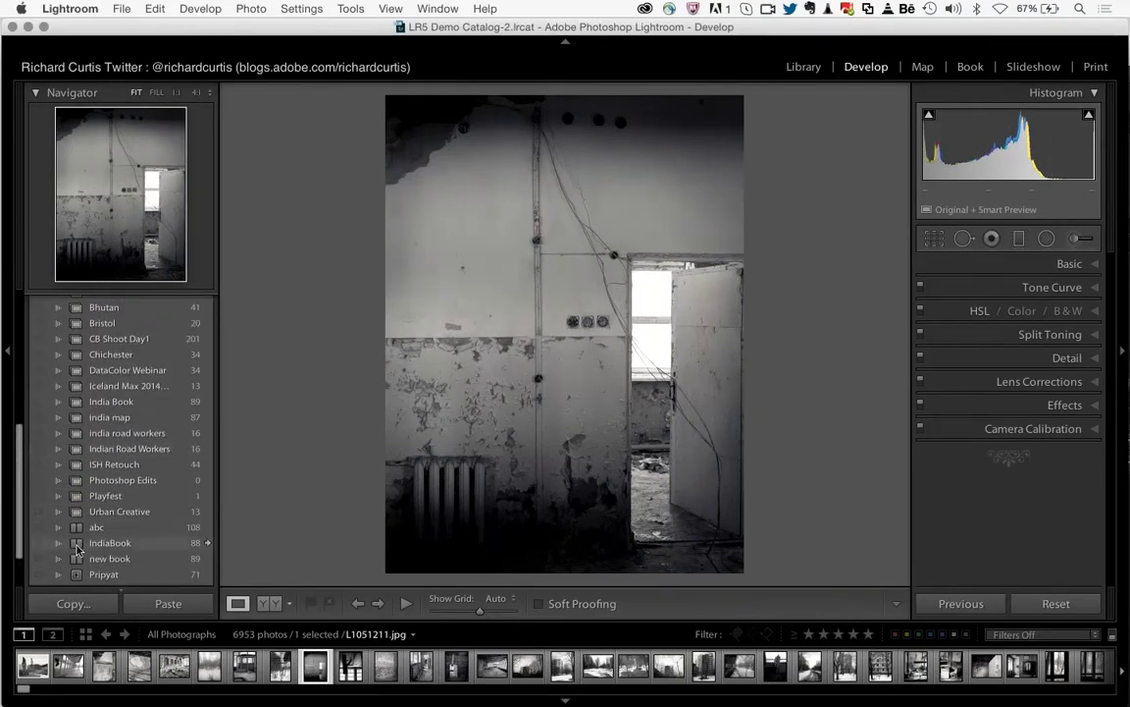
pyautogui.click(86, 544)
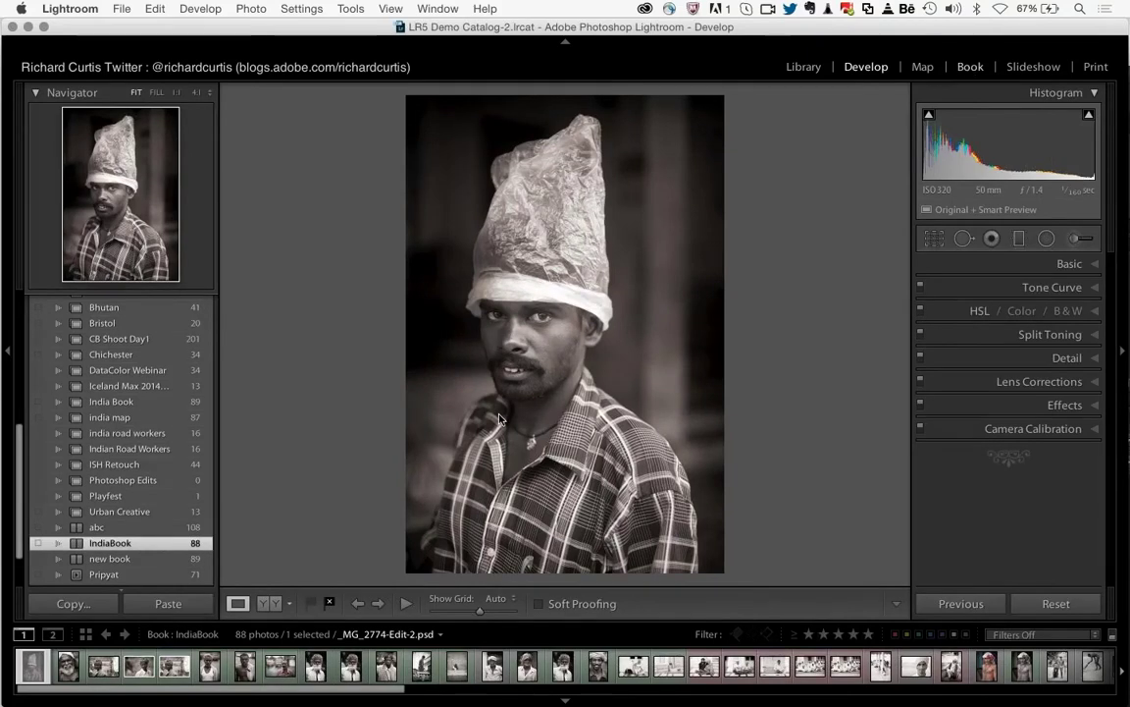
pyautogui.press('super+alt+4')
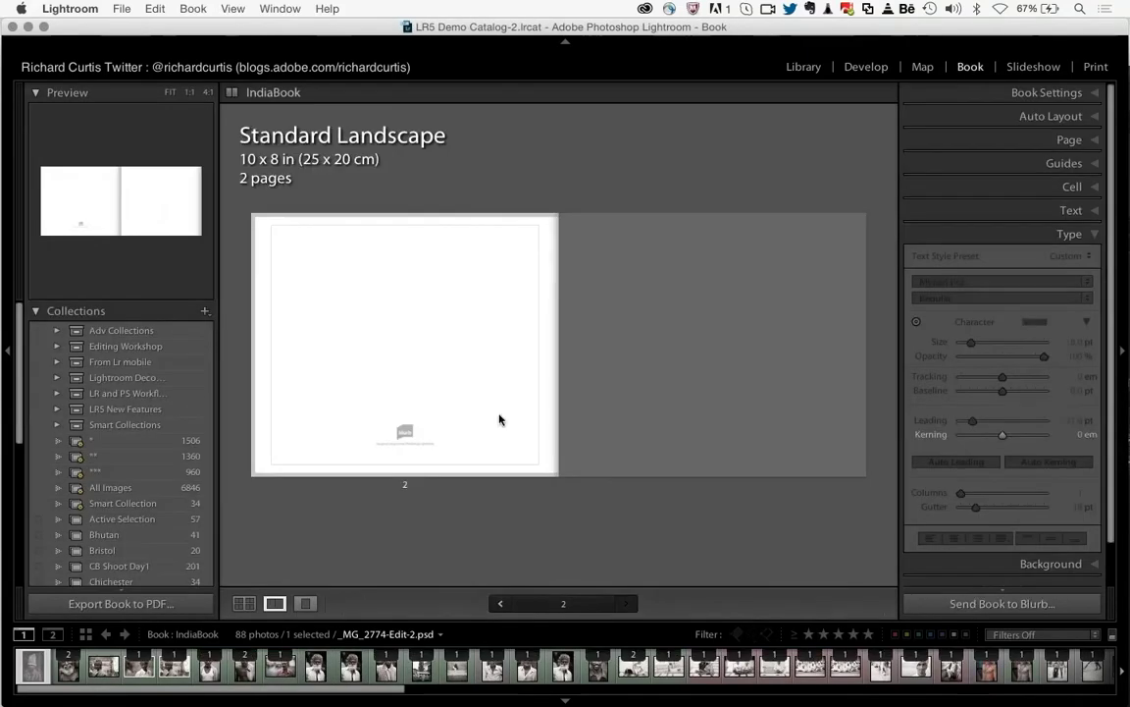
pyautogui.click(244, 603)
pyautogui.scroll(20, 567, 334)
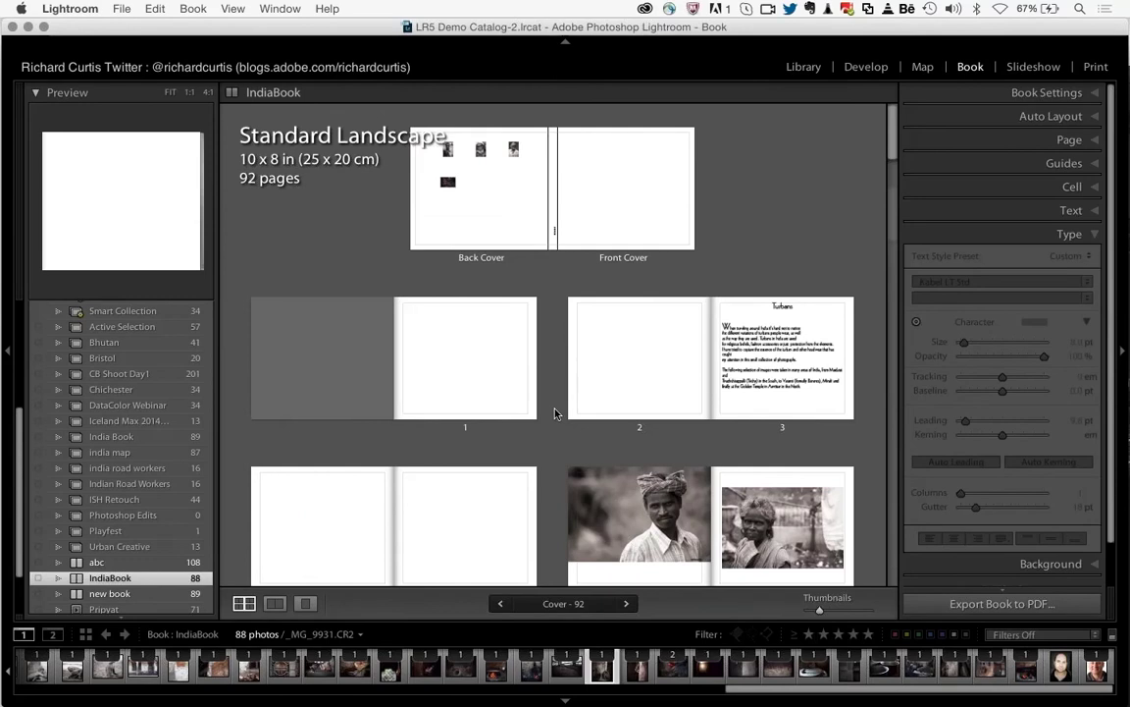
# - Examine the IndiaBook layout from the covers through page 19, including the text page and the photo on page 10
pyautogui.scroll(-2, 555, 413)
pyautogui.scroll(2, 555, 413)
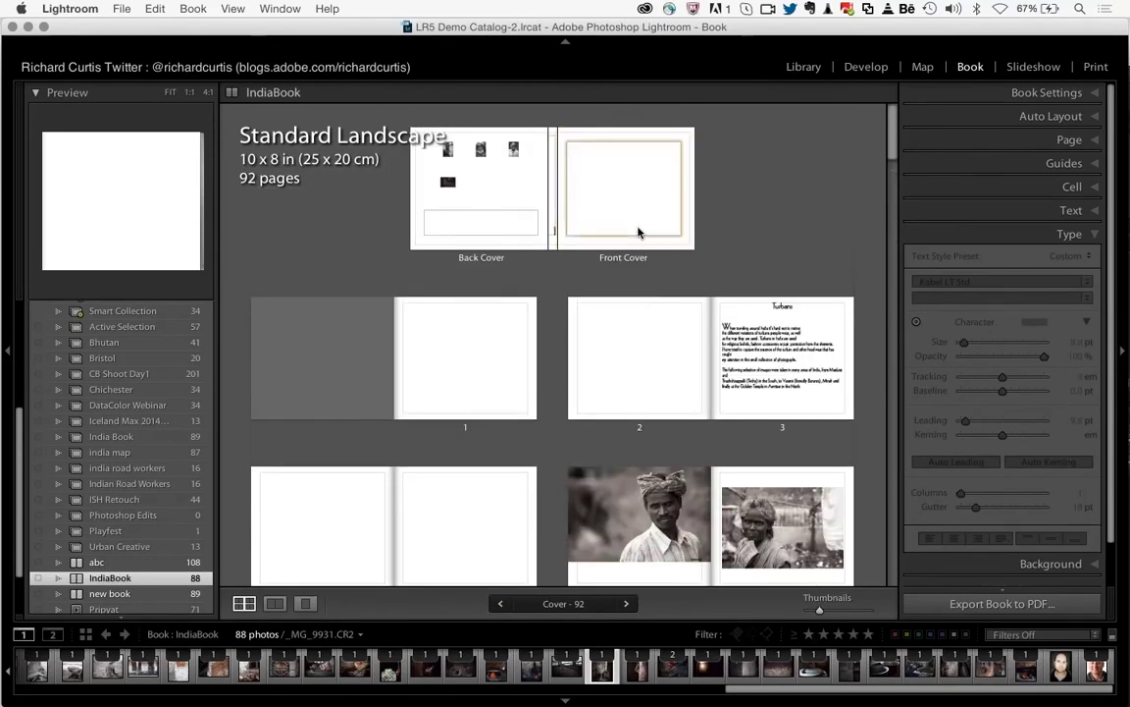
pyautogui.scroll(-2, 575, 289)
pyautogui.click(782, 206)
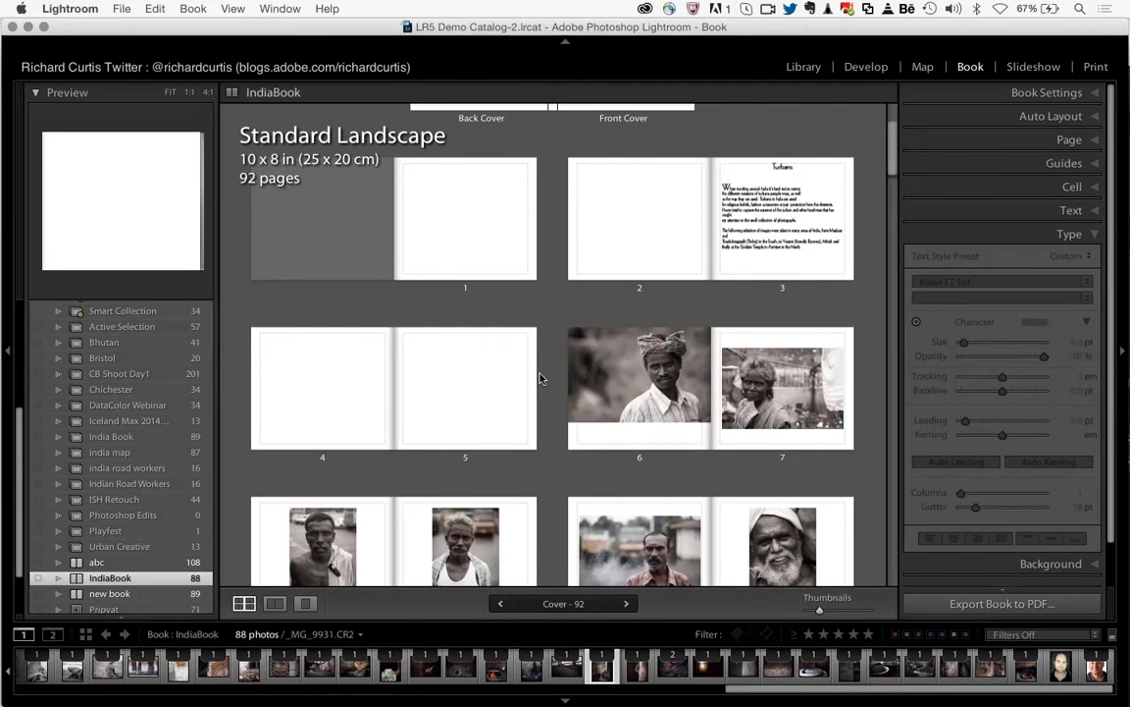
pyautogui.scroll(-4, 539, 379)
pyautogui.scroll(-3, 539, 378)
pyautogui.scroll(1, 538, 379)
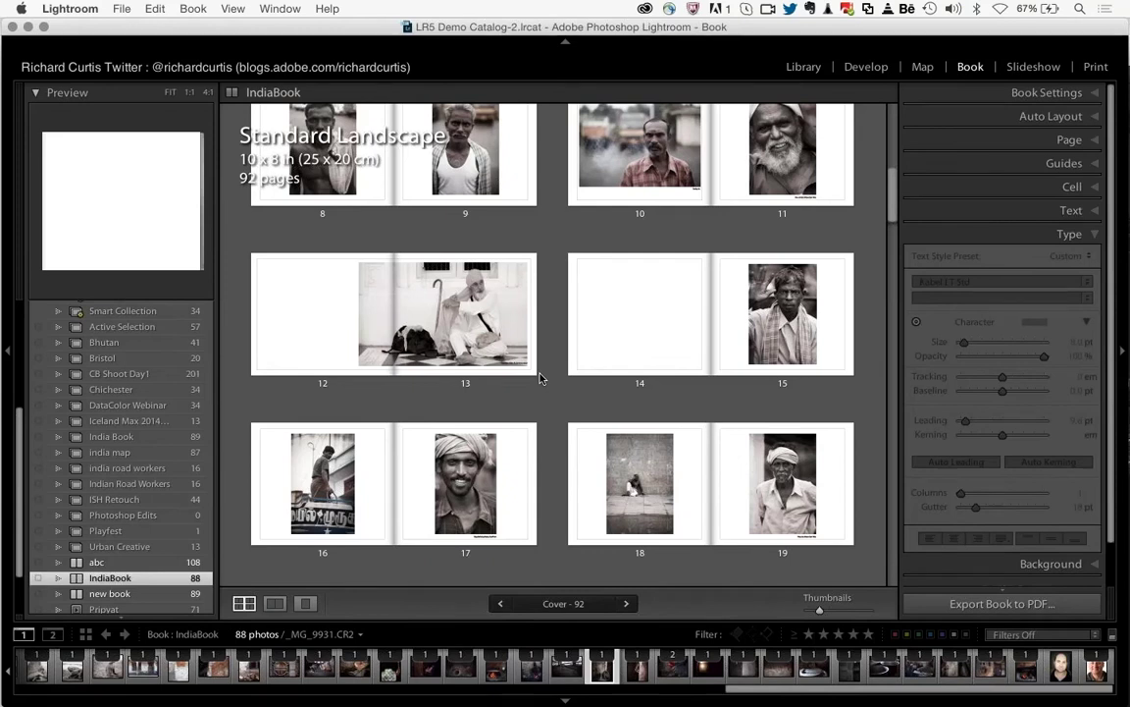
pyautogui.click(628, 135)
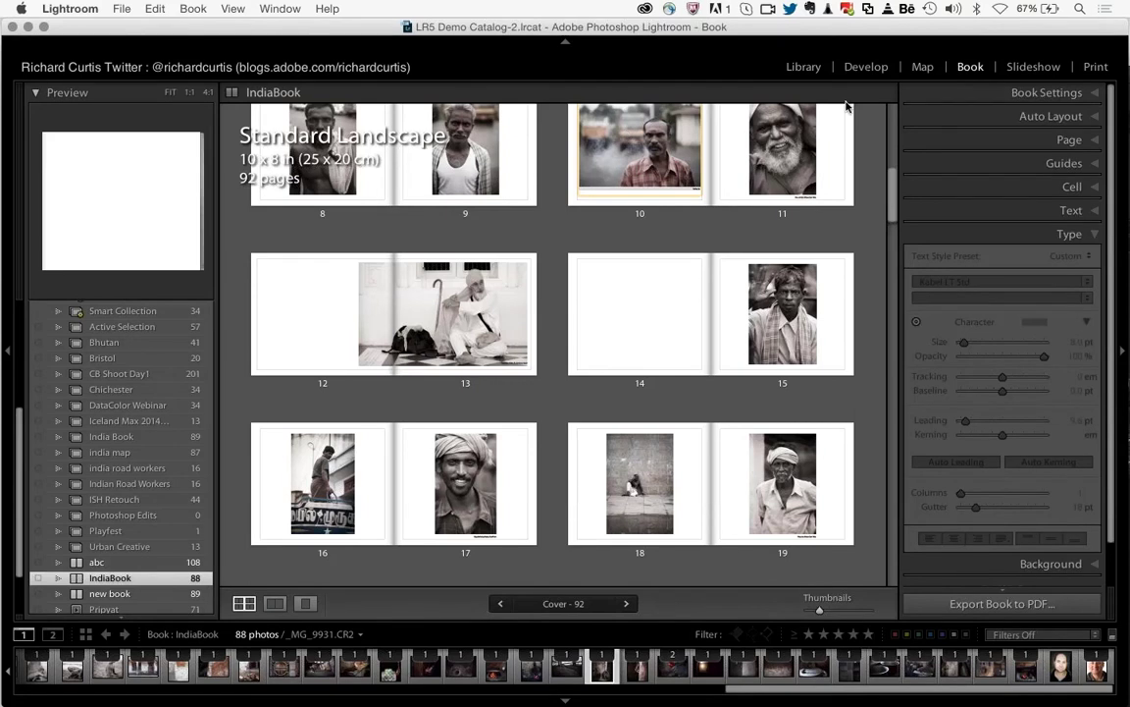
# - View the selected photo in the Slideshow module, and open it in the Print module
pyautogui.click(1033, 68)
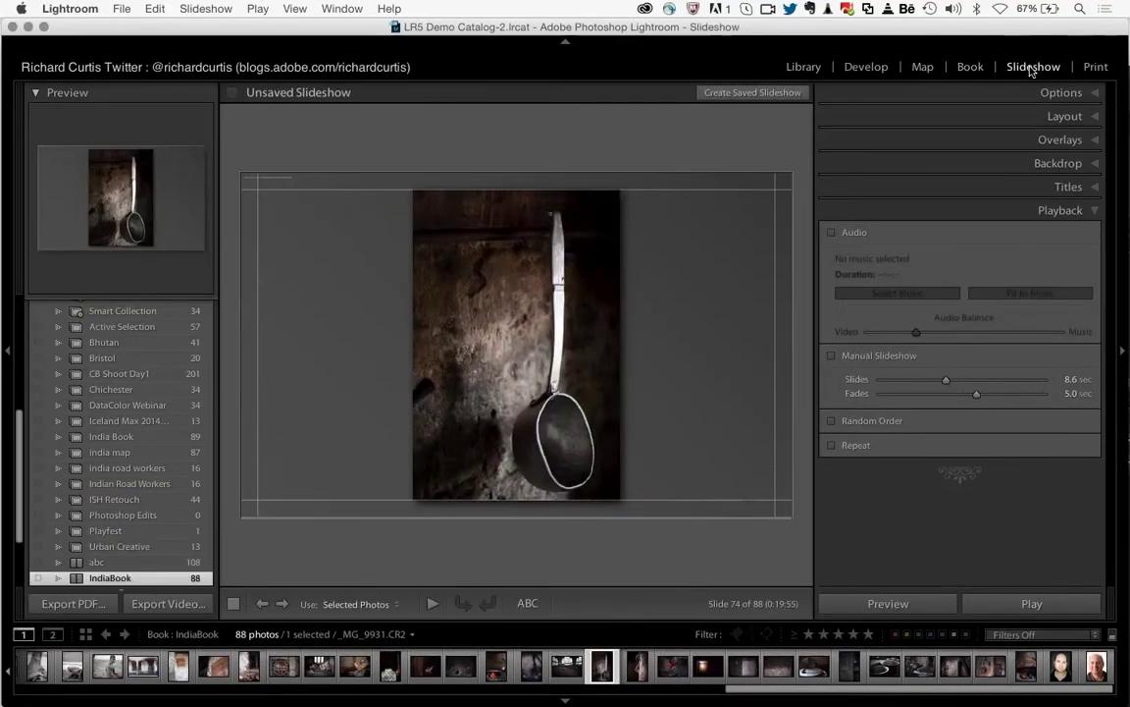
pyautogui.click(1096, 67)
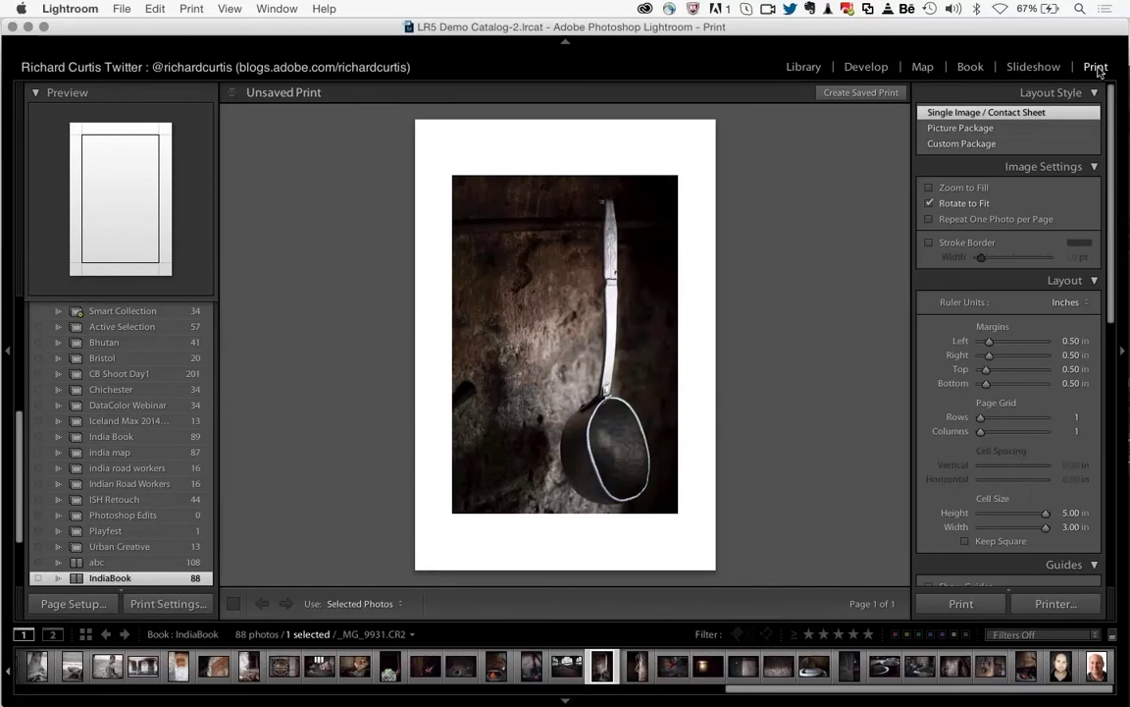
# - Return to the Library module and start a new catalog with the Desktop as its location
pyautogui.click(799, 69)
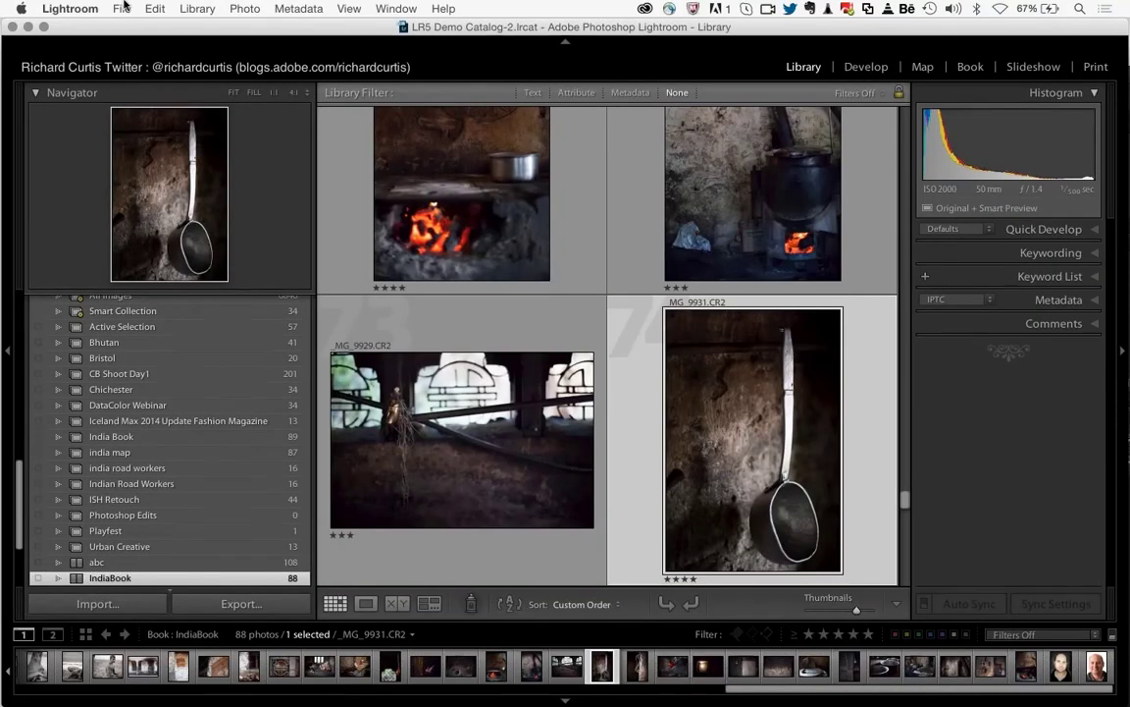
pyautogui.click(122, 8)
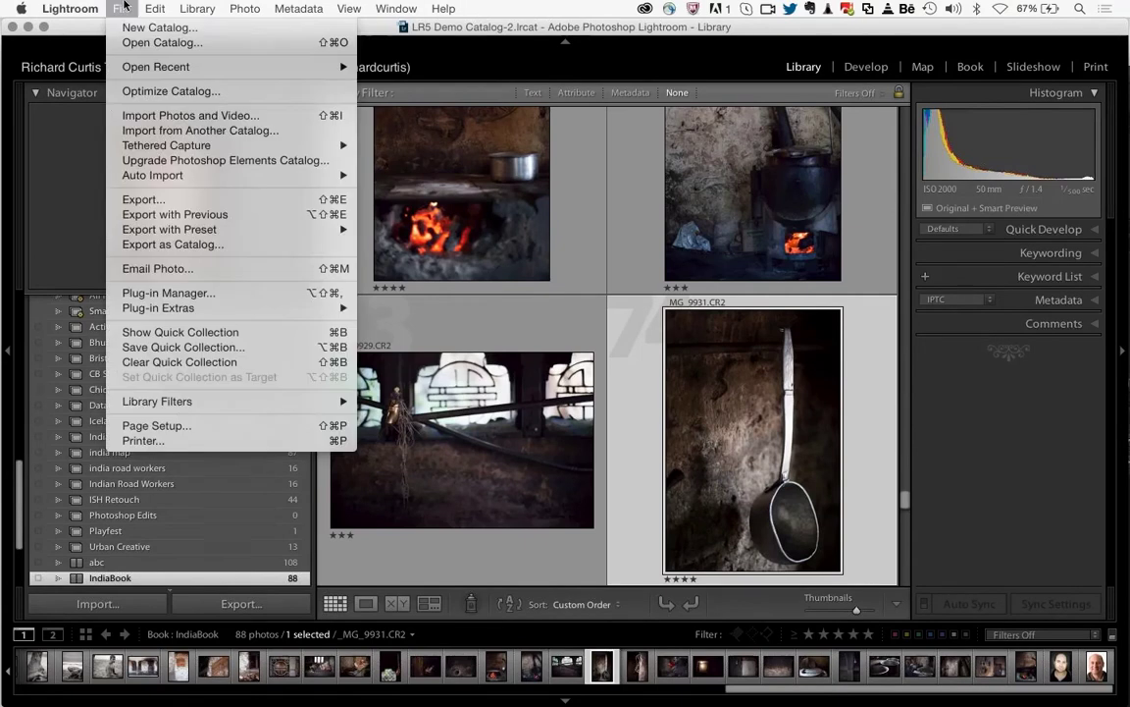
pyautogui.click(77, 28)
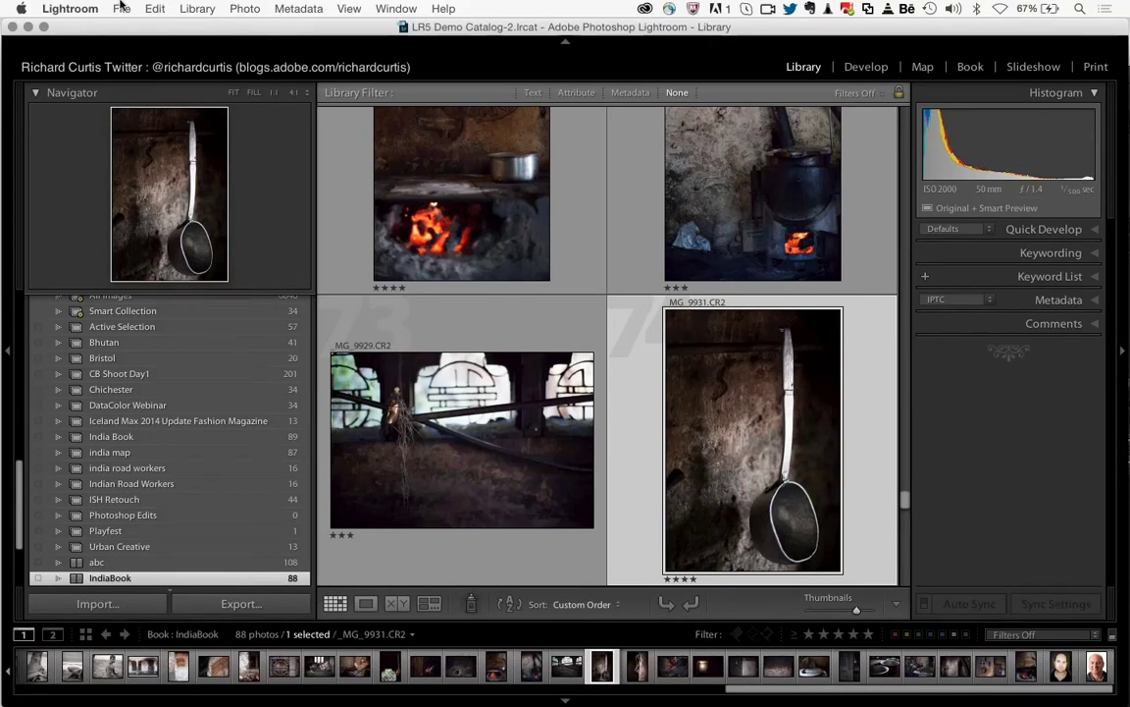
pyautogui.click(120, 7)
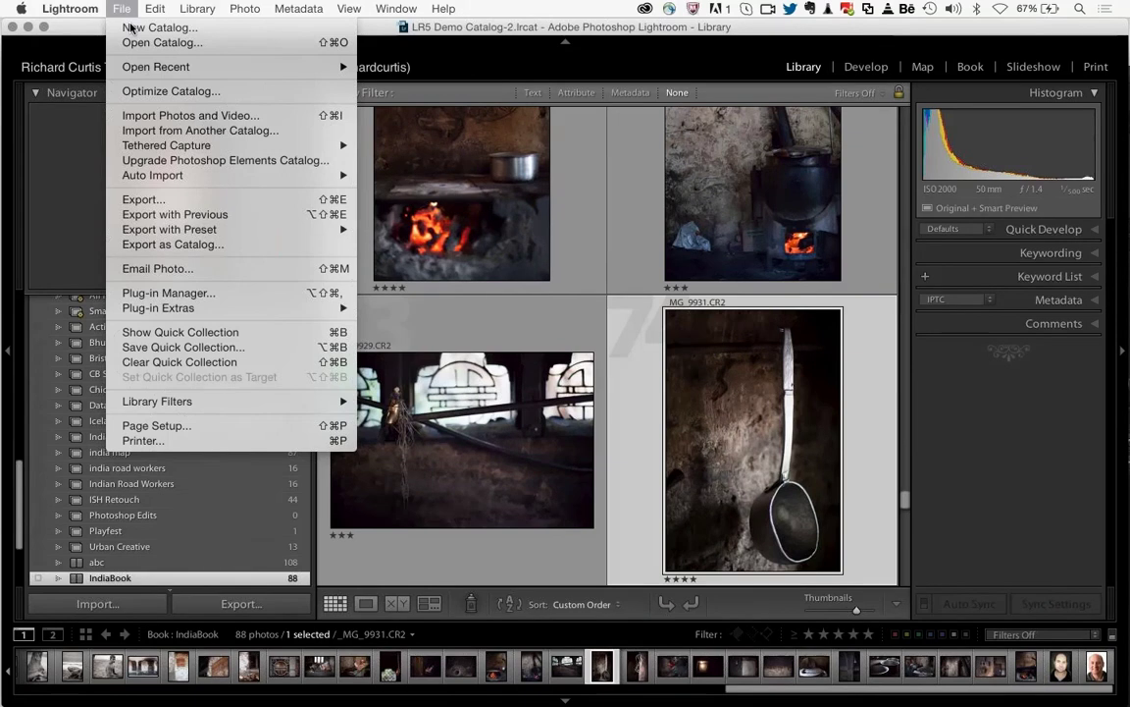
pyautogui.click(121, 9)
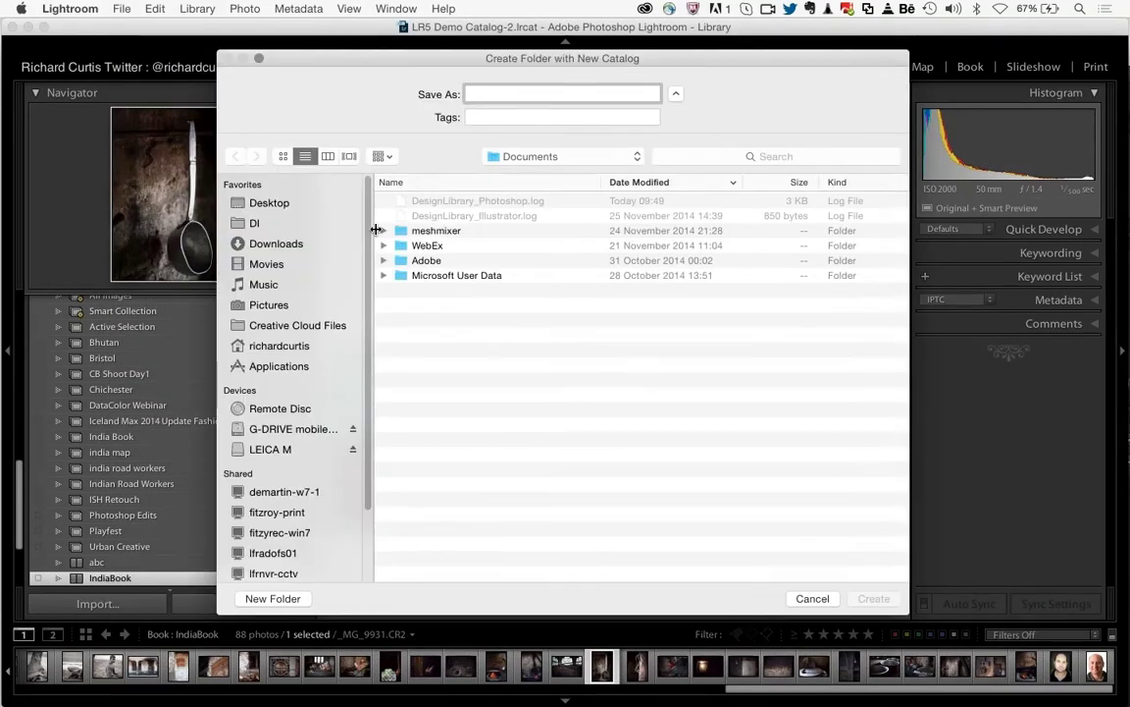
pyautogui.click(260, 203)
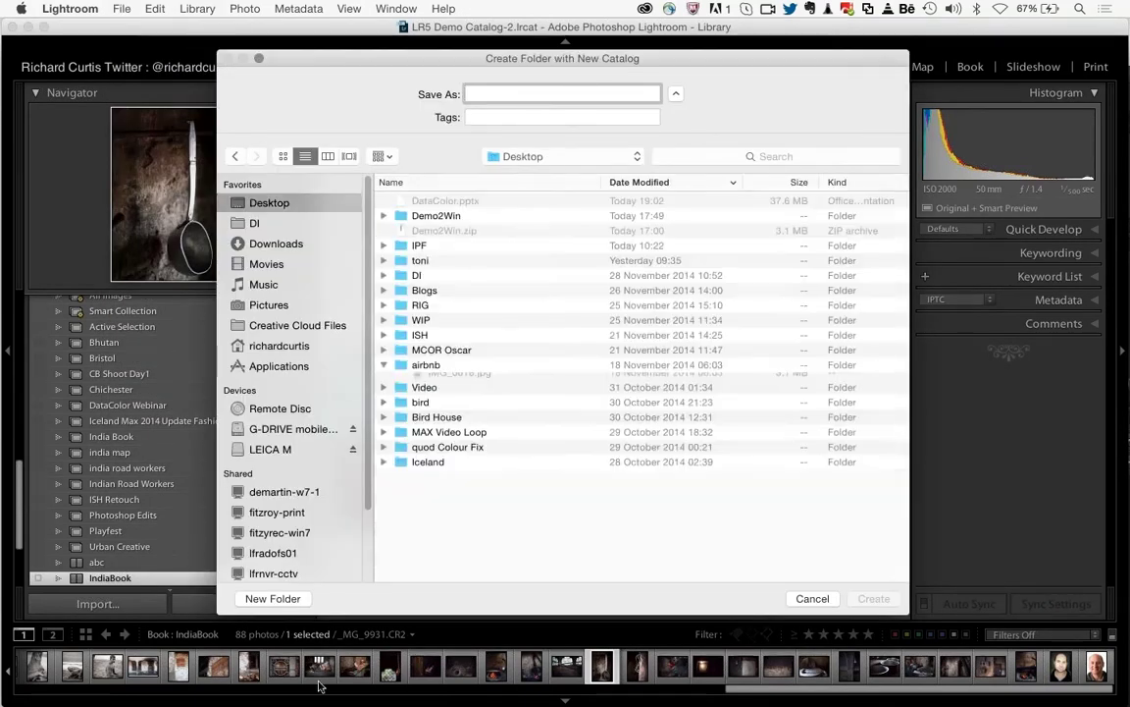
# - Create a new folder named DC_Webinar on the Desktop for the catalog, copying the name for reuse
pyautogui.click(274, 599)
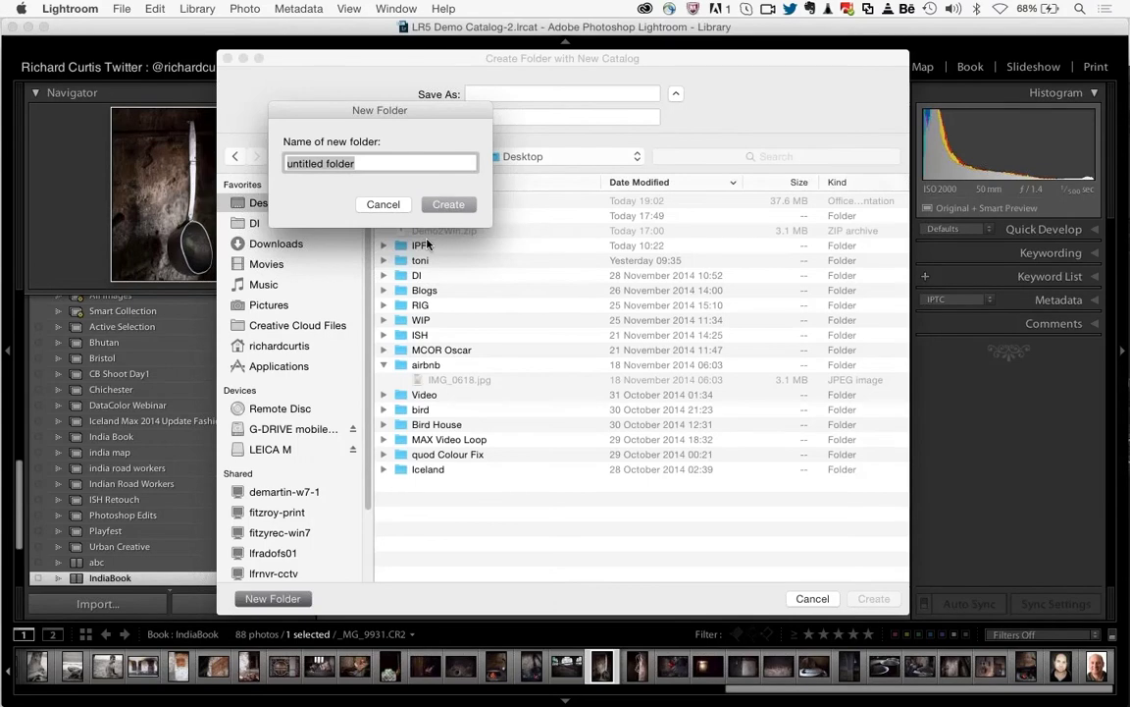
pyautogui.write('DC_We')
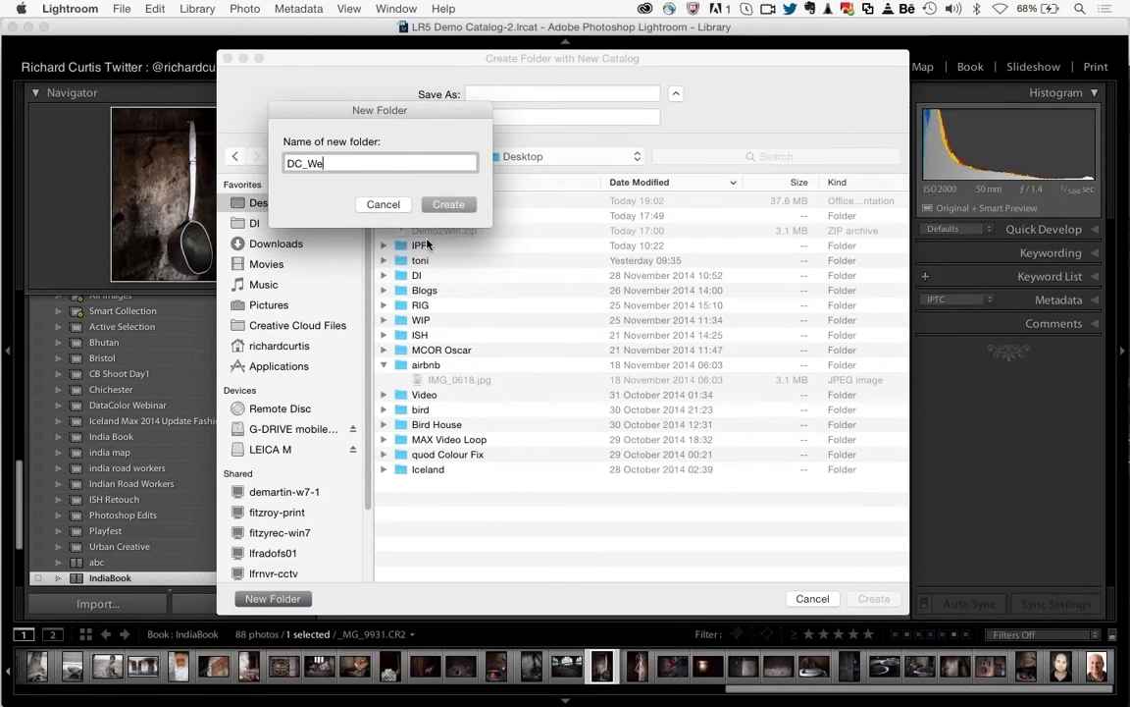
pyautogui.write('binar')
pyautogui.press('super+a')
pyautogui.press('super+c')
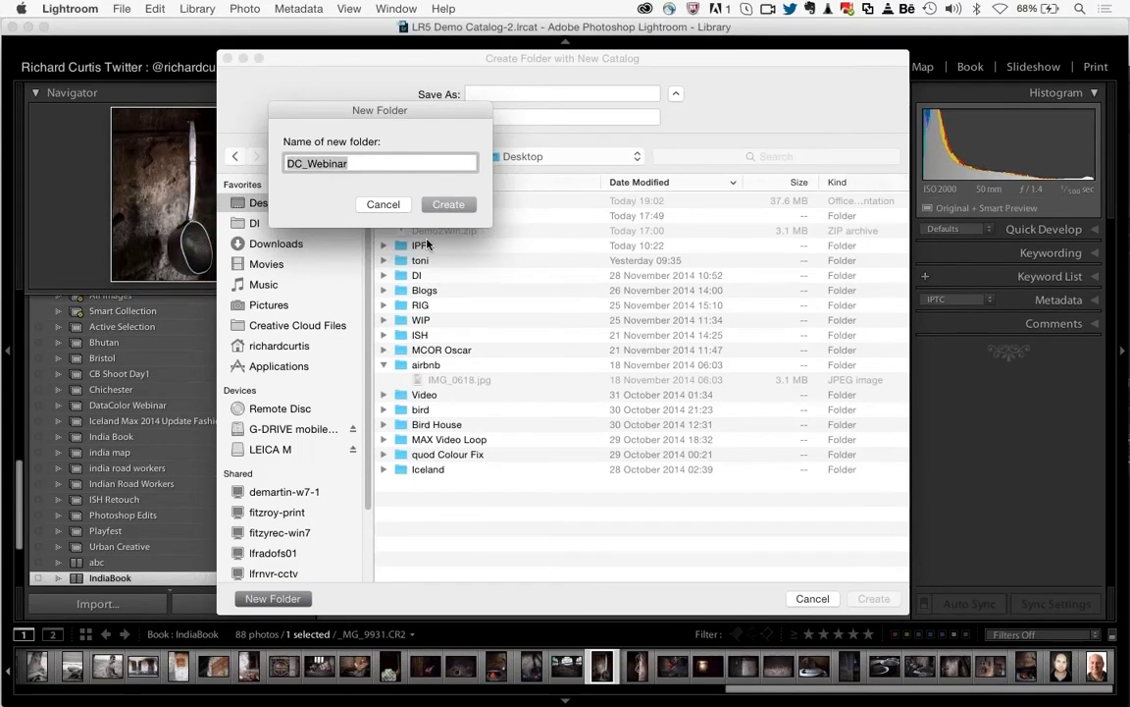
pyautogui.click(449, 204)
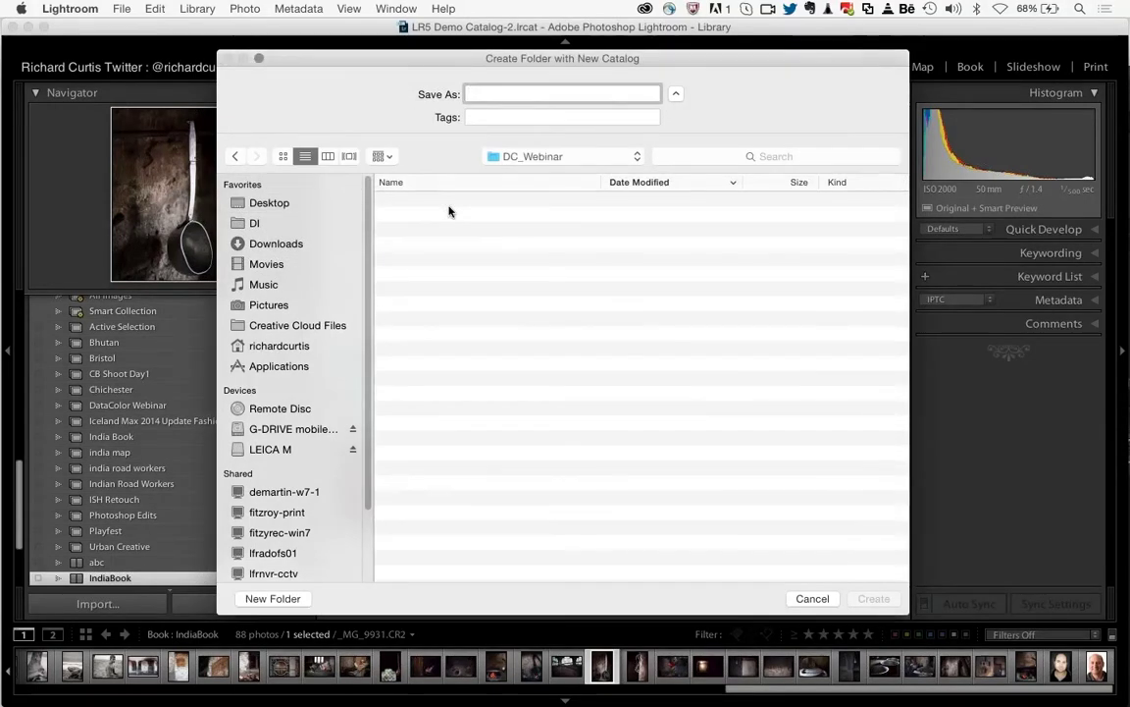
# - Create the catalog as DC_Webinar, skip the current catalog's backup this time and minimize the Photoshop window
pyautogui.press('super+v')
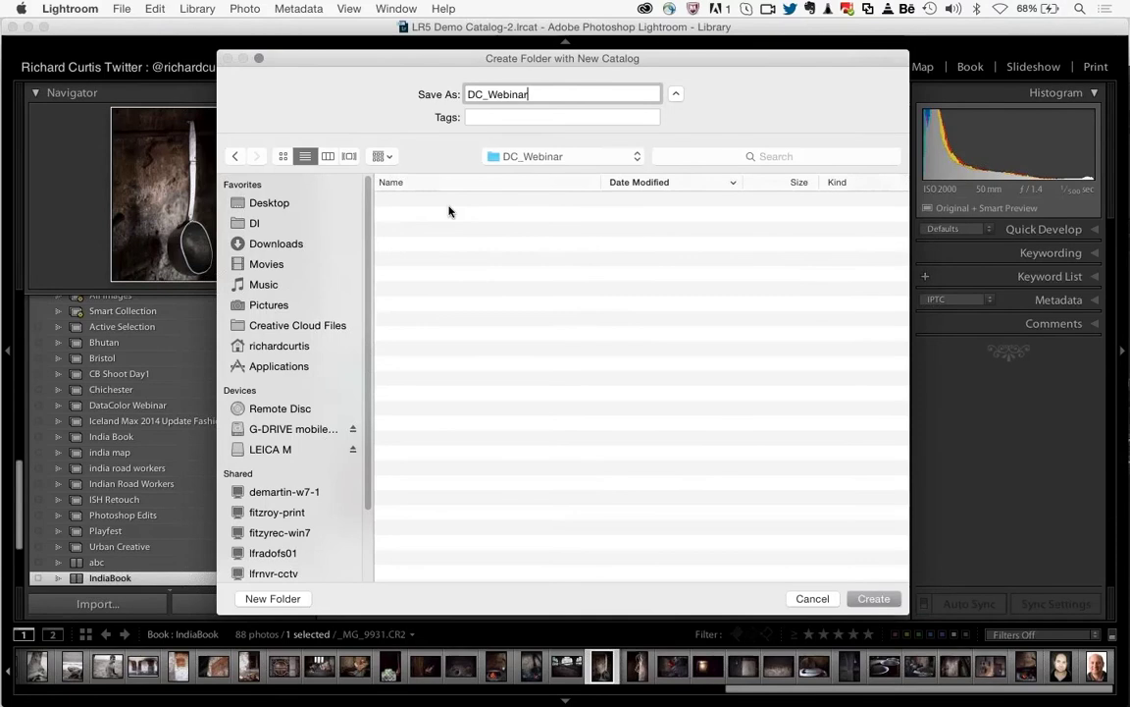
pyautogui.click(873, 598)
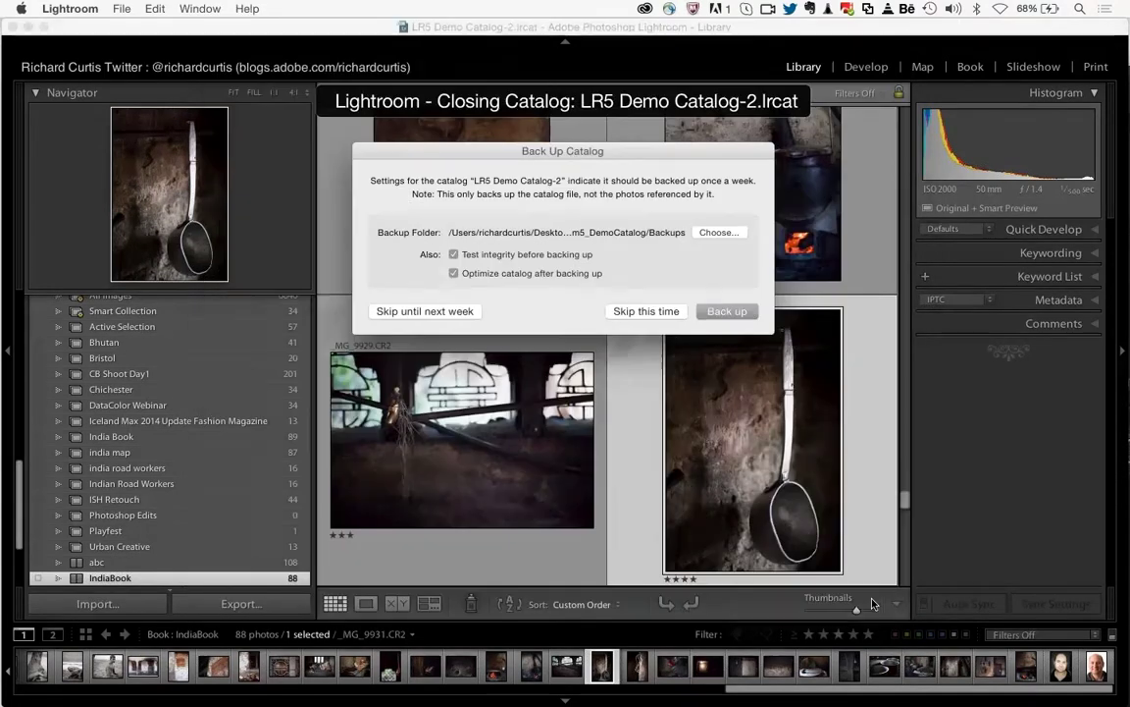
pyautogui.click(621, 312)
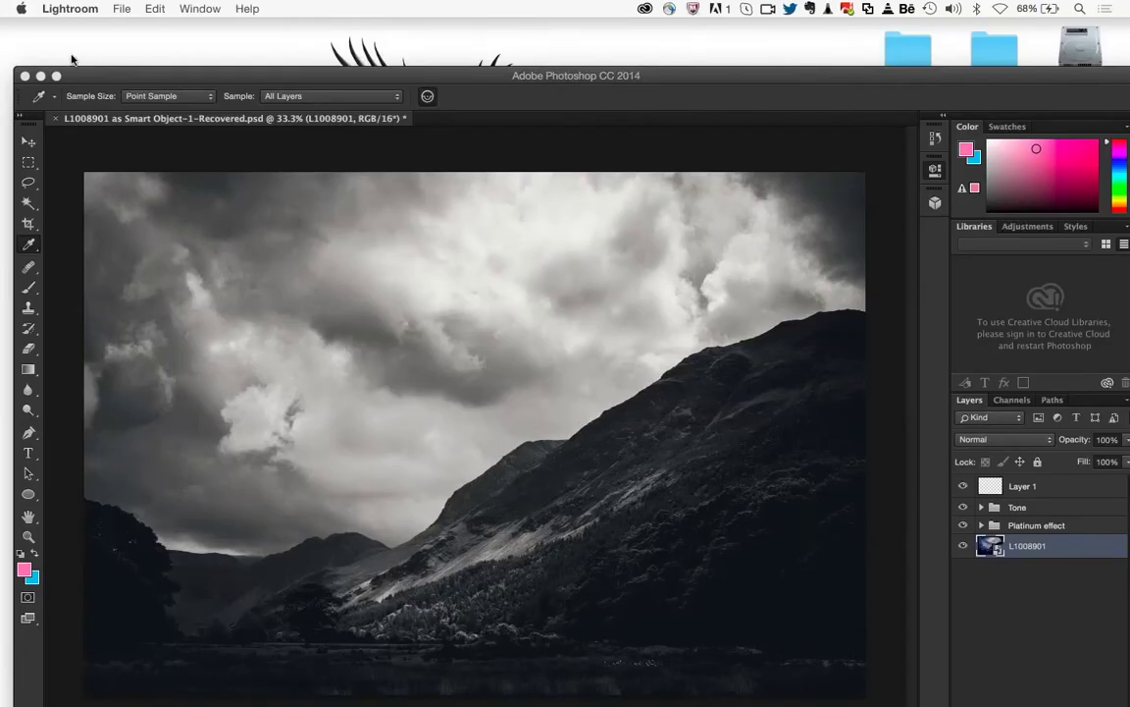
pyautogui.click(40, 76)
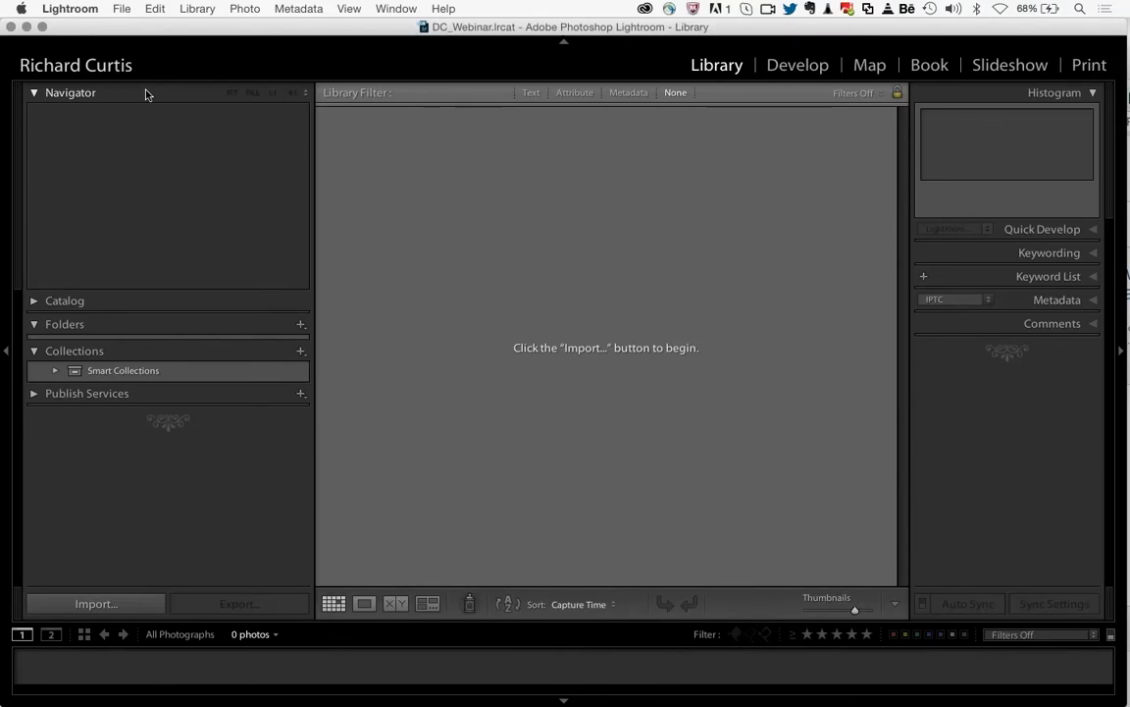
# - Check the file formats available for editing in Photoshop in the External Editing preferences
pyautogui.click(56, 6)
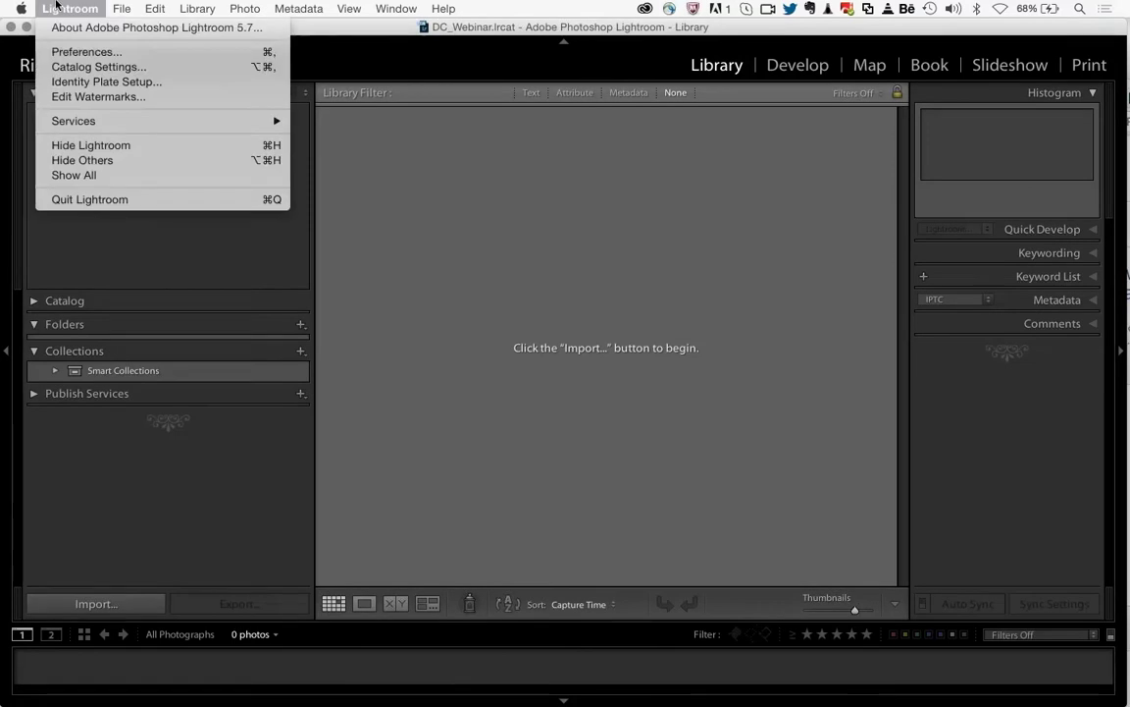
pyautogui.click(78, 52)
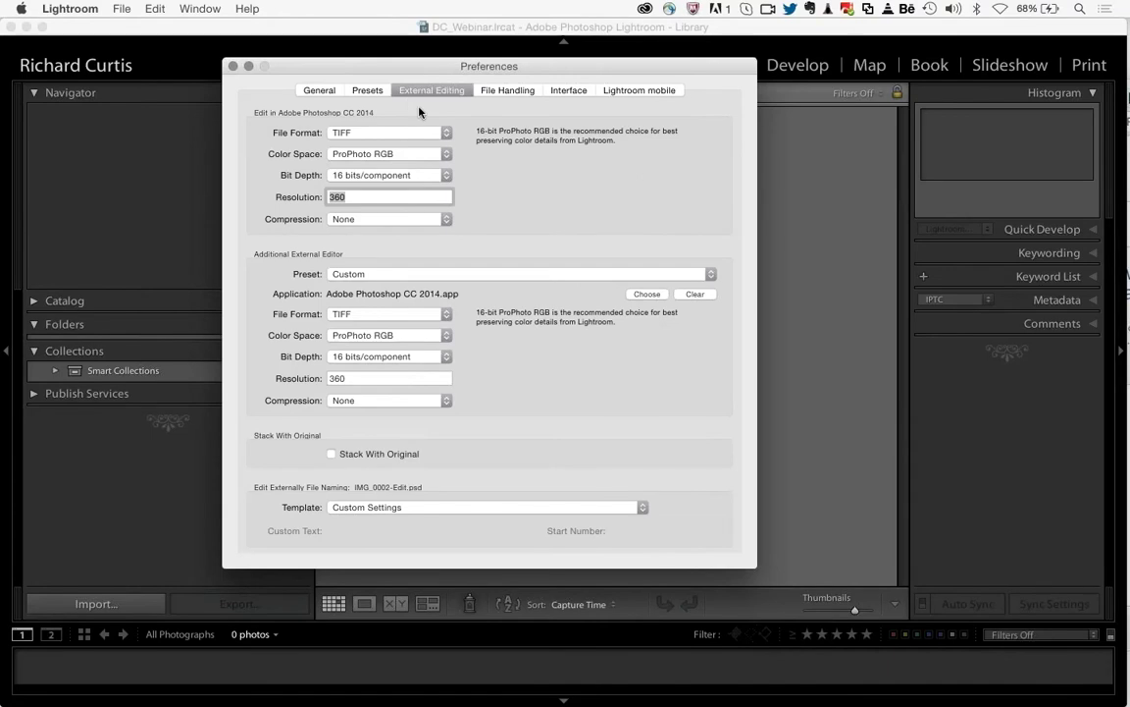
pyautogui.click(444, 133)
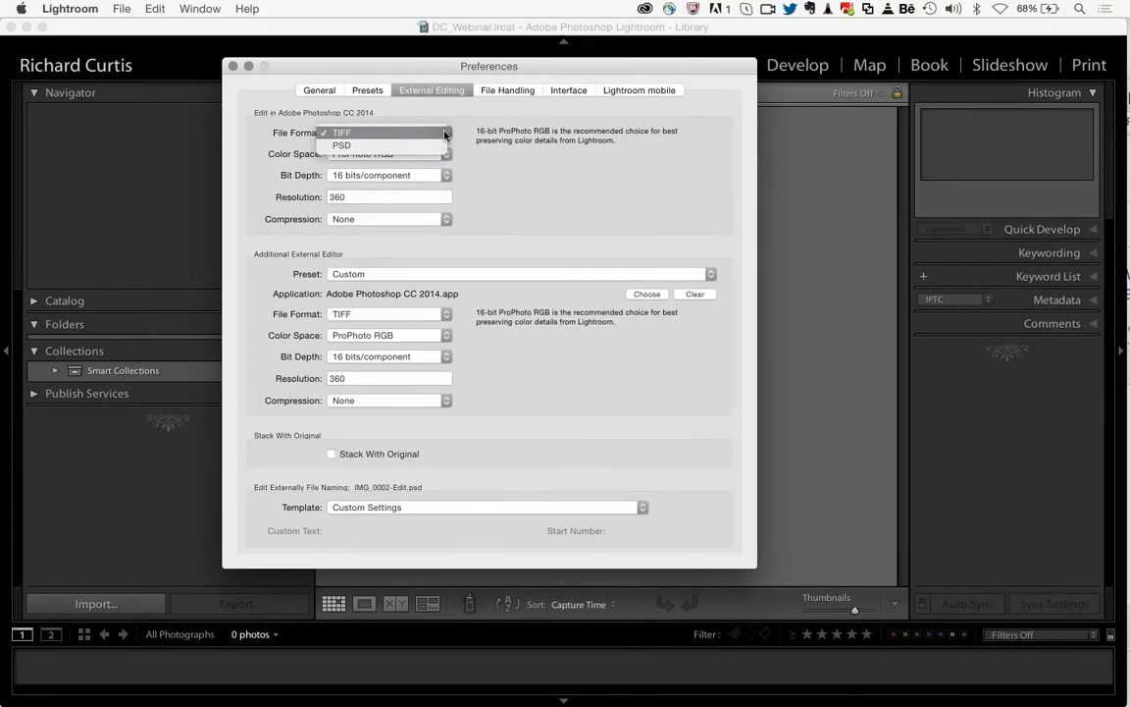
pyautogui.click(677, 92)
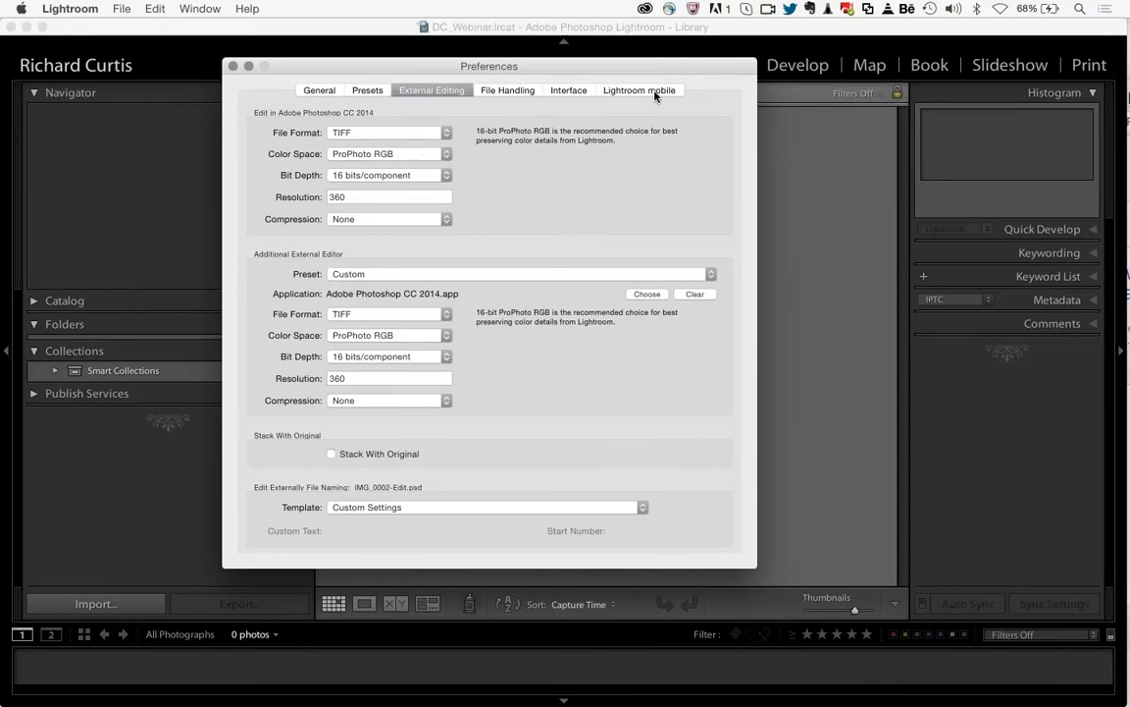
# - Turn on Lightroom mobile sync from the preferences and switch syncing to this catalog
pyautogui.click(643, 90)
pyautogui.click(638, 135)
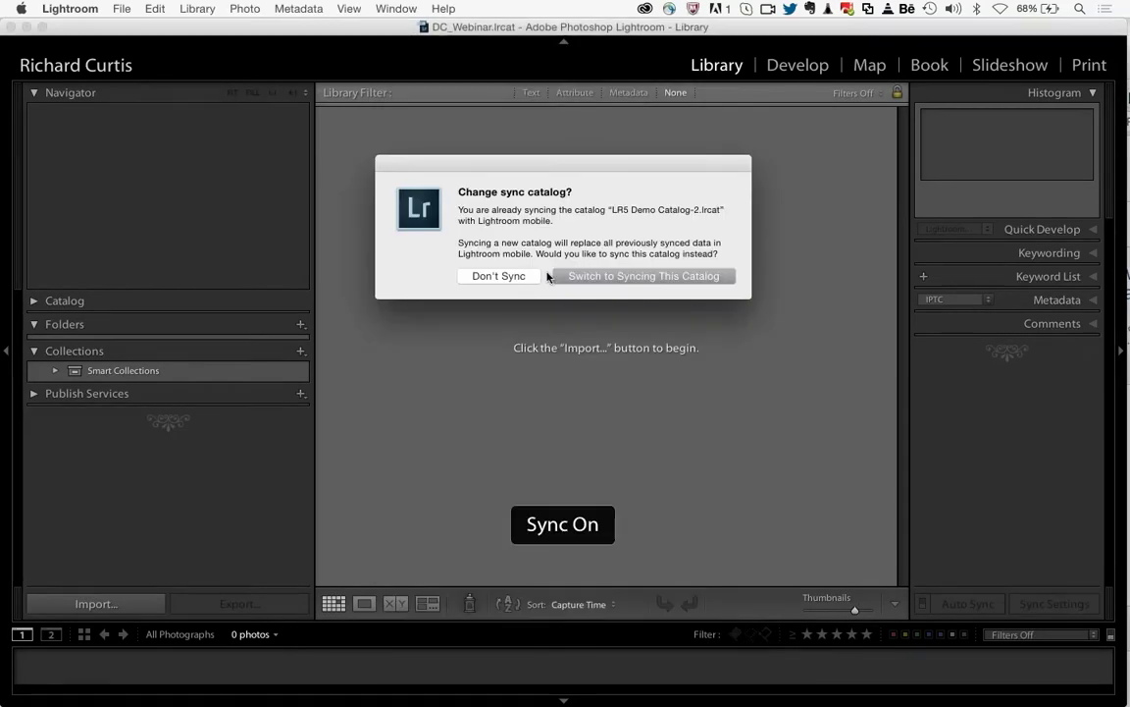
pyautogui.click(591, 276)
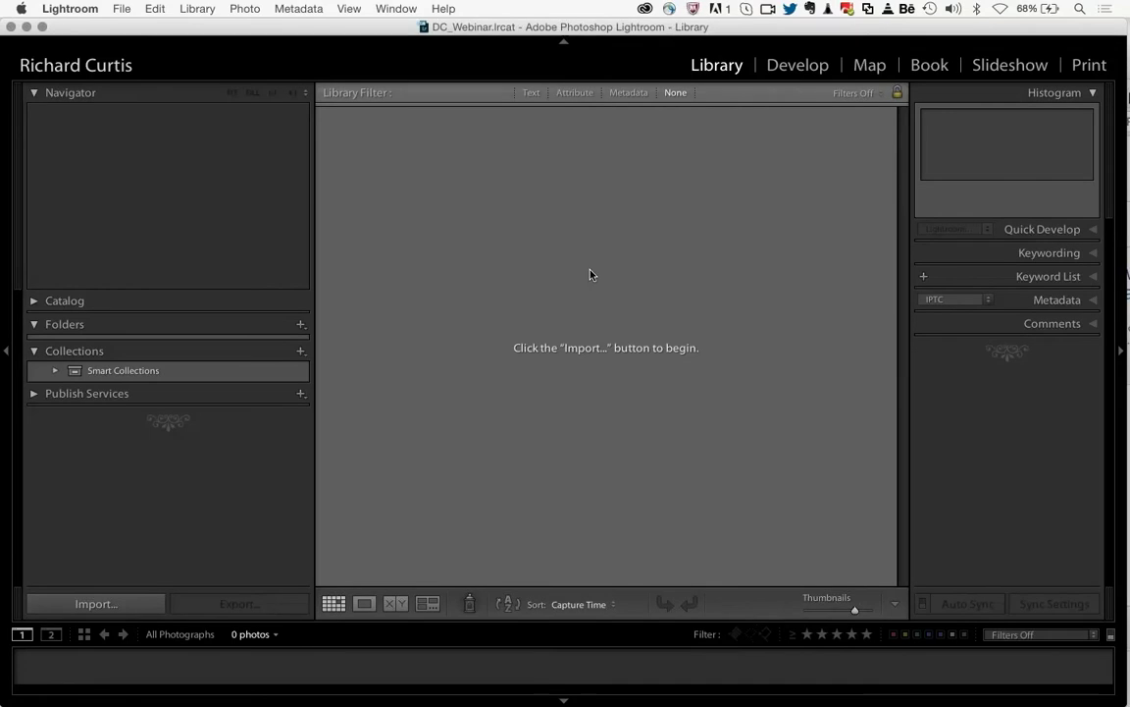
# - Review the Lightroom mobile account details in the preferences, and close them
pyautogui.click(71, 4)
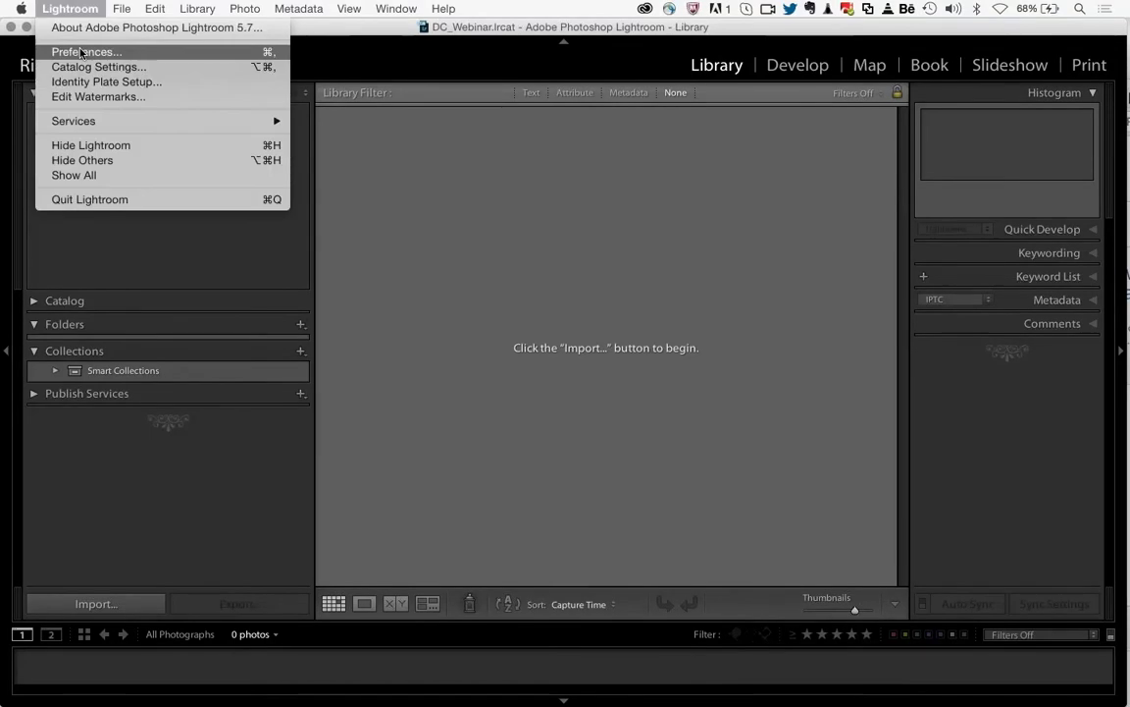
pyautogui.click(76, 48)
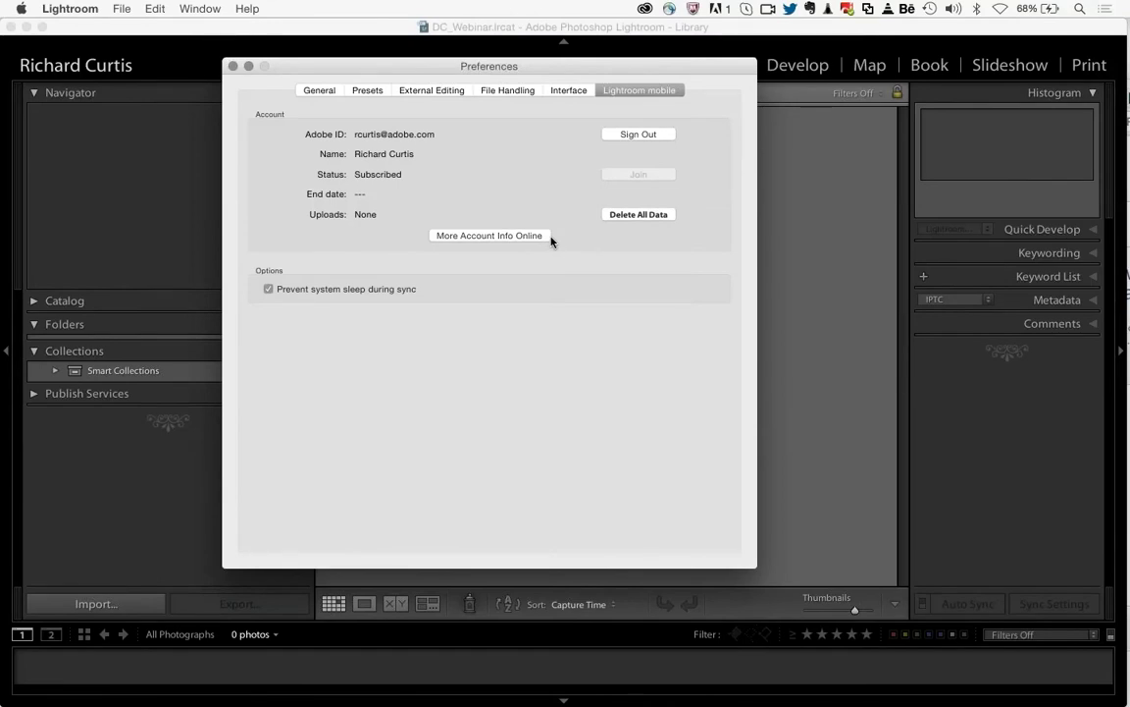
pyautogui.click(234, 67)
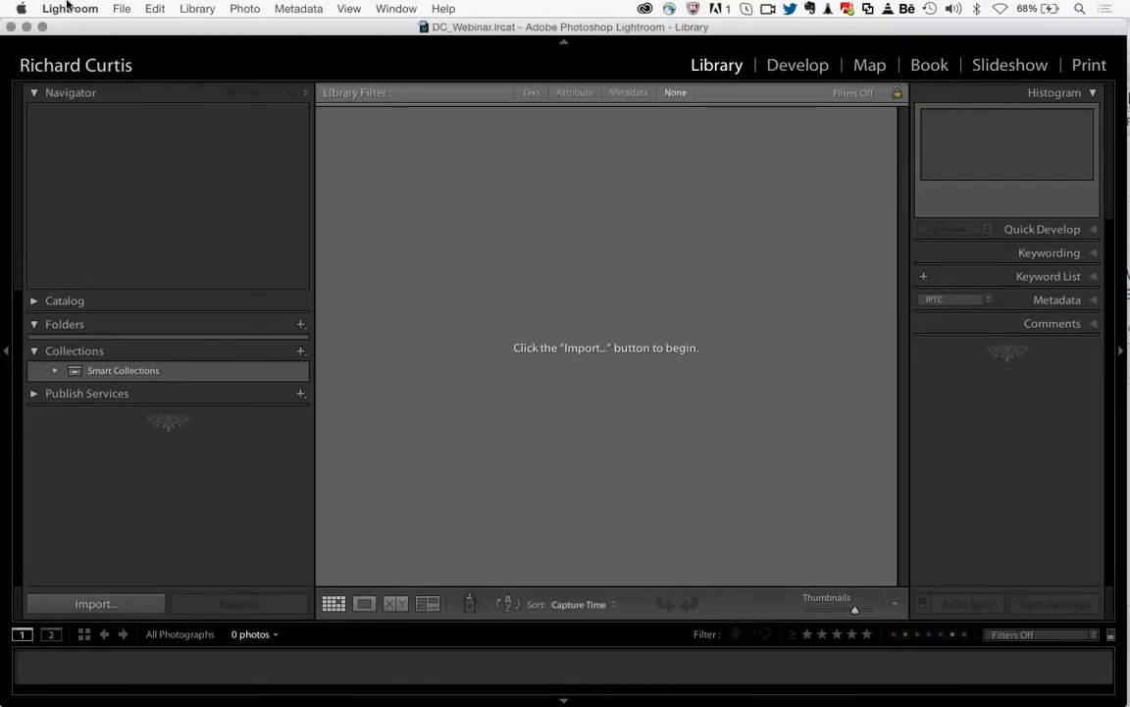
# - Enable automatically writing changes into XMP in the catalog's Metadata settings, and close the settings
pyautogui.click(70, 9)
pyautogui.click(82, 67)
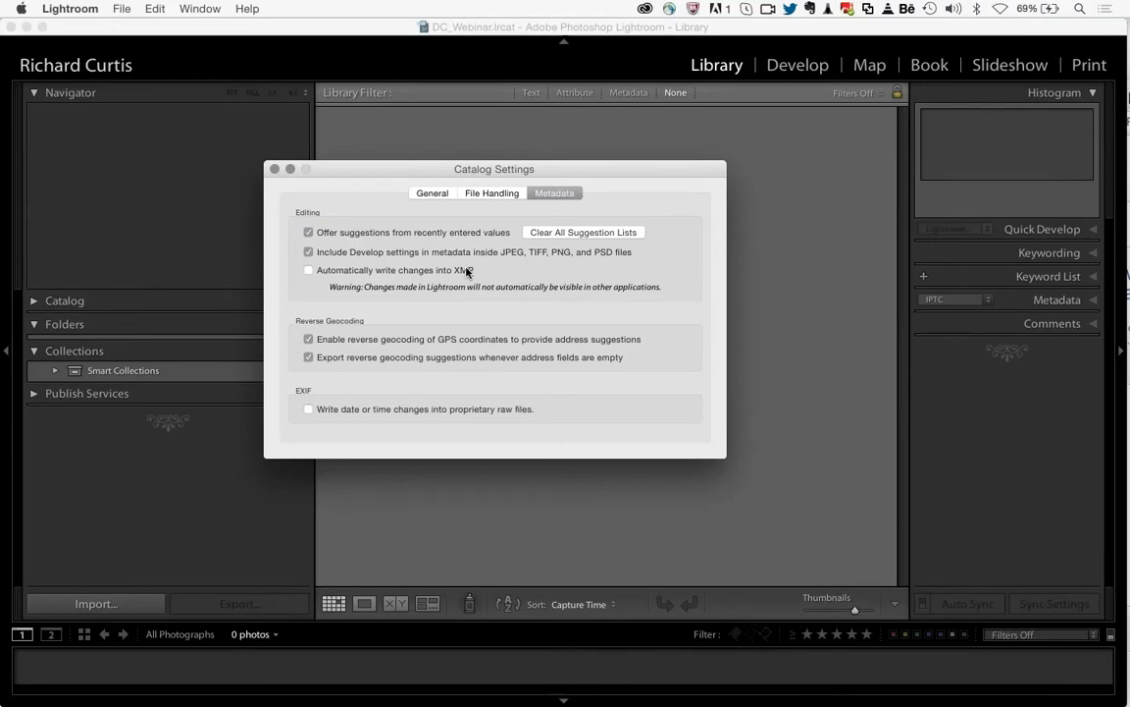
pyautogui.click(309, 271)
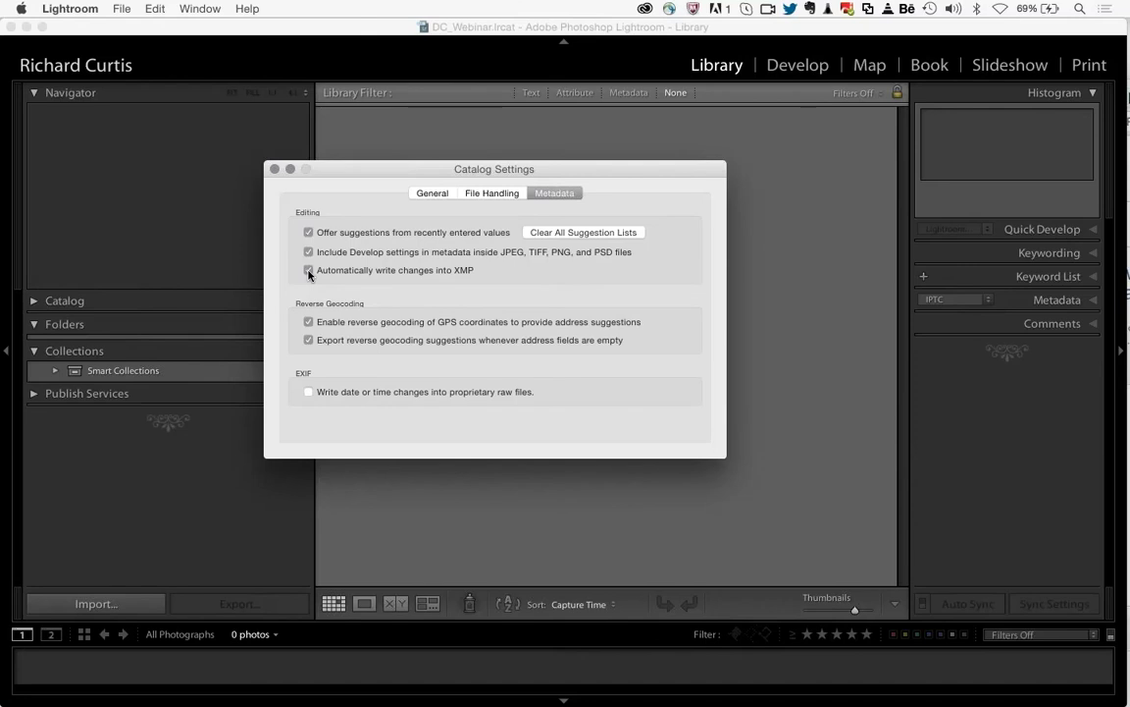
pyautogui.click(275, 169)
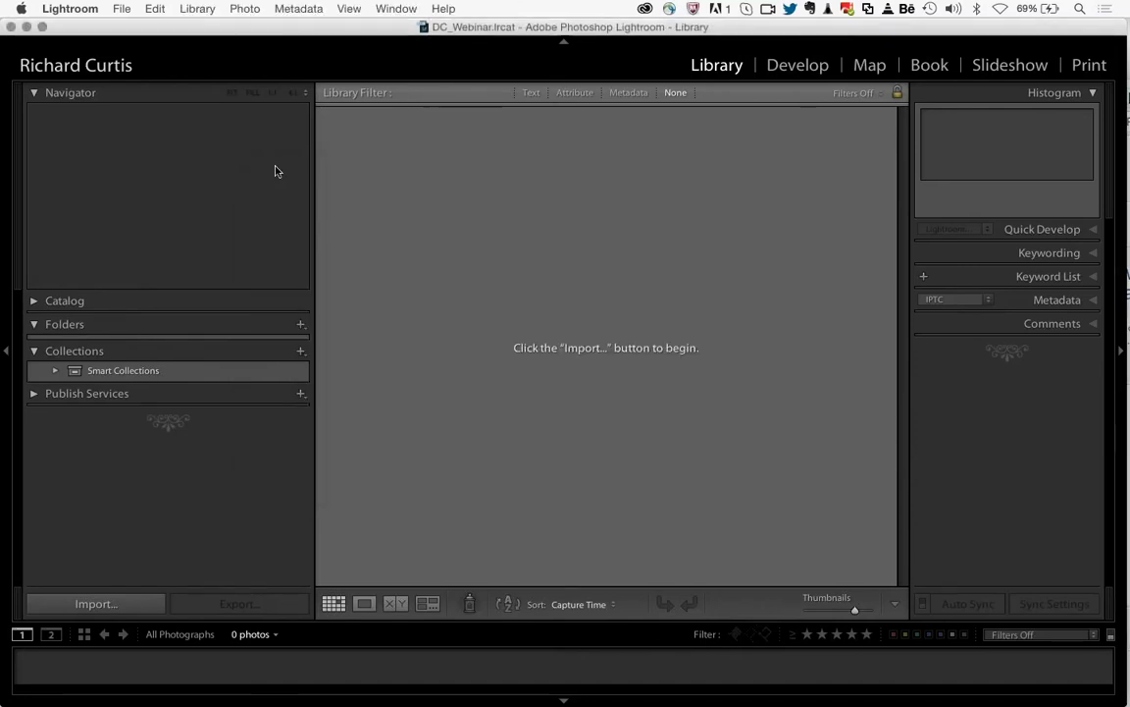
# - Start an import with the Photos folder on the LEICA M card as source and review its photos
pyautogui.click(96, 604)
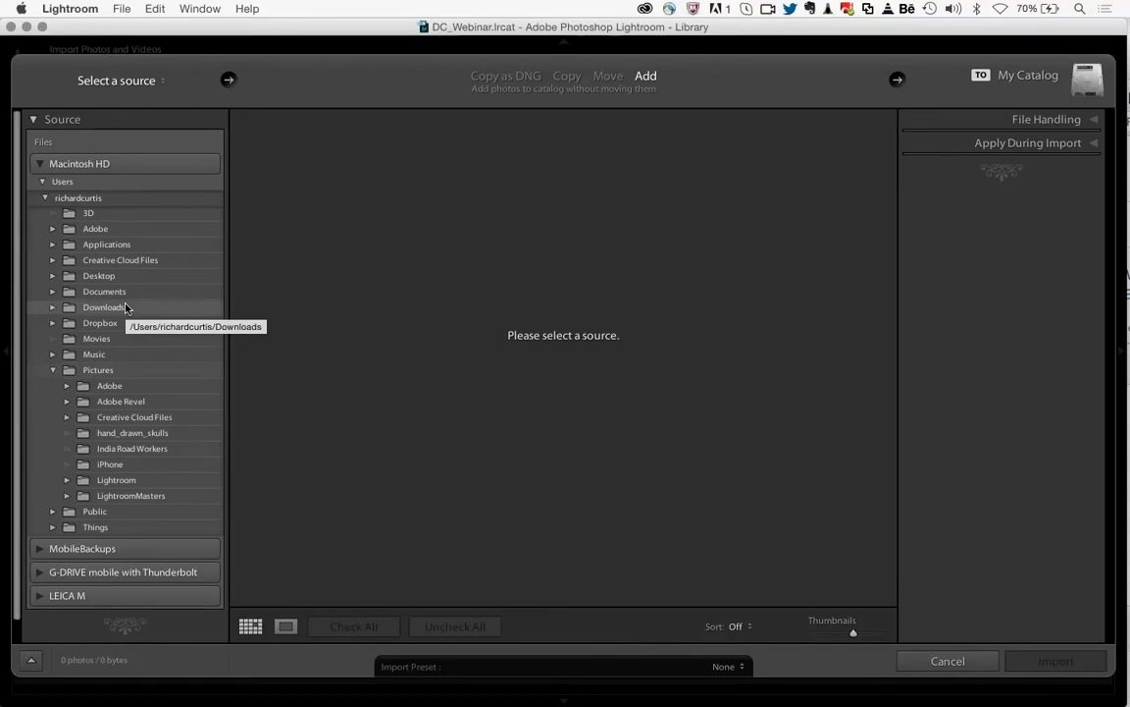
pyautogui.click(69, 595)
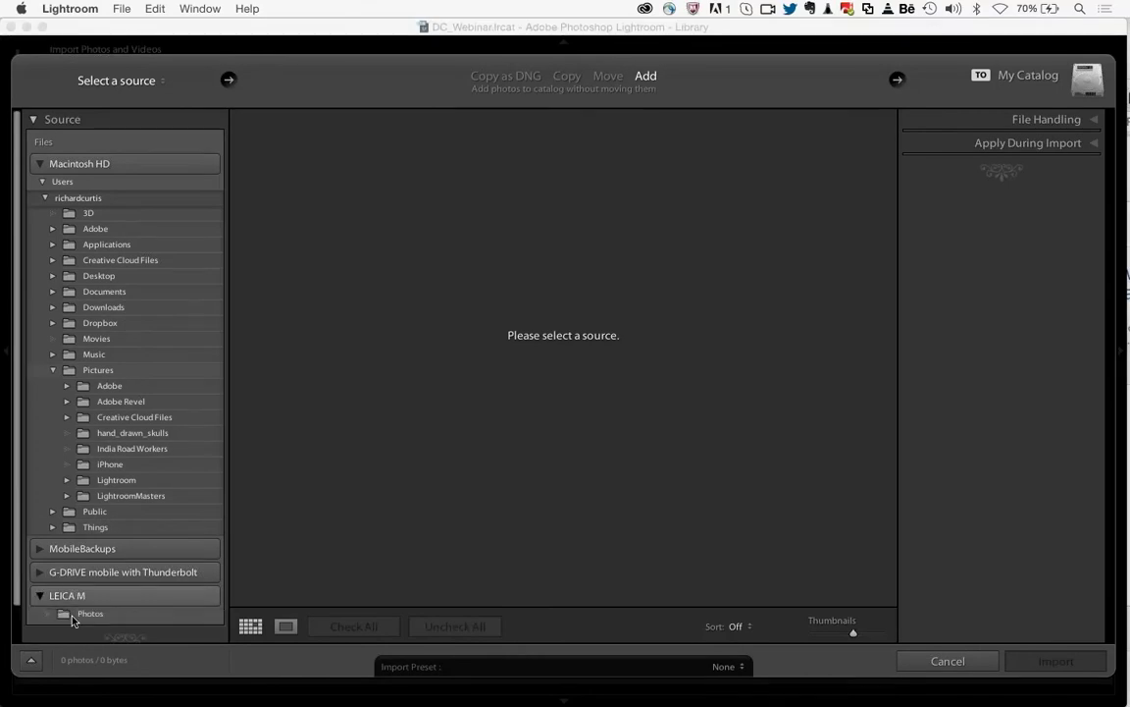
pyautogui.click(73, 615)
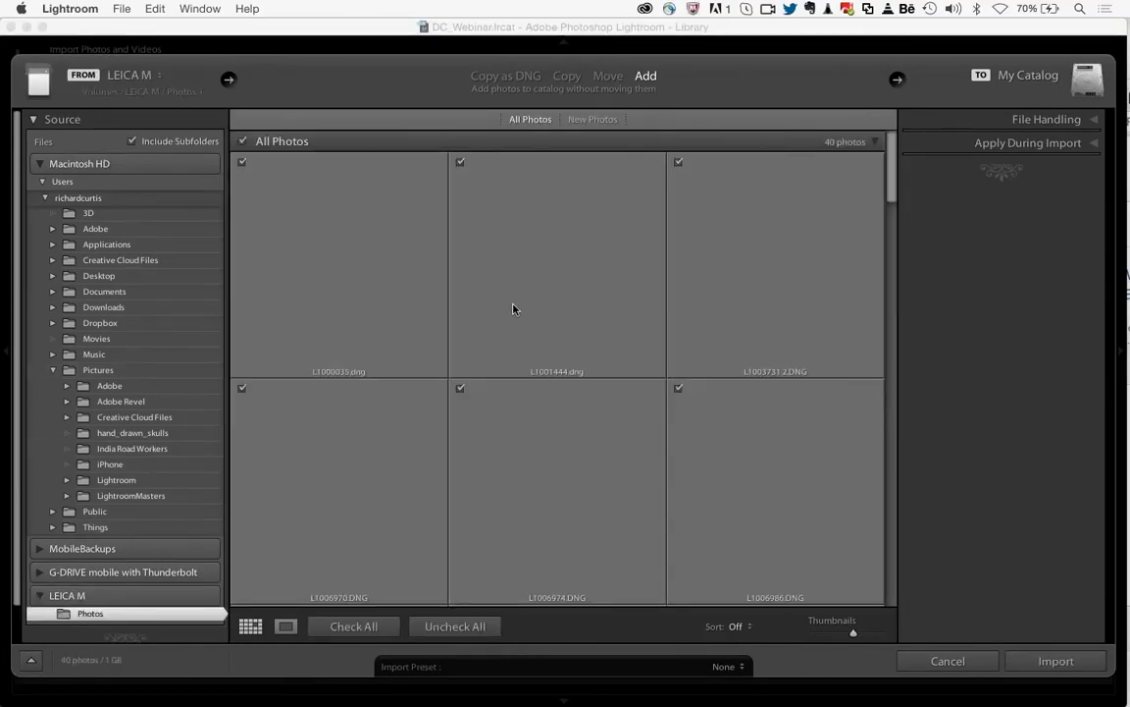
pyautogui.scroll(-1, 589, 303)
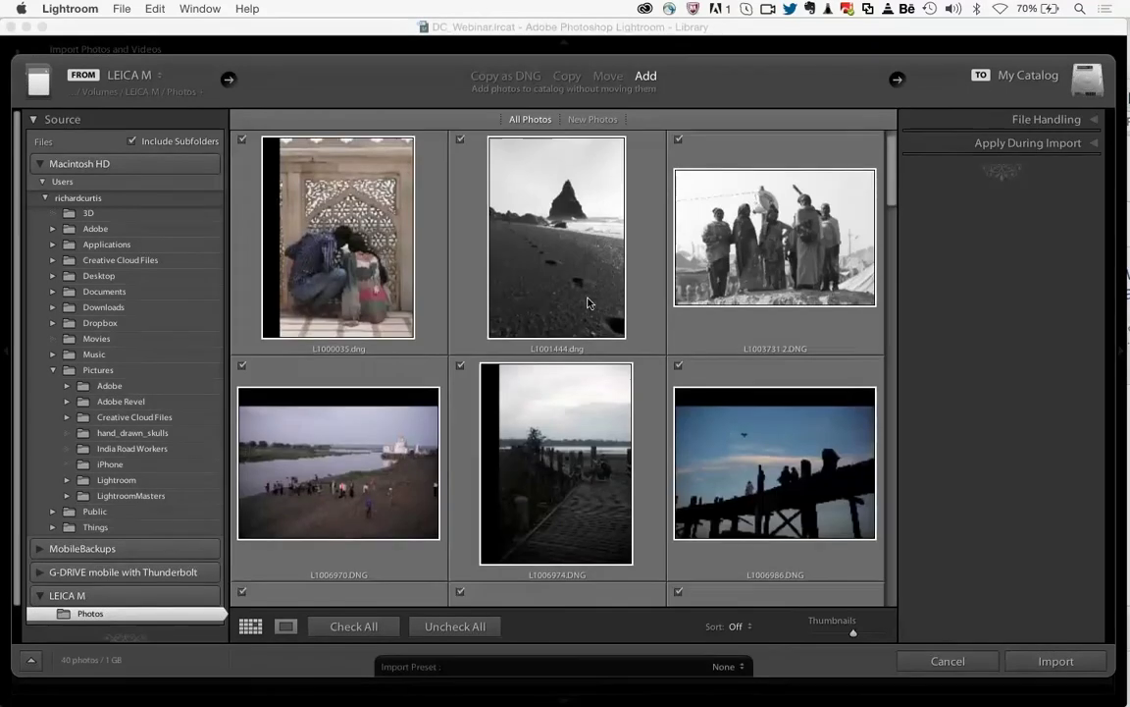
pyautogui.scroll(-3, 589, 303)
pyautogui.scroll(3, 589, 303)
pyautogui.scroll(-1, 589, 303)
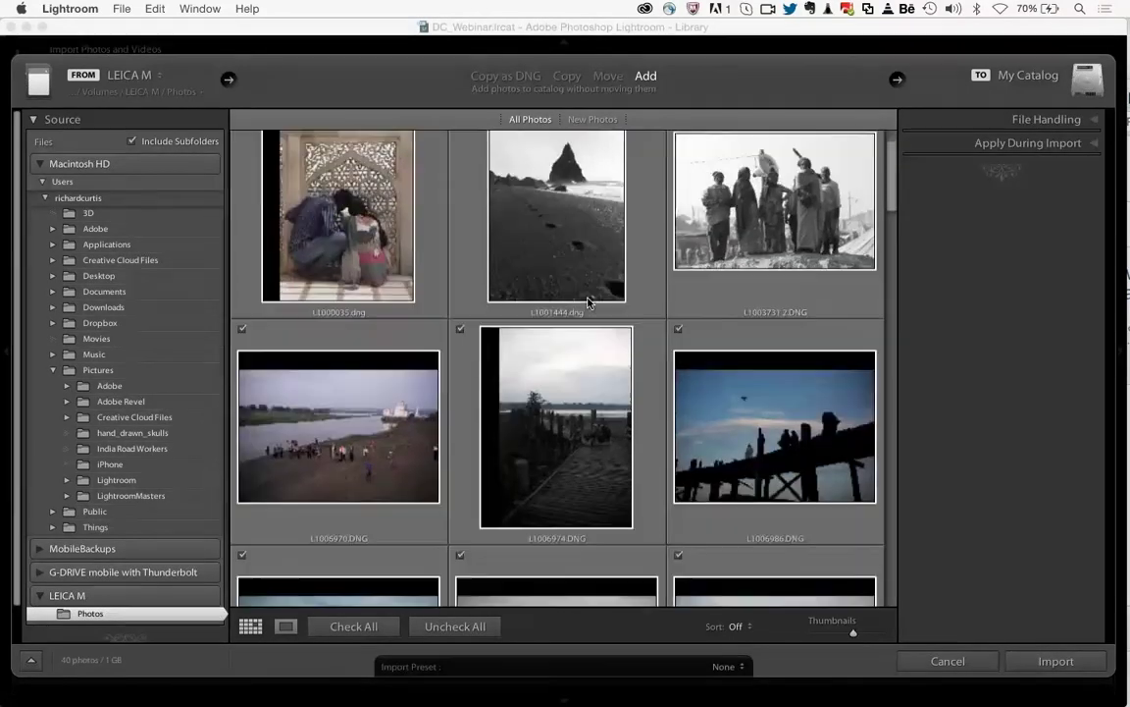
pyautogui.scroll(-3, 589, 302)
pyautogui.scroll(5, 589, 300)
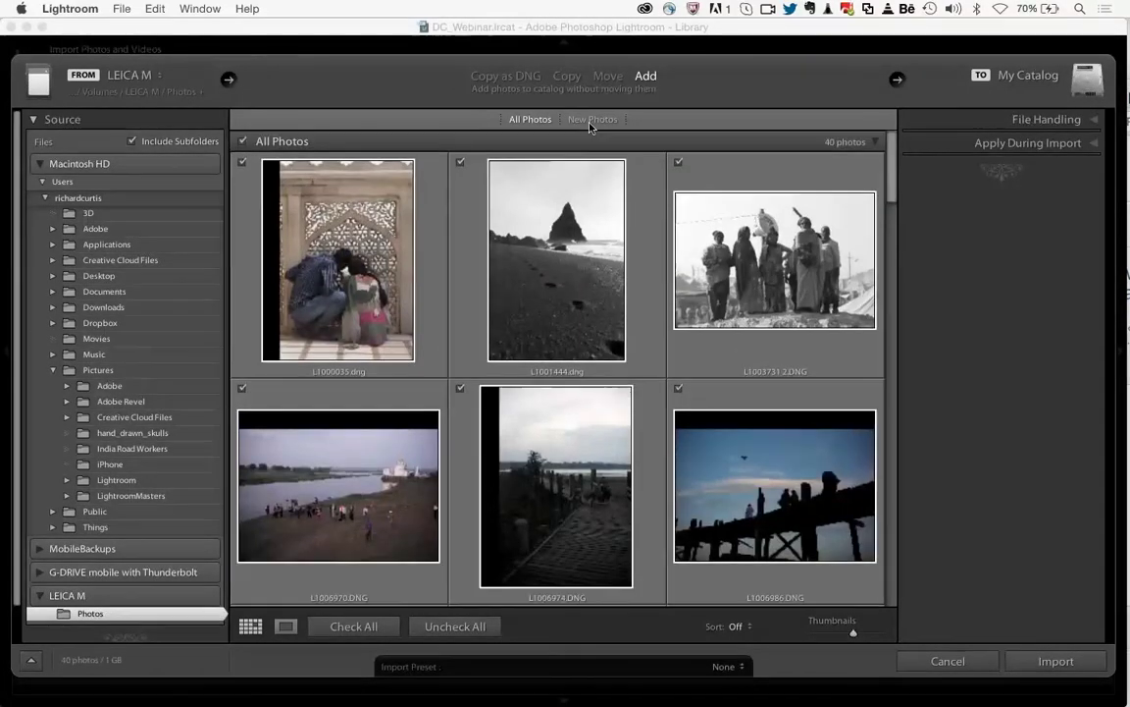
# - Set the import to copy the photos to a new location and apply the Rich metadata preset
pyautogui.click(567, 76)
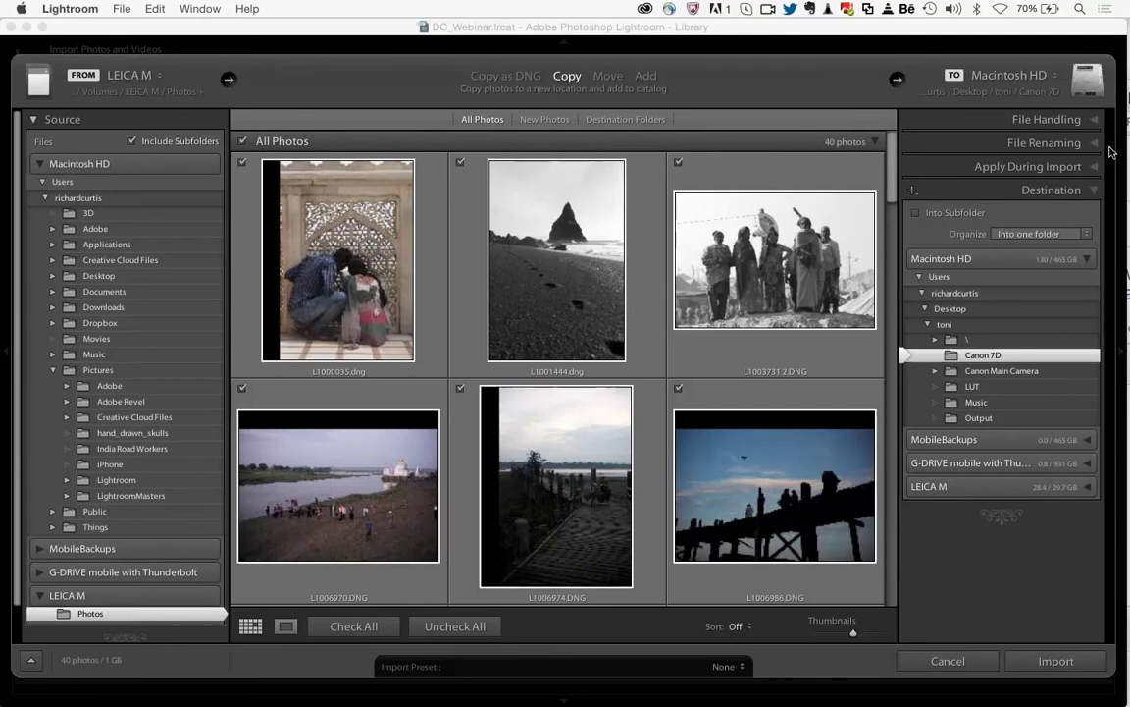
pyautogui.click(1068, 168)
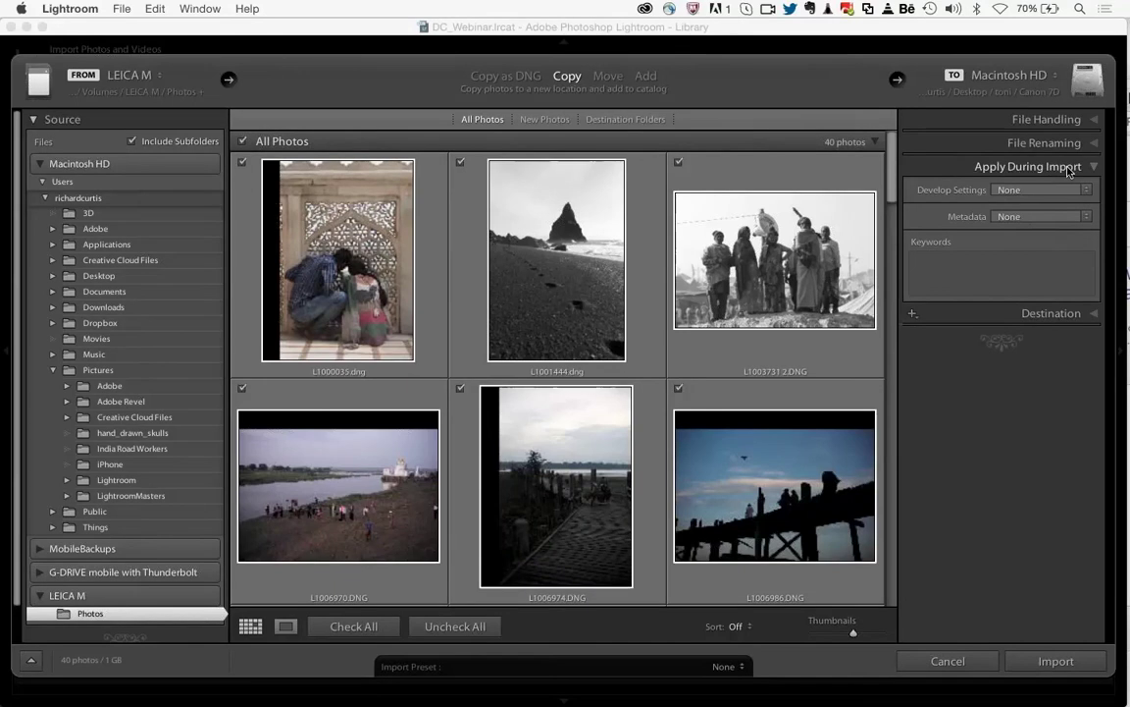
pyautogui.click(1048, 220)
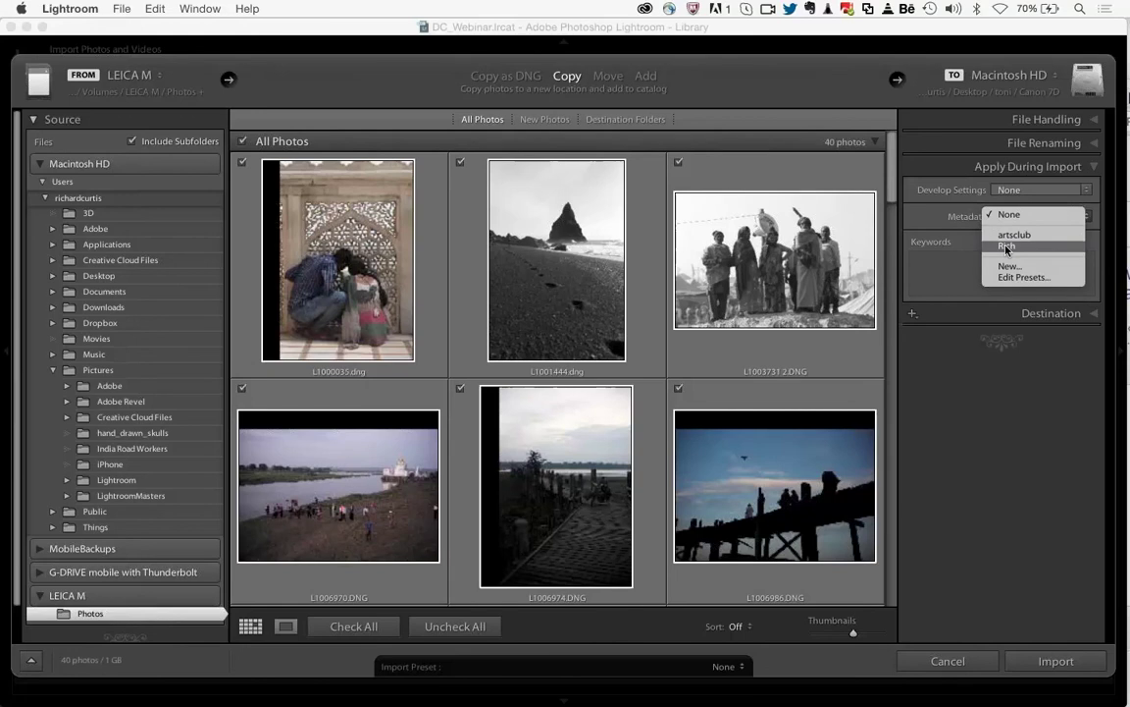
pyautogui.click(1006, 247)
# - Review the copyright and creator fields of the Rich preset in the metadata preset editor, and close it
pyautogui.click(1025, 215)
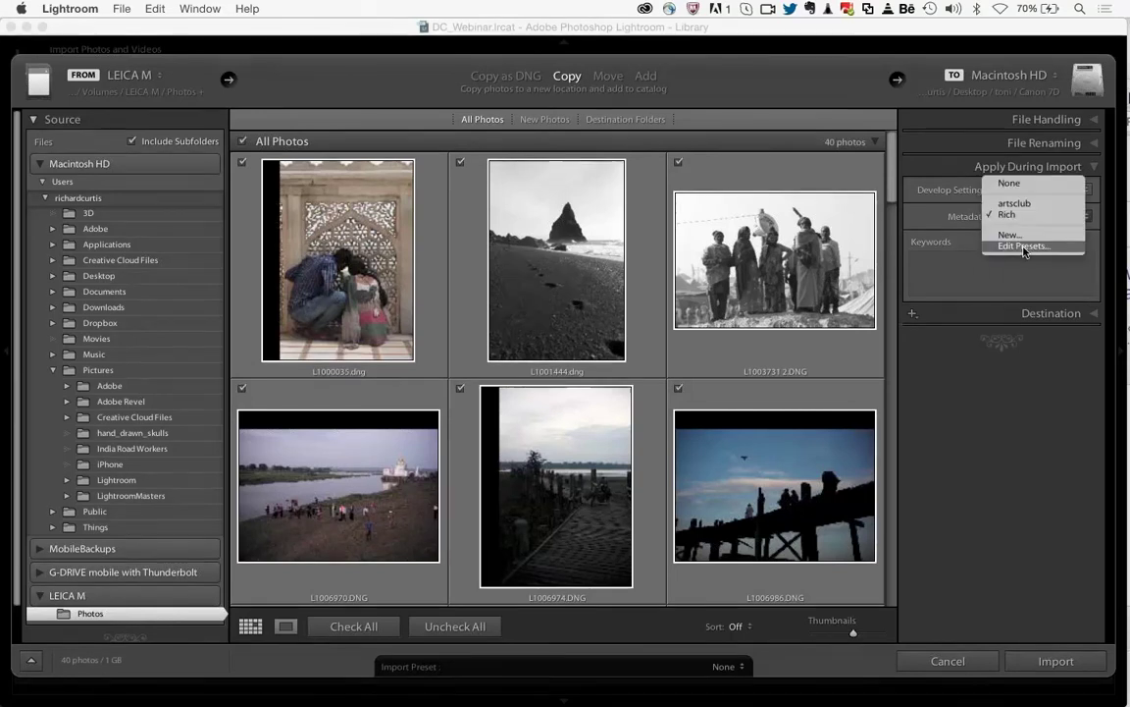
pyautogui.click(1024, 247)
pyautogui.scroll(-5, 542, 263)
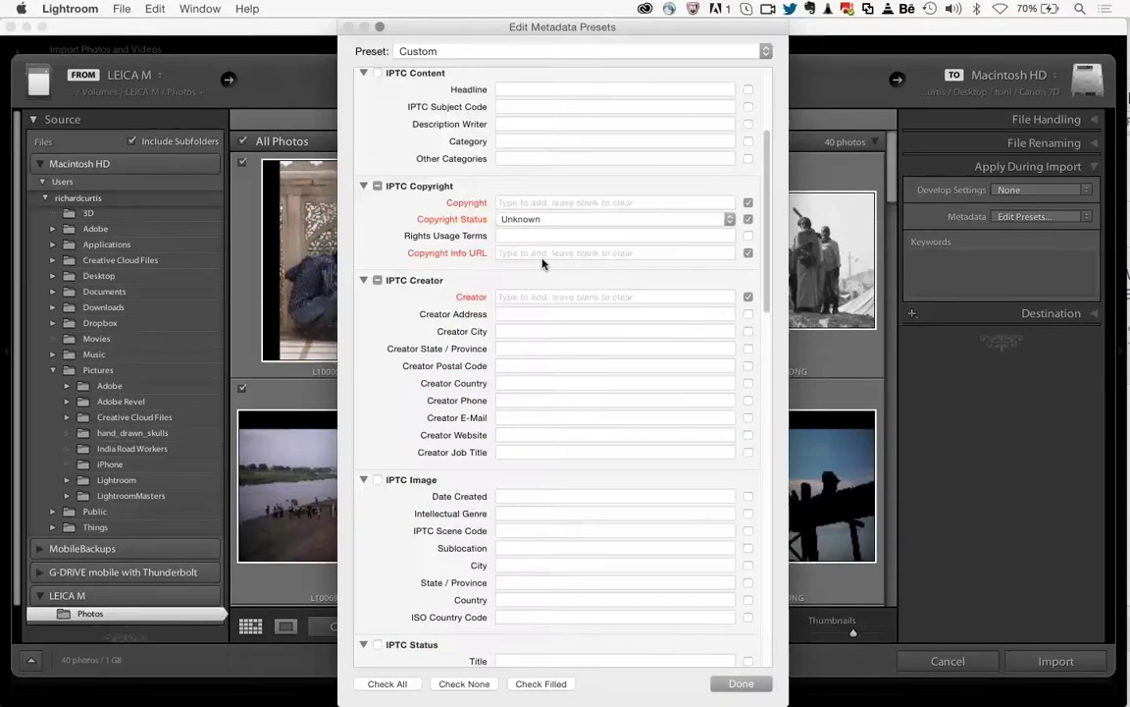
pyautogui.scroll(-3, 544, 261)
pyautogui.scroll(6, 495, 97)
pyautogui.click(438, 49)
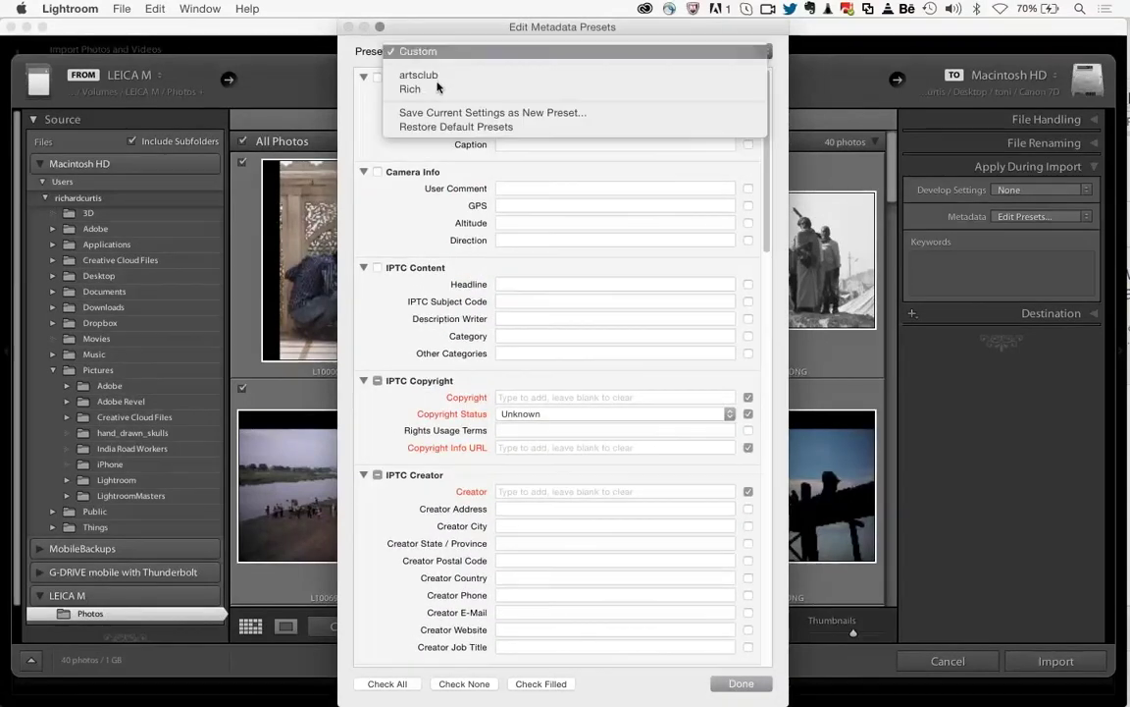
pyautogui.click(438, 88)
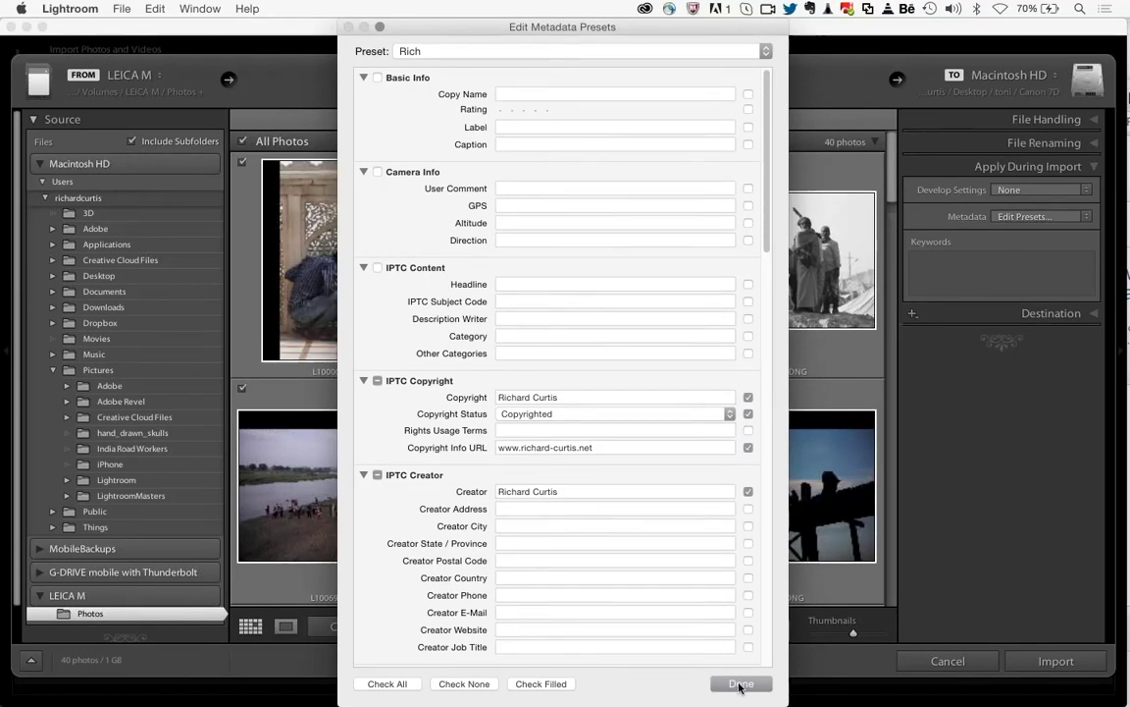
pyautogui.click(741, 684)
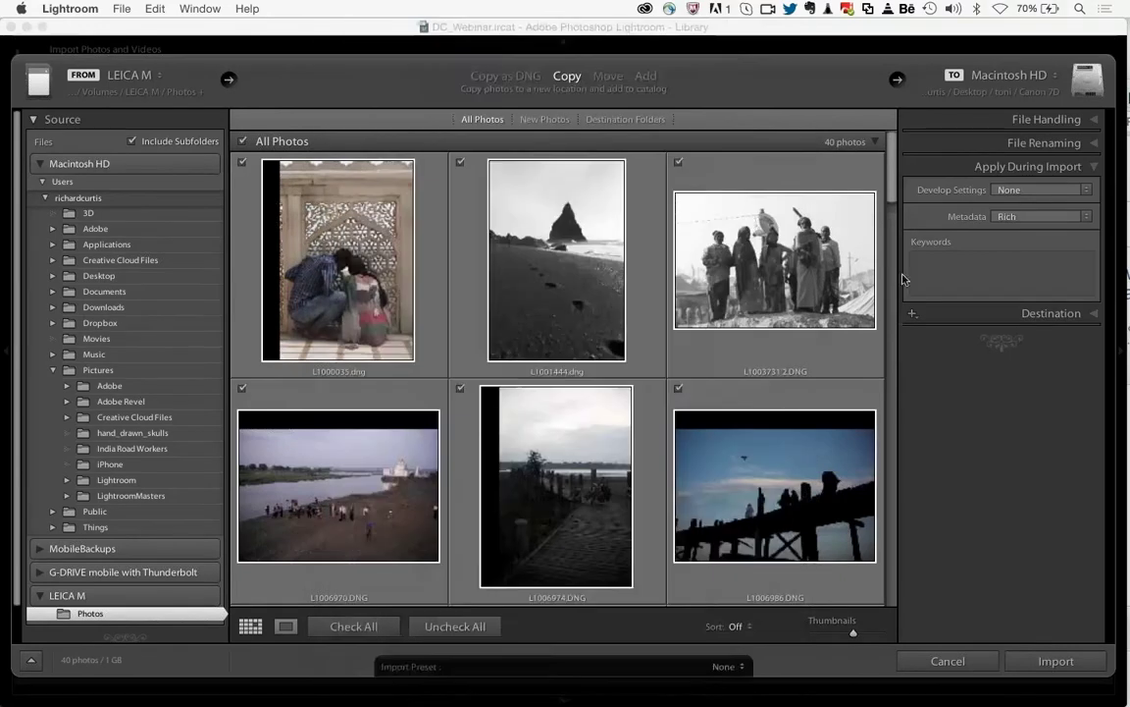
# - Add the keywords Burma and Mandalay to the photos being imported
pyautogui.click(957, 276)
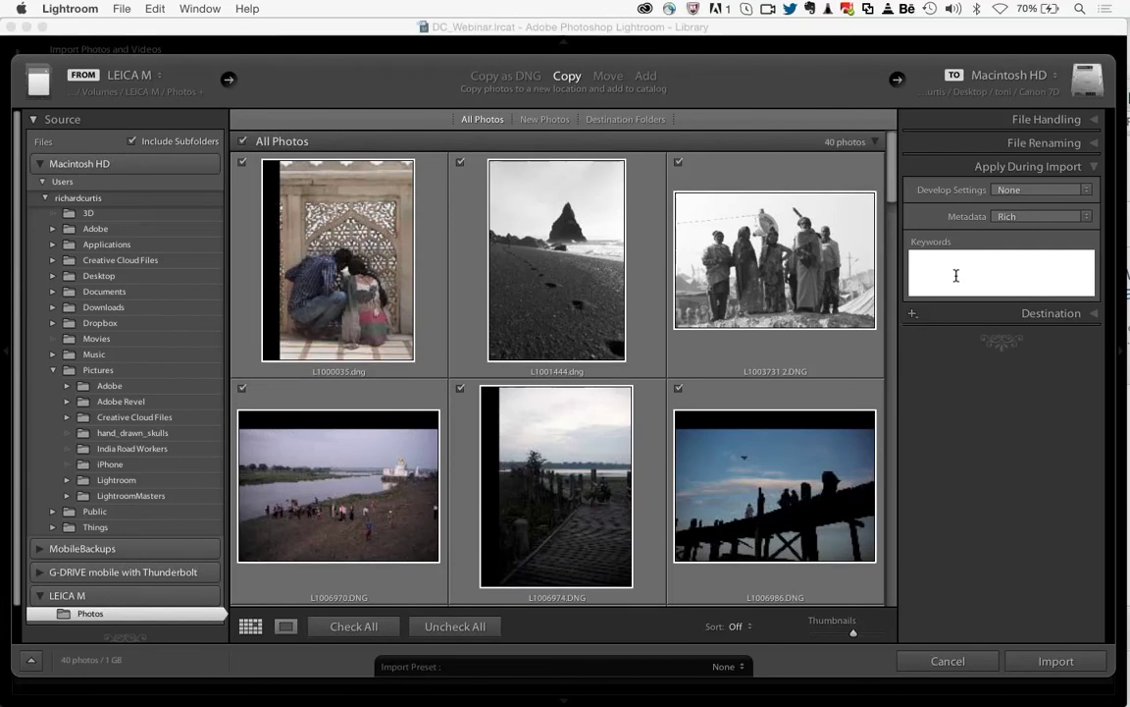
pyautogui.write('Bur')
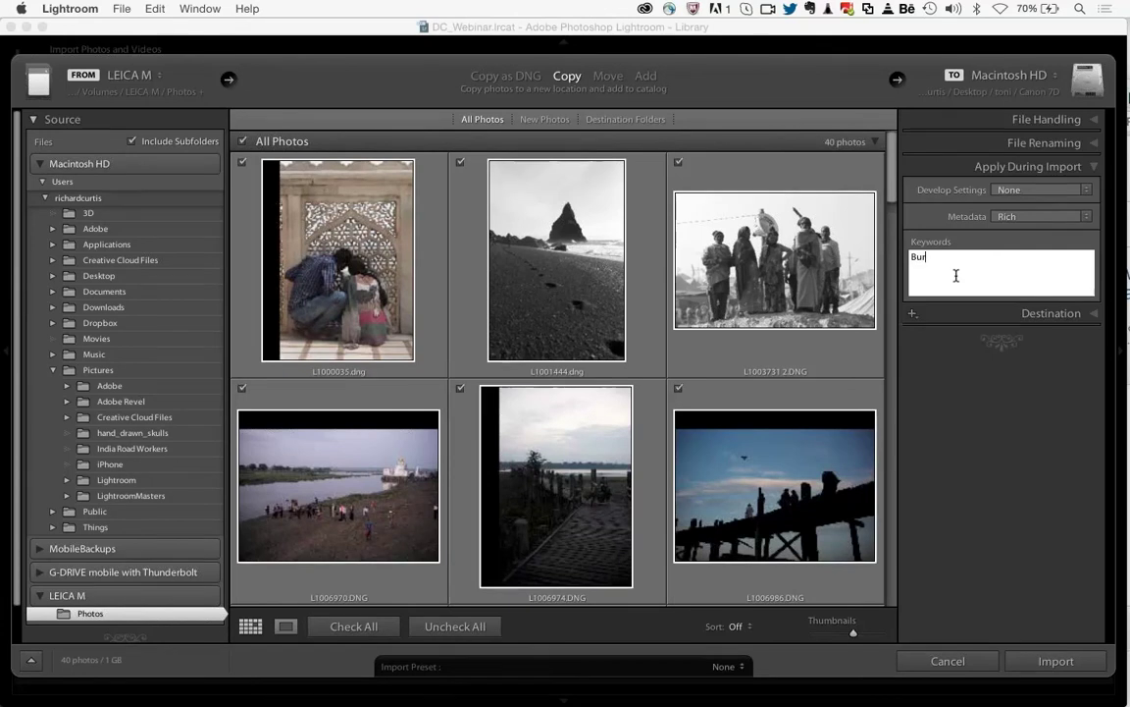
pyautogui.write('ma, ')
pyautogui.write('M')
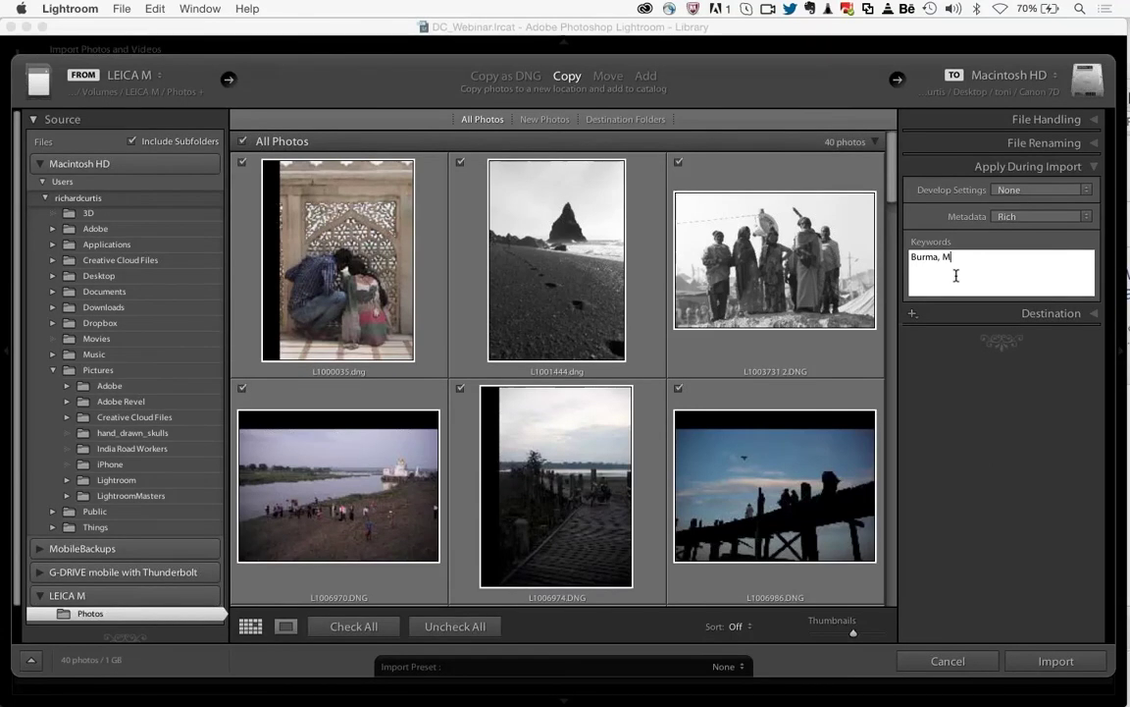
pyautogui.write('andalay,')
pyautogui.press('Return')
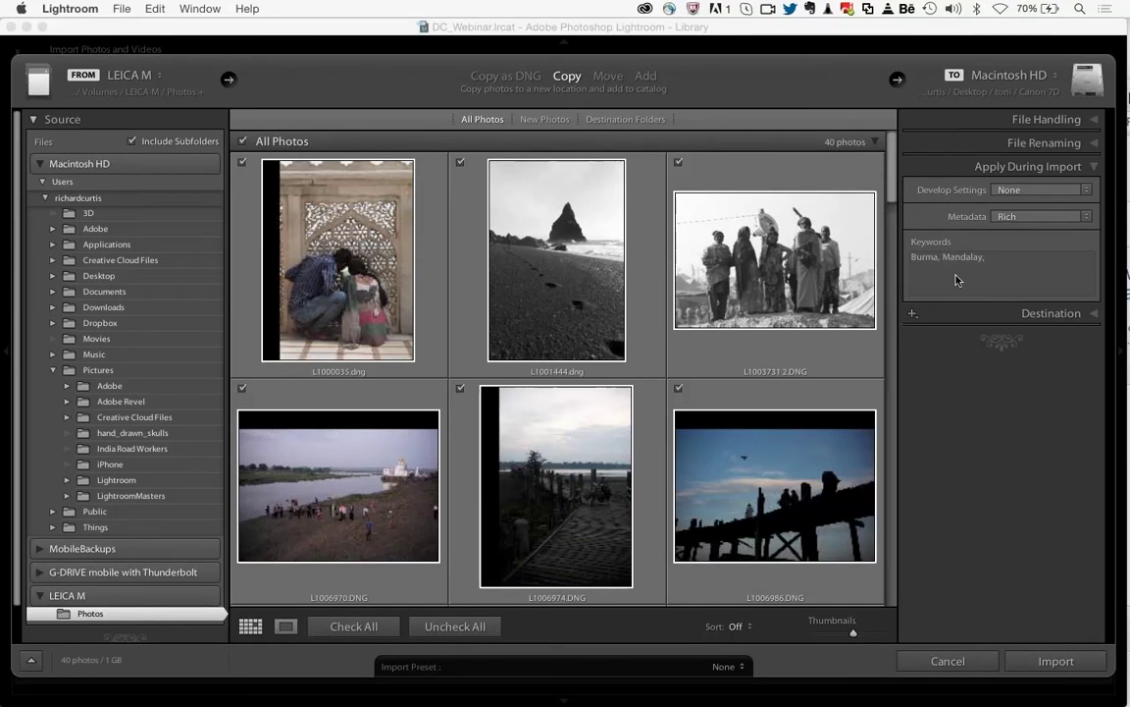
# - Create a DCPics folder on the G-DRIVE mobile with Thunderbolt disk as the copy destination, and start the import
pyautogui.click(1021, 313)
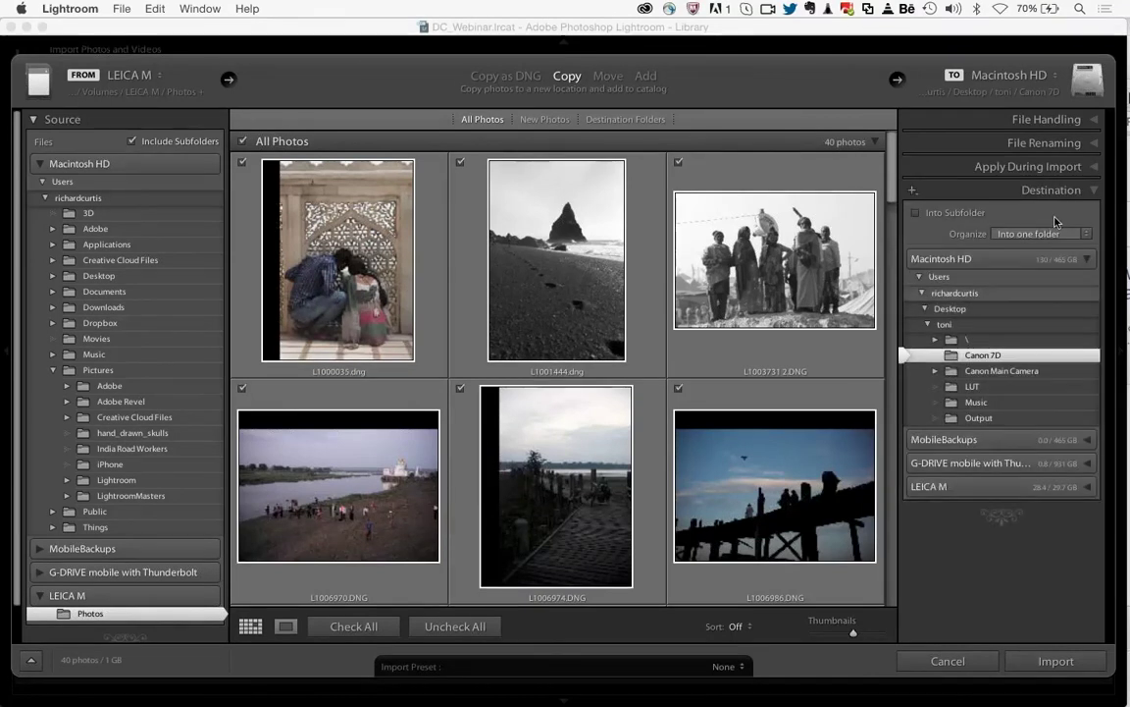
pyautogui.click(1047, 464)
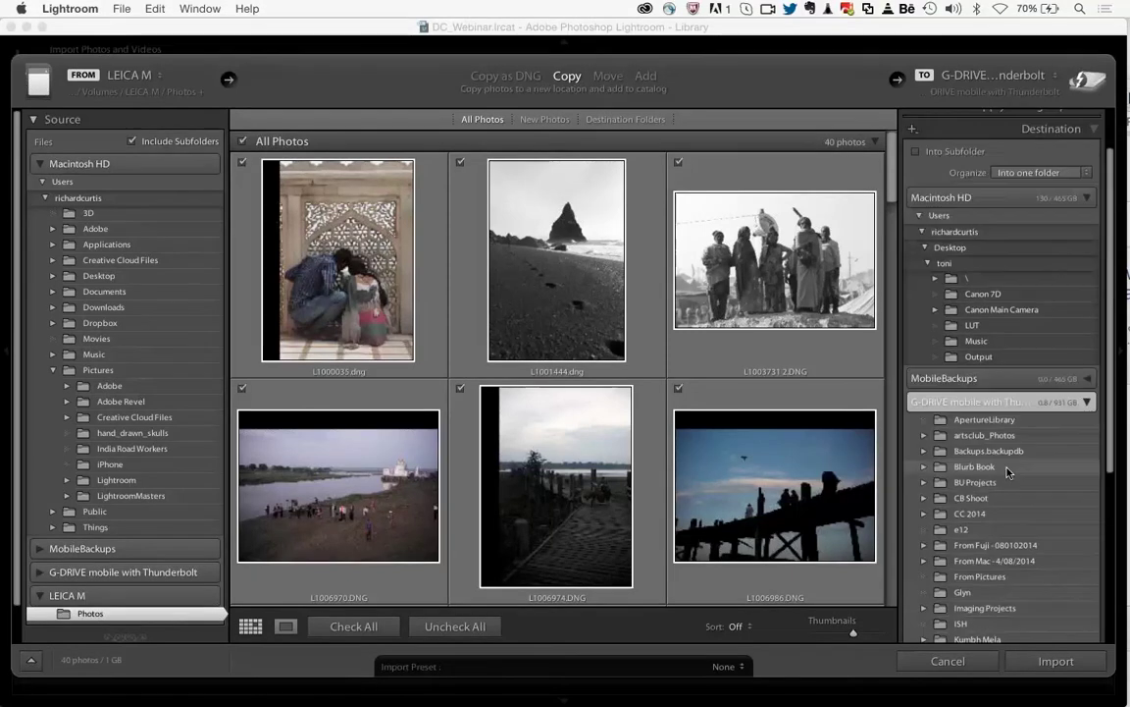
pyautogui.scroll(3, 943, 157)
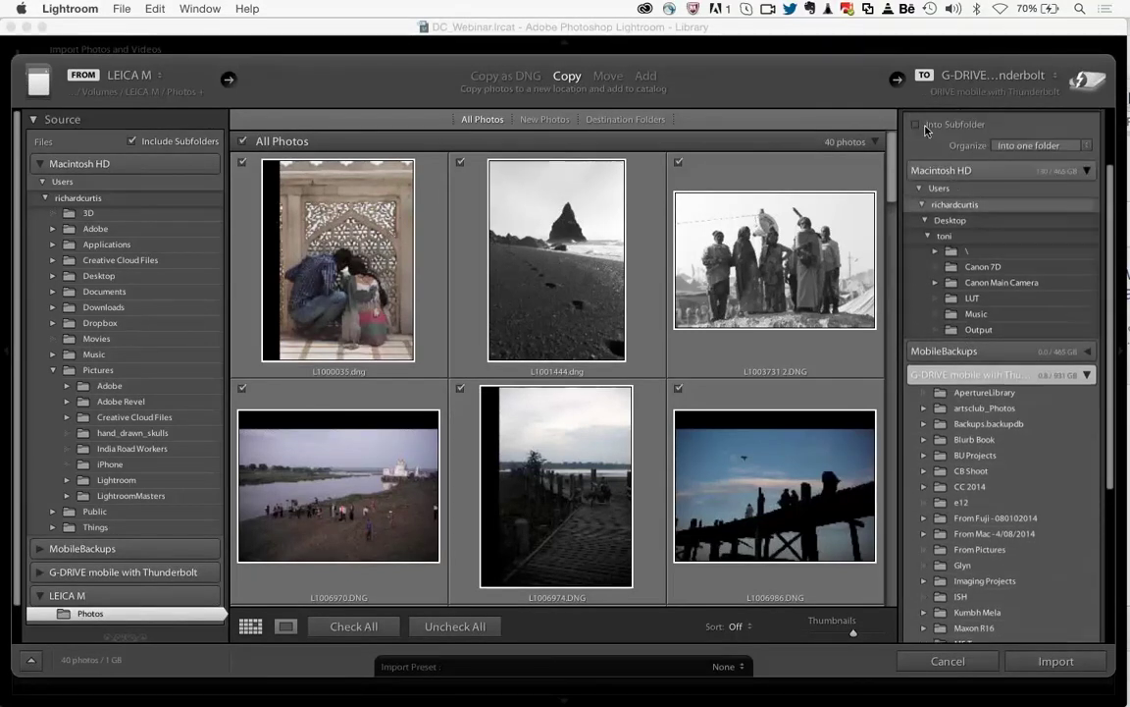
pyautogui.click(913, 143)
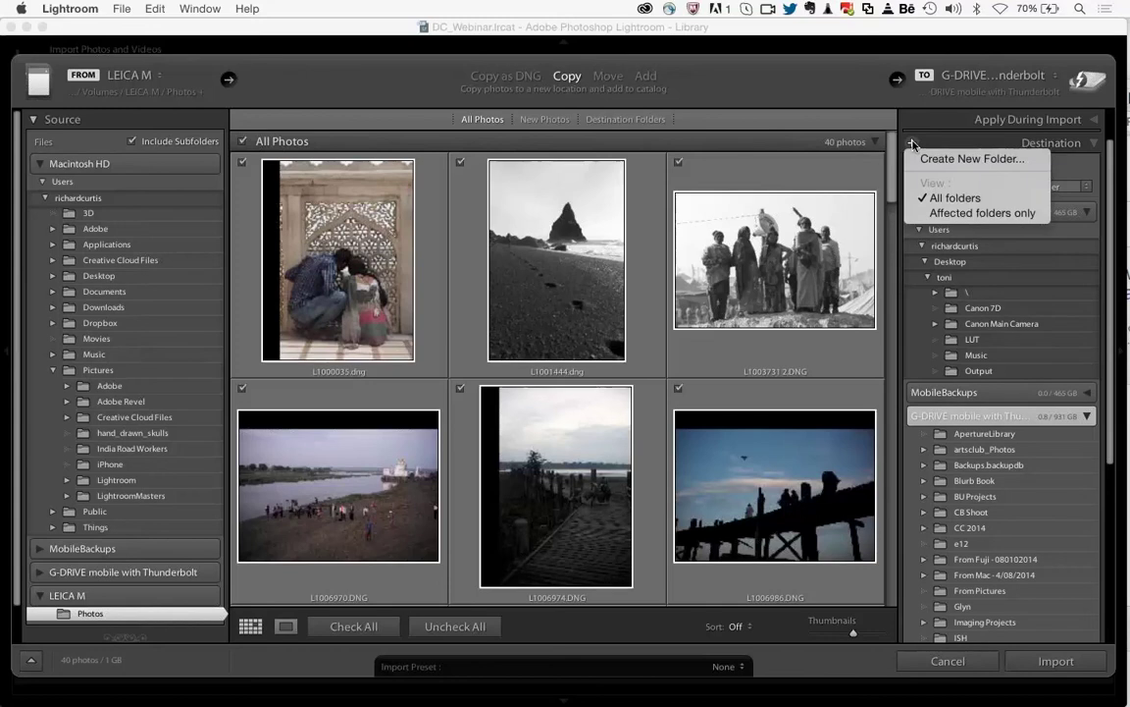
pyautogui.click(940, 158)
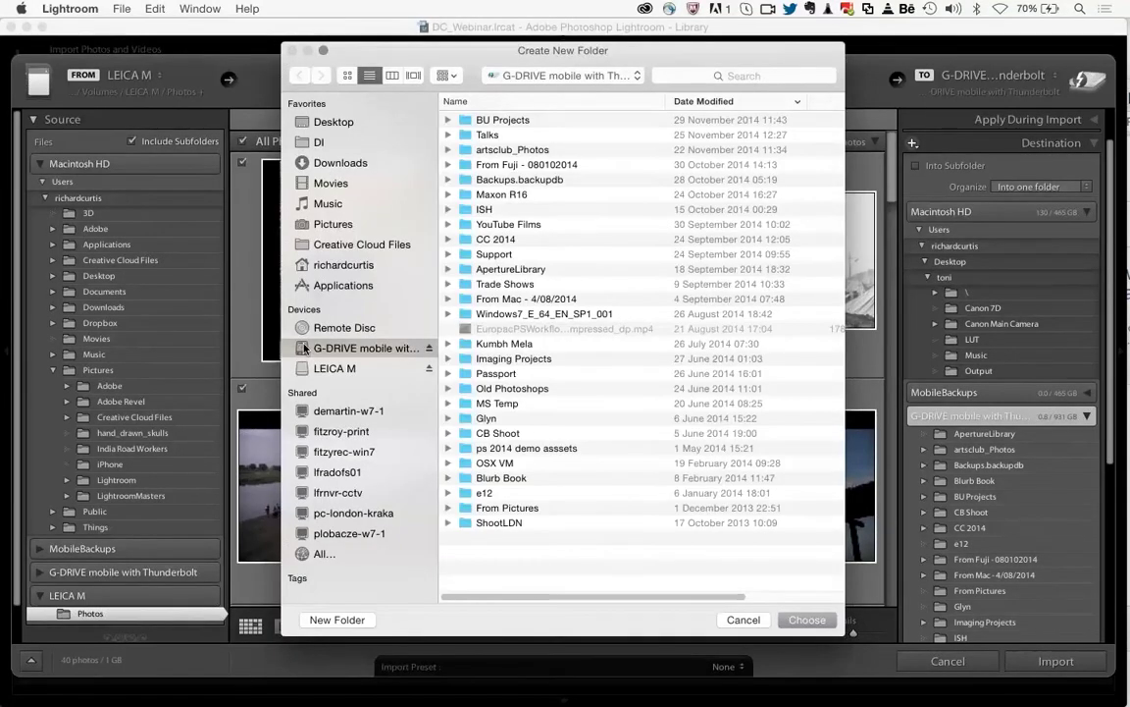
pyautogui.click(337, 620)
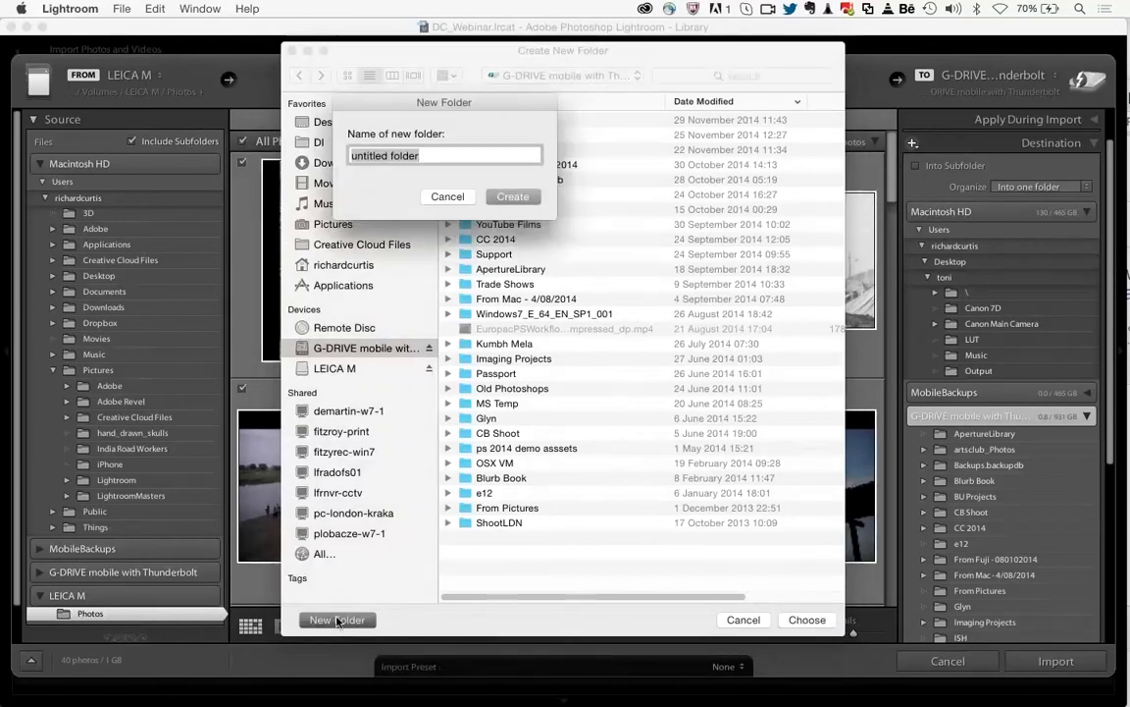
pyautogui.write('DCPics')
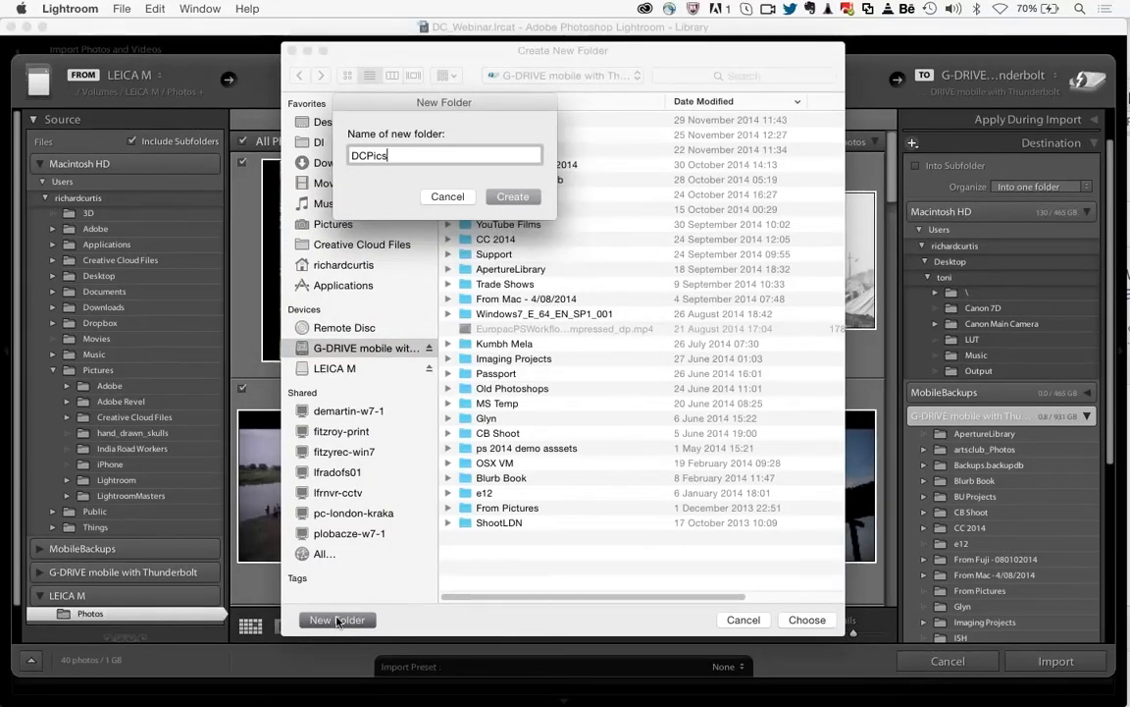
pyautogui.press('Return')
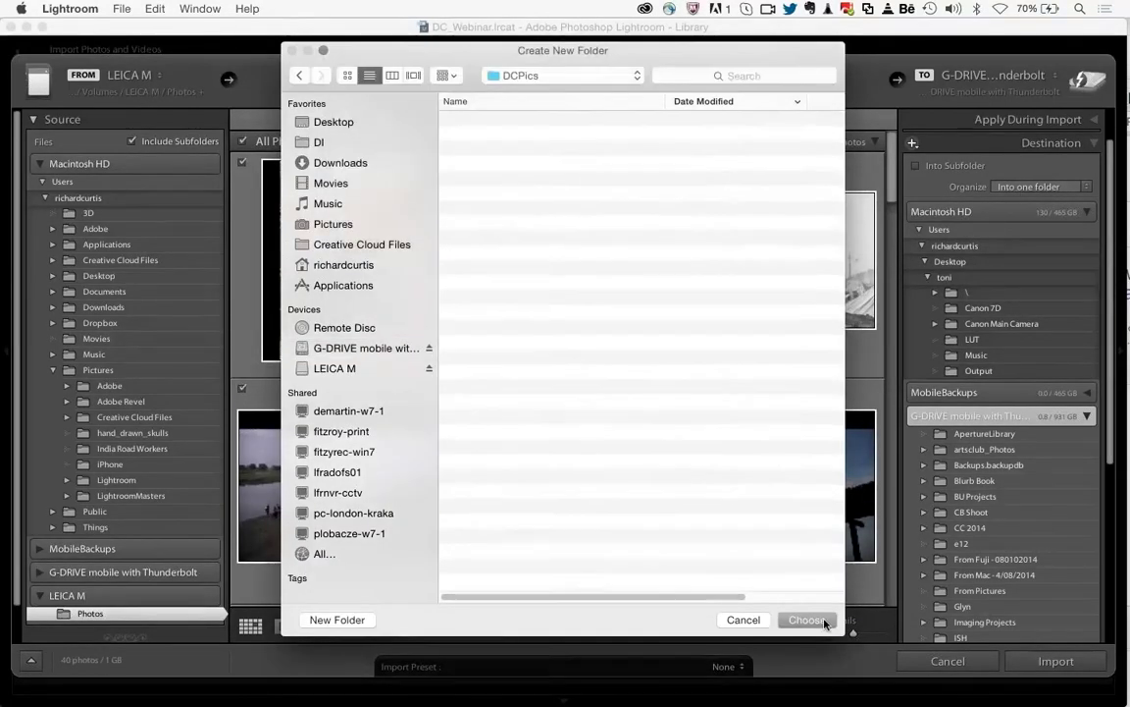
pyautogui.click(807, 620)
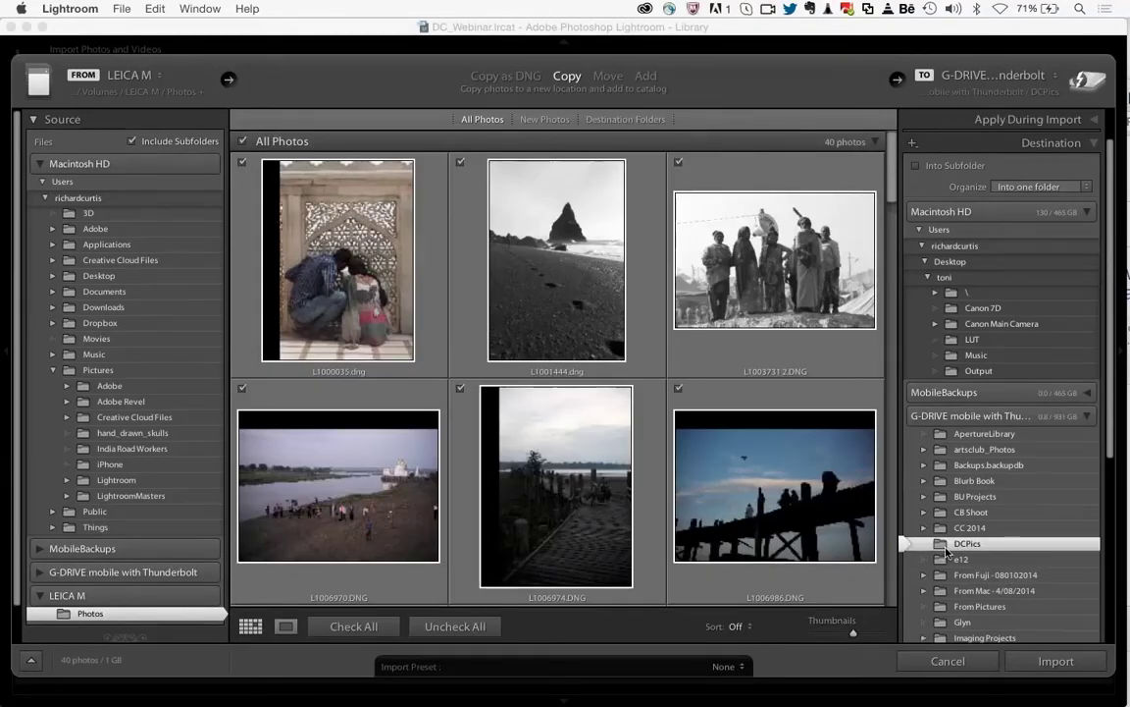
pyautogui.click(1056, 662)
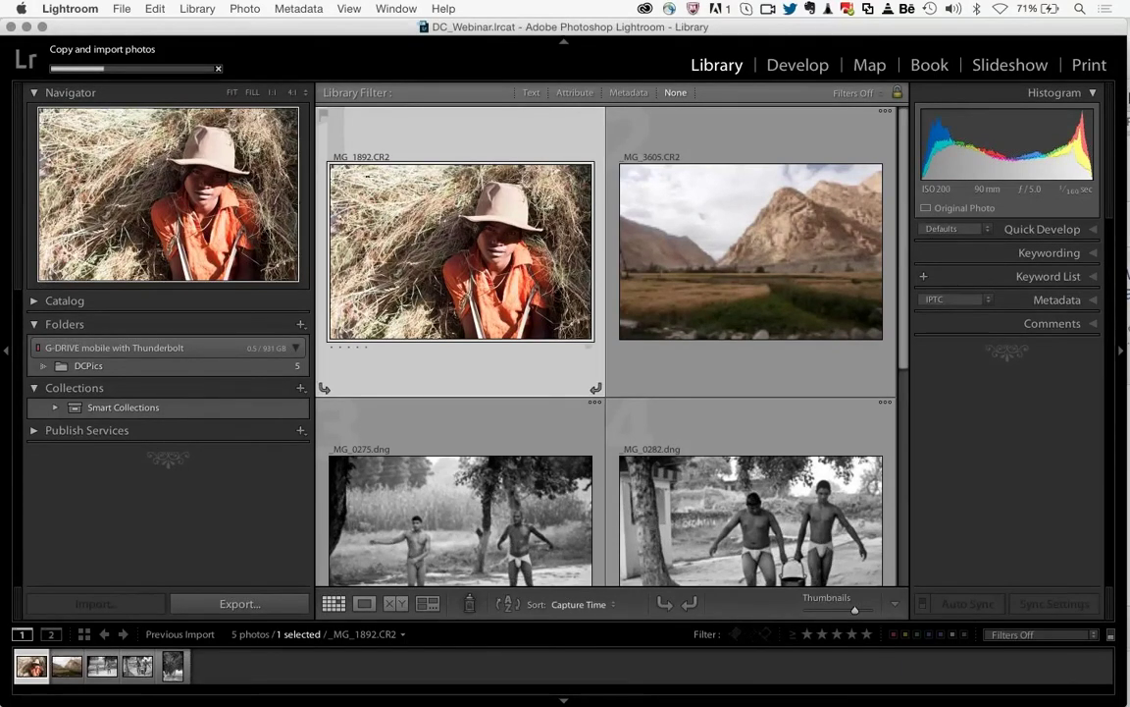
# - Look through the Auto Import and Aperture/iPhoto importer options, and stop the running photo import
pyautogui.click(122, 8)
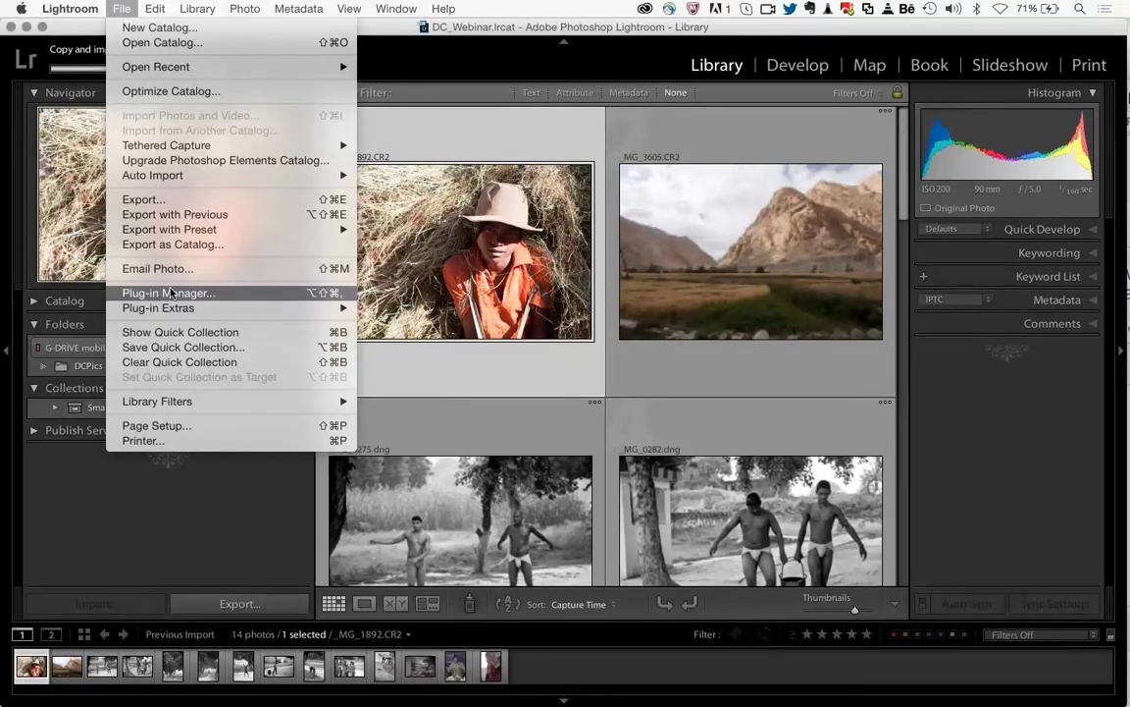
pyautogui.moveTo(157, 175)
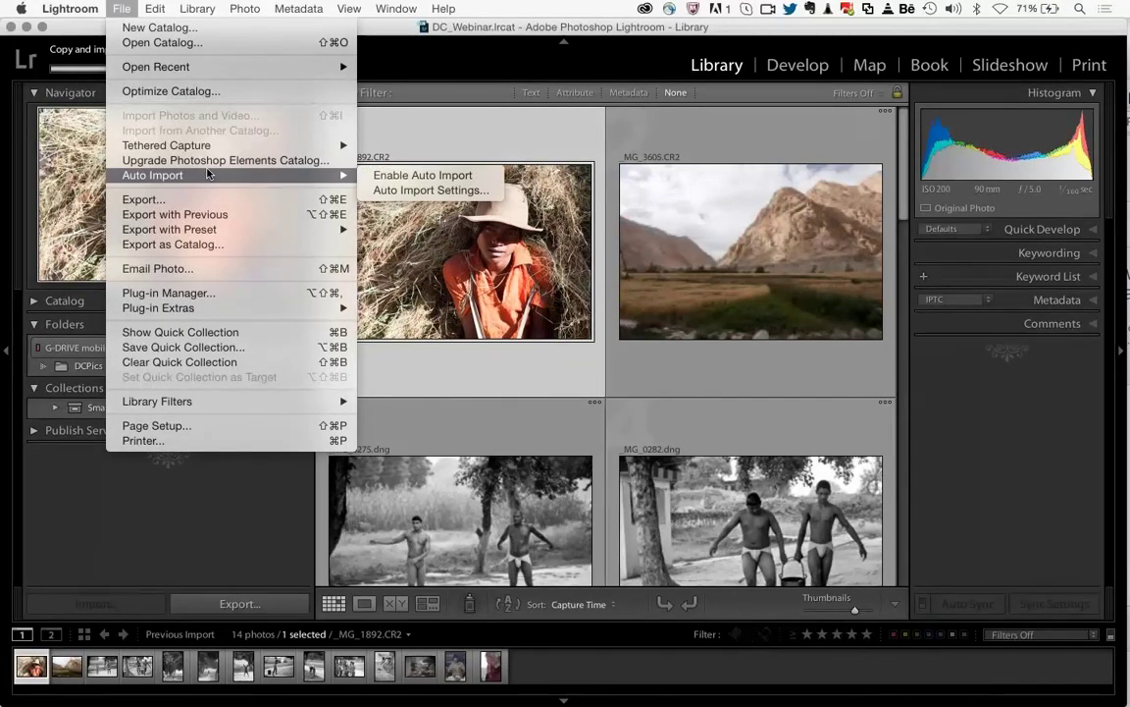
pyautogui.moveTo(166, 307)
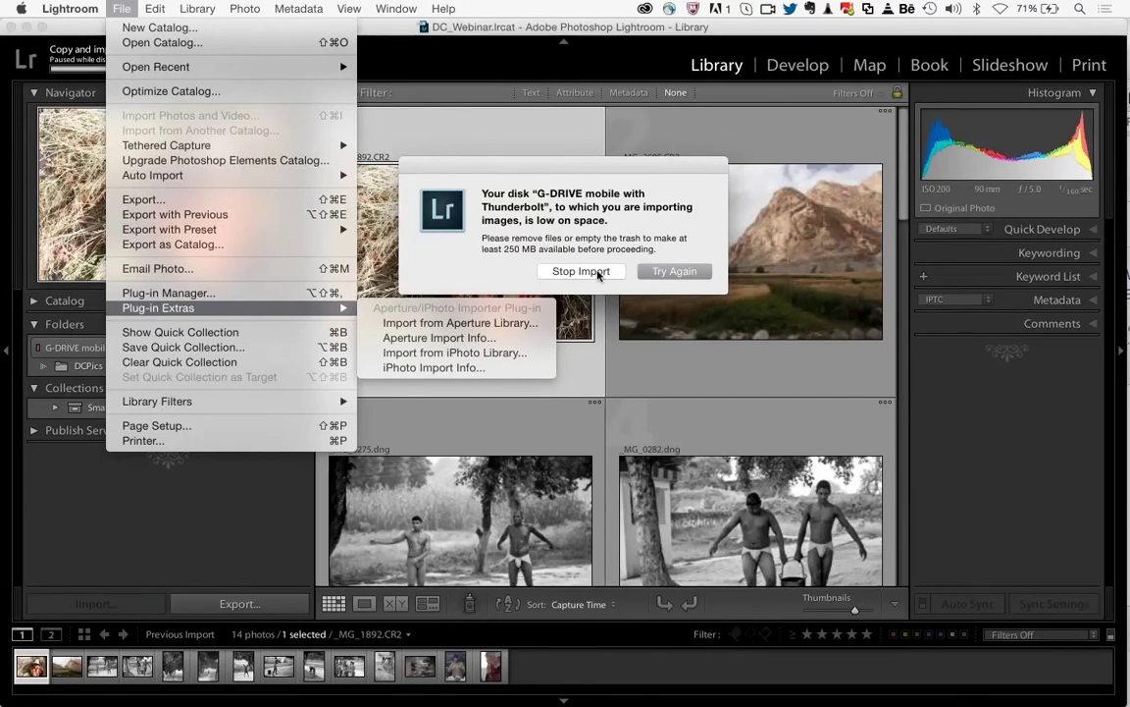
pyautogui.click(598, 272)
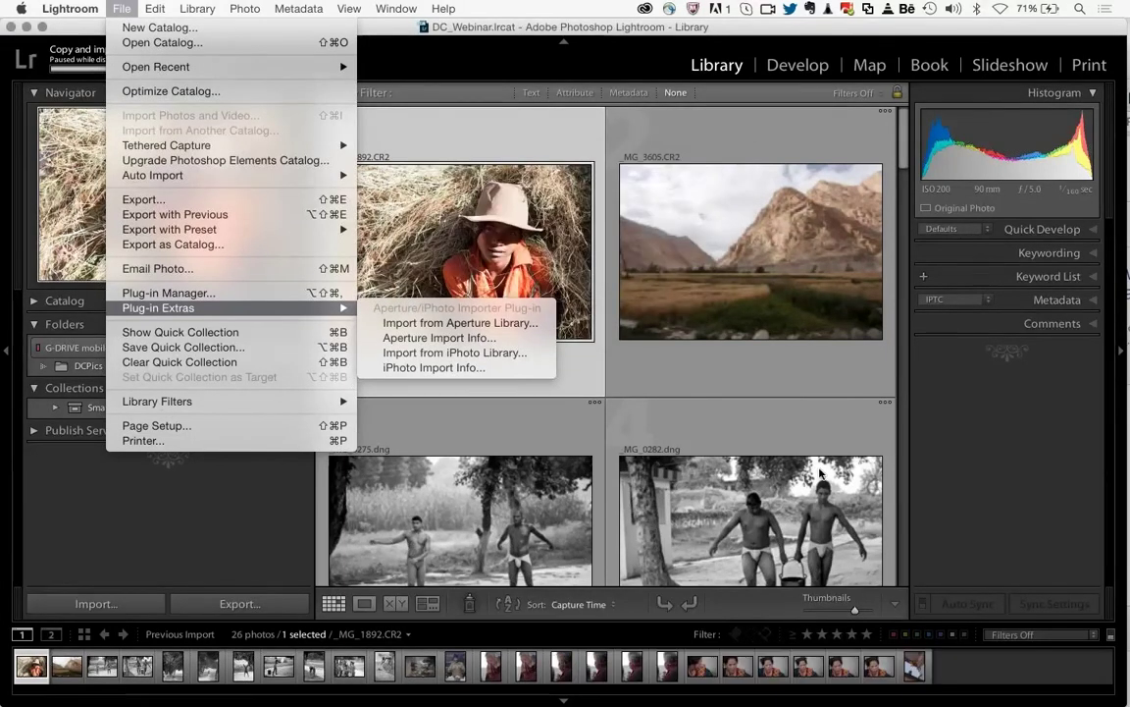
# - Switch to Aperture, view the photos in its Kumbh Mela project, and minimize the window
pyautogui.press('super+Tab')
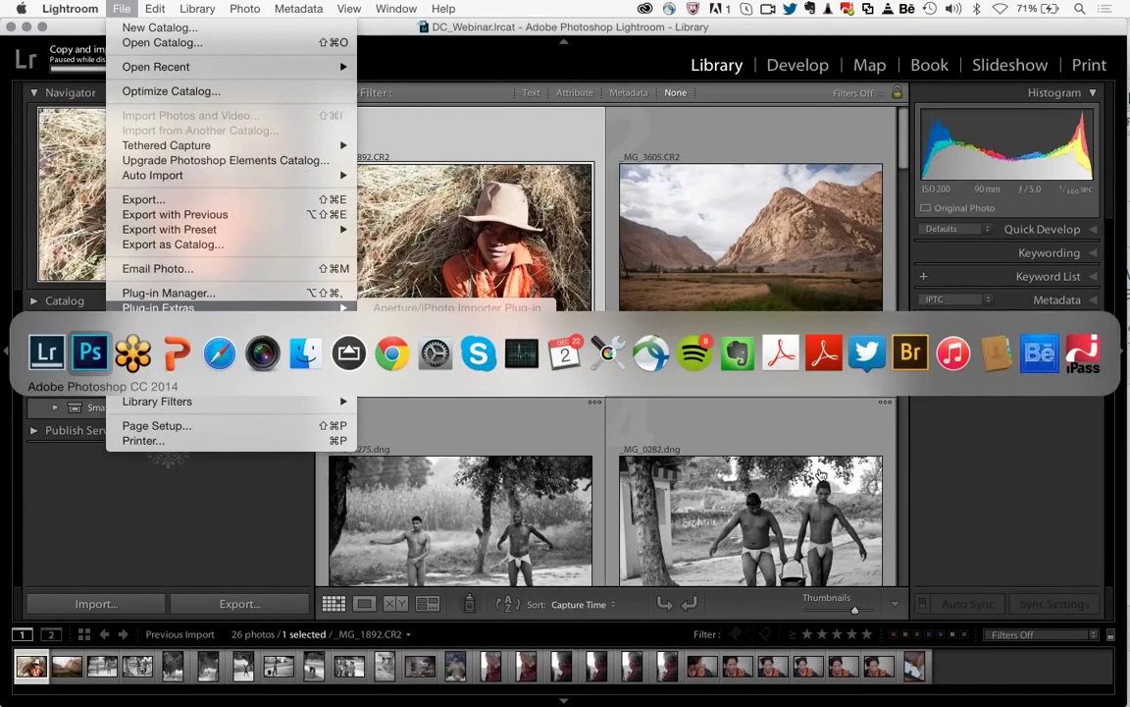
pyautogui.press('super+Tab')
pyautogui.press('super+Tab')
pyautogui.press('super+Tab')
pyautogui.press('super+Tab')
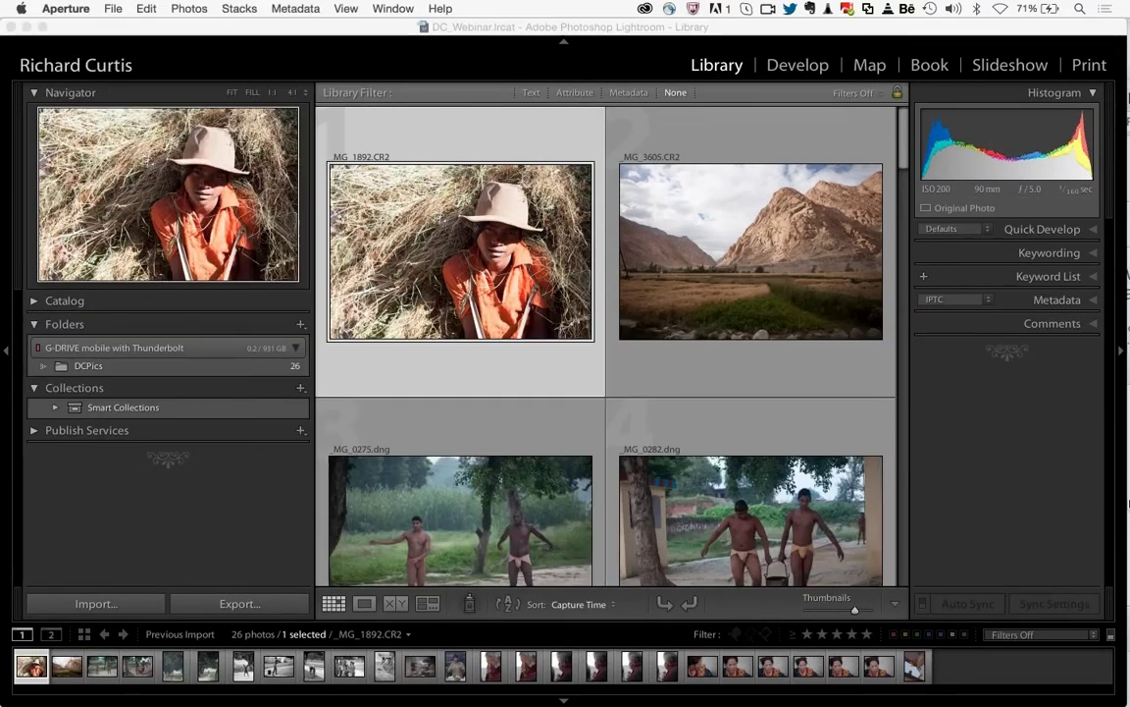
pyautogui.click(1099, 655)
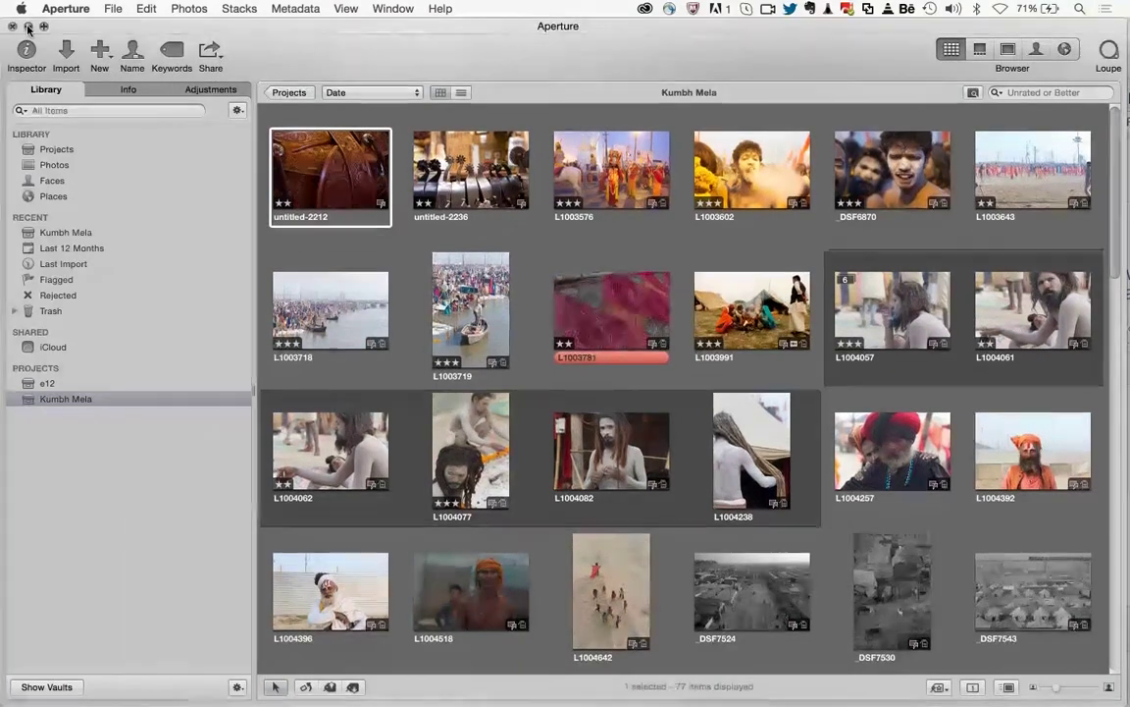
pyautogui.click(27, 27)
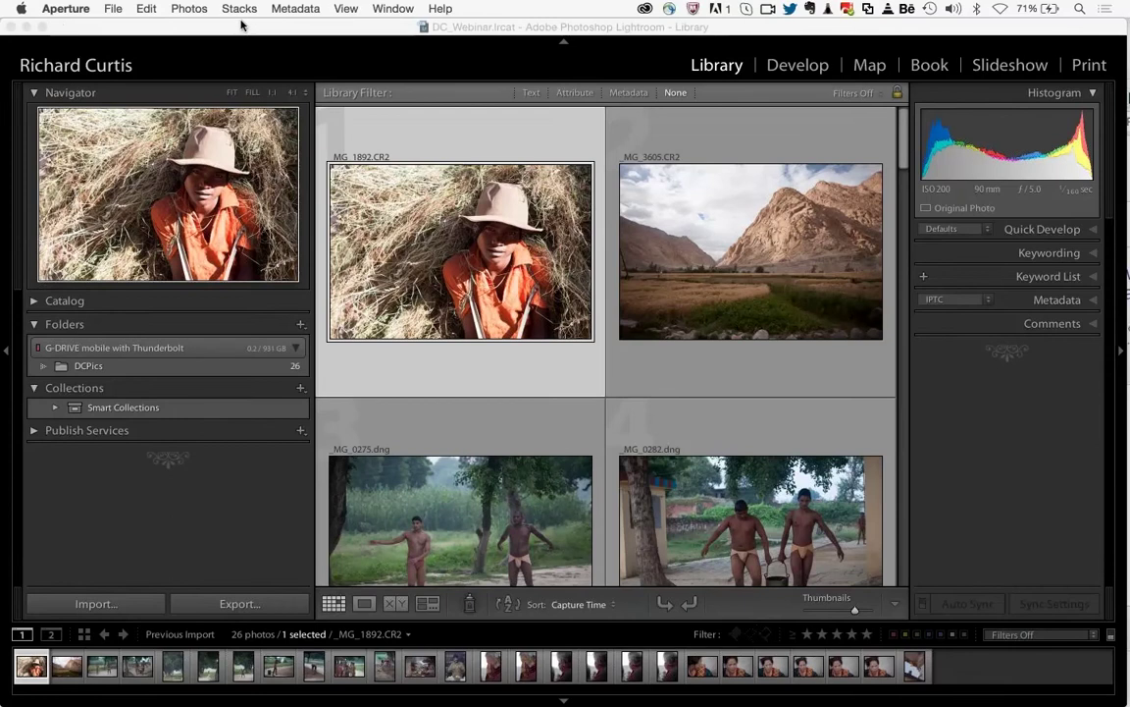
# - Switch back to Lightroom, review the source and destination settings for importing an Aperture library, and cancel the import
pyautogui.click(74, 9)
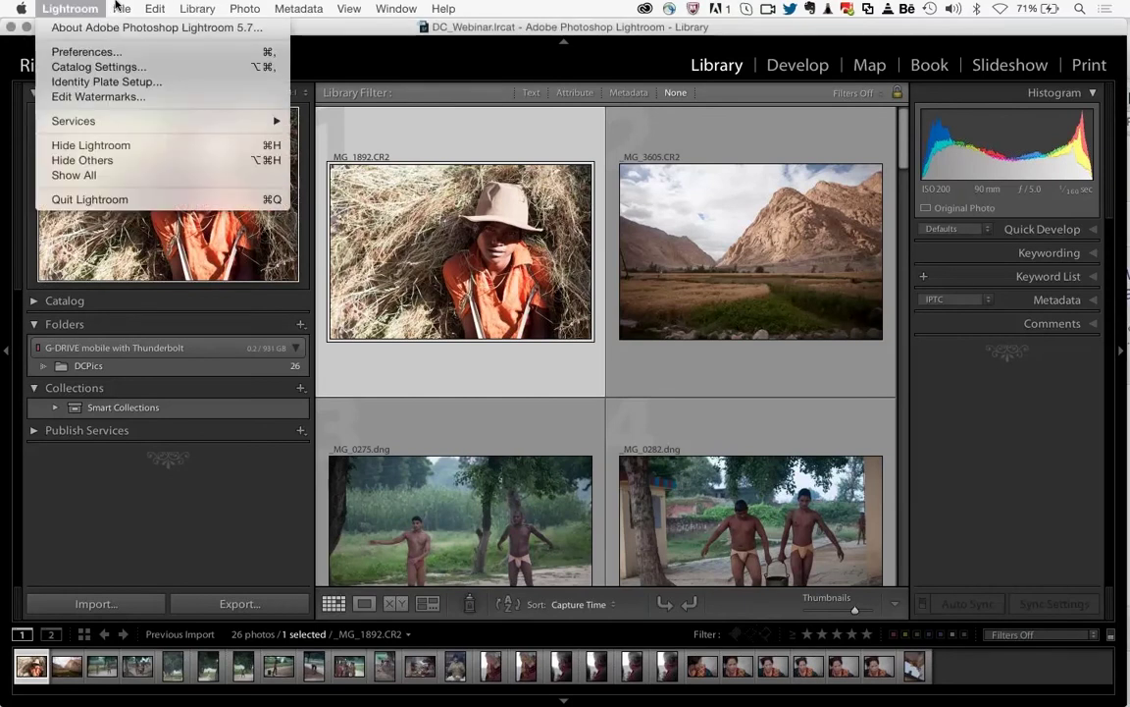
pyautogui.moveTo(120, 9)
pyautogui.moveTo(339, 308)
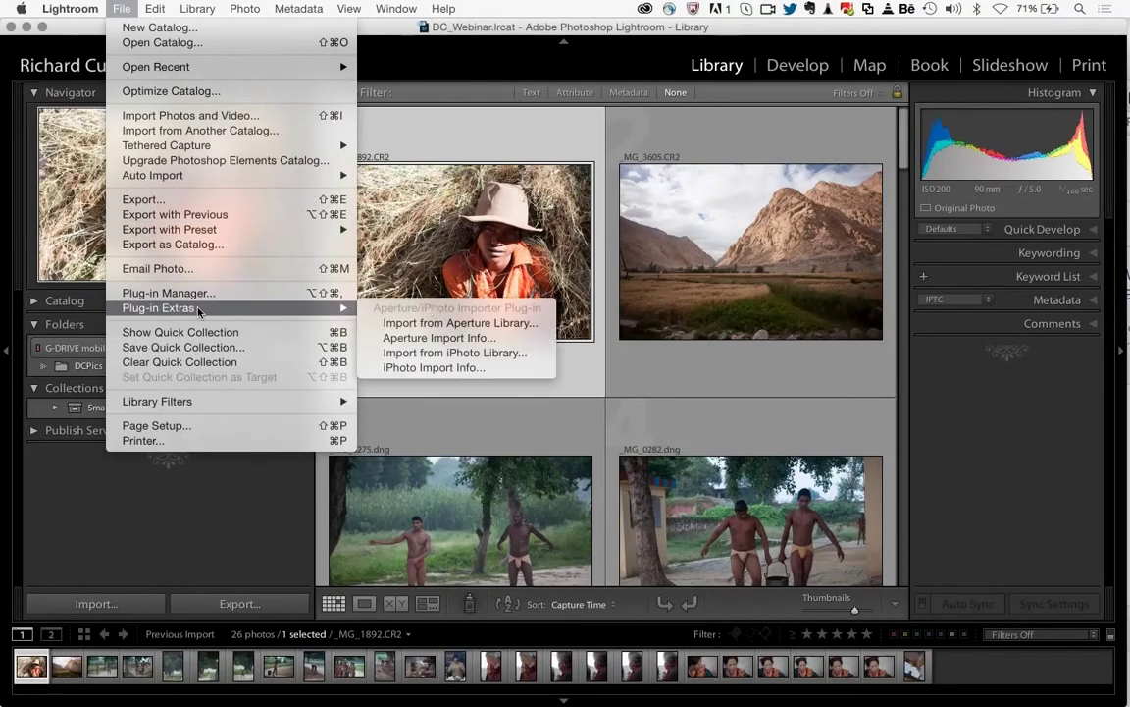
pyautogui.click(416, 323)
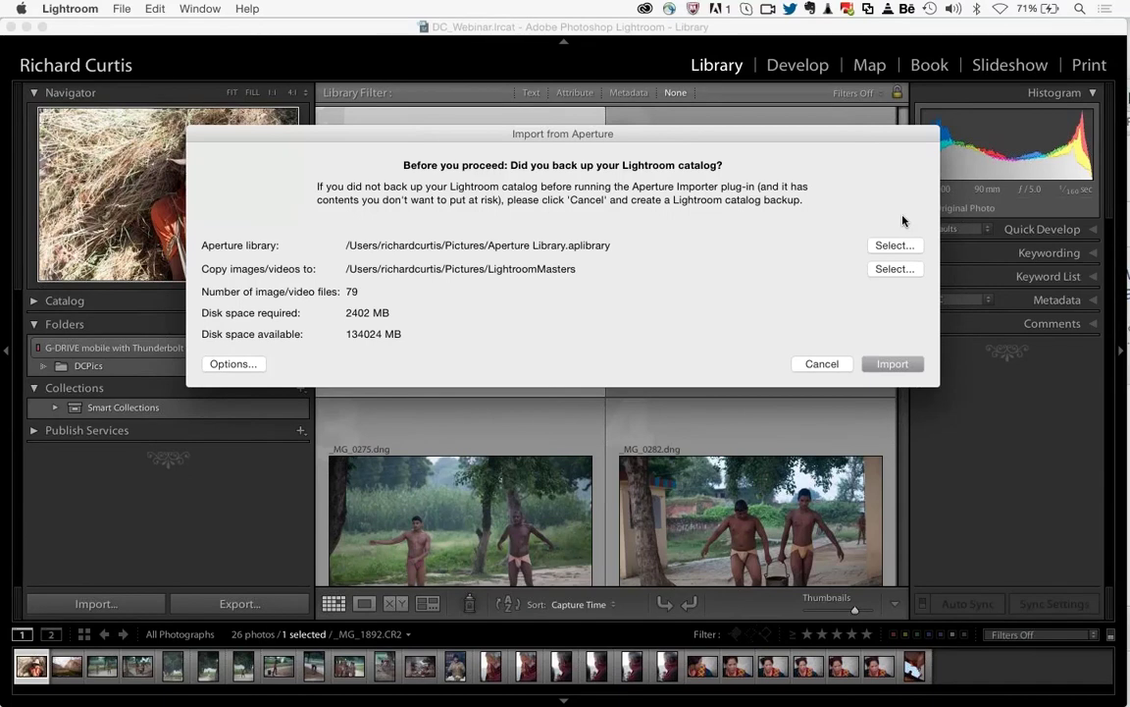
pyautogui.click(822, 363)
# - Open the recent catalog LR5 Demo Catalog-2.lrcat and close the chat window on the desktop while it loads
pyautogui.scroll(-5, 553, 326)
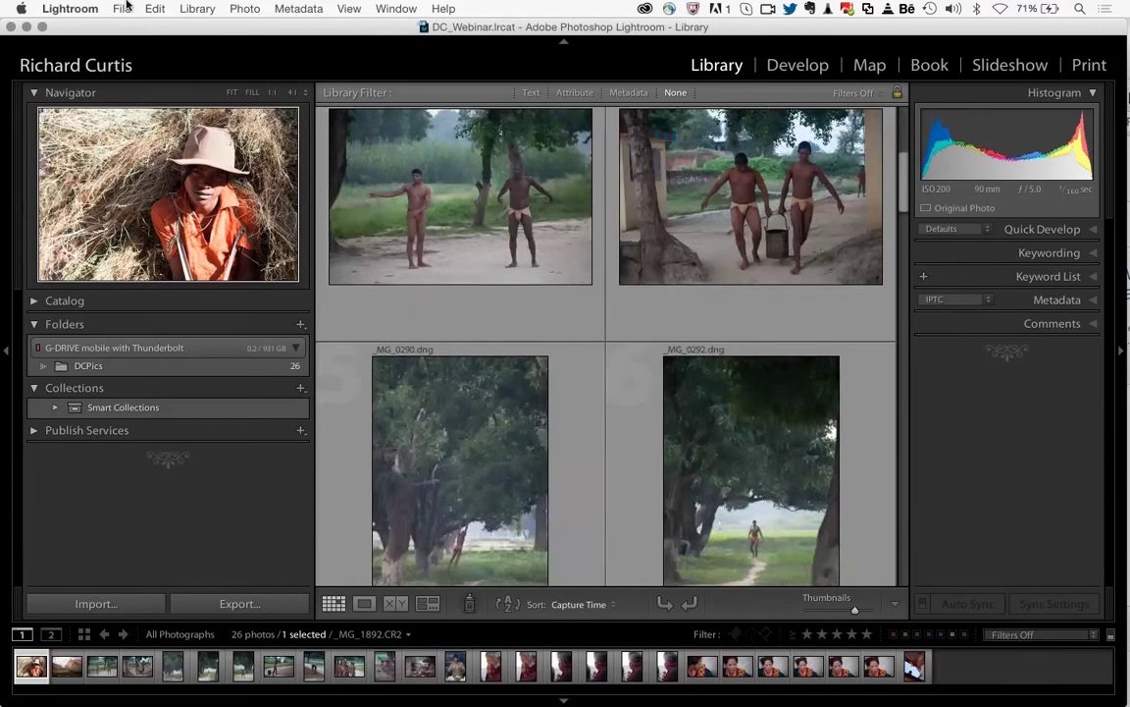
pyautogui.click(123, 8)
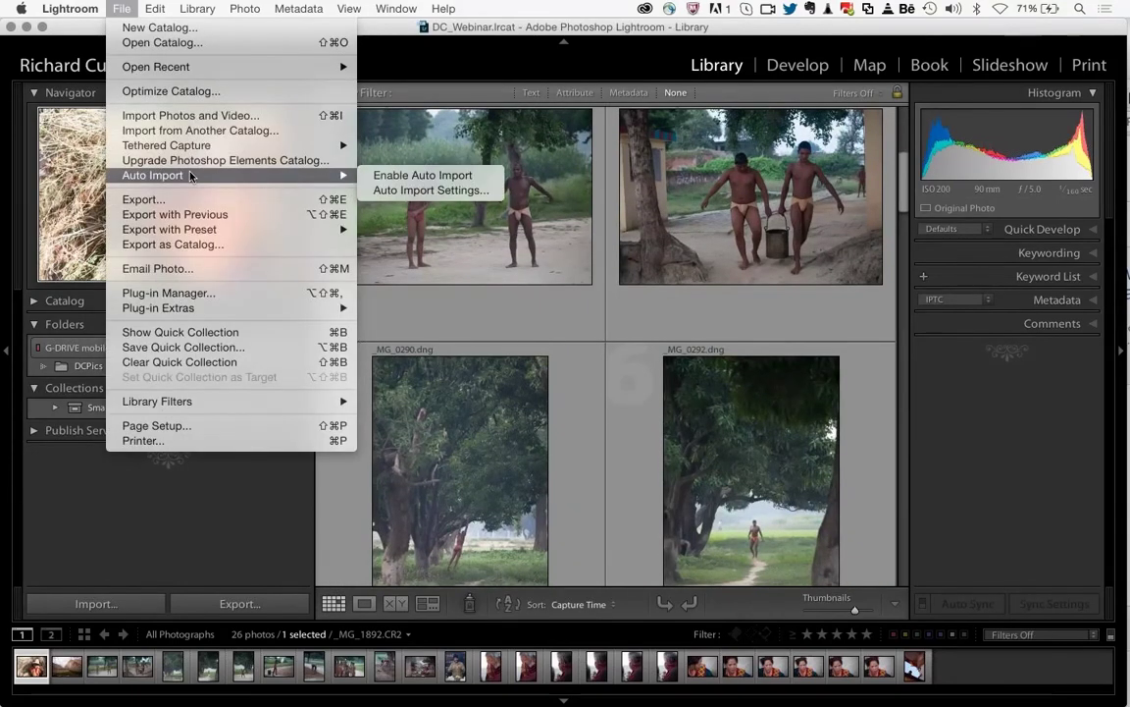
pyautogui.moveTo(227, 66)
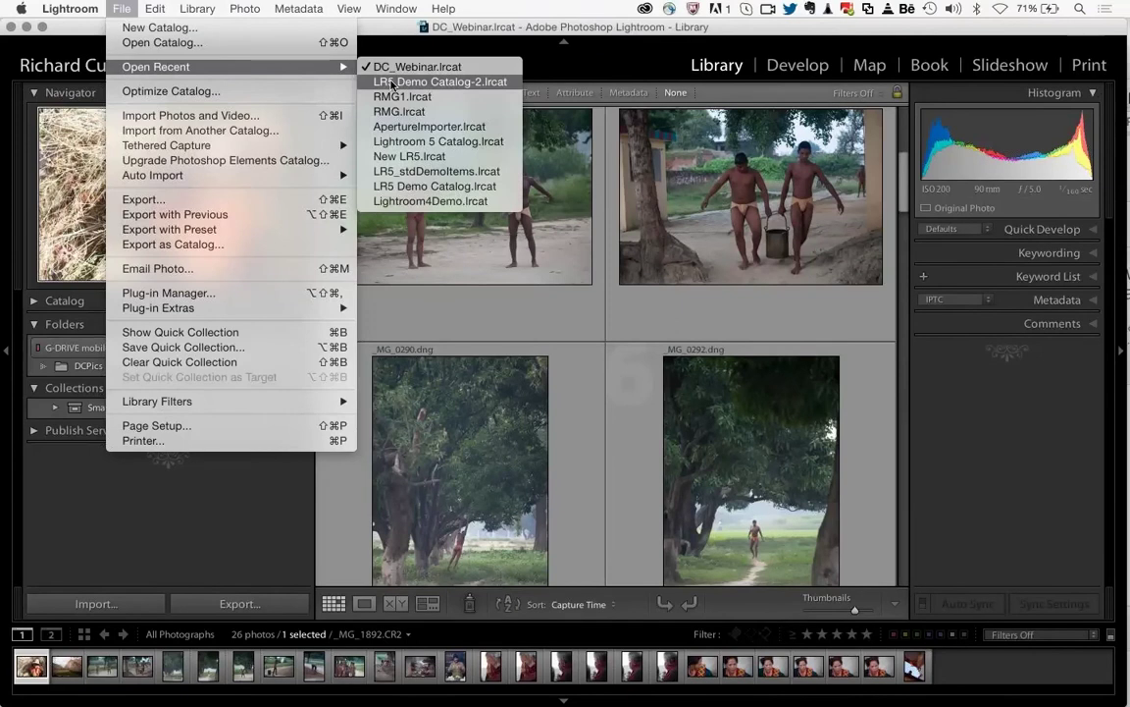
pyautogui.click(391, 82)
pyautogui.click(723, 268)
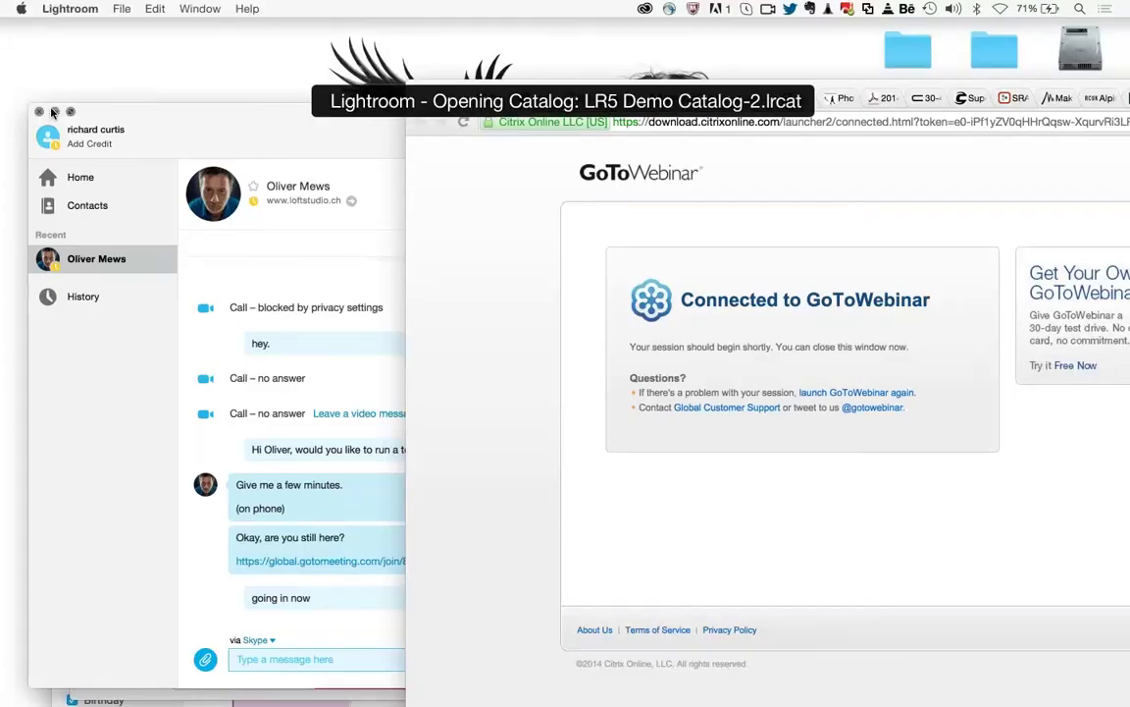
pyautogui.click(42, 111)
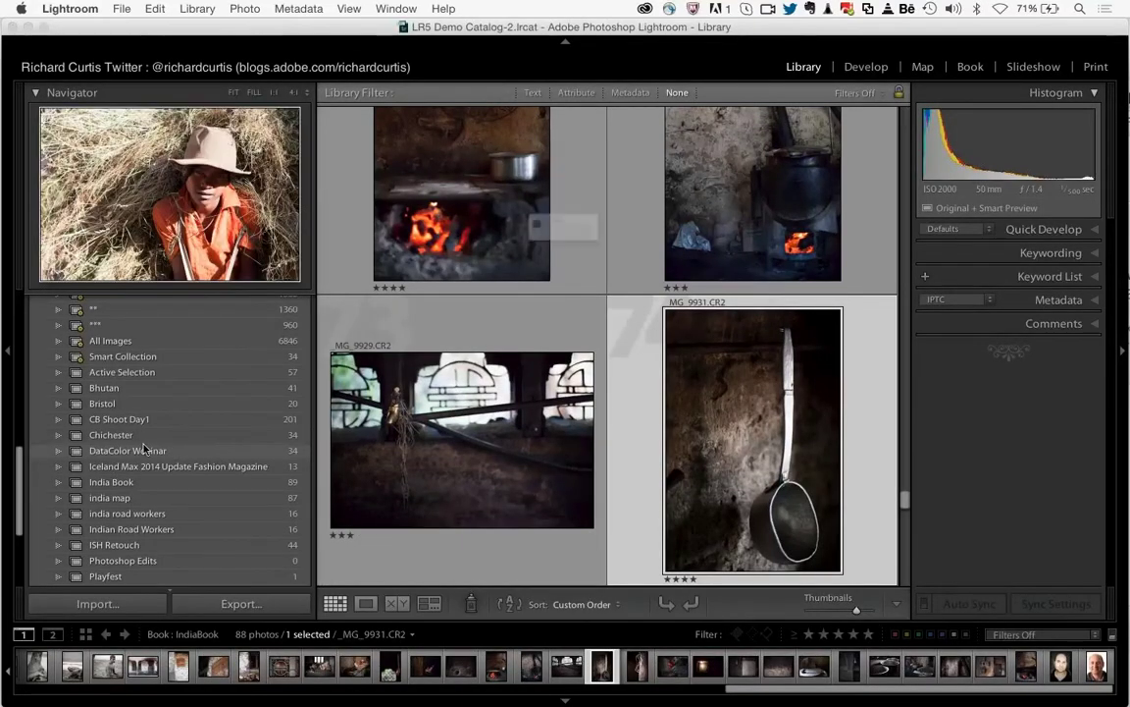
pyautogui.click(610, 276)
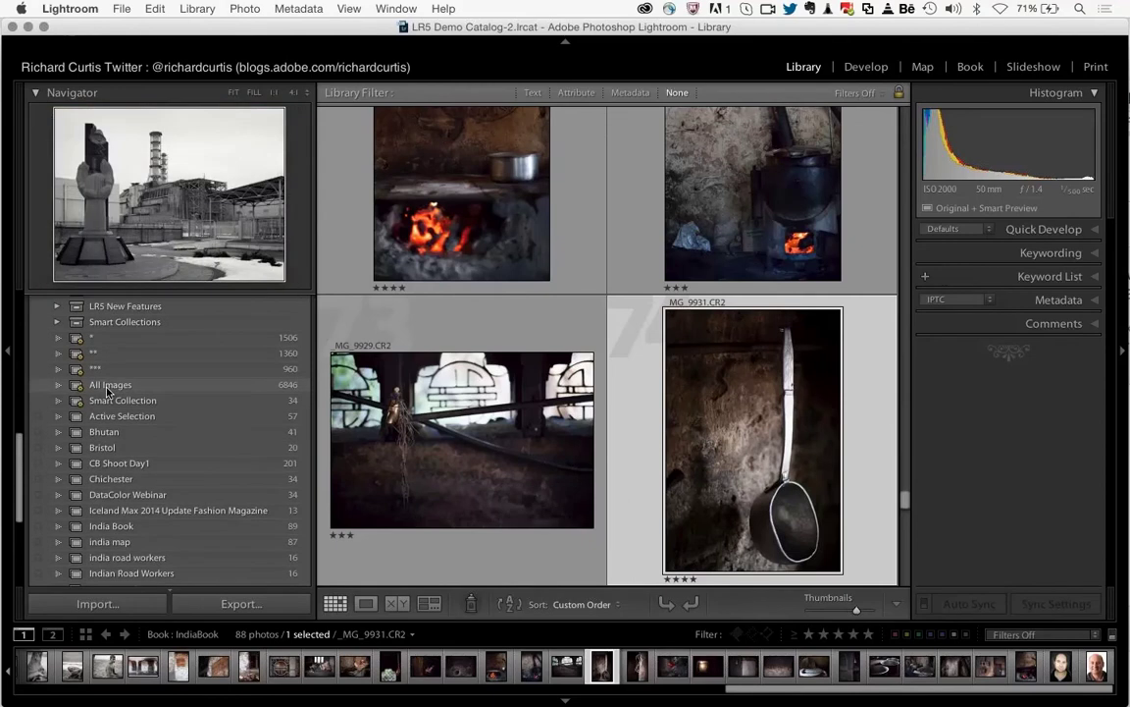
# - Open the Arts Club - Making you photos look amazing folder on the G-DRIVE mobile with Thunderbolt disk and select all its photos
pyautogui.scroll(-3, 98, 491)
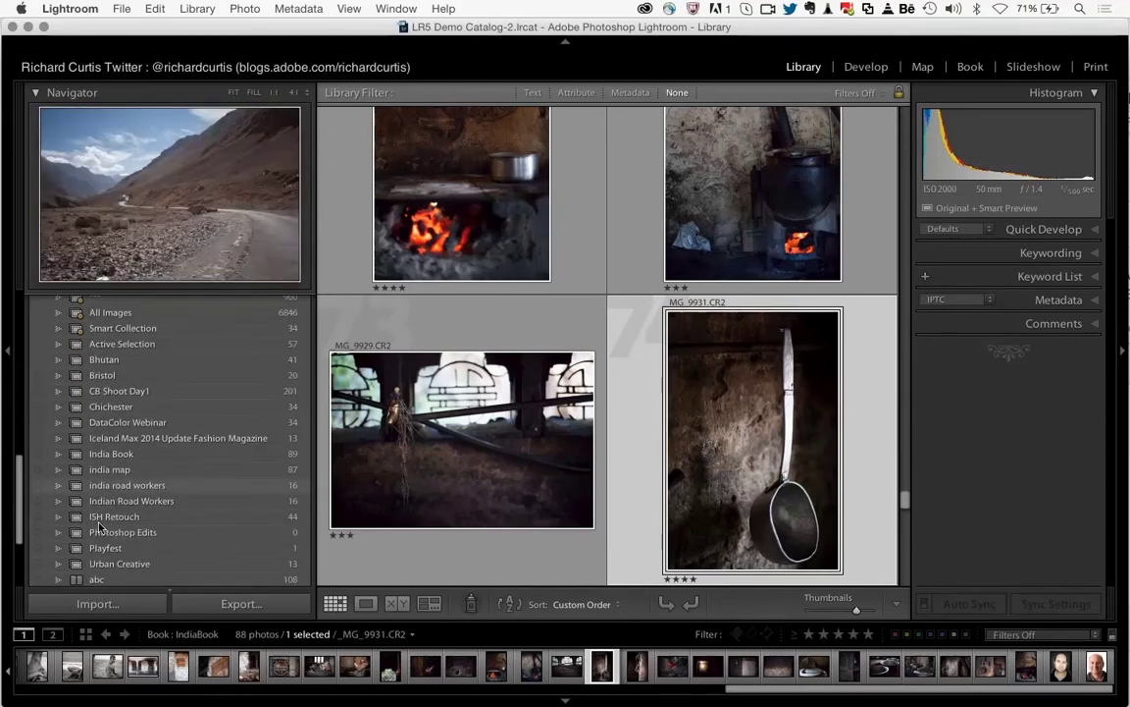
pyautogui.scroll(-3, 98, 528)
pyautogui.scroll(3, 117, 471)
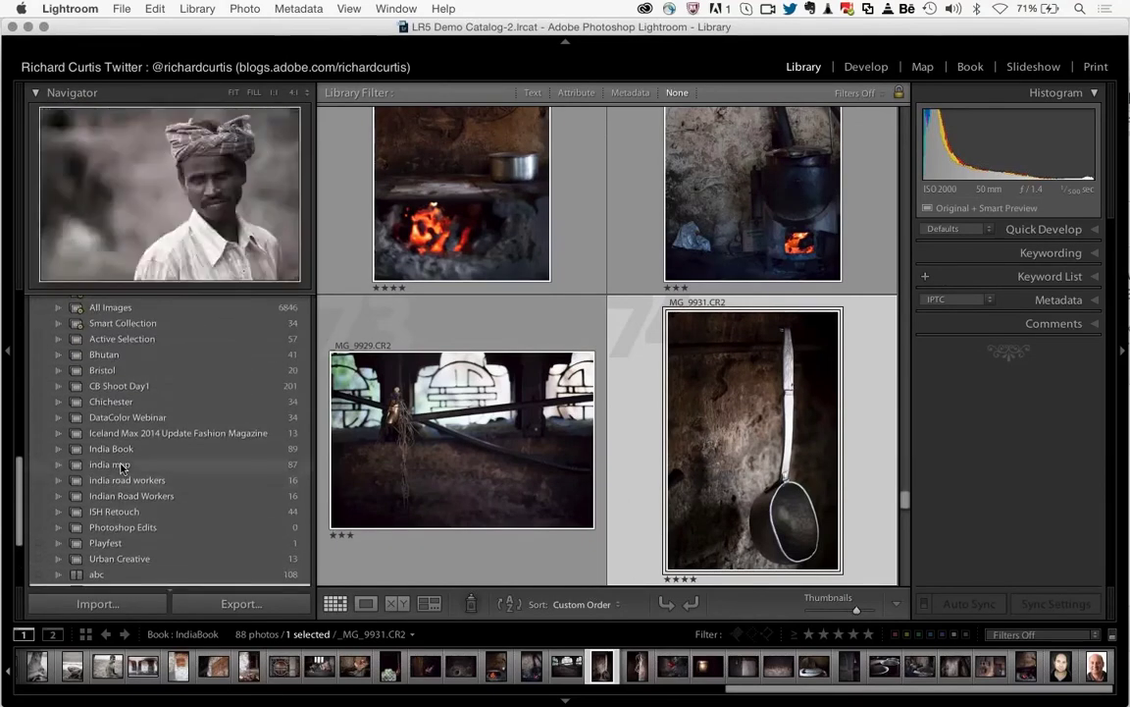
pyautogui.scroll(1, 108, 452)
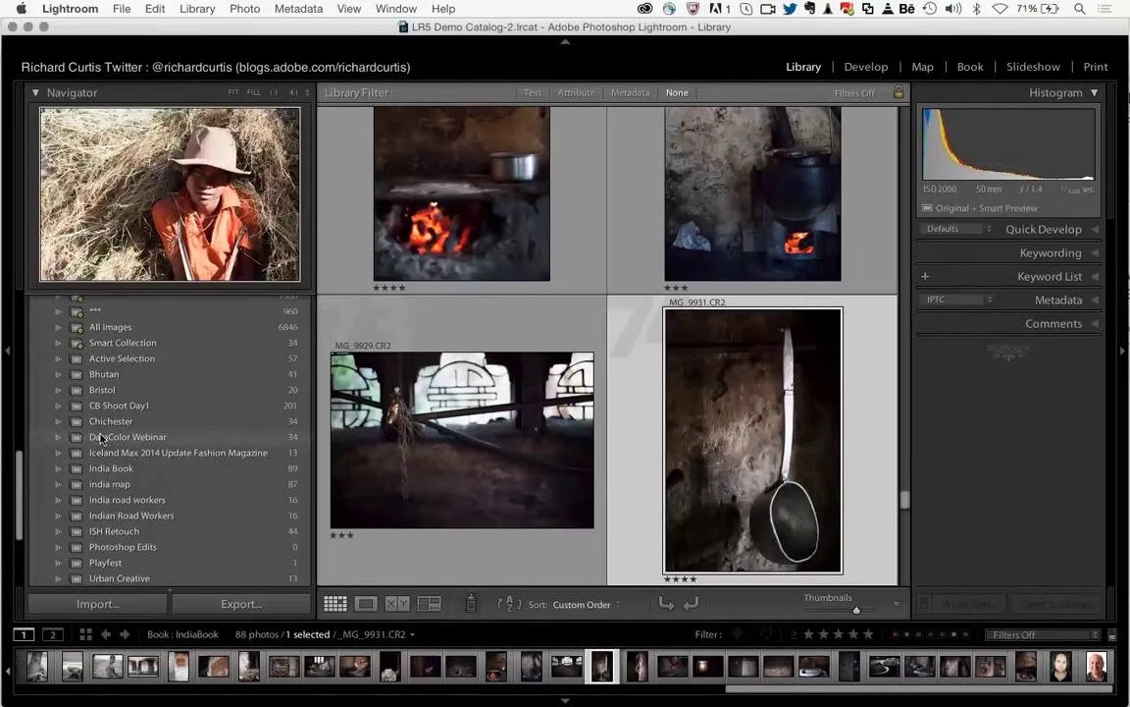
pyautogui.scroll(10, 102, 439)
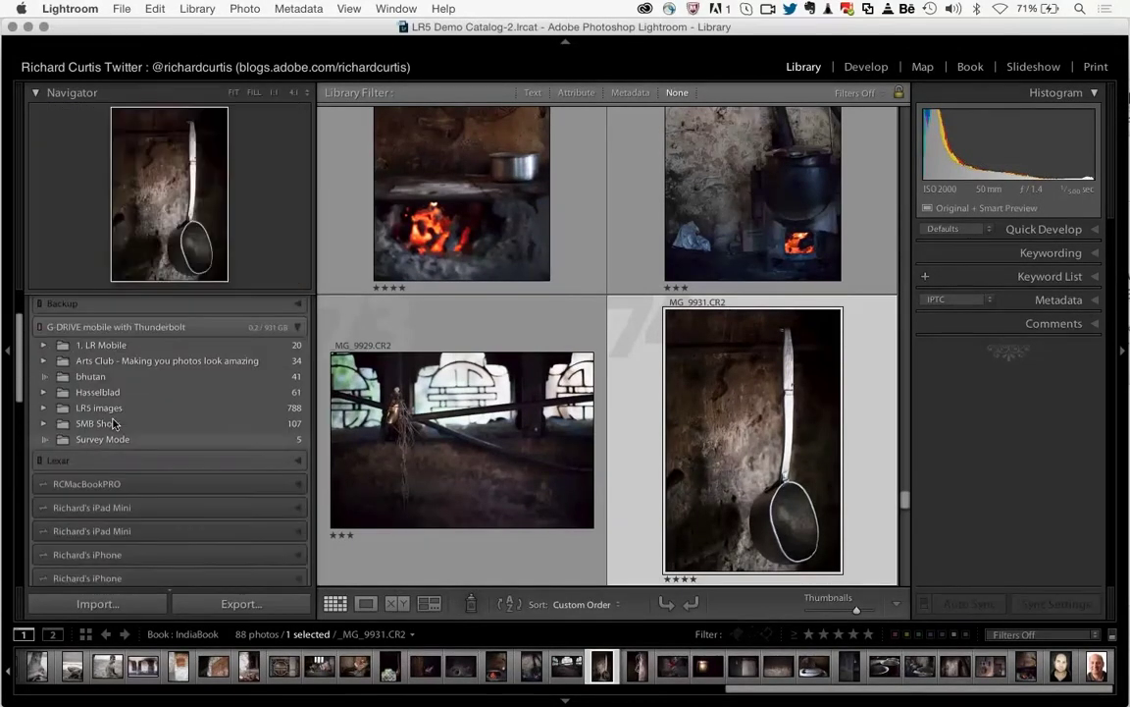
pyautogui.click(75, 365)
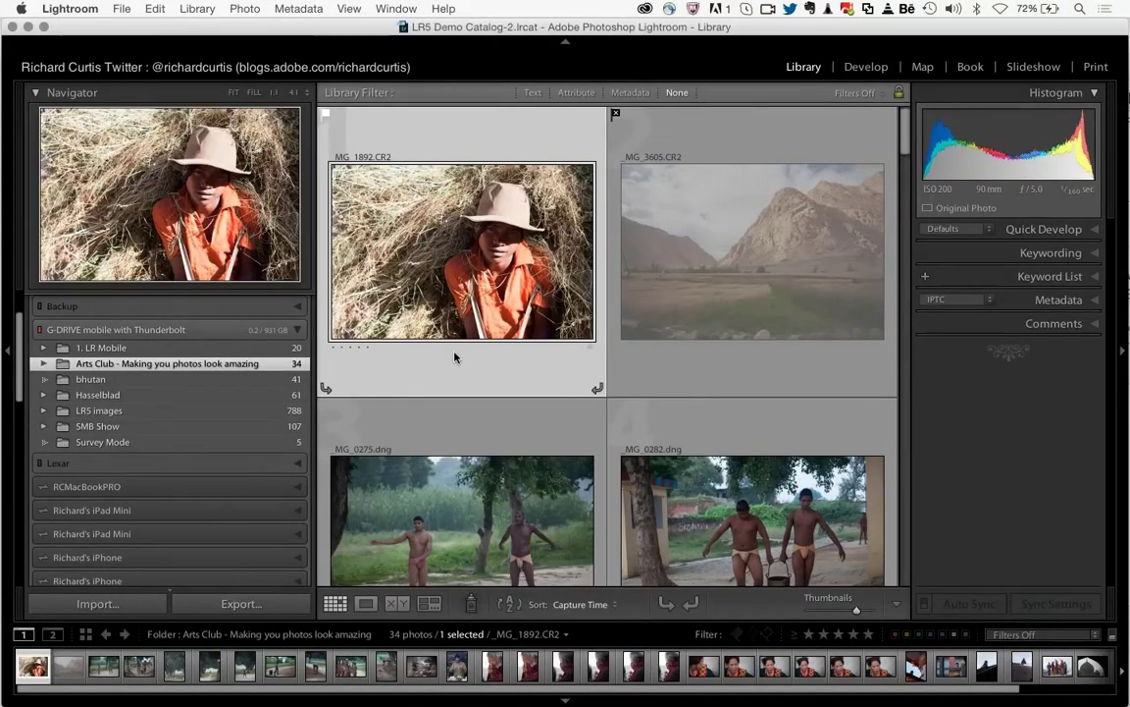
pyautogui.press('super+a')
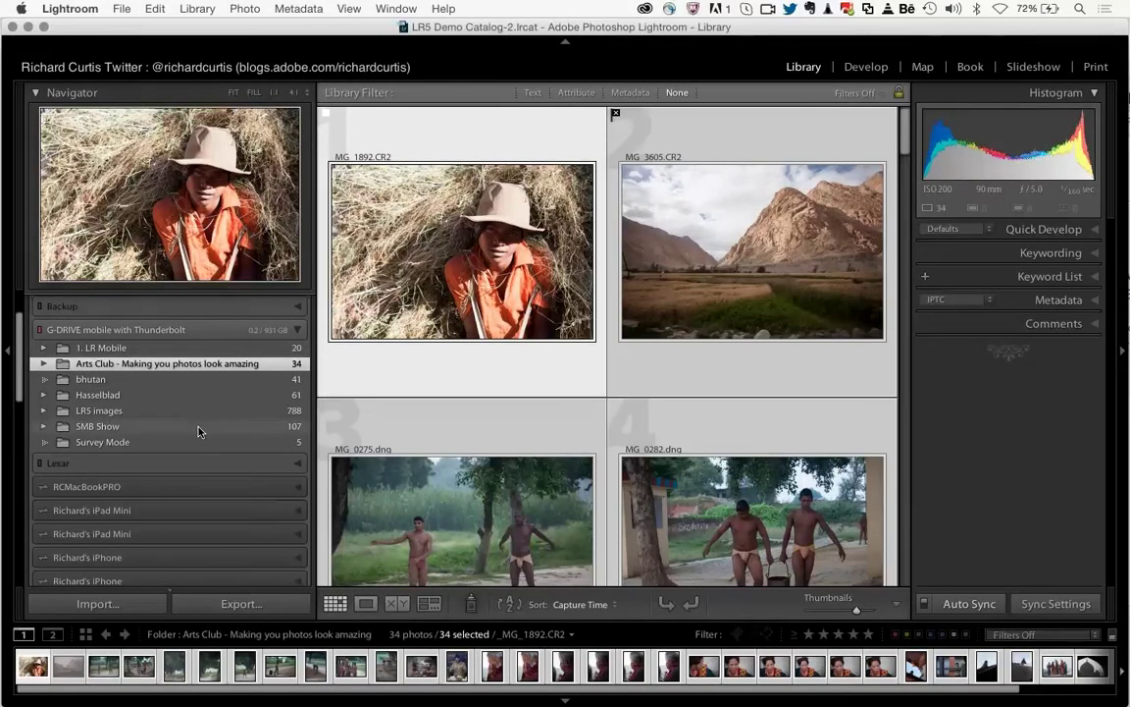
# - Create a collection named DCCollection that includes the selected photos and syncs with Lightroom mobile
pyautogui.scroll(-5, 198, 432)
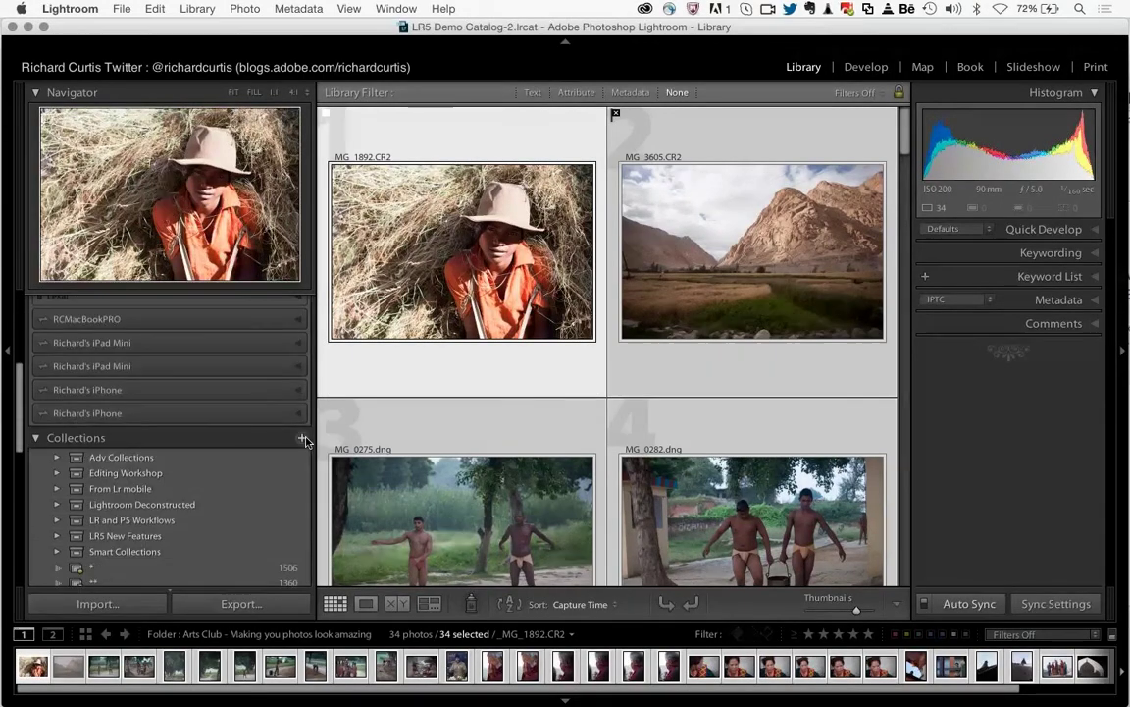
pyautogui.click(302, 439)
pyautogui.click(330, 454)
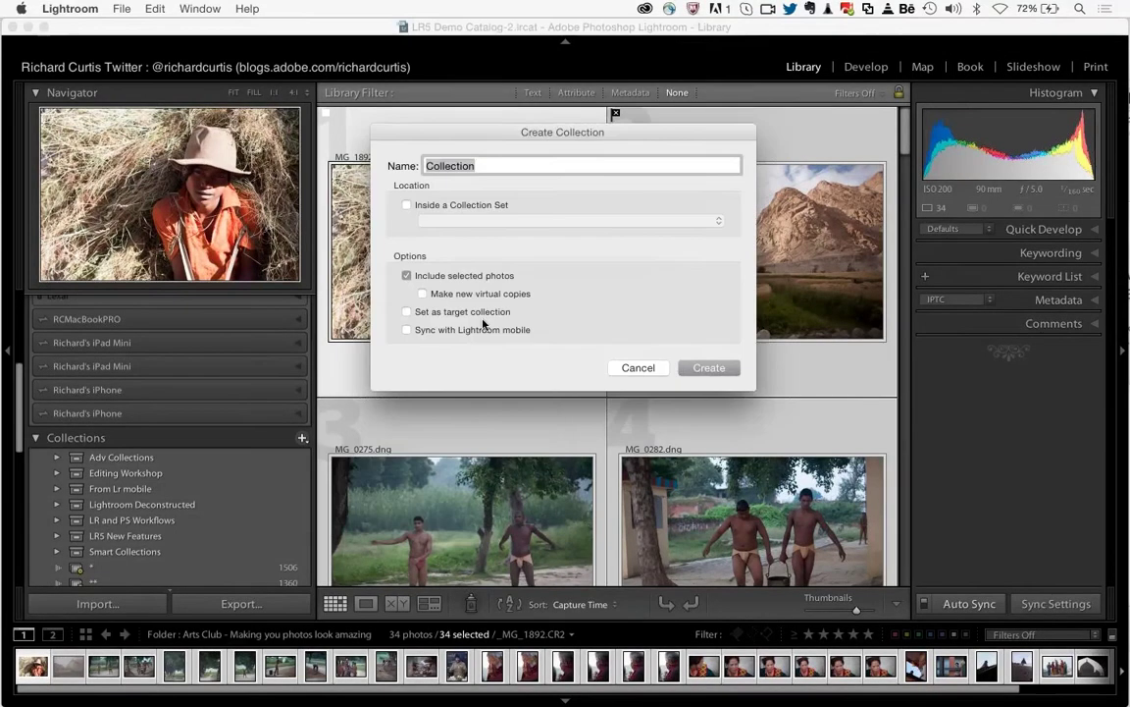
pyautogui.write('DCCollection')
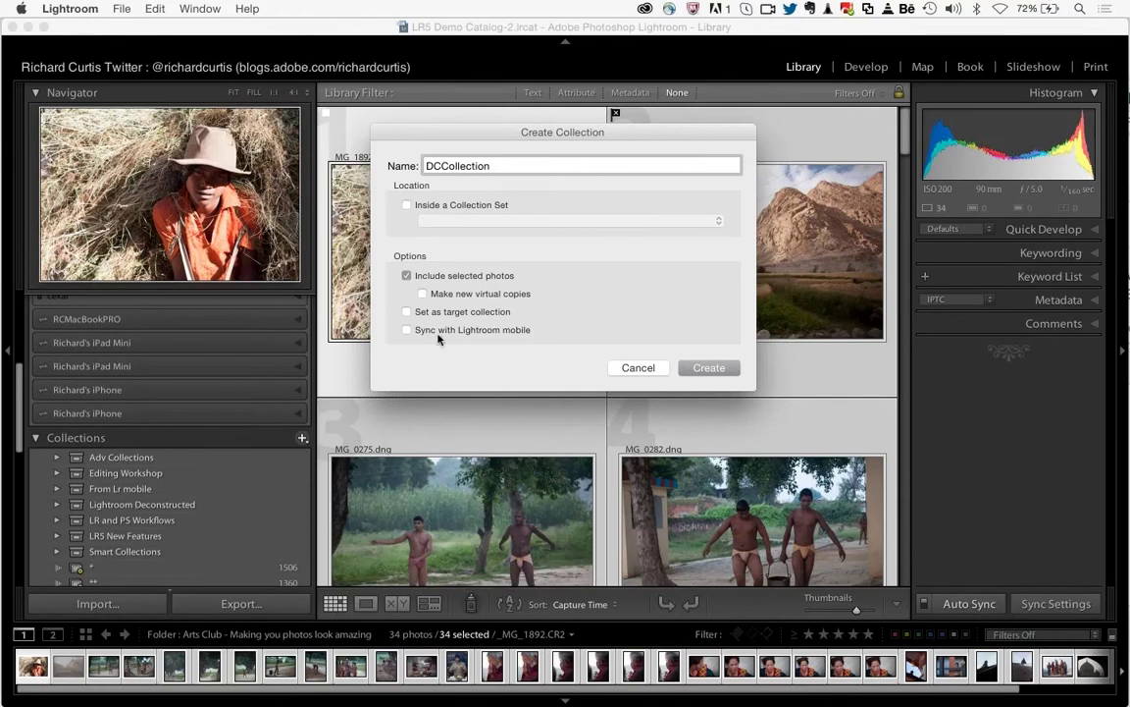
pyautogui.click(408, 330)
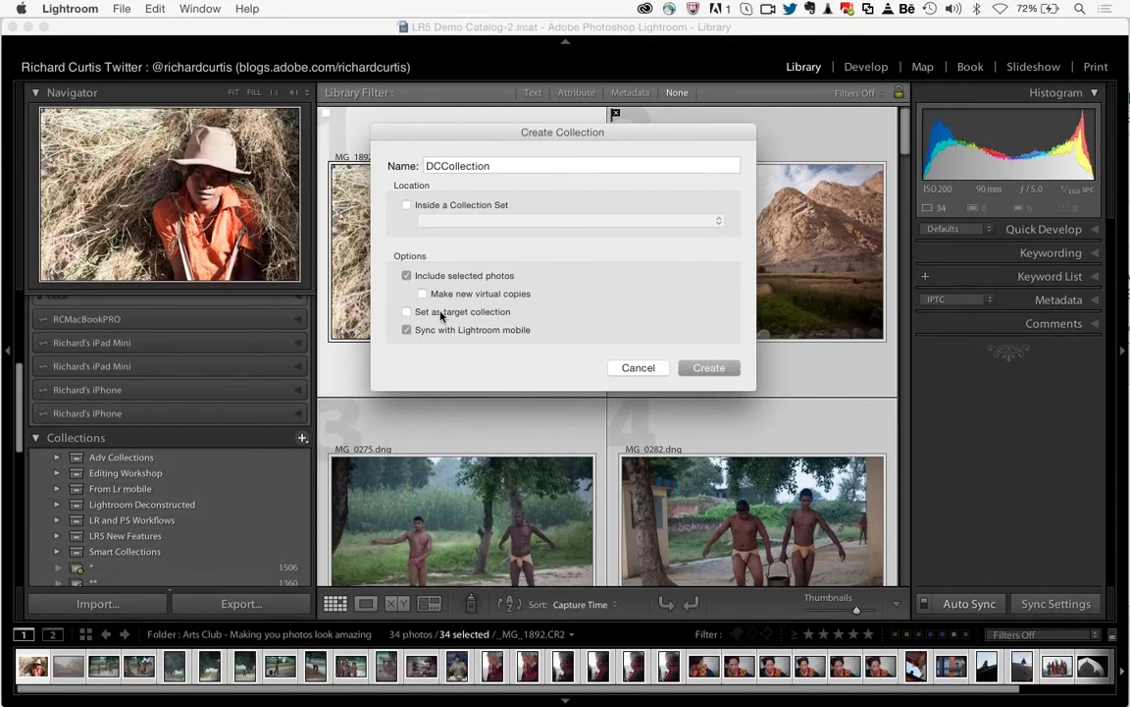
pyautogui.click(709, 367)
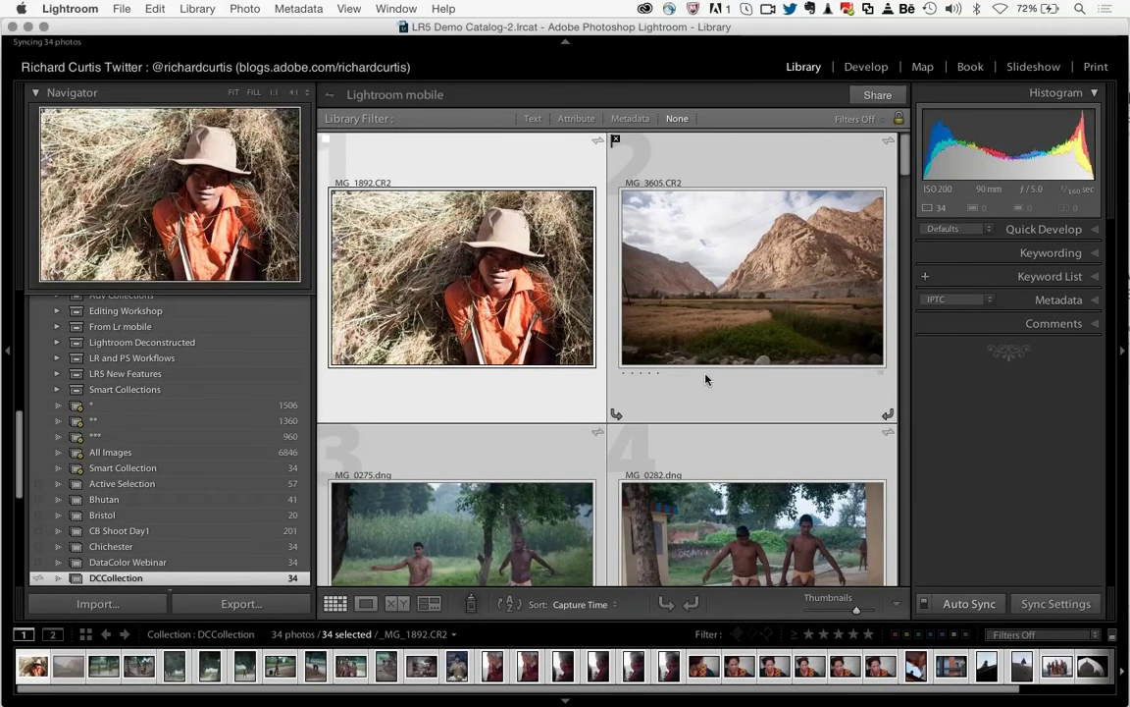
# - Move _MG_1892.CR2 to the third place in DCCollection, directly before _MG_0282.dng
pyautogui.click(424, 285)
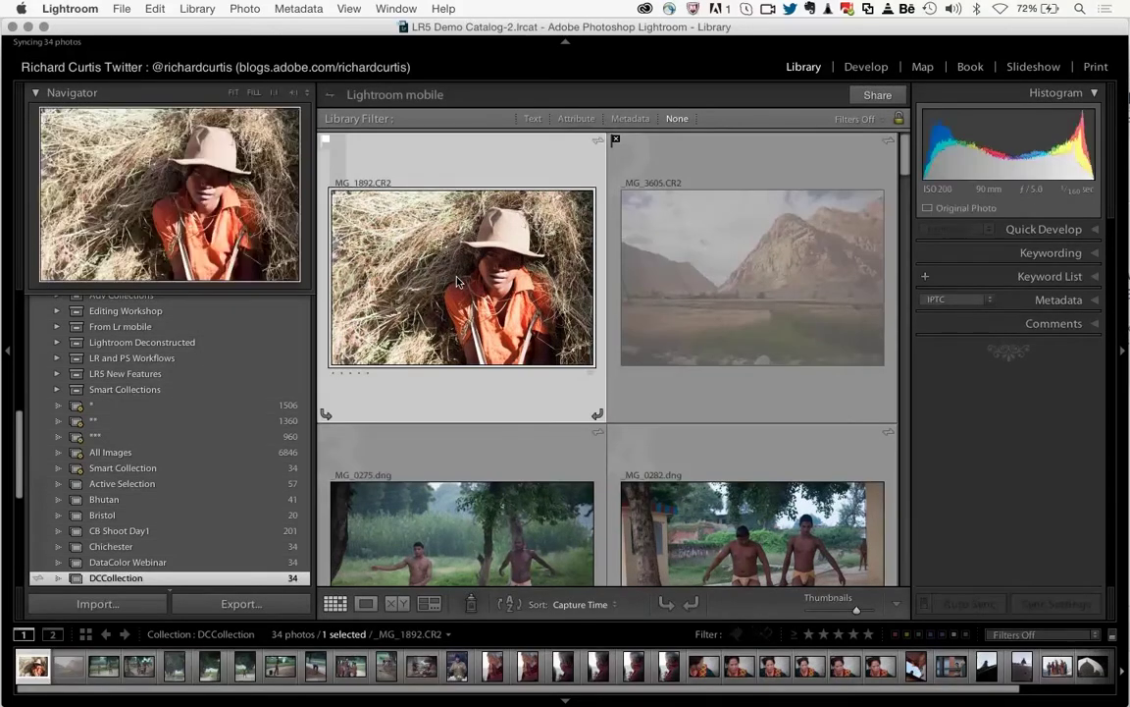
pyautogui.moveTo(424, 286); pyautogui.dragTo(594, 451)
pyautogui.moveTo(596, 453); pyautogui.dragTo(597, 453)
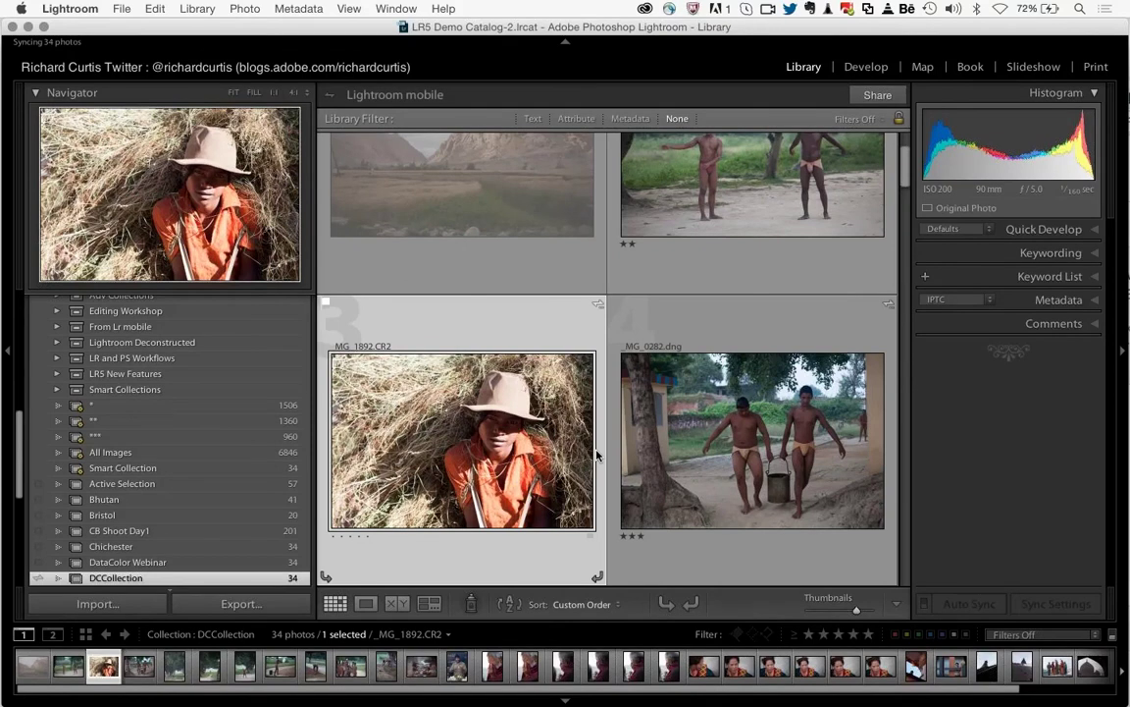
pyautogui.scroll(-3, 597, 455)
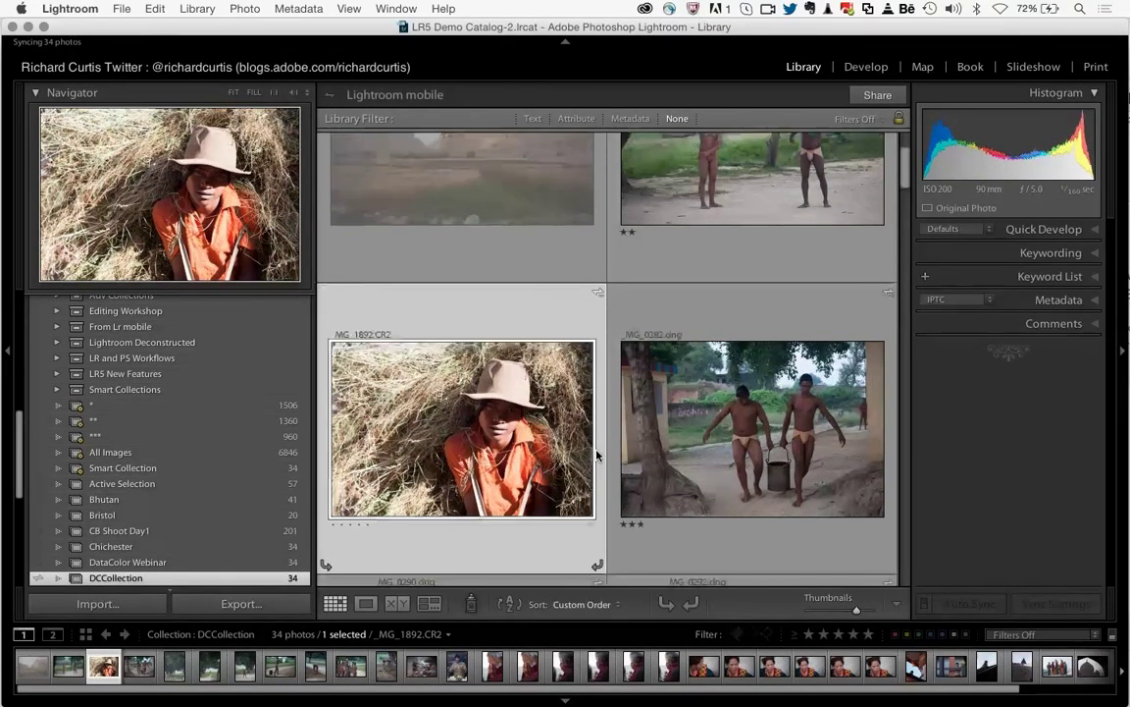
pyautogui.scroll(5, 596, 454)
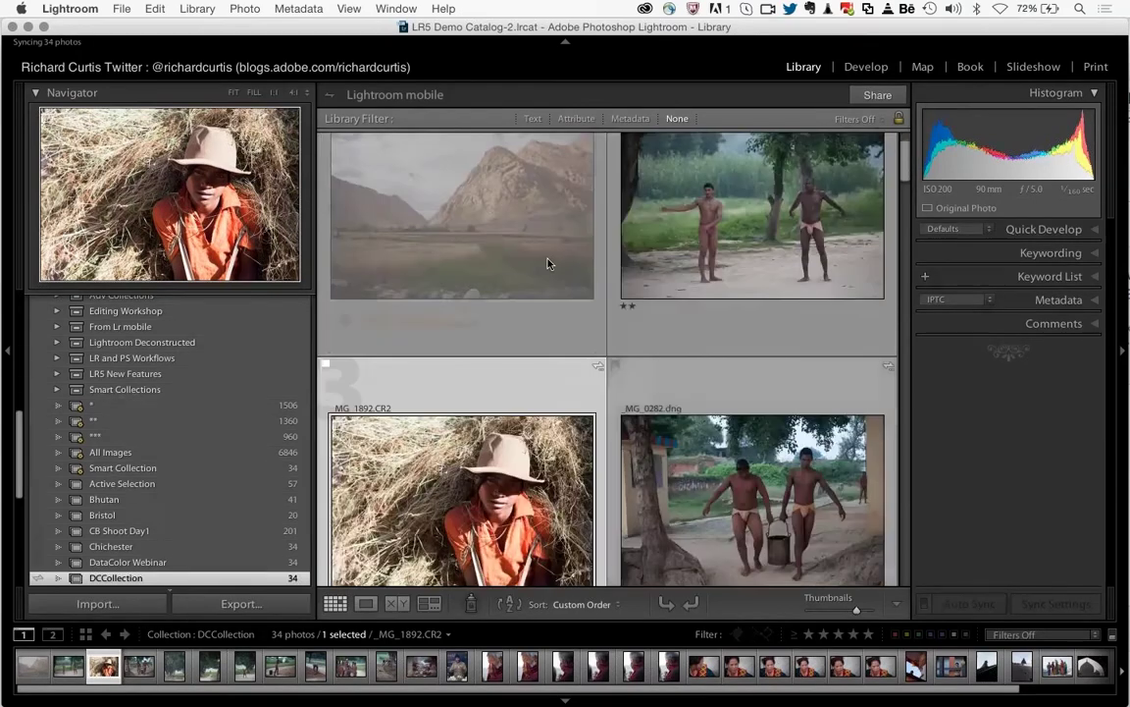
# - View _MG_3605.CR2 in Loupe view and browse through the following photos up to _MG_6726.cr2
pyautogui.click(550, 262)
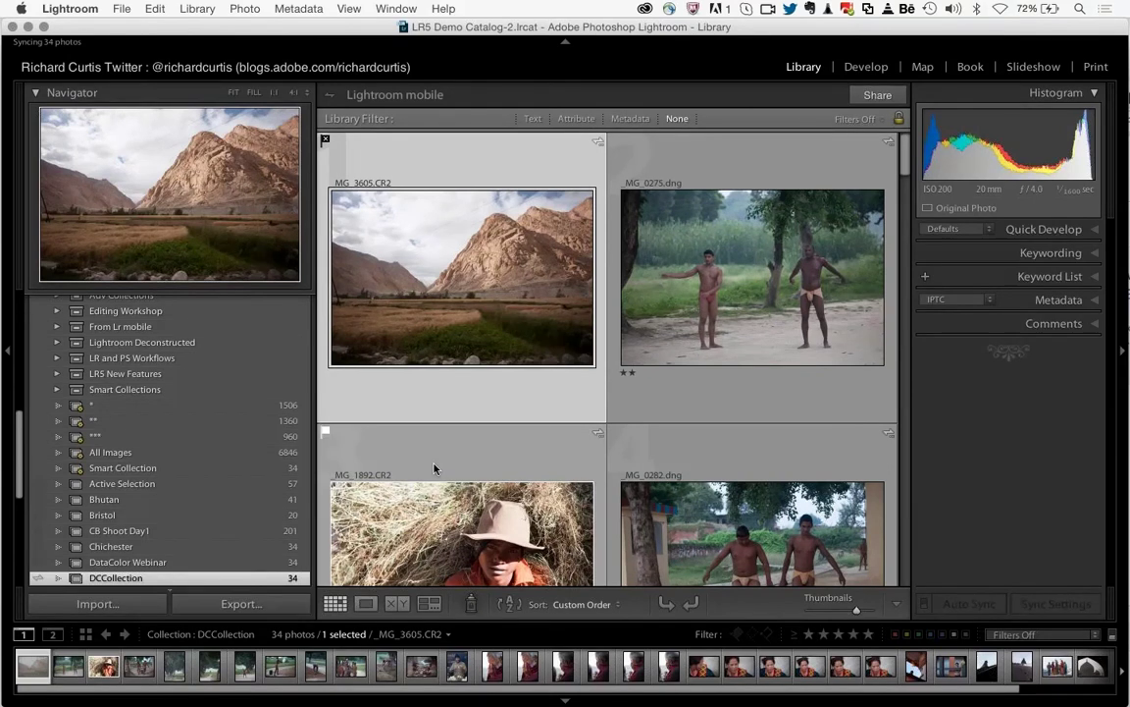
pyautogui.click(366, 603)
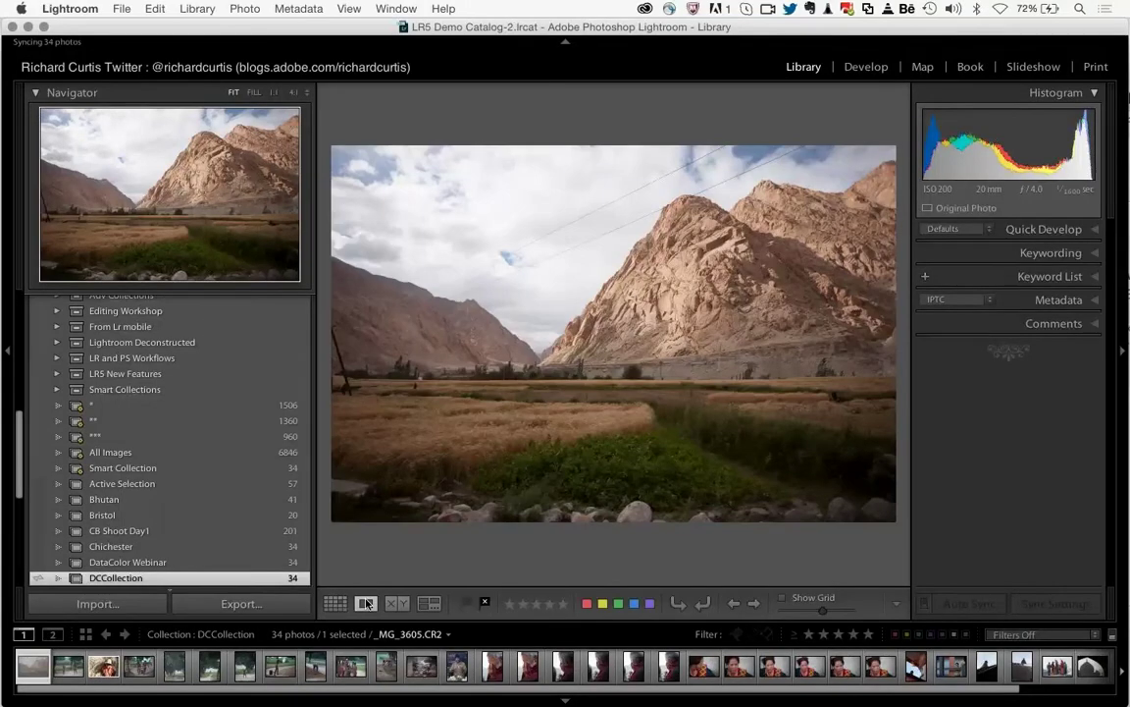
pyautogui.press('Right')
pyautogui.press('Right')
pyautogui.press('Right')
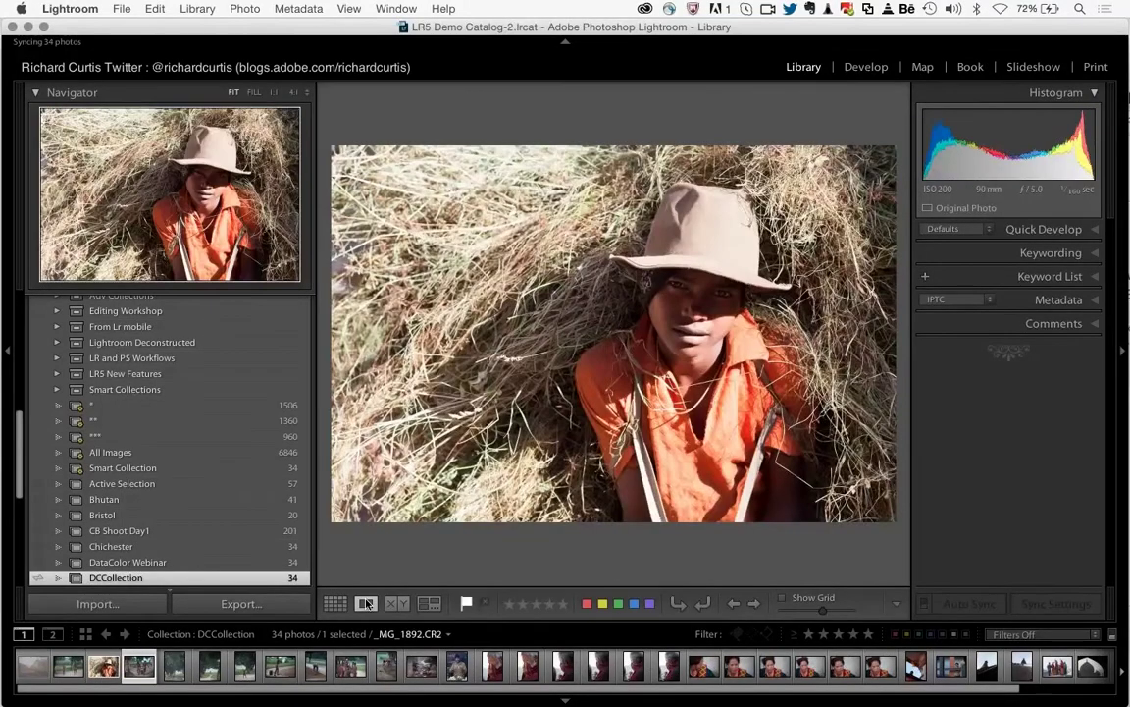
pyautogui.press('Right')
pyautogui.press('Right')
pyautogui.press('Right')
pyautogui.press('Right')
pyautogui.press('Right')
pyautogui.press('Right')
pyautogui.press('Right')
pyautogui.press('Right')
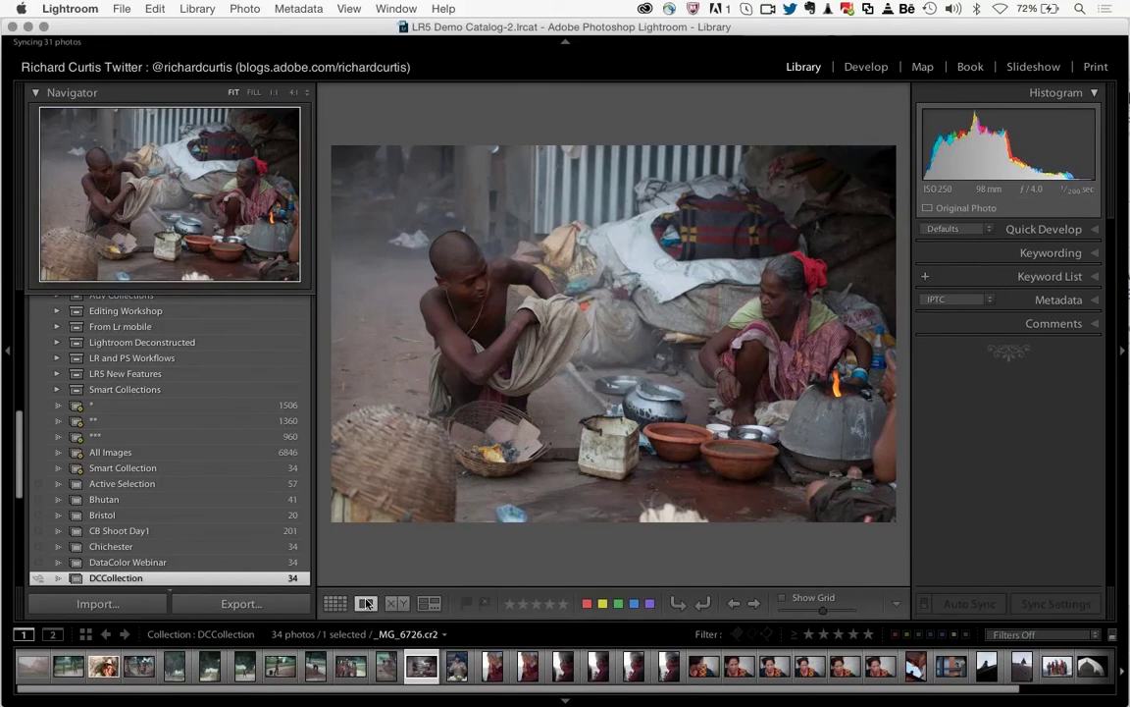
# - Rate _MG_6726.cr2 and _MG_6776.cr2 three stars each
pyautogui.press('super+e')
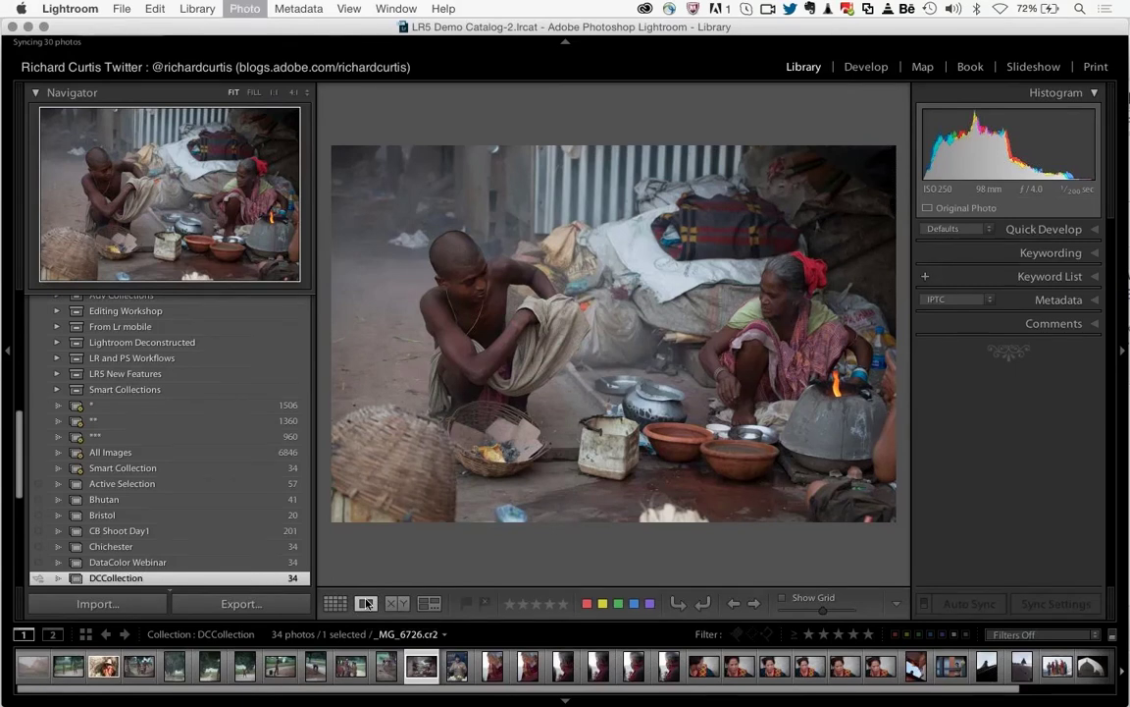
pyautogui.press('3')
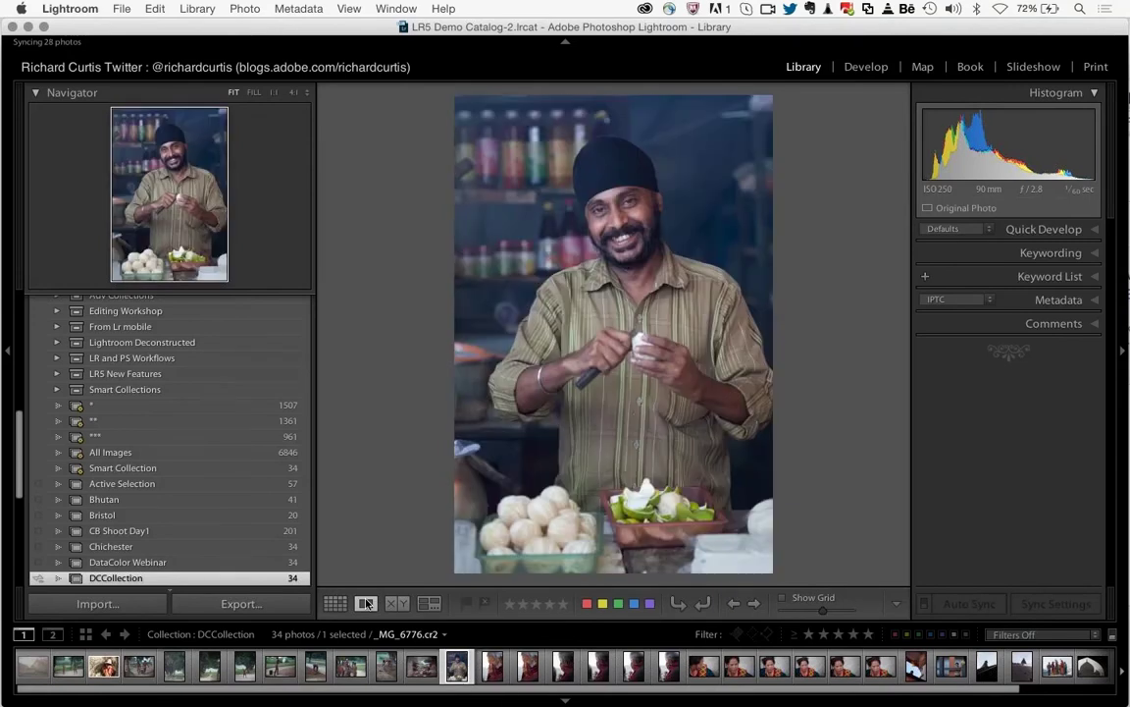
pyautogui.press('3')
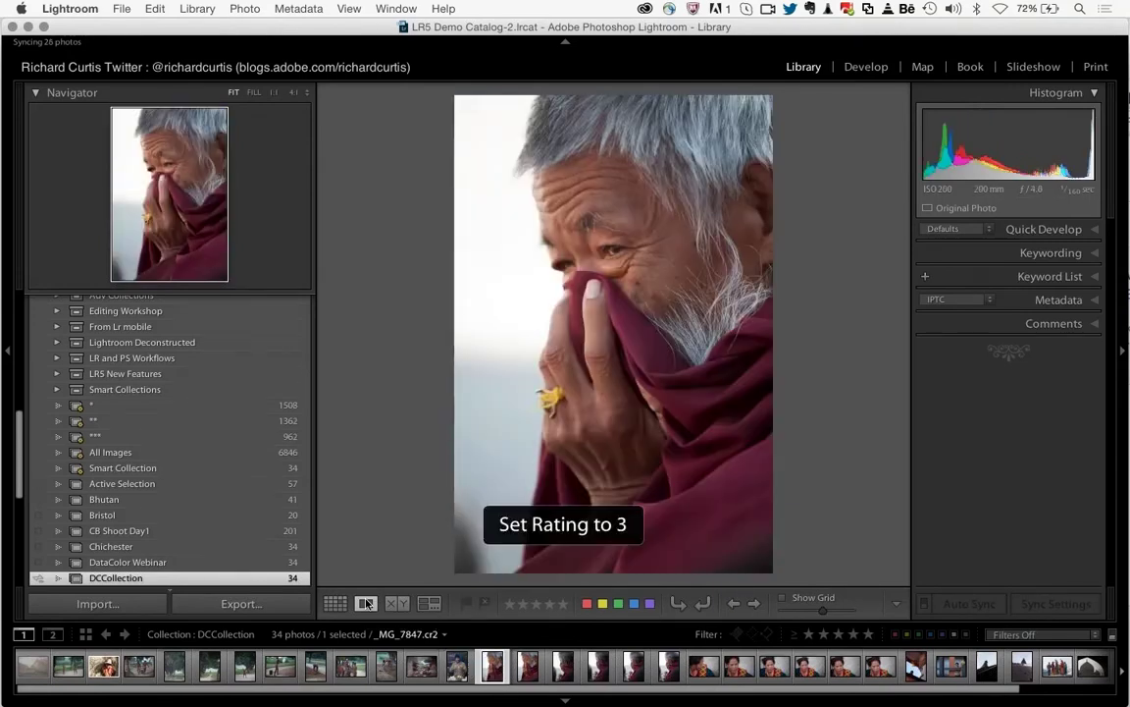
# - Select the three consecutive similar shots starting with _MG_7861.cr2 and compare them in Survey view
pyautogui.press('Right')
pyautogui.press('Right')
pyautogui.press('Right')
pyautogui.press('Right')
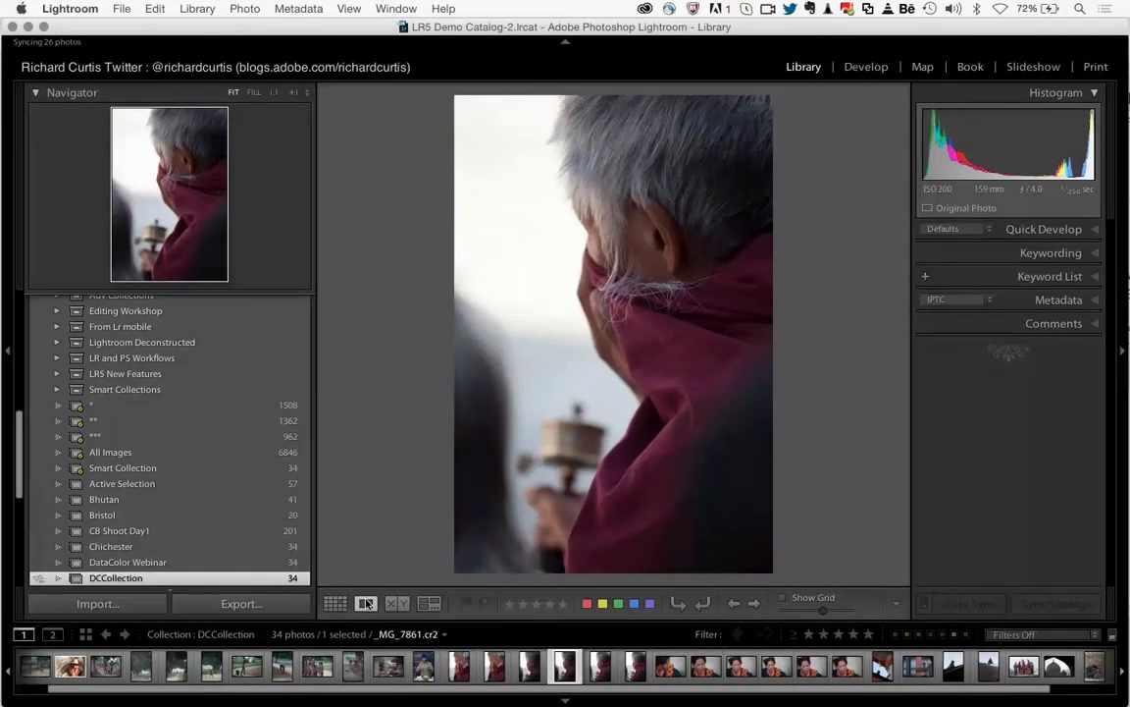
pyautogui.hotkey('shift', 'Left')
pyautogui.hotkey('shift', 'Left')
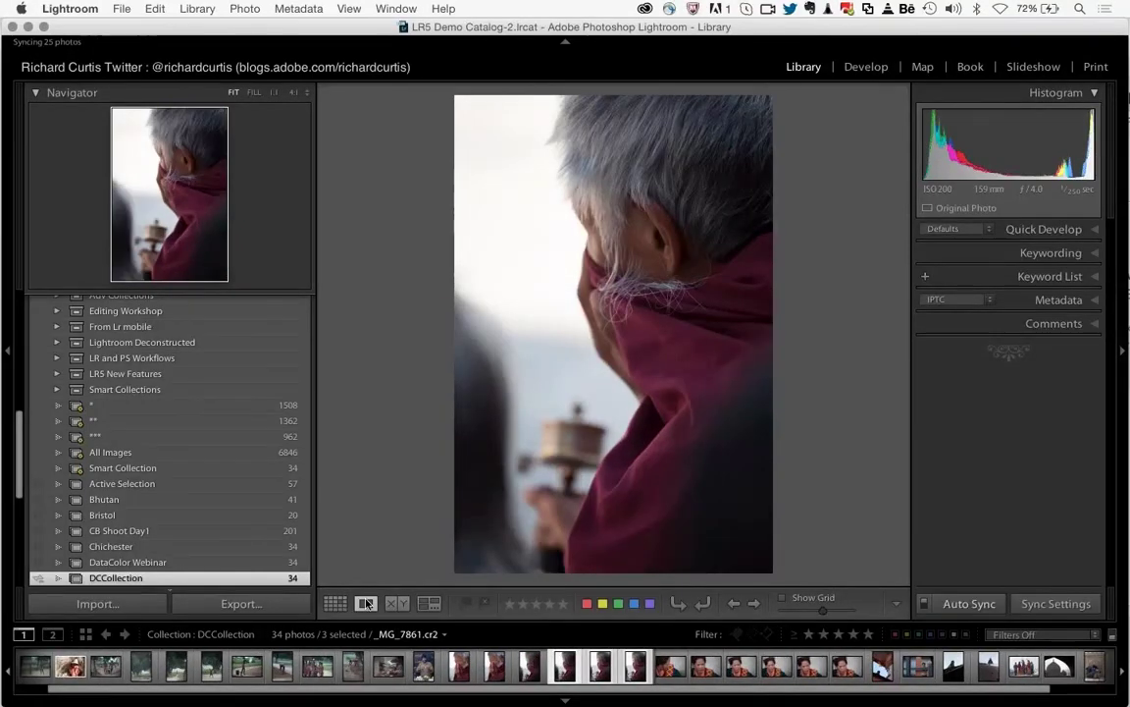
pyautogui.click(429, 604)
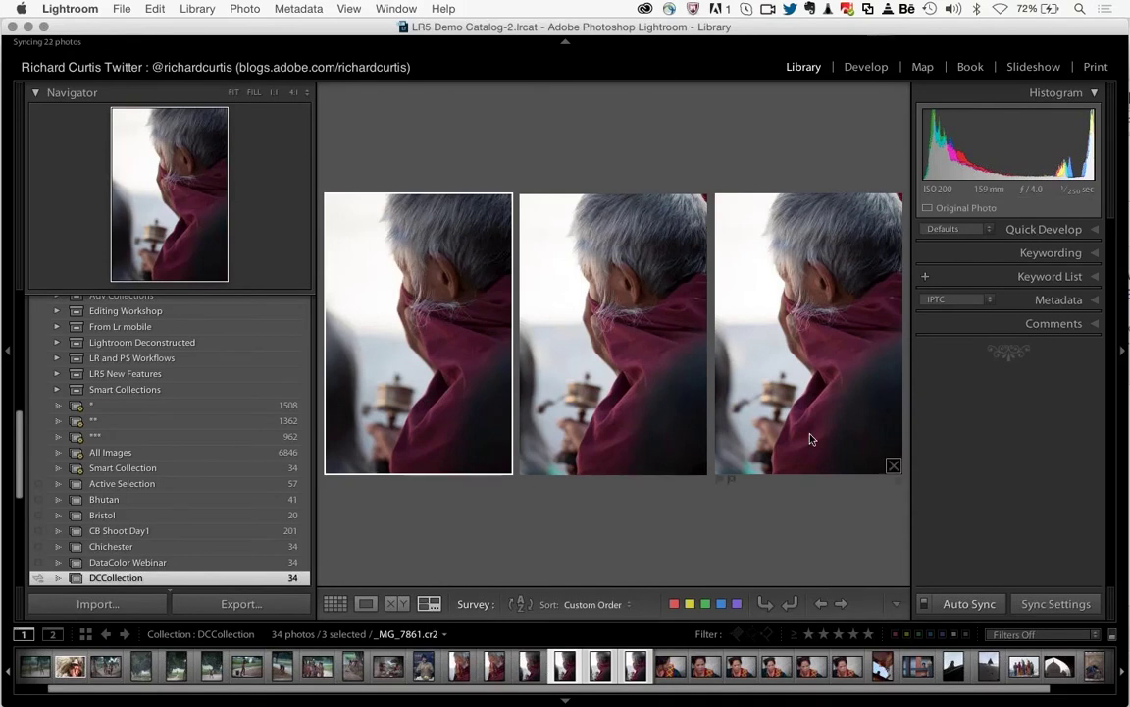
# - Narrow the survey down to _MG_7862_BW Tone.cr2 and rate that photo three stars
pyautogui.click(503, 466)
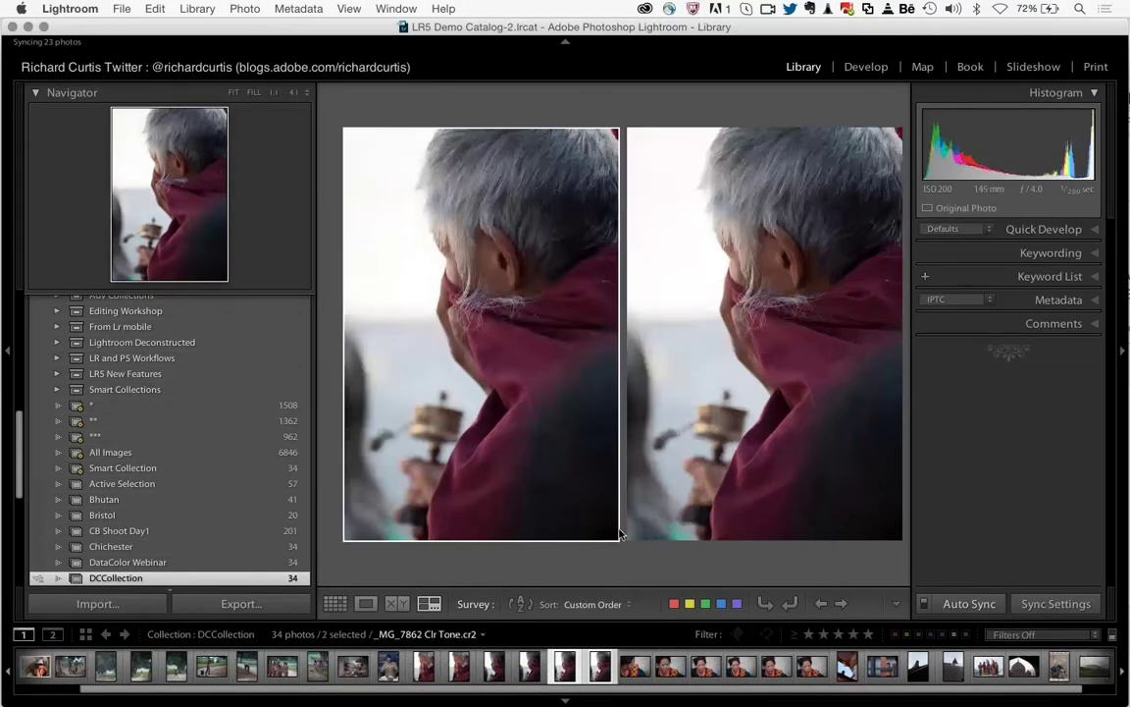
pyautogui.click(616, 532)
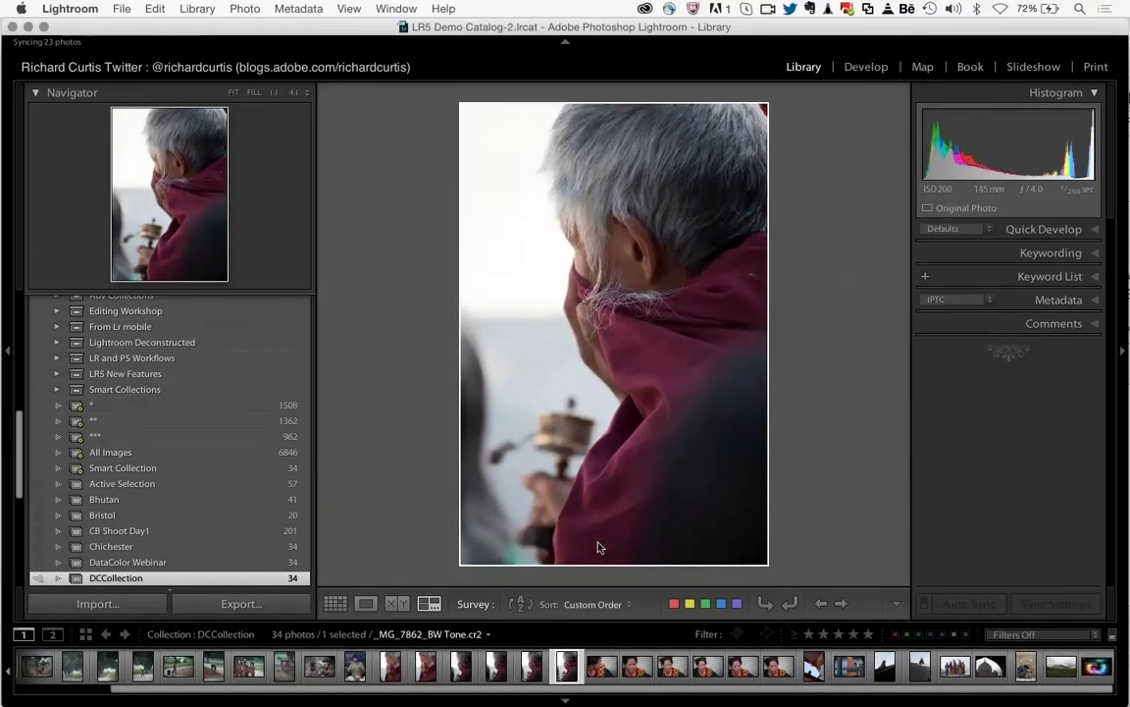
pyautogui.press('3')
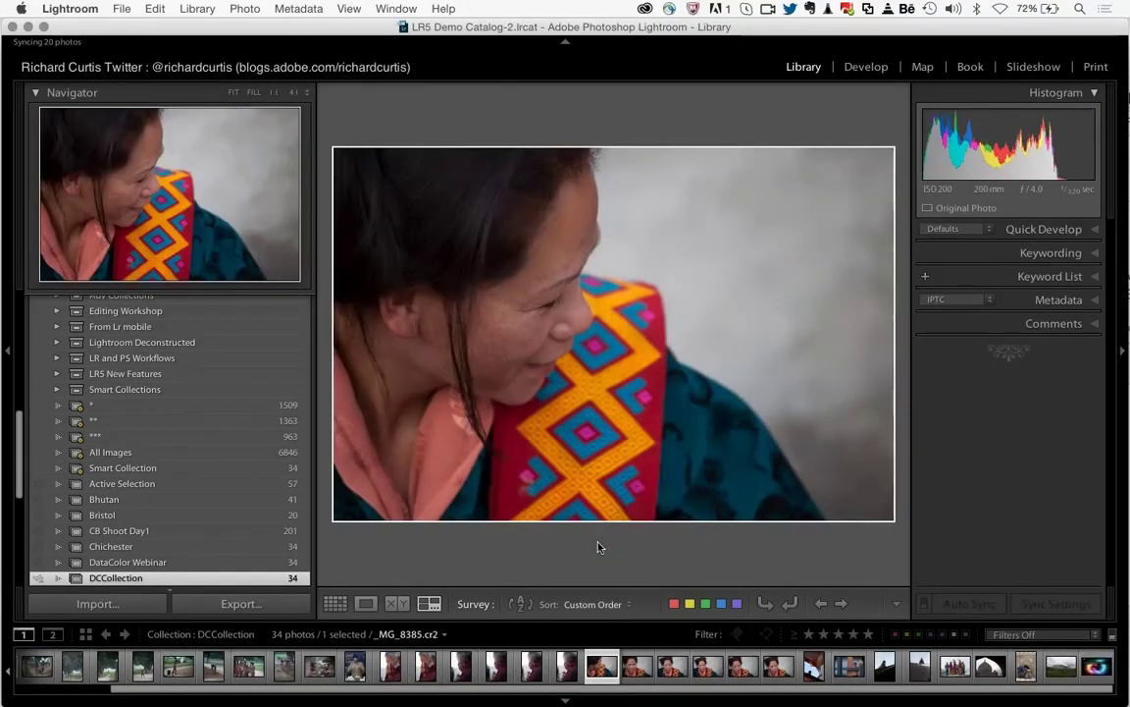
pyautogui.press('Right')
pyautogui.press('Right')
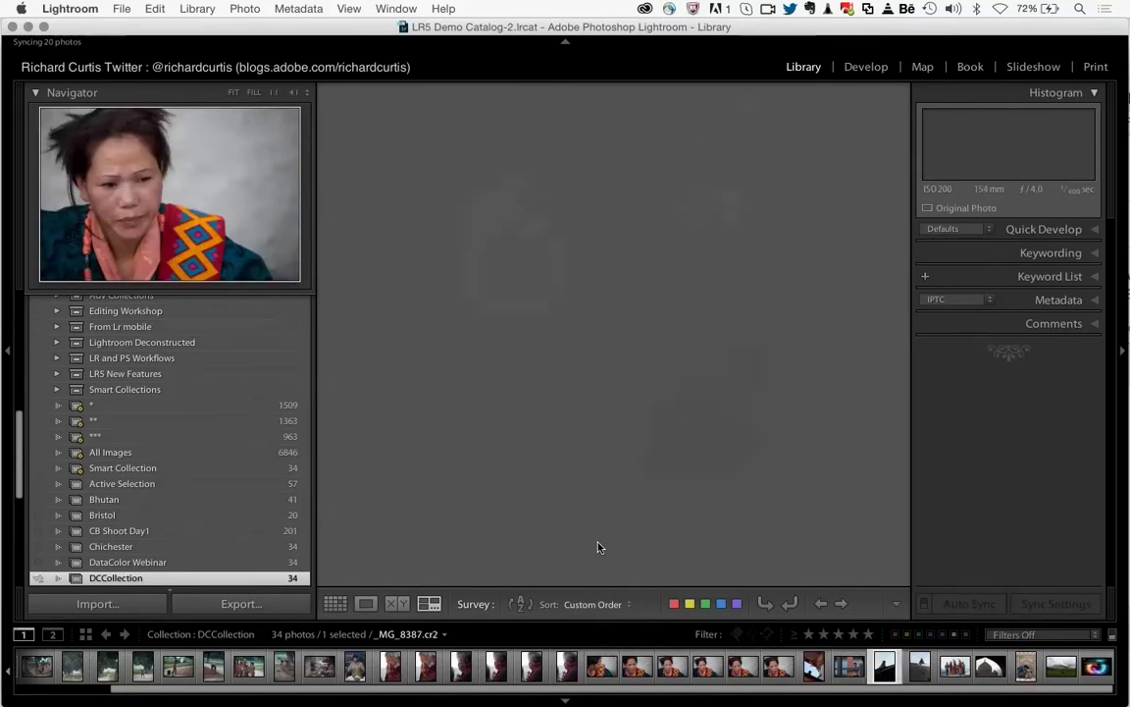
# - Browse the collection's last photos up to L1008832.dng, assigning a three-star rating, and come back to L1003731 2.DNG
pyautogui.press('Right')
pyautogui.press('3')
pyautogui.press('Right')
pyautogui.press('Right')
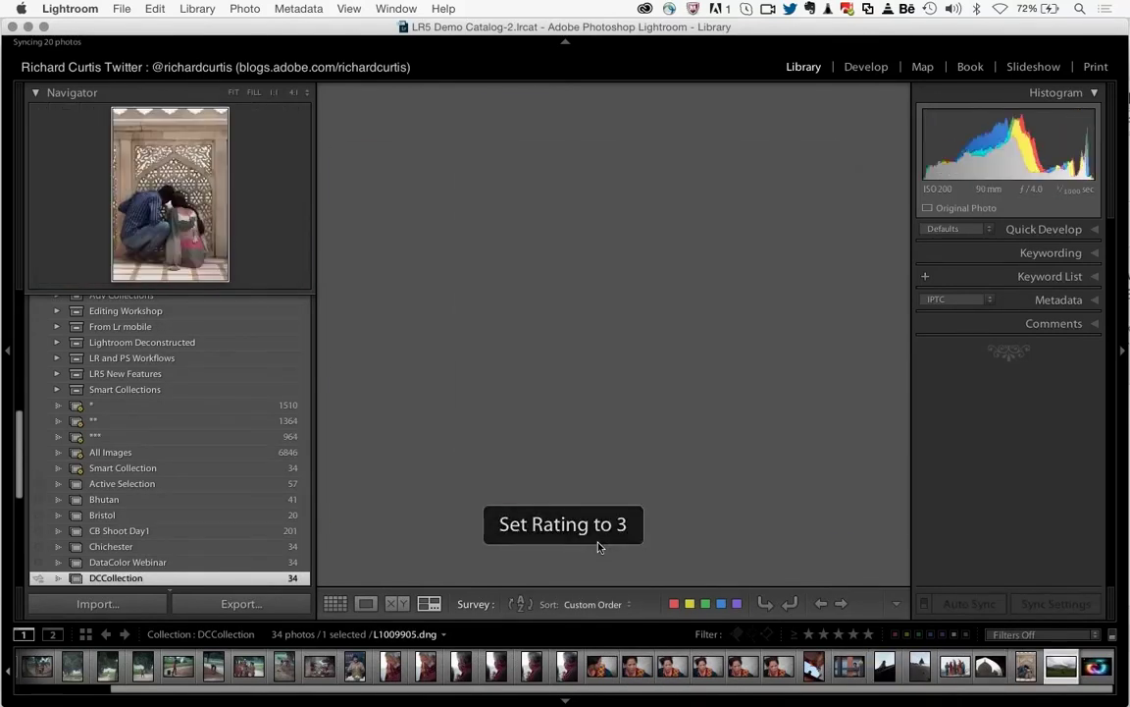
pyautogui.press('Left')
pyautogui.press('Left')
pyautogui.press('Left')
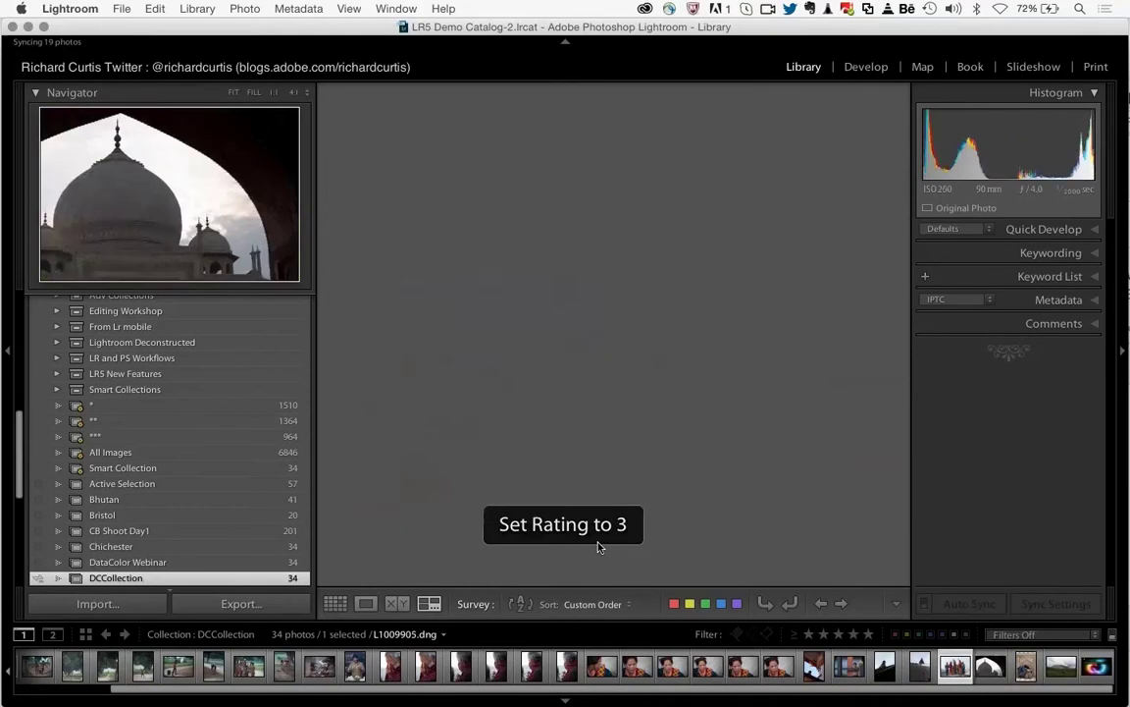
pyautogui.press('Left')
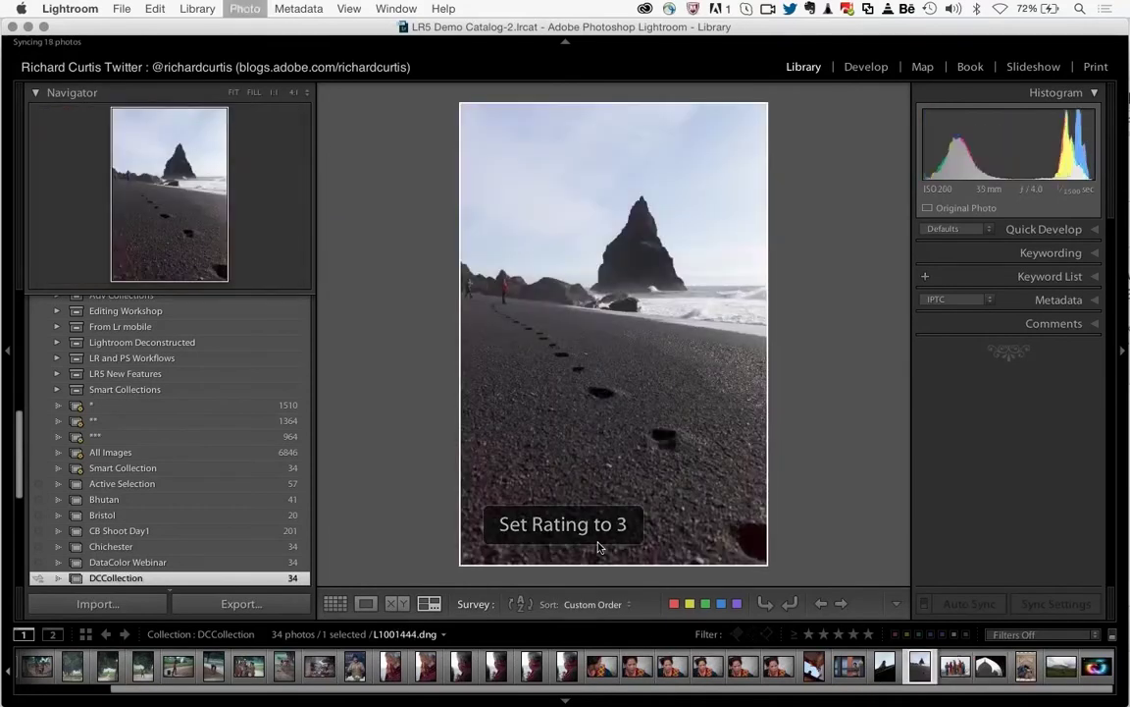
pyautogui.press('Right')
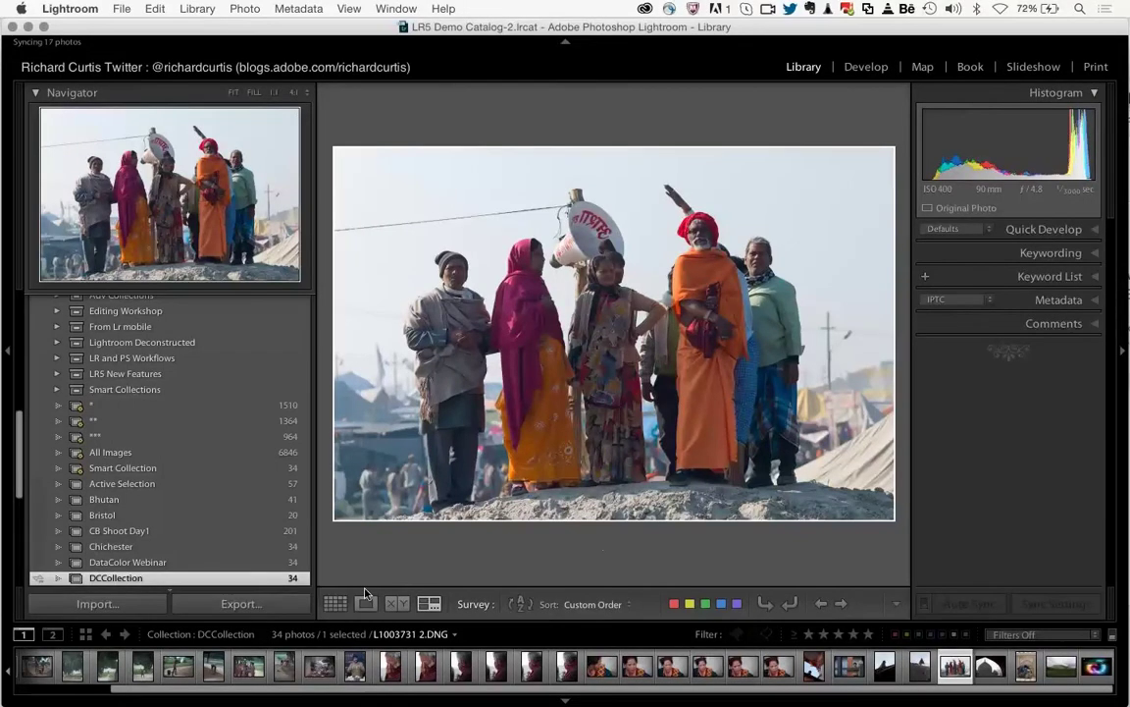
# - Return to Grid view, filter DCCollection to photos rated three stars and higher, and look through them
pyautogui.click(336, 604)
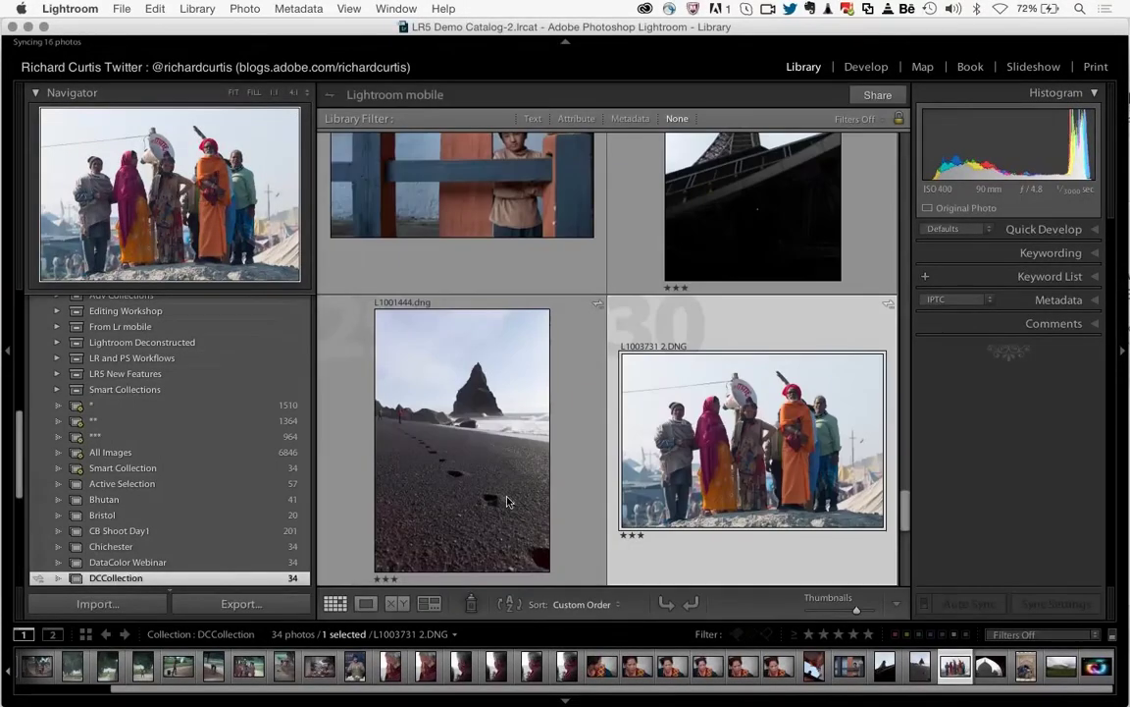
pyautogui.click(1025, 636)
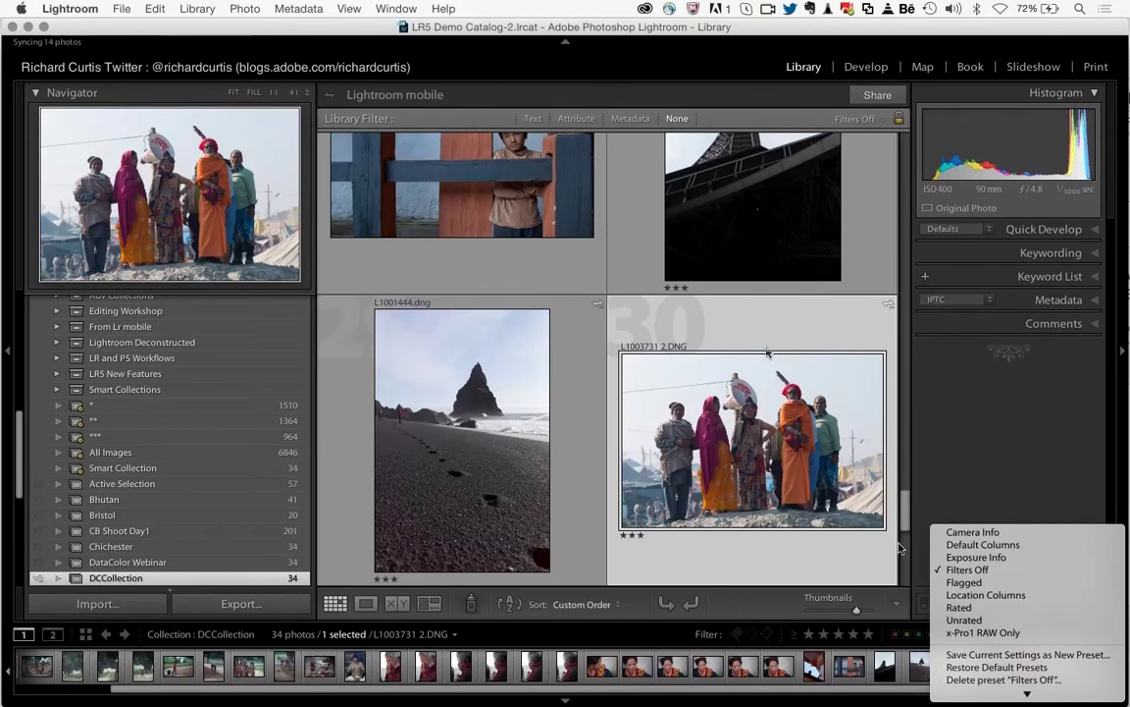
pyautogui.click(944, 620)
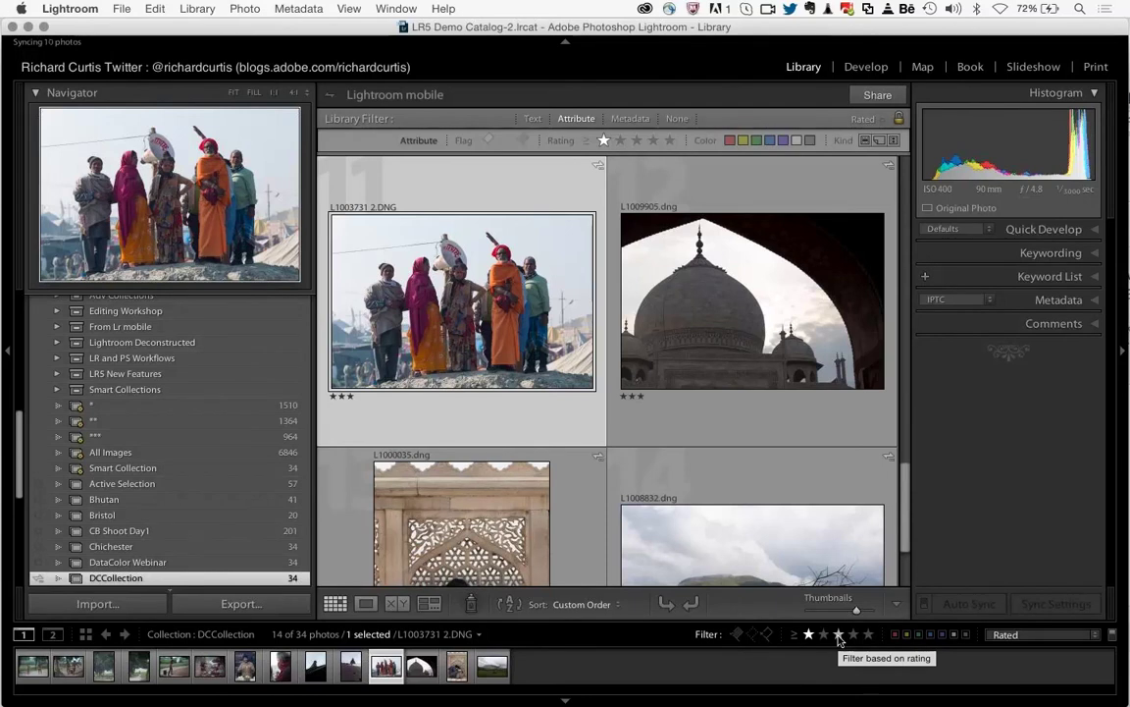
pyautogui.click(838, 634)
pyautogui.scroll(-3, 680, 378)
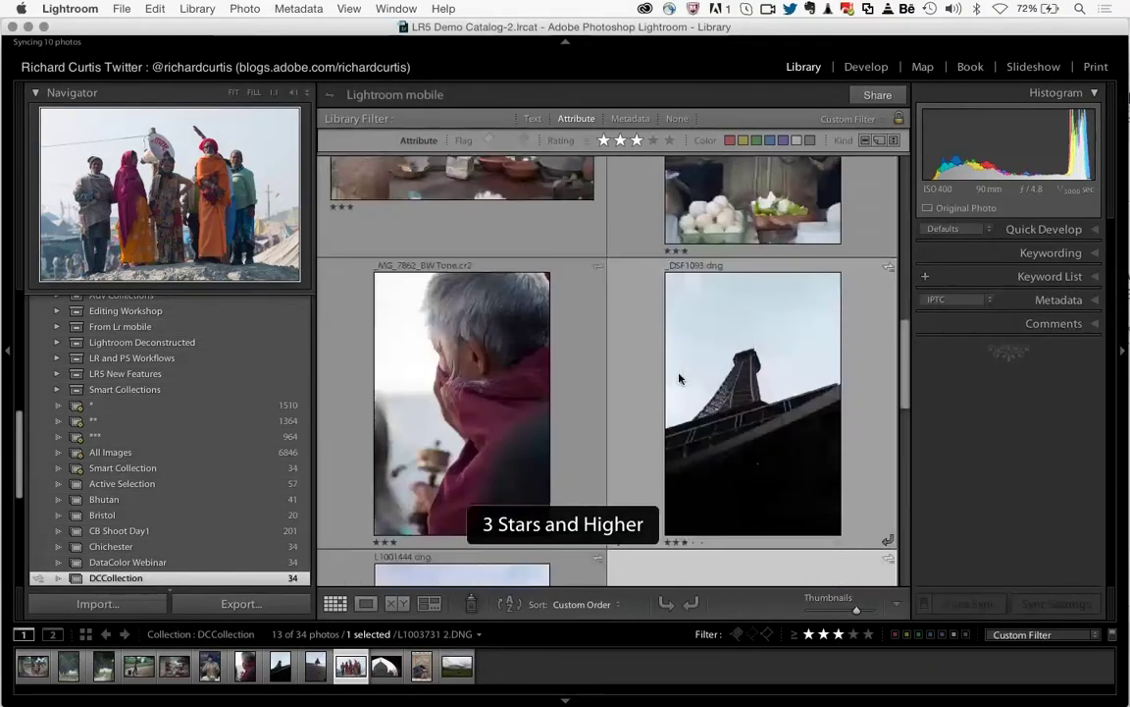
pyautogui.scroll(-8, 679, 378)
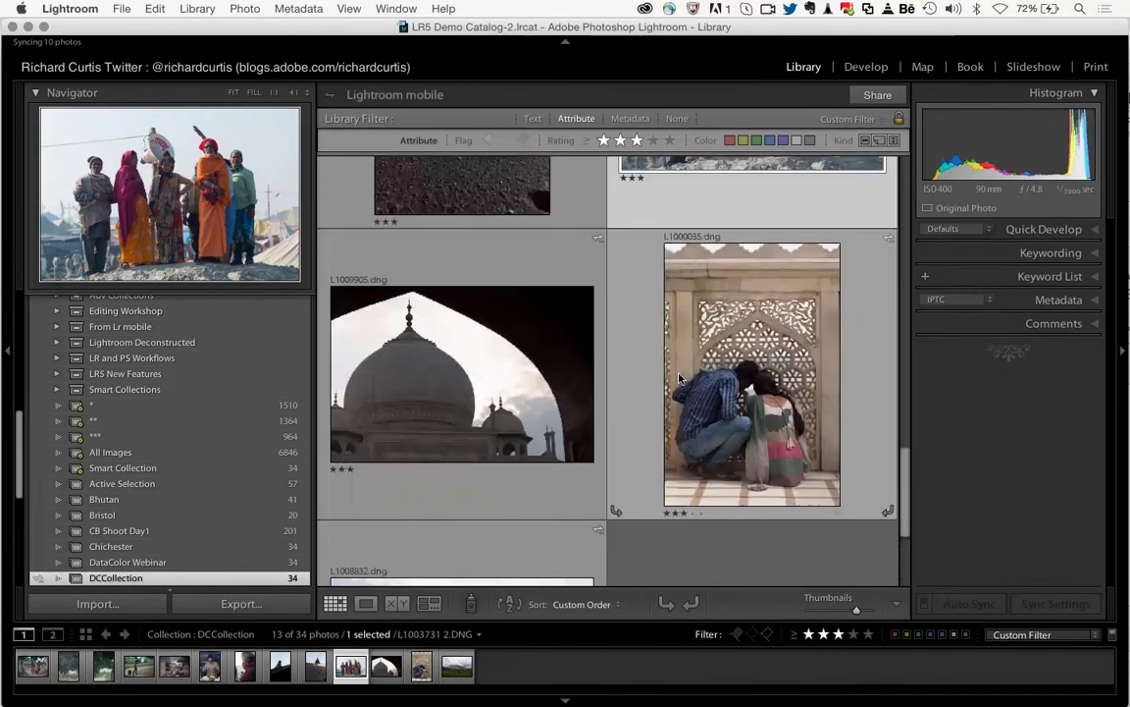
pyautogui.scroll(-3, 679, 377)
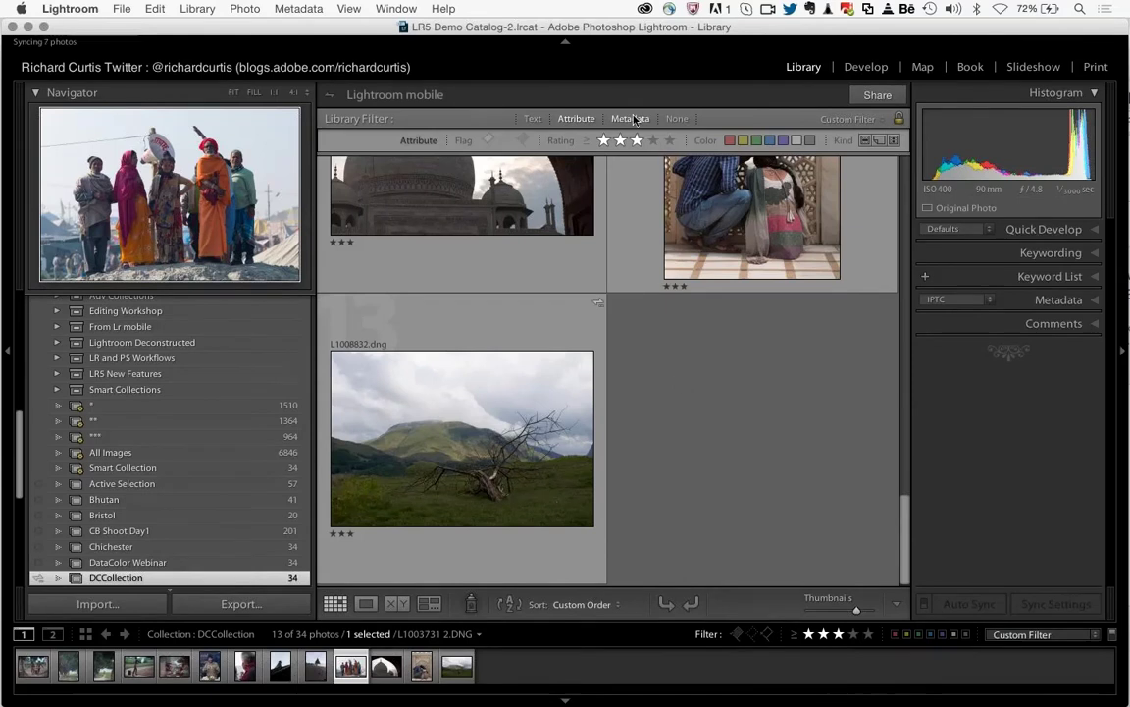
# - Hide the Library Filter bar and bring it back, twice
pyautogui.press('\\')
pyautogui.press('\\')
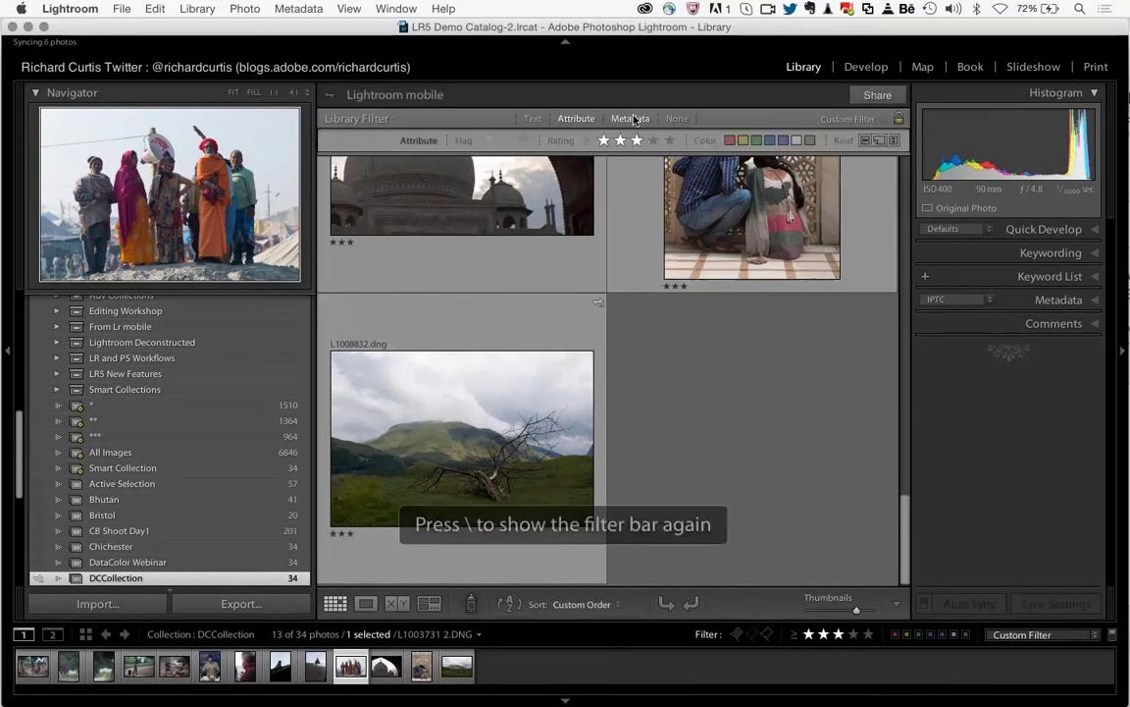
pyautogui.press('\\')
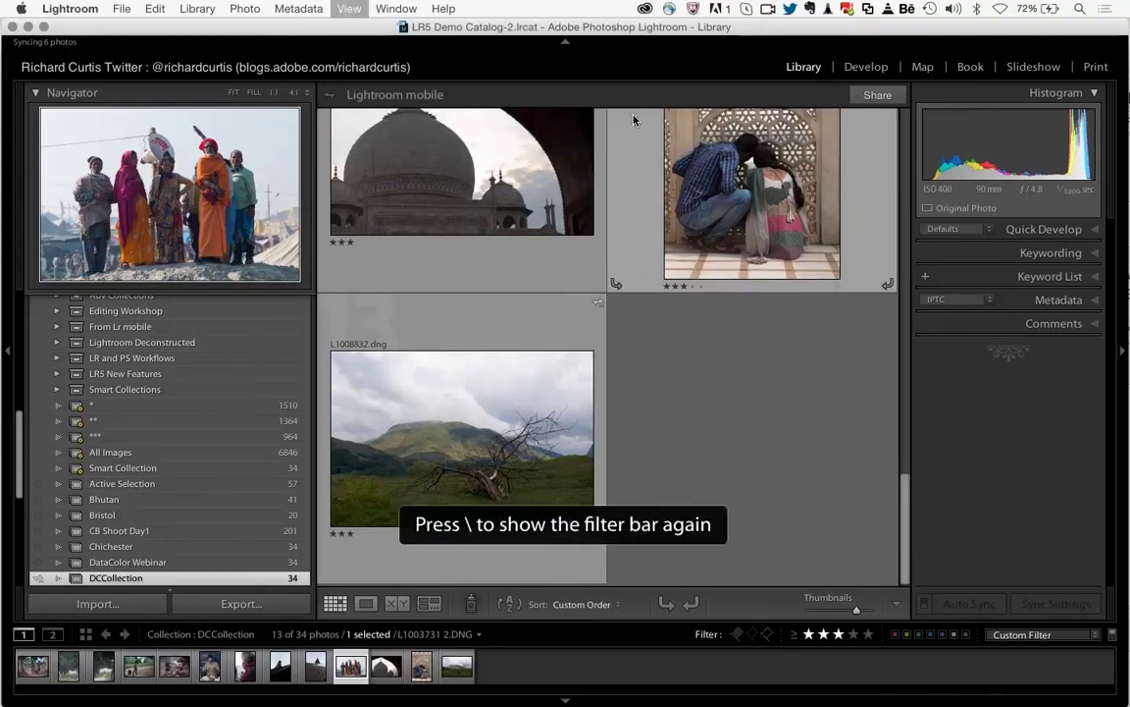
pyautogui.press('\\')
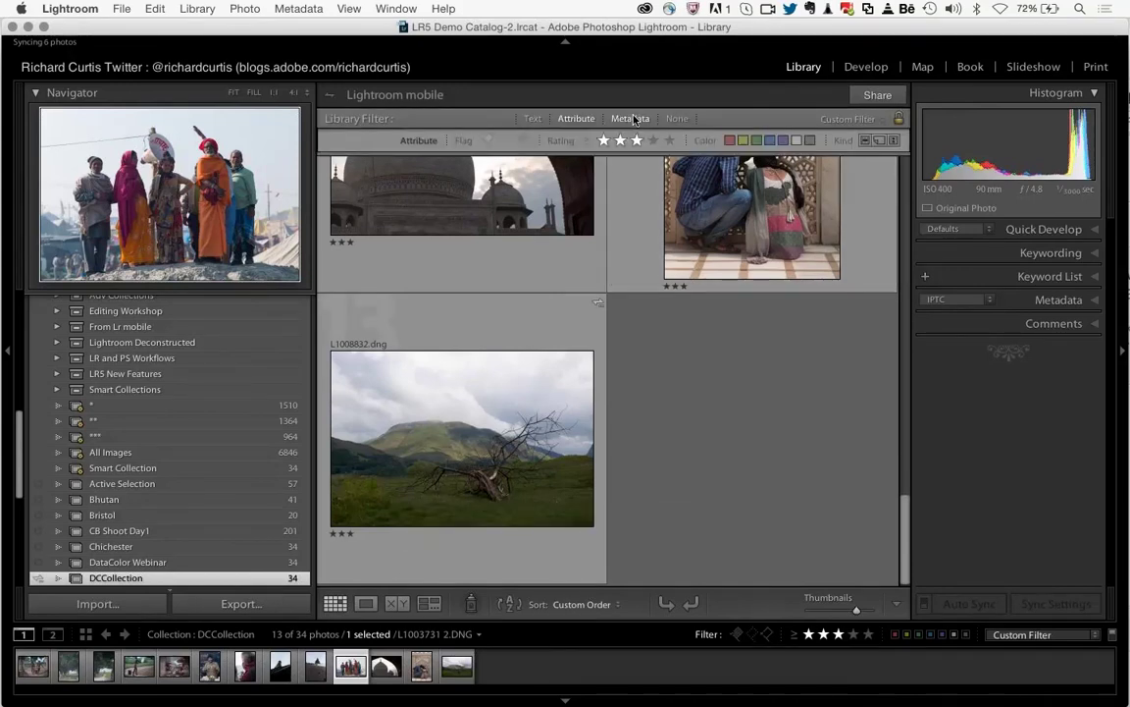
# - Add metadata criteria to the rating filter: check the EF70-200mm f/4L USM lens, and narrow the photos to the M9 Digital Camera
pyautogui.keyDown('shift'); pyautogui.click(634, 119); pyautogui.keyUp('shift')
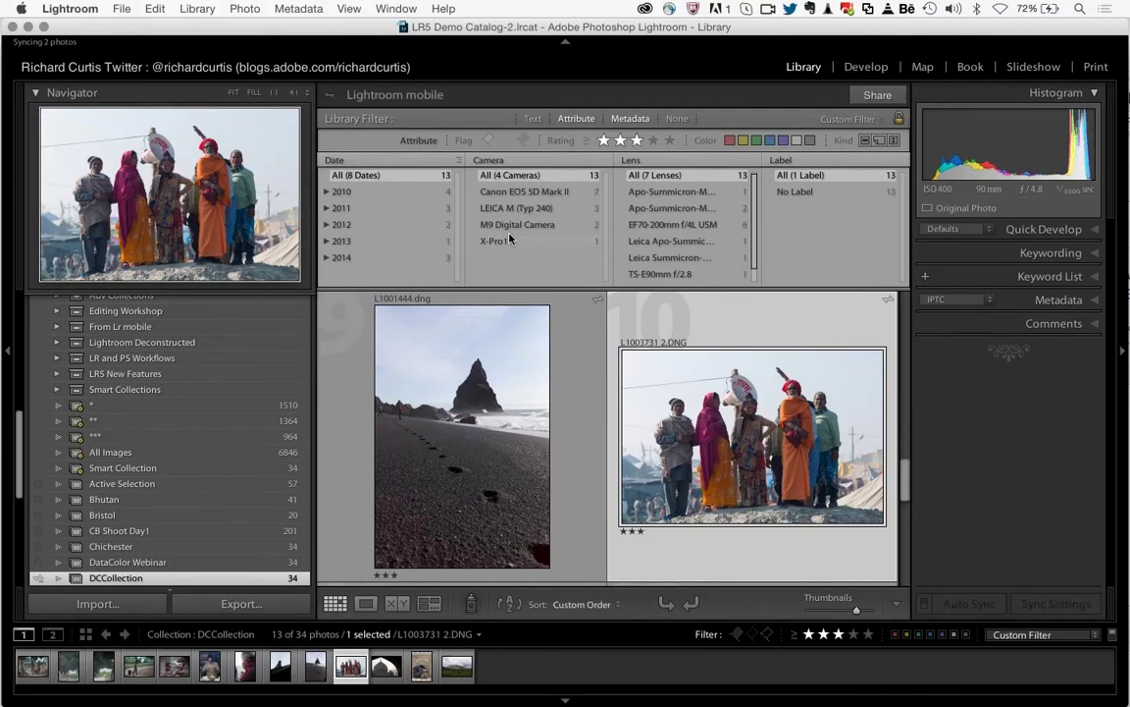
pyautogui.click(670, 225)
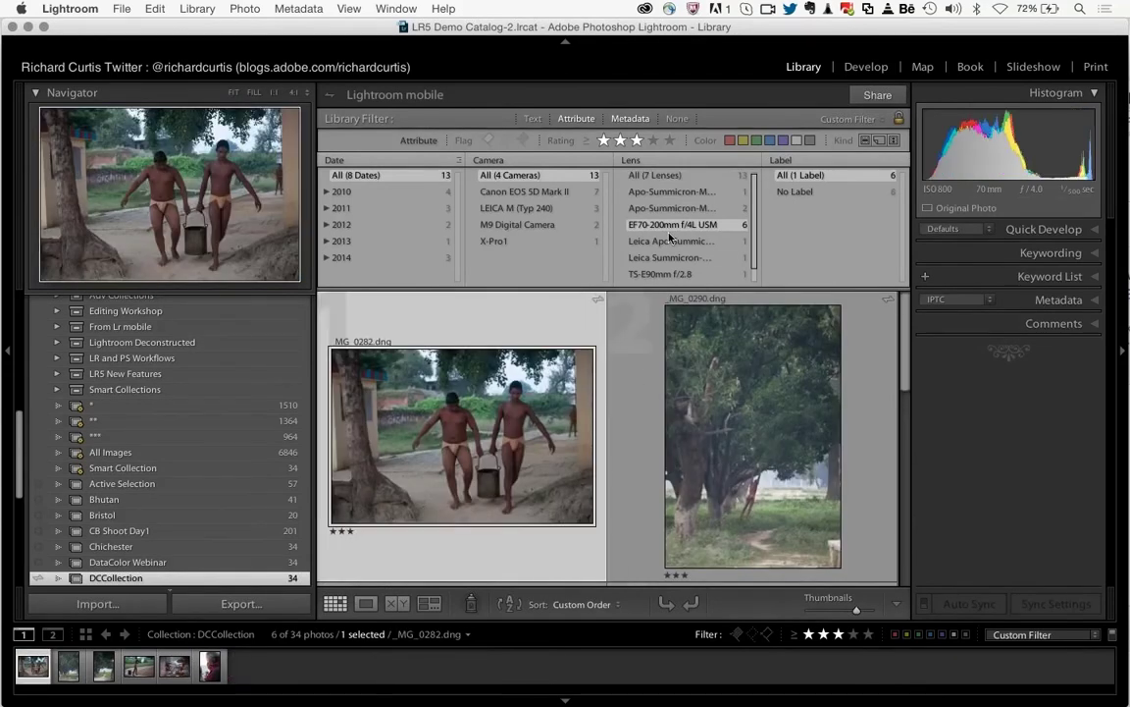
pyautogui.scroll(-4, 646, 377)
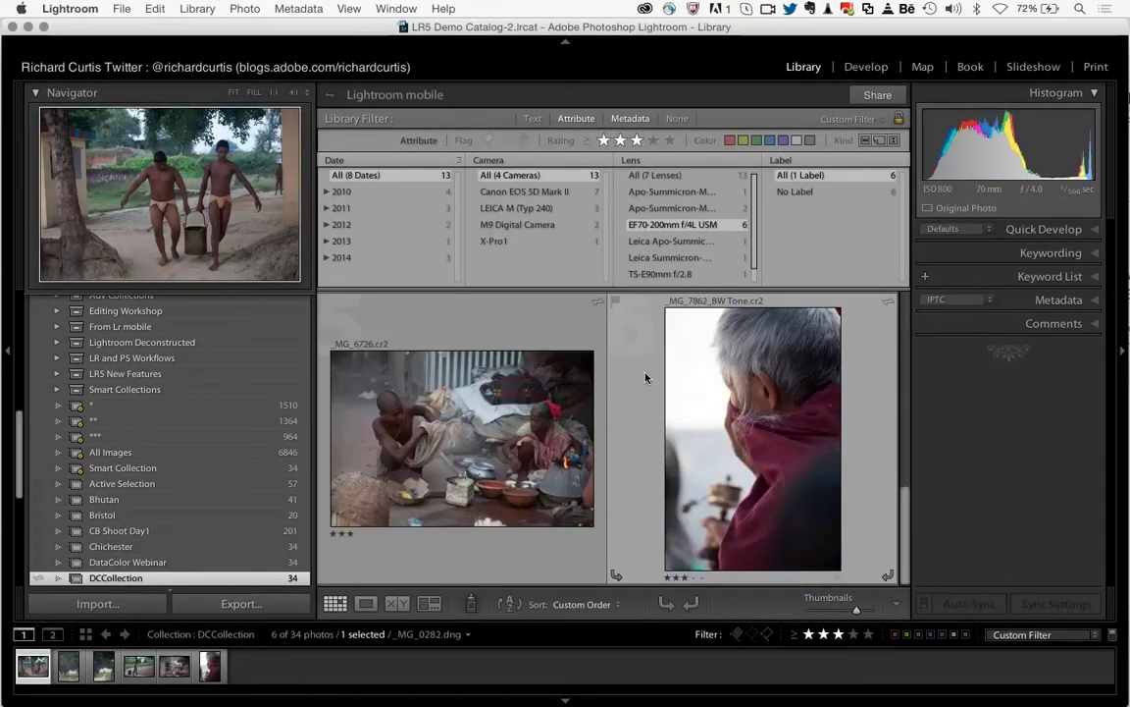
pyautogui.scroll(4, 645, 377)
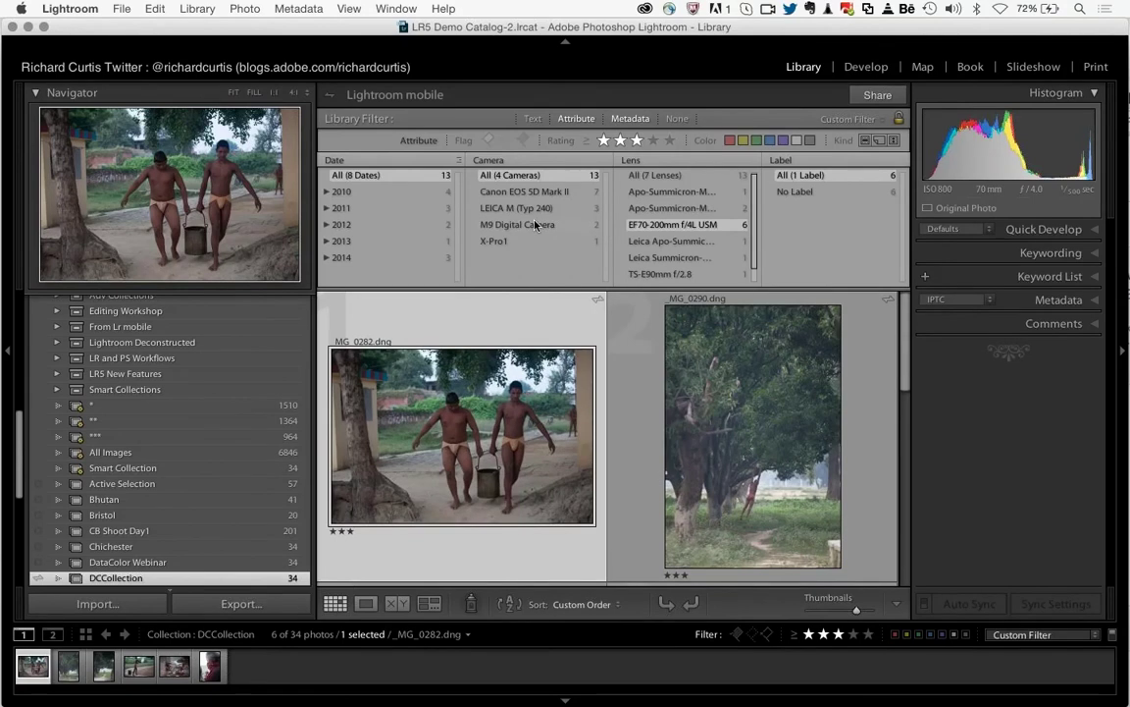
pyautogui.click(500, 225)
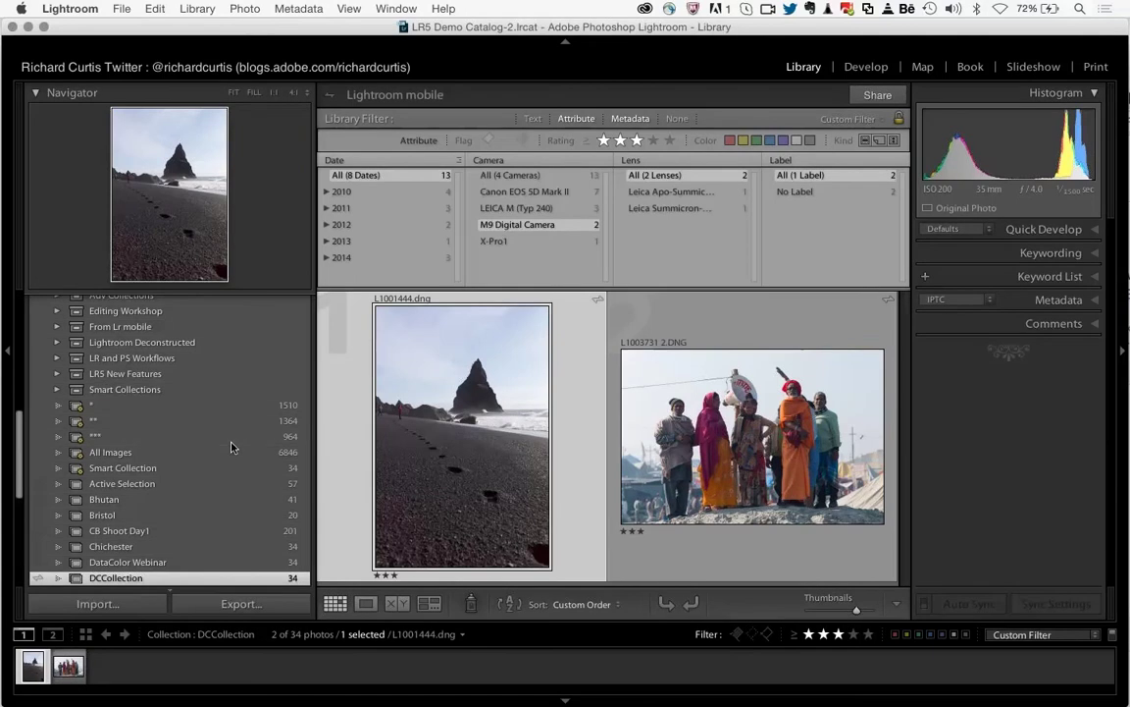
# - View DCCollection on the web through its private Lightroom mobile link
pyautogui.rightClick(110, 580)
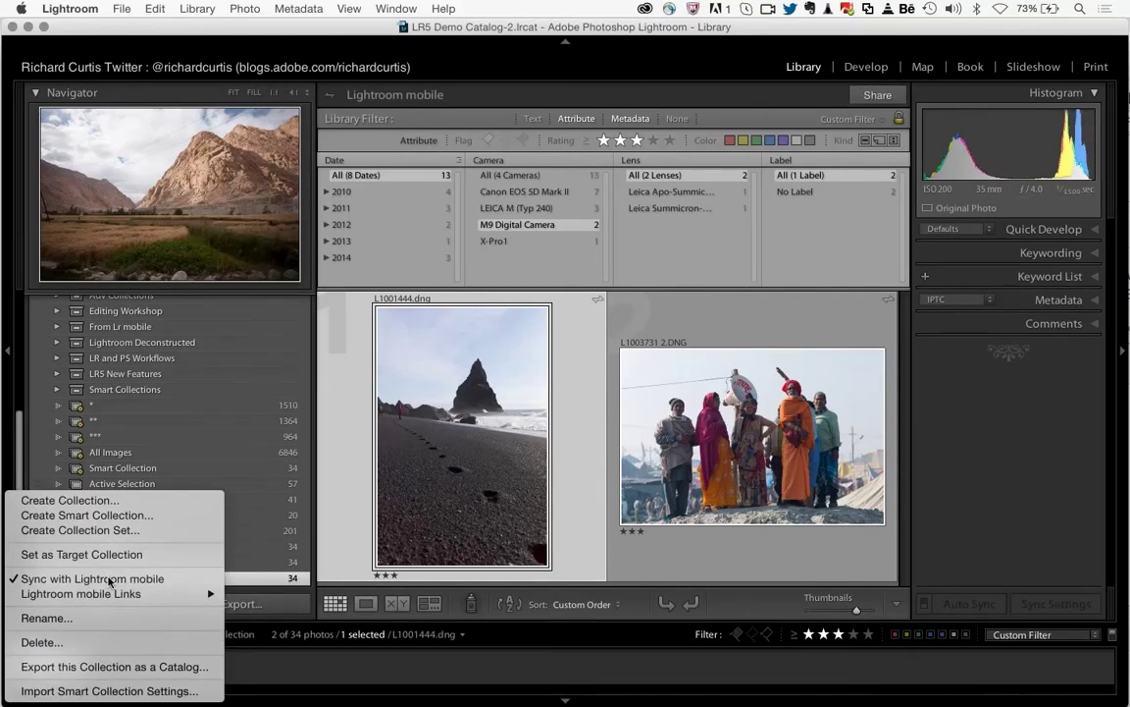
pyautogui.moveTo(130, 596)
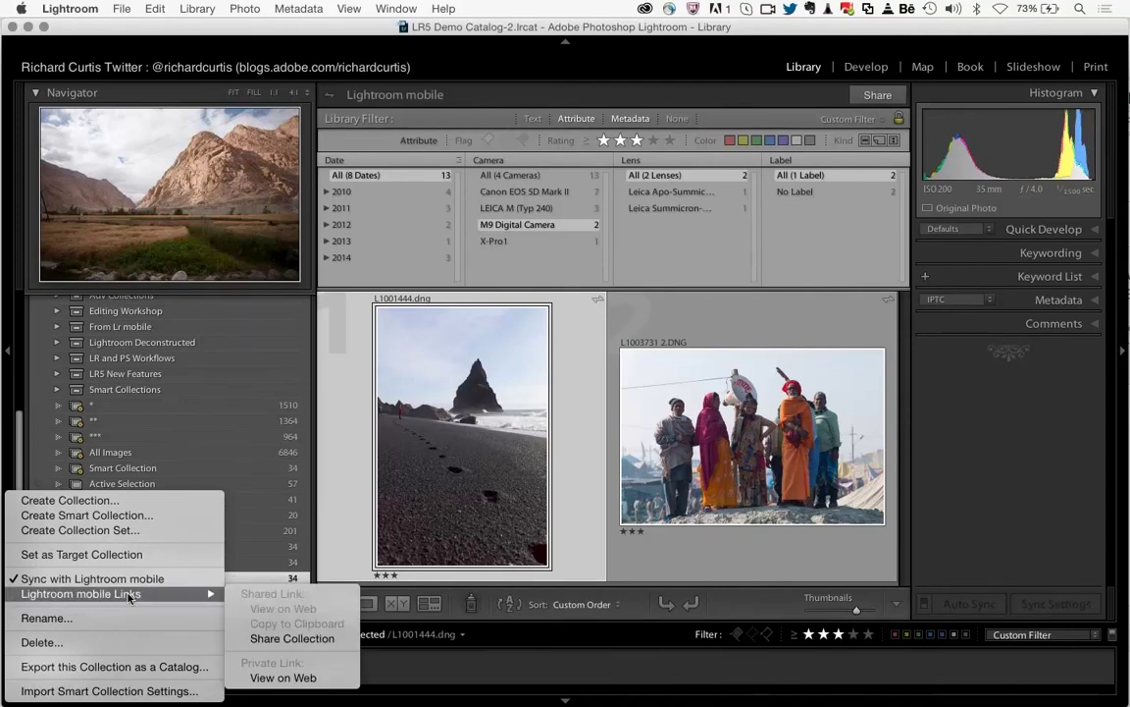
pyautogui.click(282, 678)
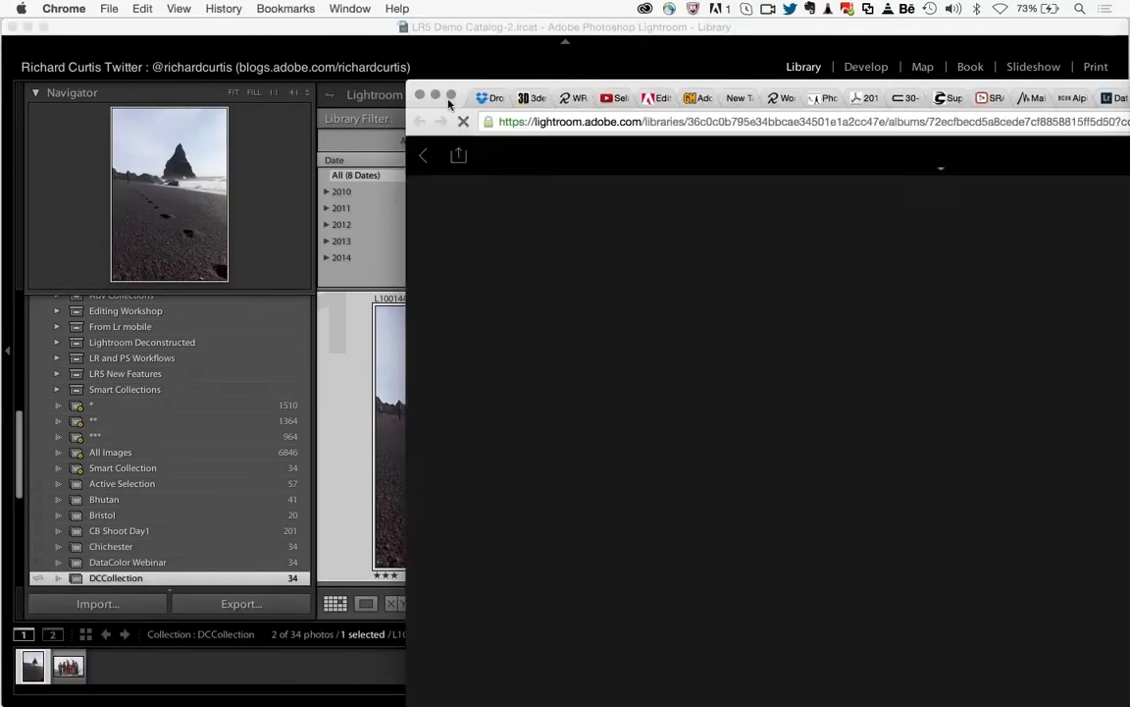
pyautogui.click(449, 96)
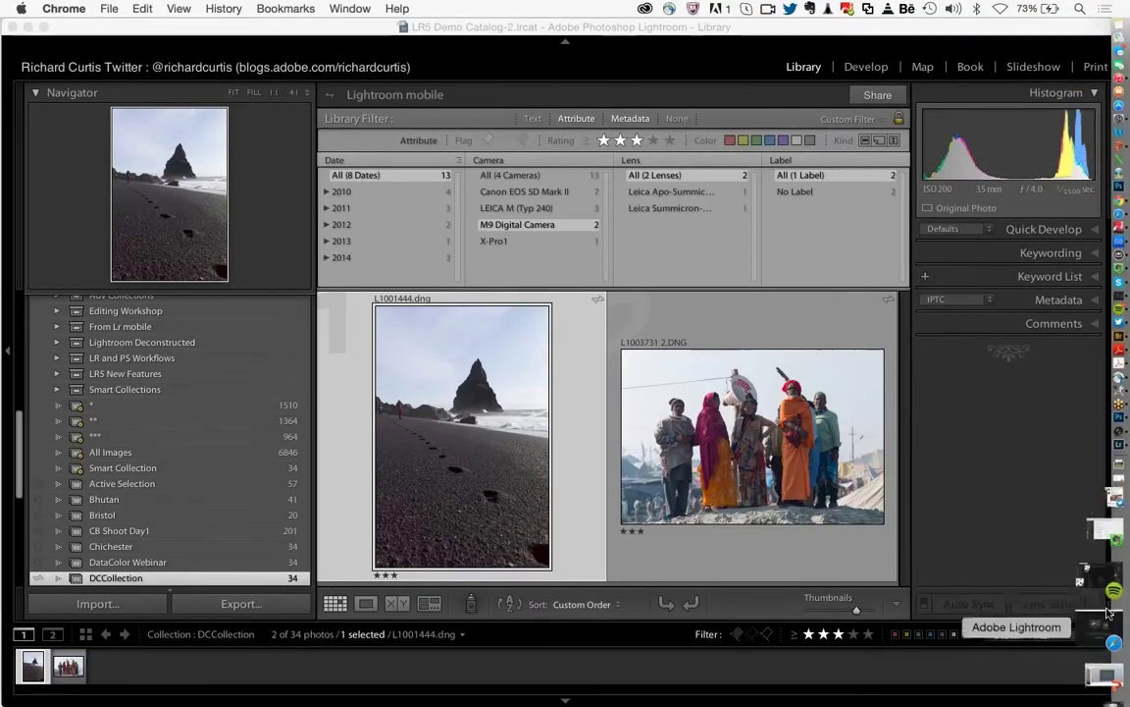
# - Switch to the Safari window showing lightroom.adobe.com, bring it fully into view and reload the Collections page
pyautogui.click(1113, 623)
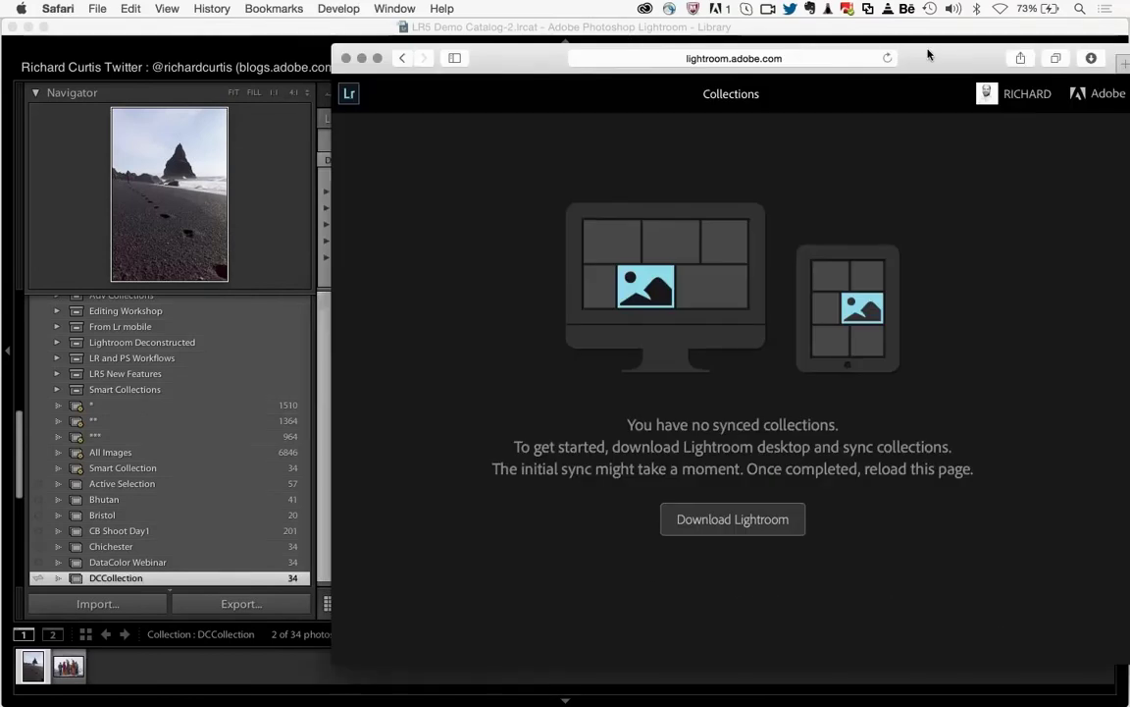
pyautogui.moveTo(825, 66); pyautogui.dragTo(586, 41)
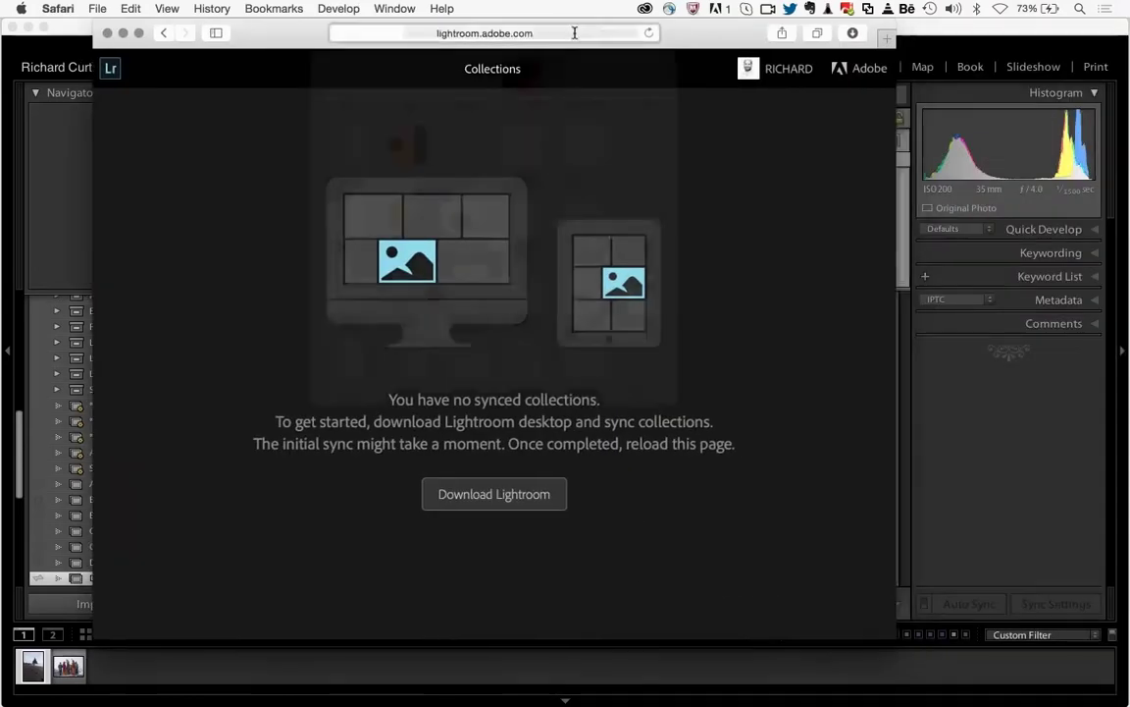
pyautogui.click(575, 31)
pyautogui.press('Return')
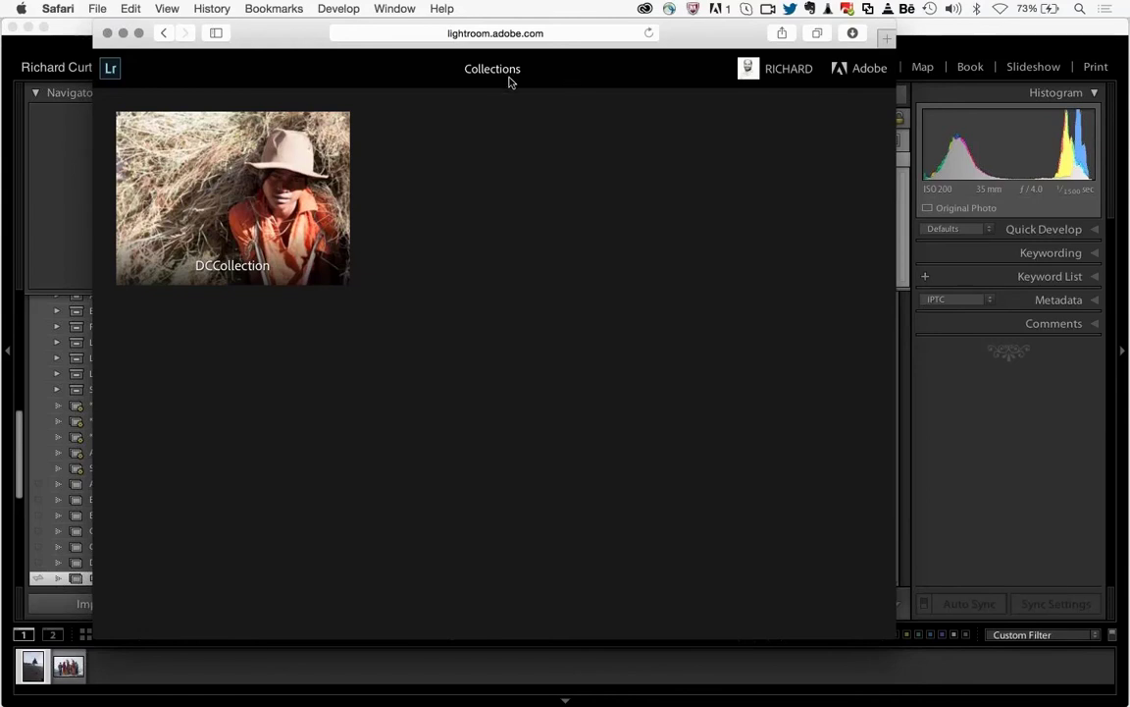
# - Open DCCollection on the web, browse its photos, view L1003731 2.DNG enlarged and return to the Collections overview
pyautogui.click(250, 193)
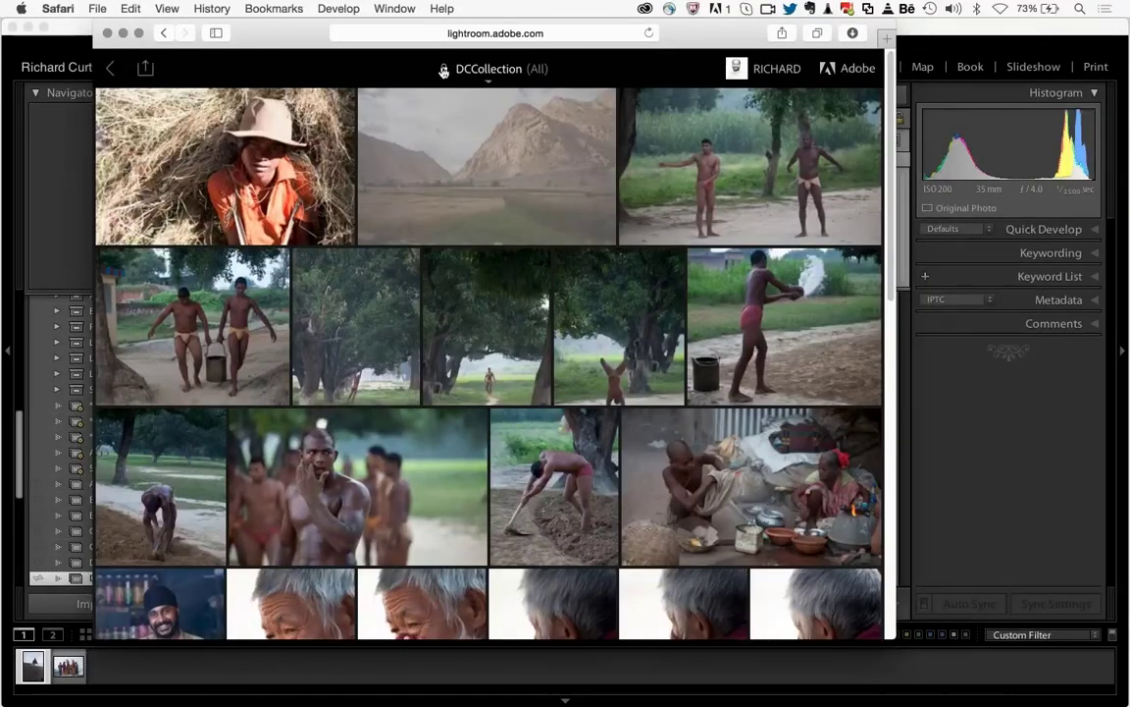
pyautogui.scroll(-10, 449, 333)
pyautogui.scroll(-5, 449, 334)
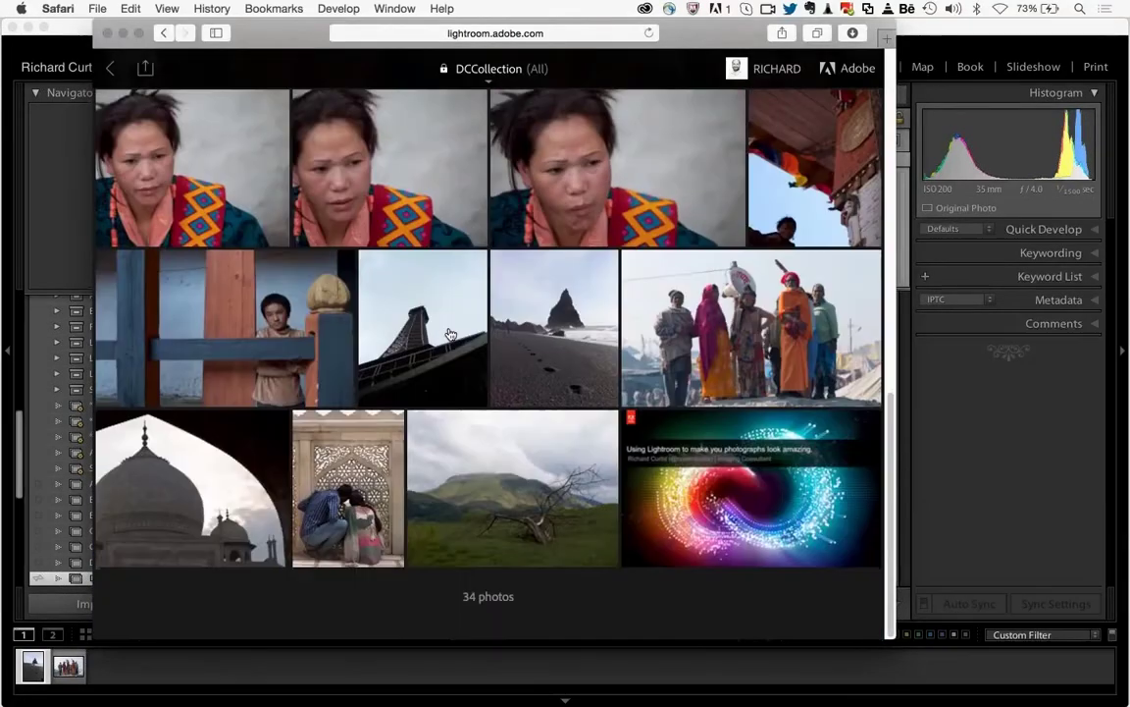
pyautogui.click(729, 374)
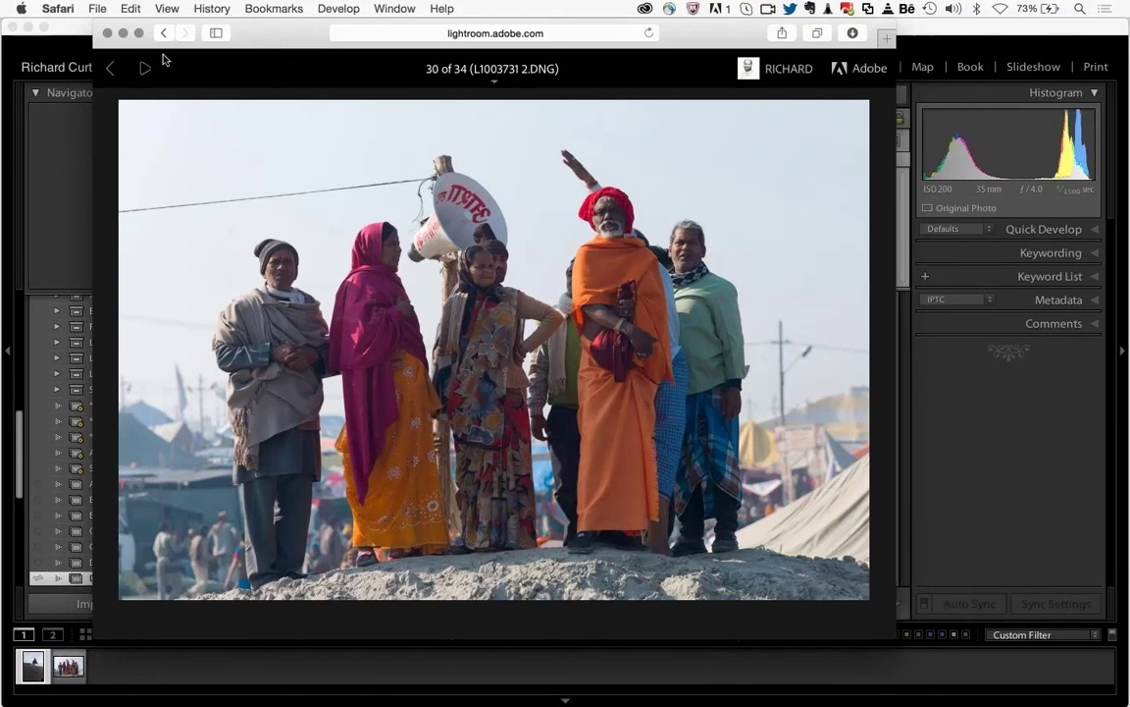
pyautogui.click(114, 68)
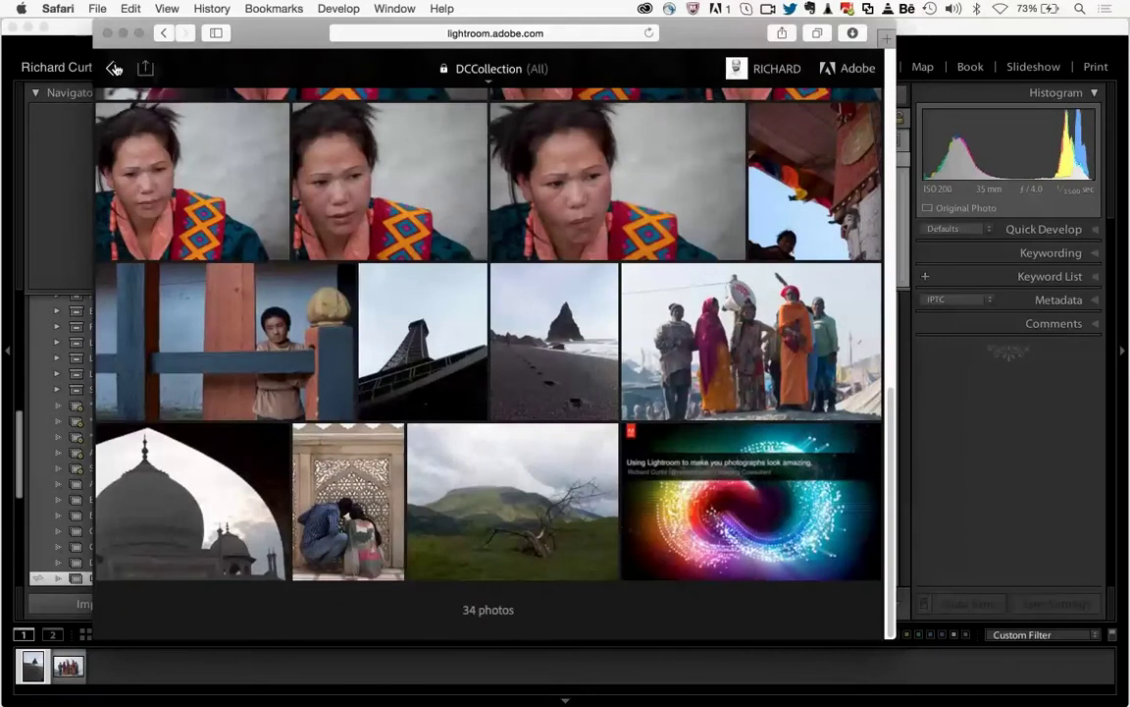
pyautogui.click(114, 68)
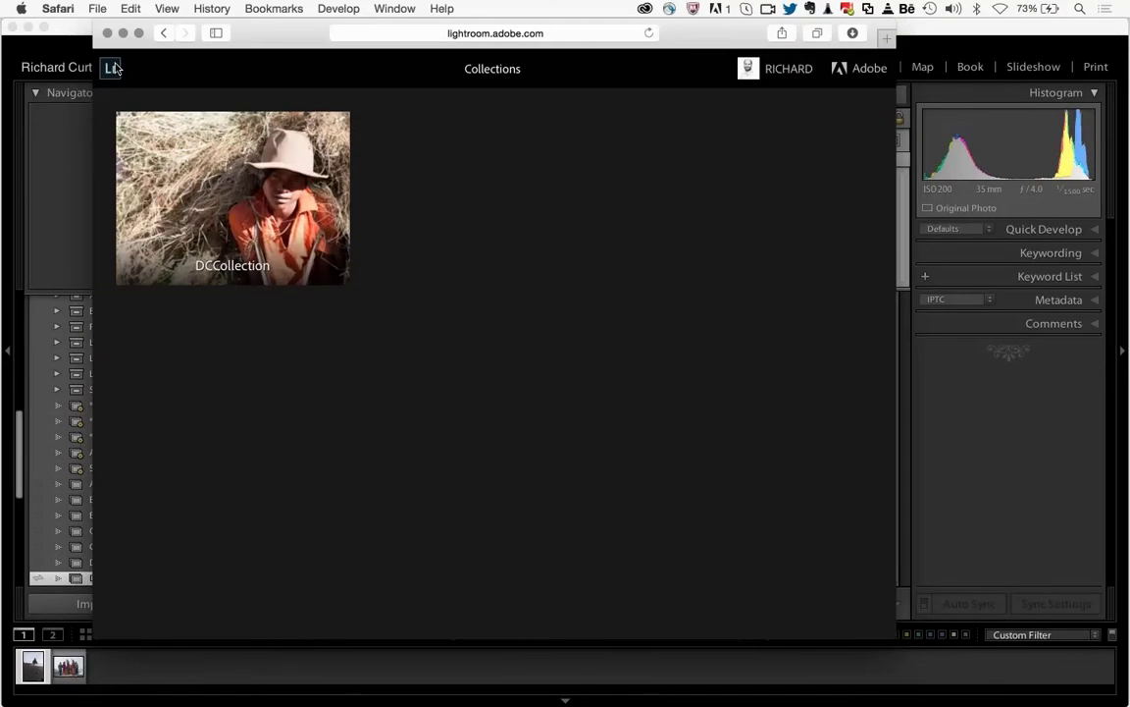
# - Reopen DCCollection on the web and inspect its flag filter and sort order options
pyautogui.click(232, 231)
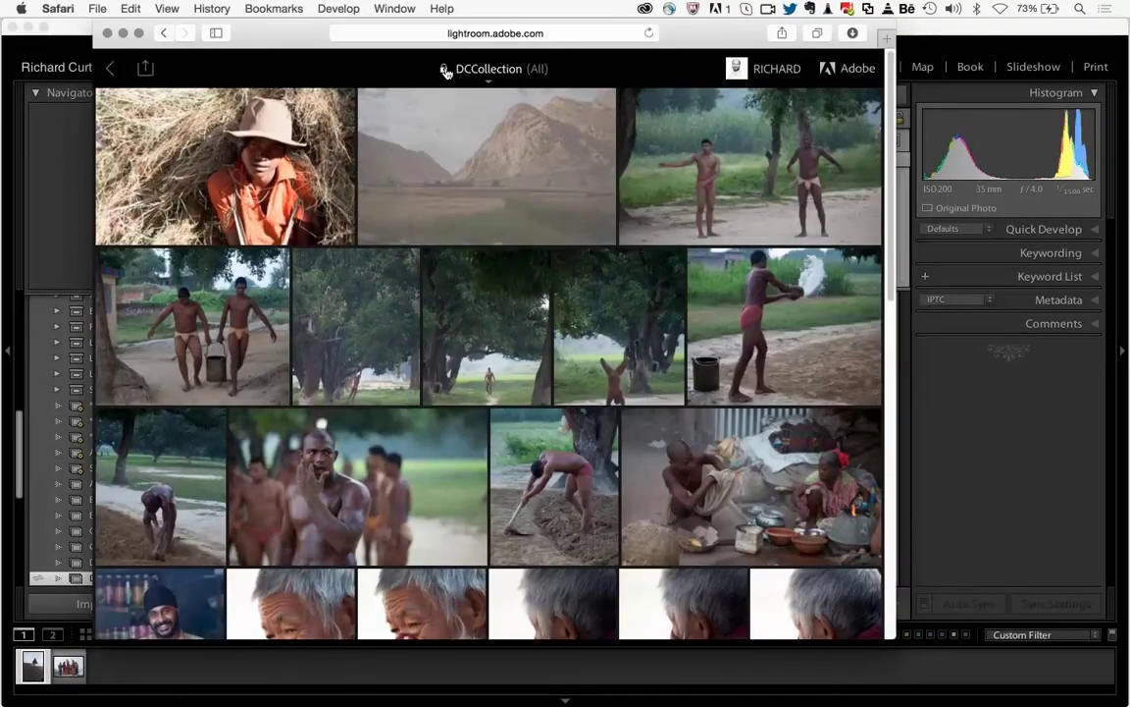
pyautogui.click(445, 71)
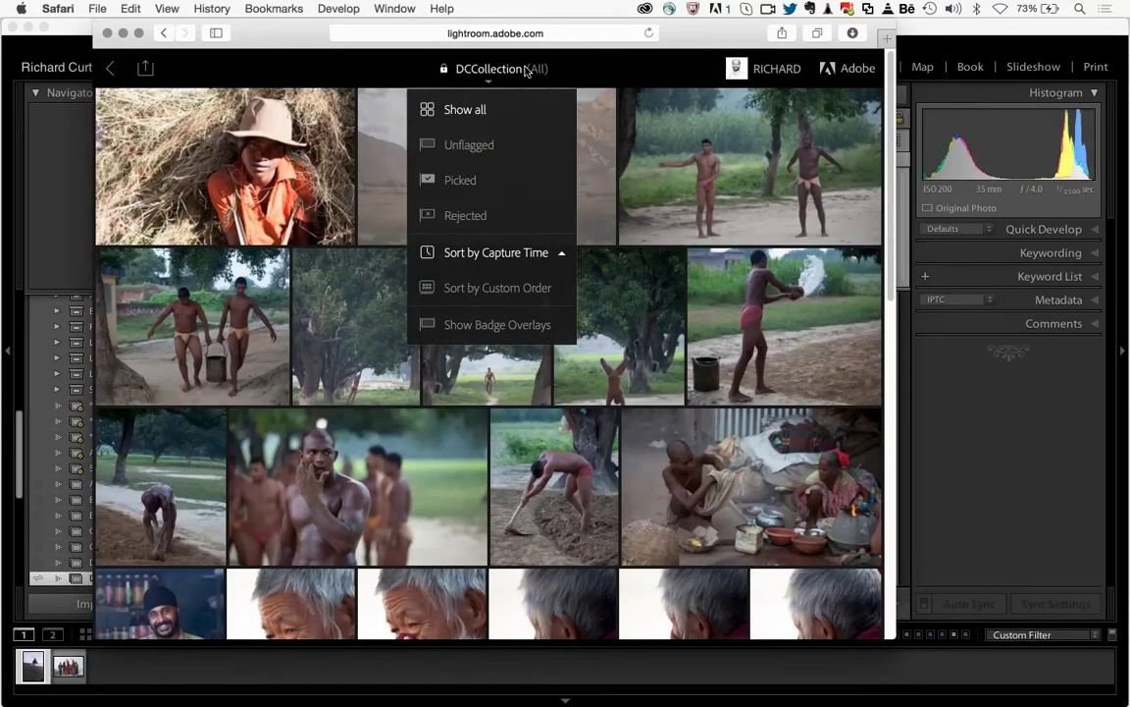
pyautogui.click(490, 71)
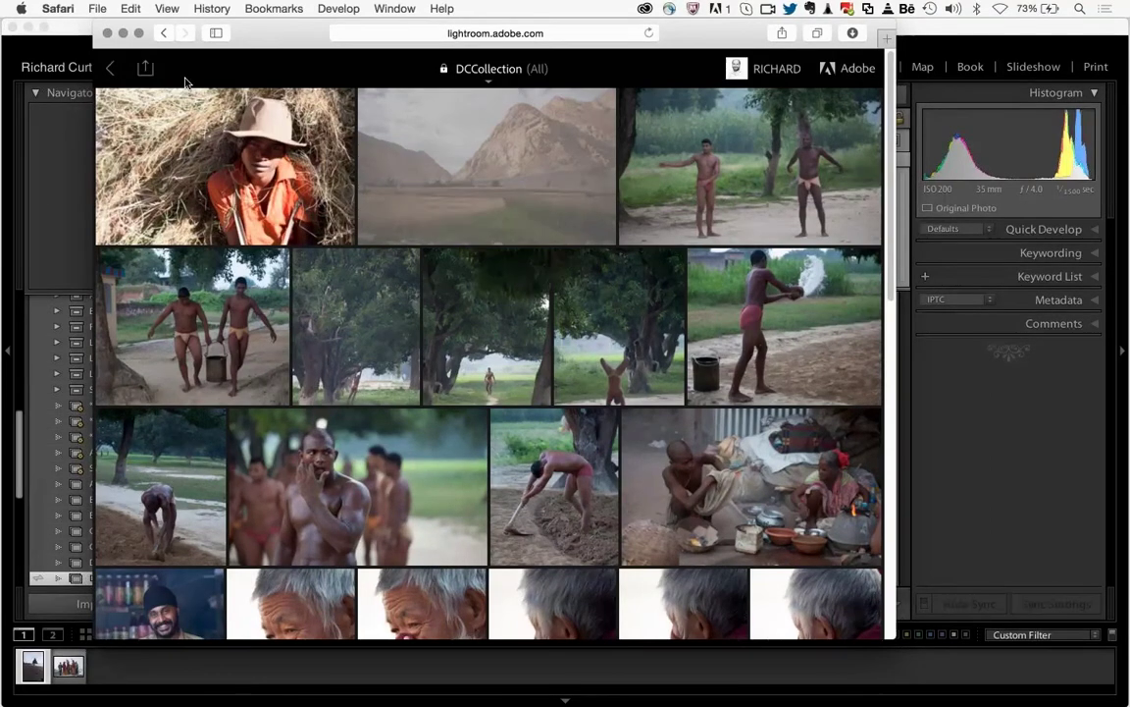
# - Set DCCollection to Shared so anyone with the link can view it, select its link and view the shared gallery
pyautogui.click(147, 69)
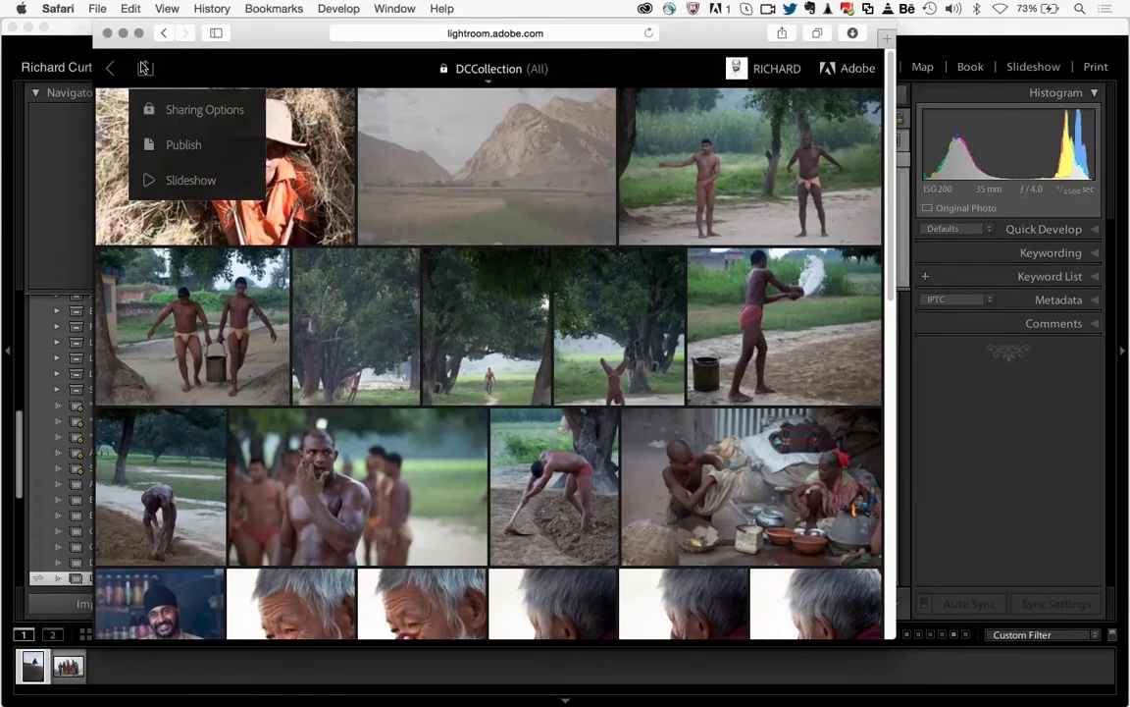
pyautogui.click(220, 114)
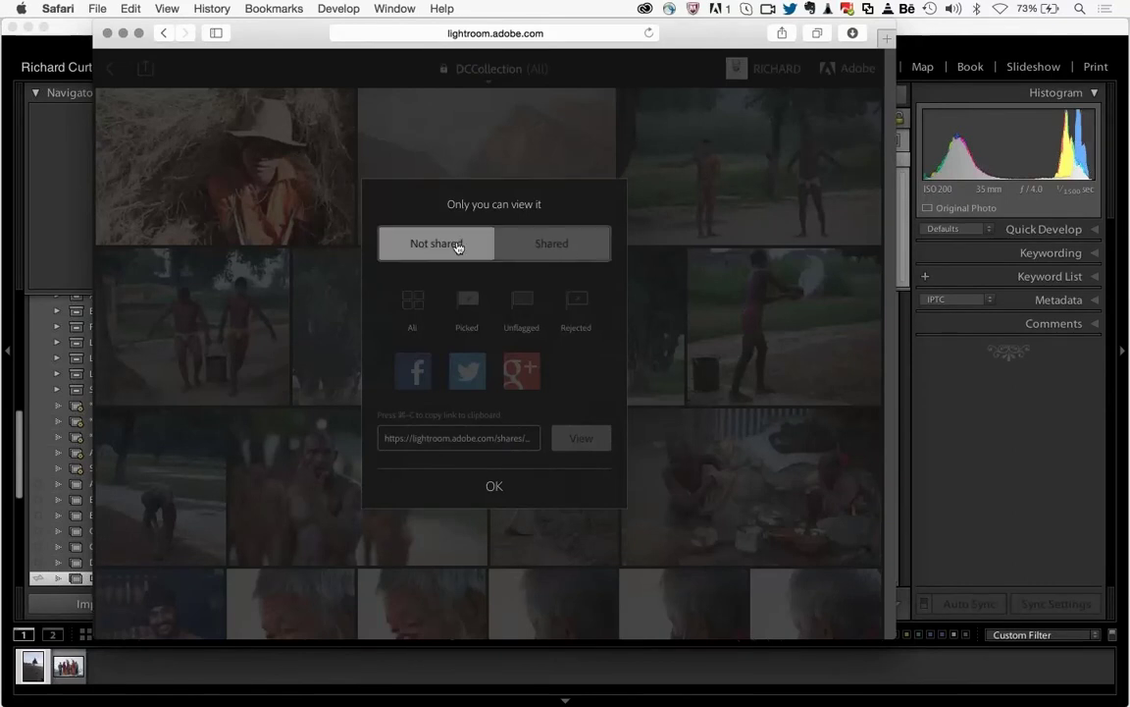
pyautogui.click(545, 253)
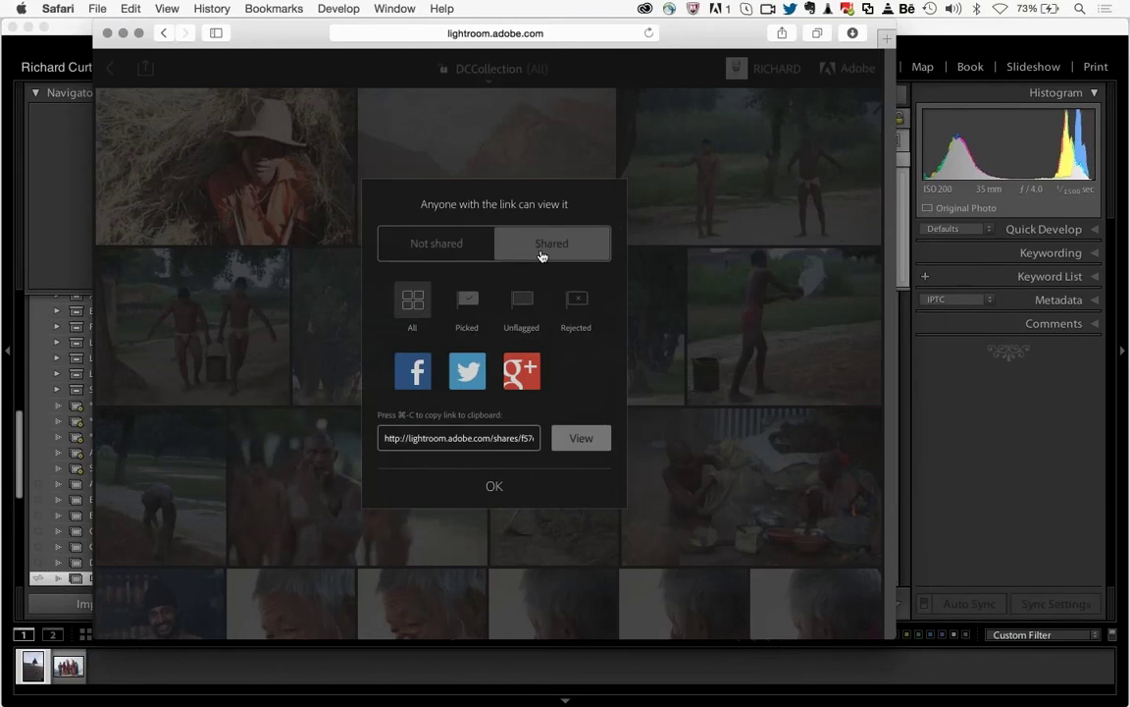
pyautogui.click(485, 442)
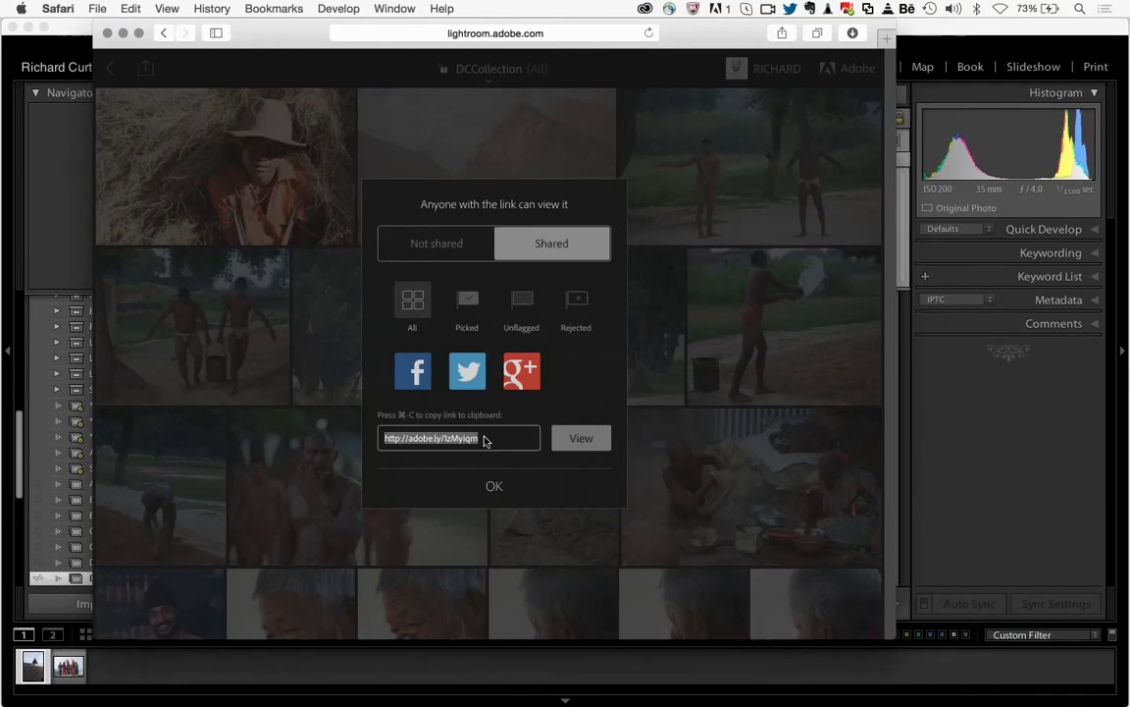
pyautogui.click(578, 439)
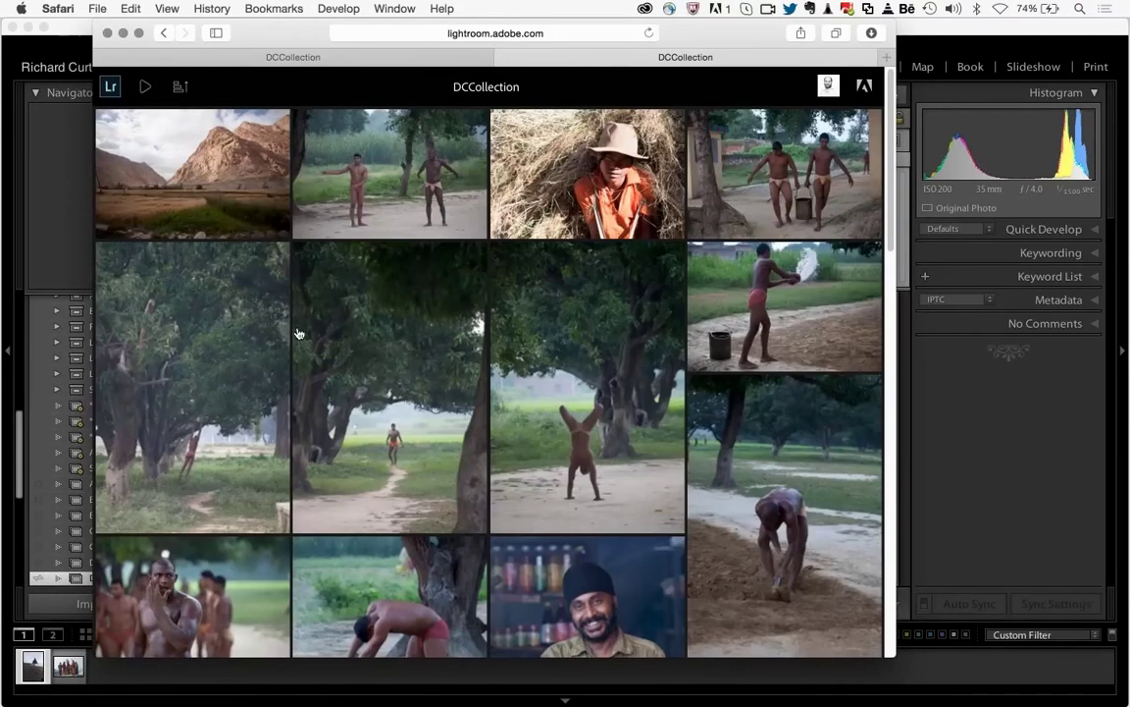
# - Post the comment "Great shot, can you remove the wires." on _MG_3605.CR2 in the shared gallery and like the photo
pyautogui.click(170, 150)
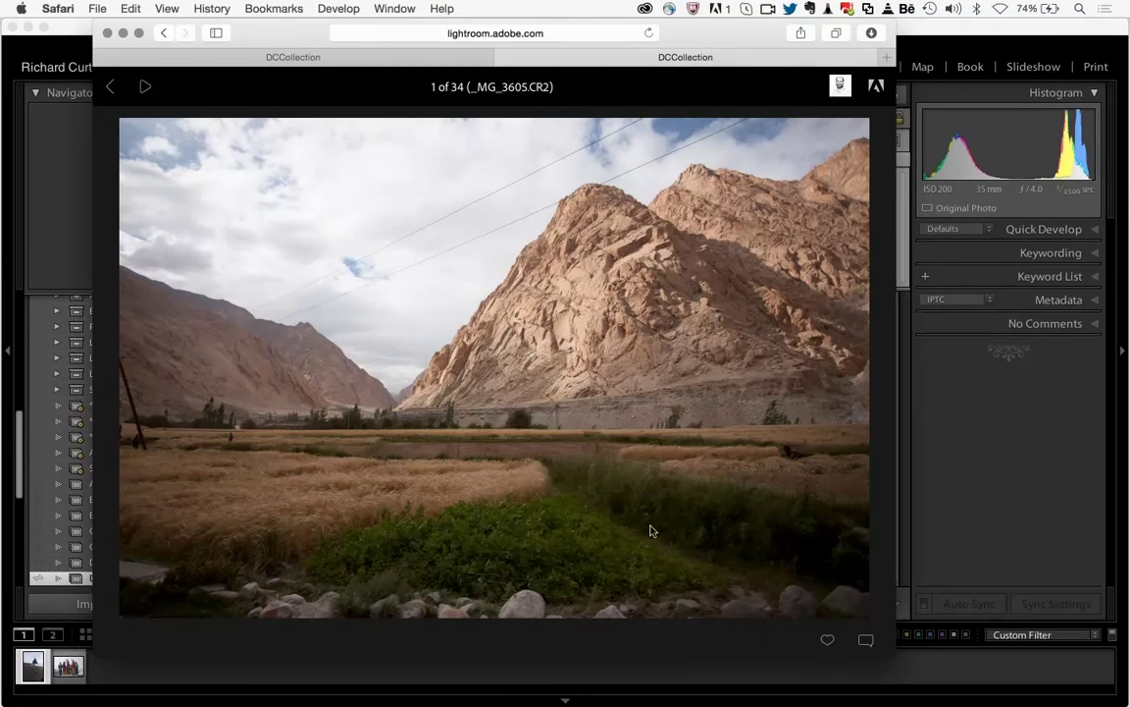
pyautogui.click(866, 640)
pyautogui.rightClick(773, 577)
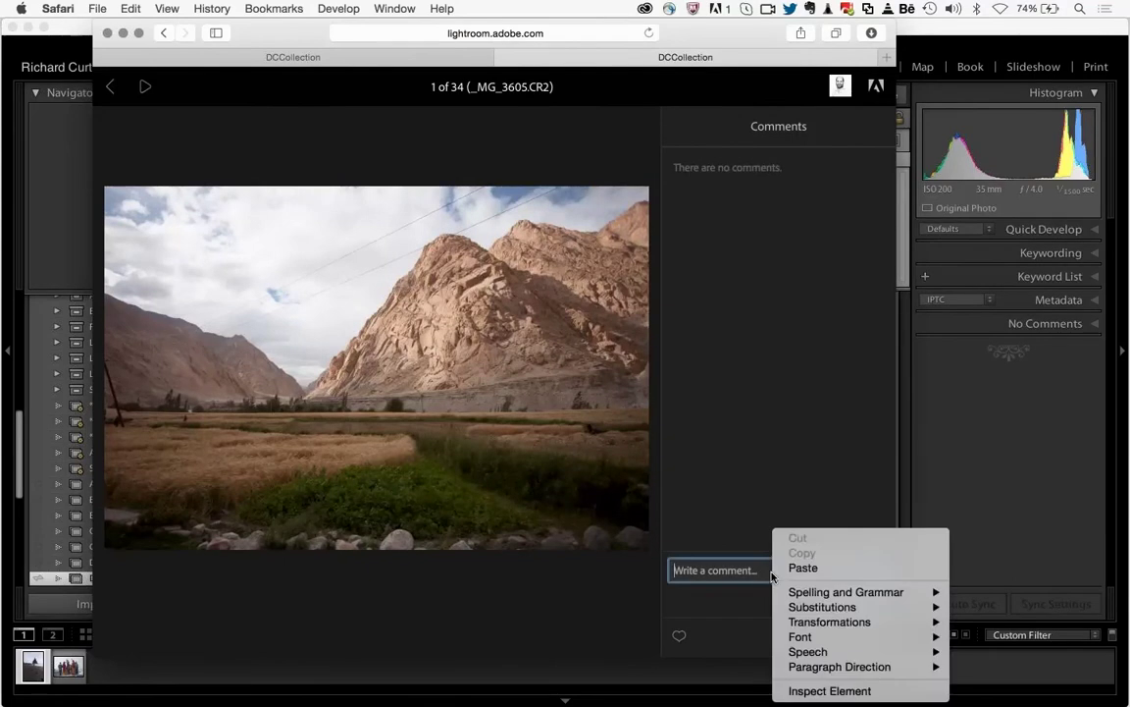
pyautogui.click(759, 576)
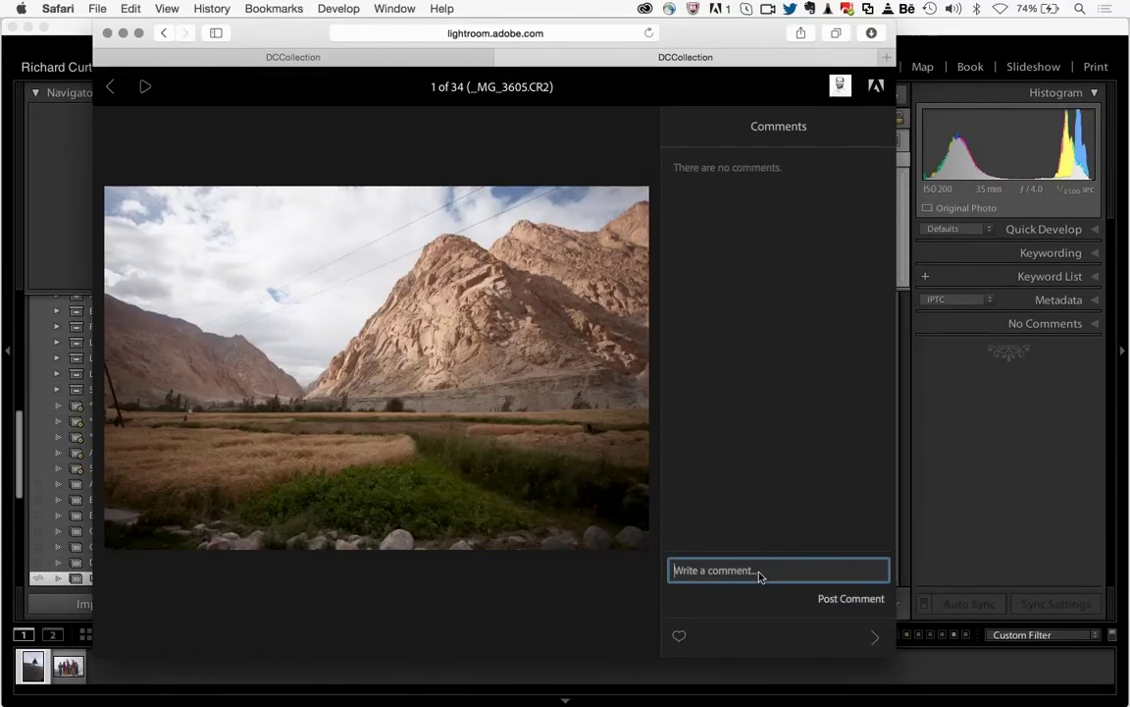
pyautogui.write('Great shot, can you remove the wires.')
pyautogui.click(853, 598)
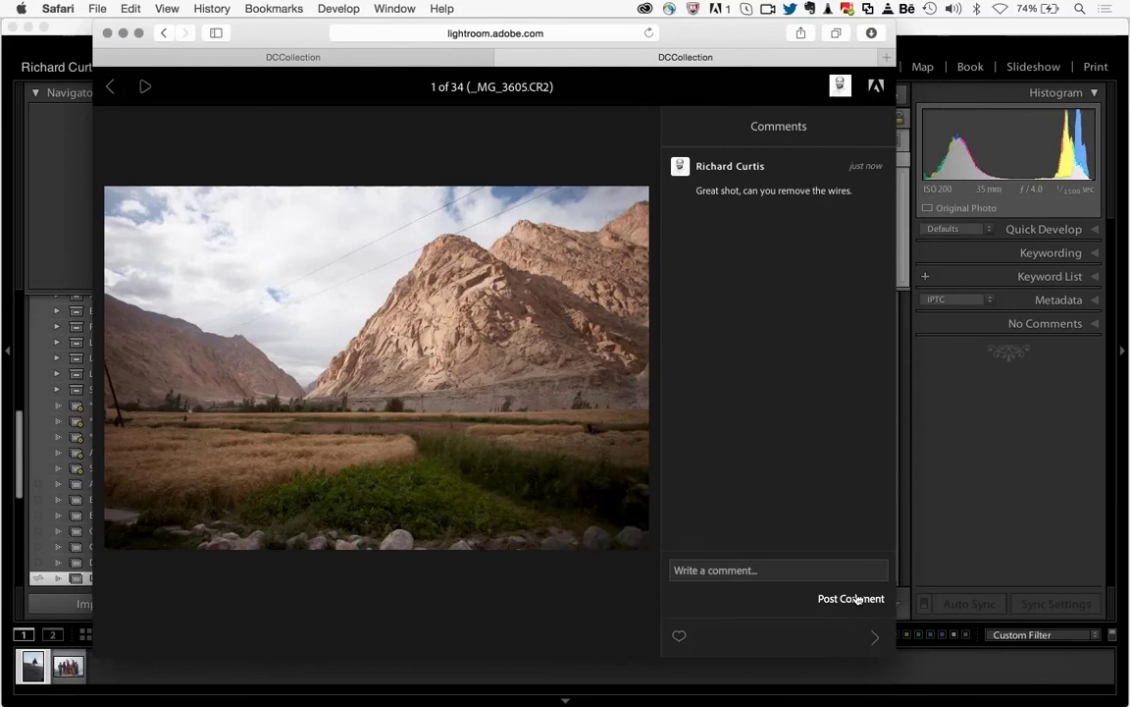
pyautogui.click(679, 635)
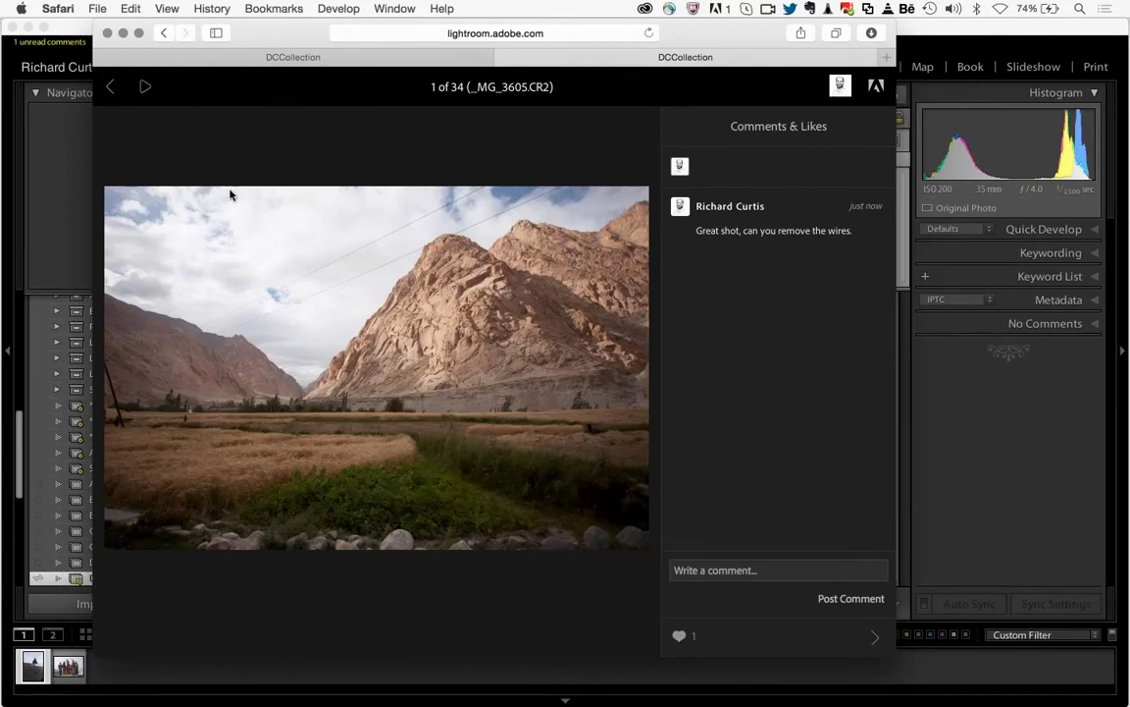
# - Minimise Safari, switch to Lightroom and review the new comments on DCCollection
pyautogui.click(124, 35)
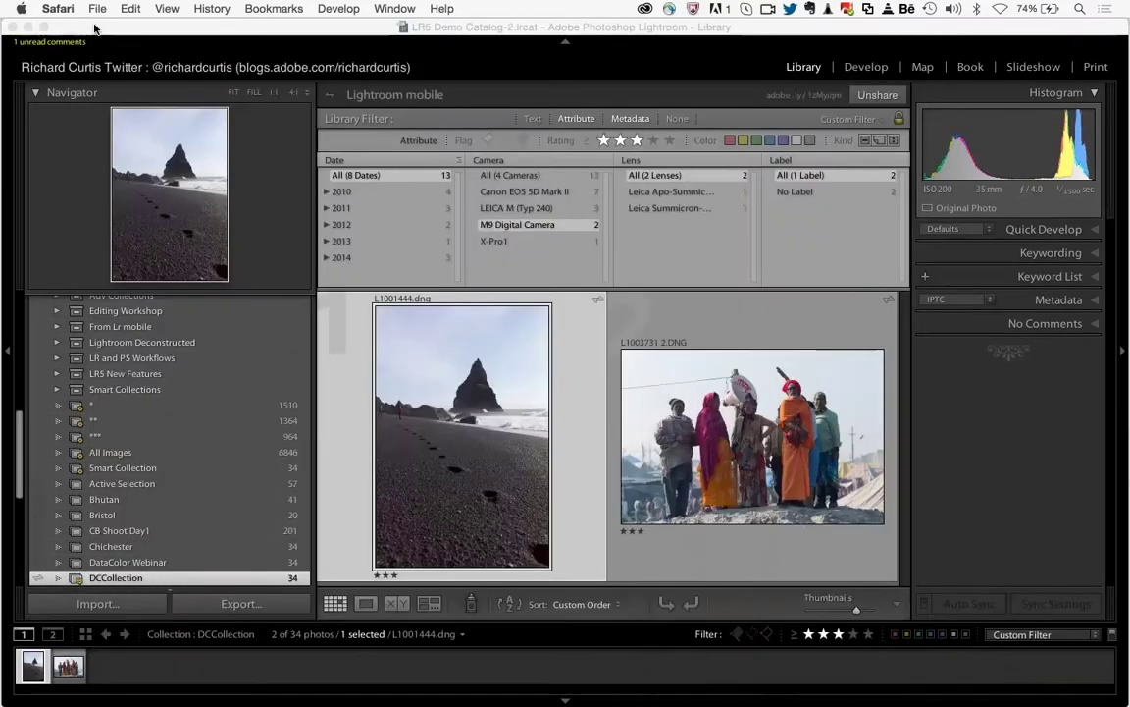
pyautogui.moveTo(88, 27); pyautogui.dragTo(115, 26)
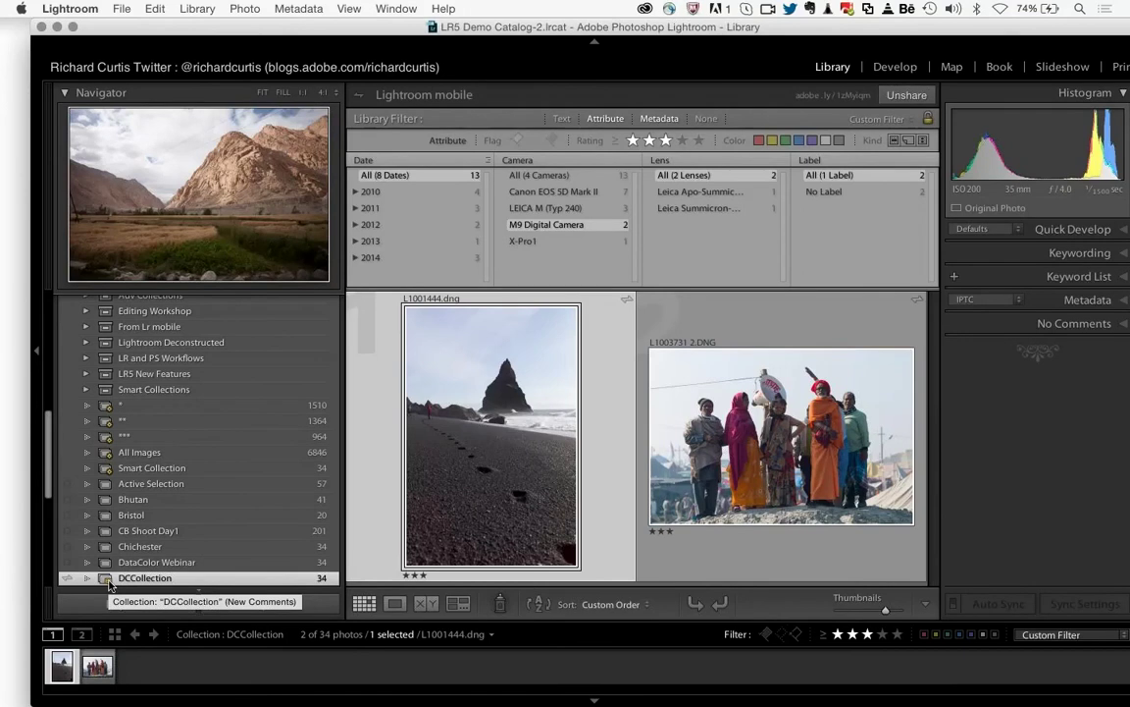
pyautogui.rightClick(109, 580)
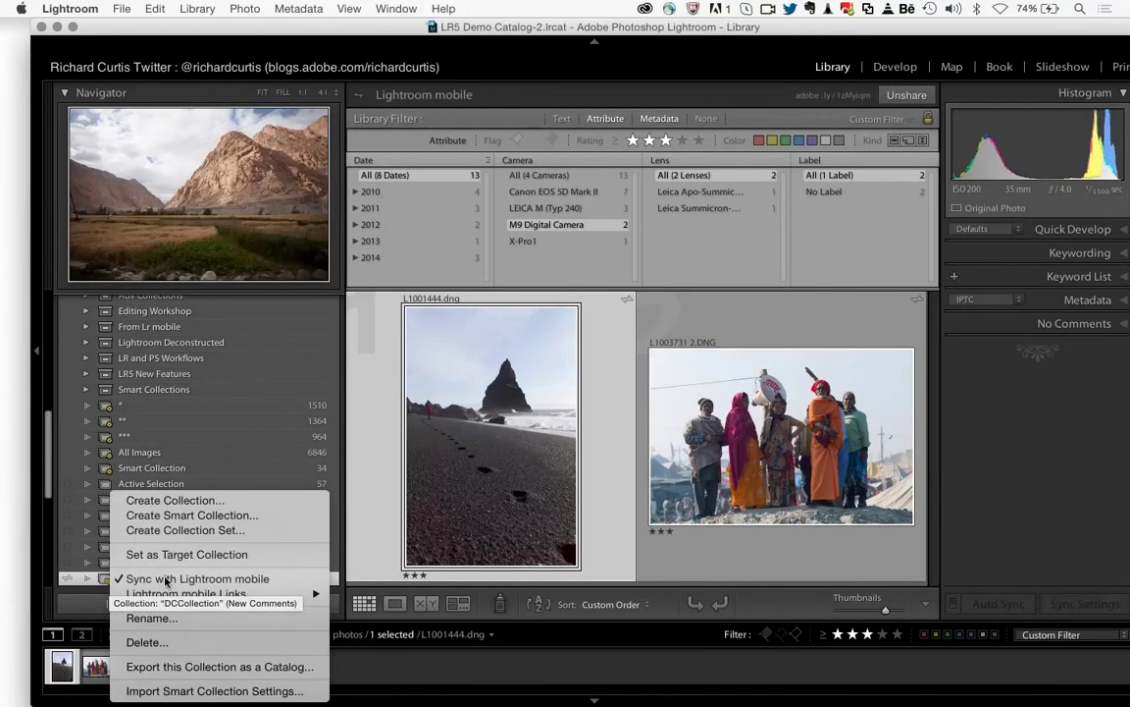
pyautogui.click(362, 471)
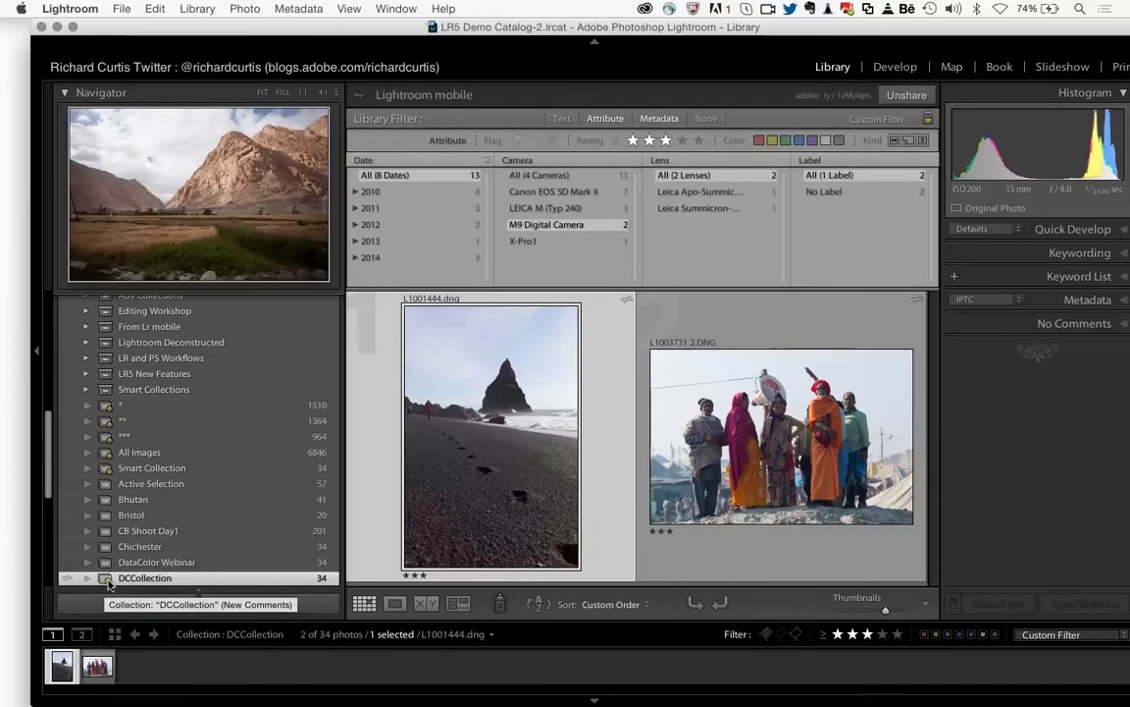
pyautogui.click(110, 581)
pyautogui.click(171, 604)
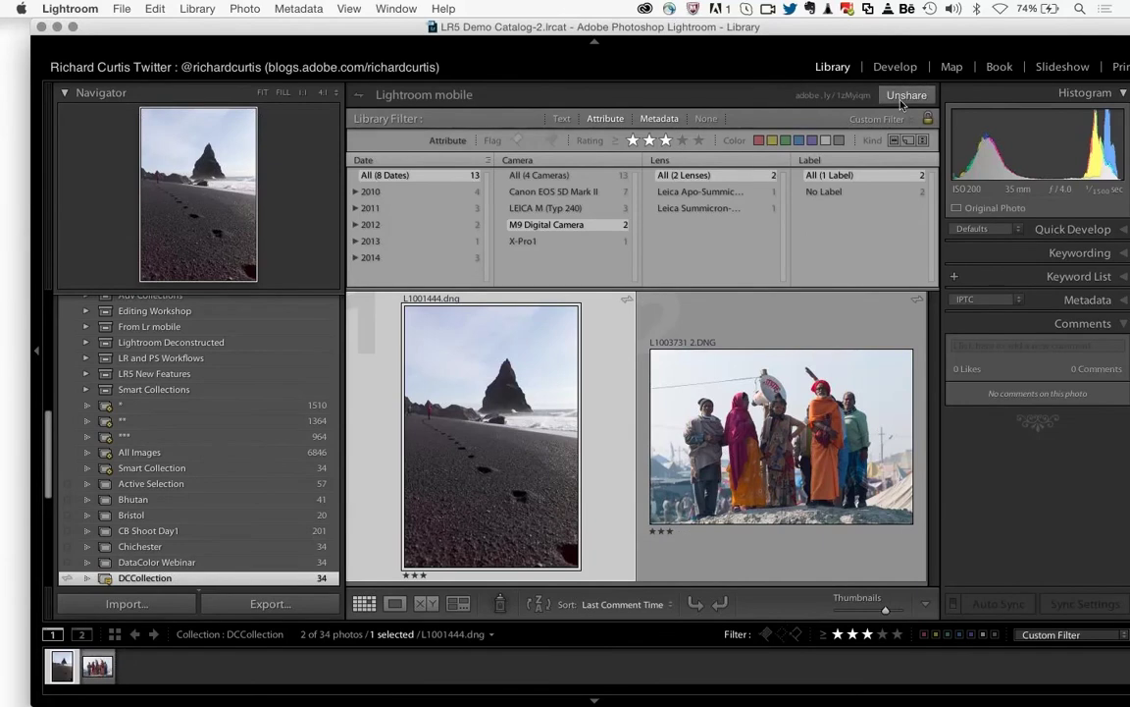
# - Set the library filter to Filters Off and review the comments on DCCollection again
pyautogui.click(878, 118)
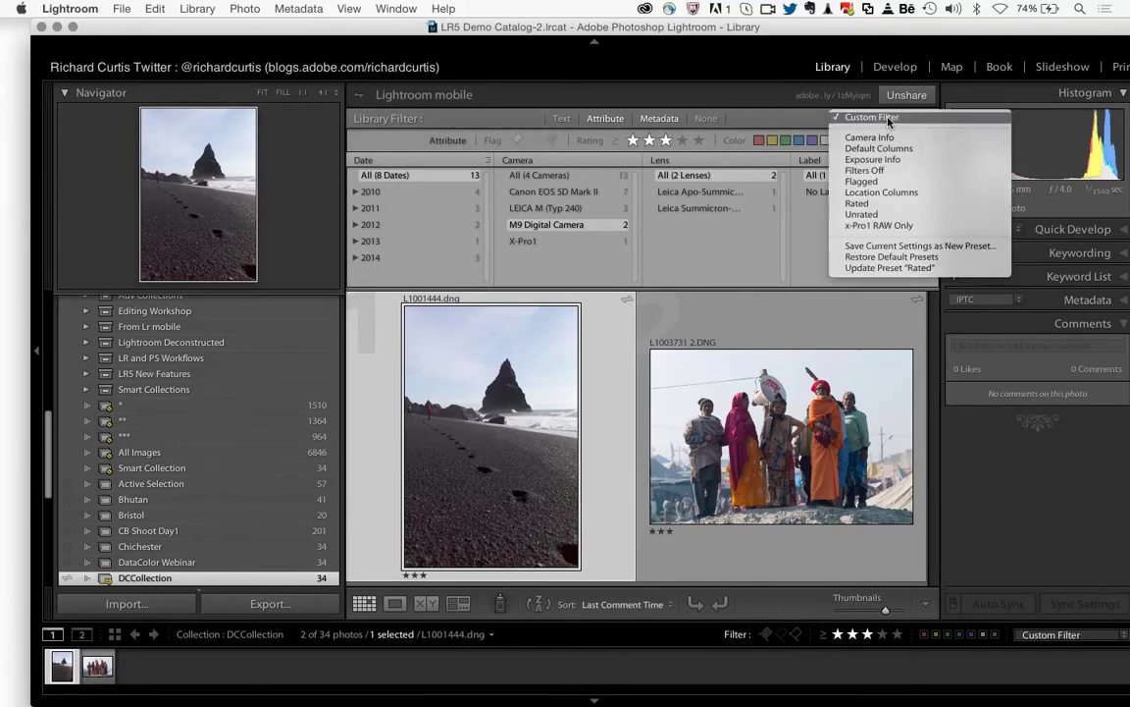
pyautogui.click(873, 171)
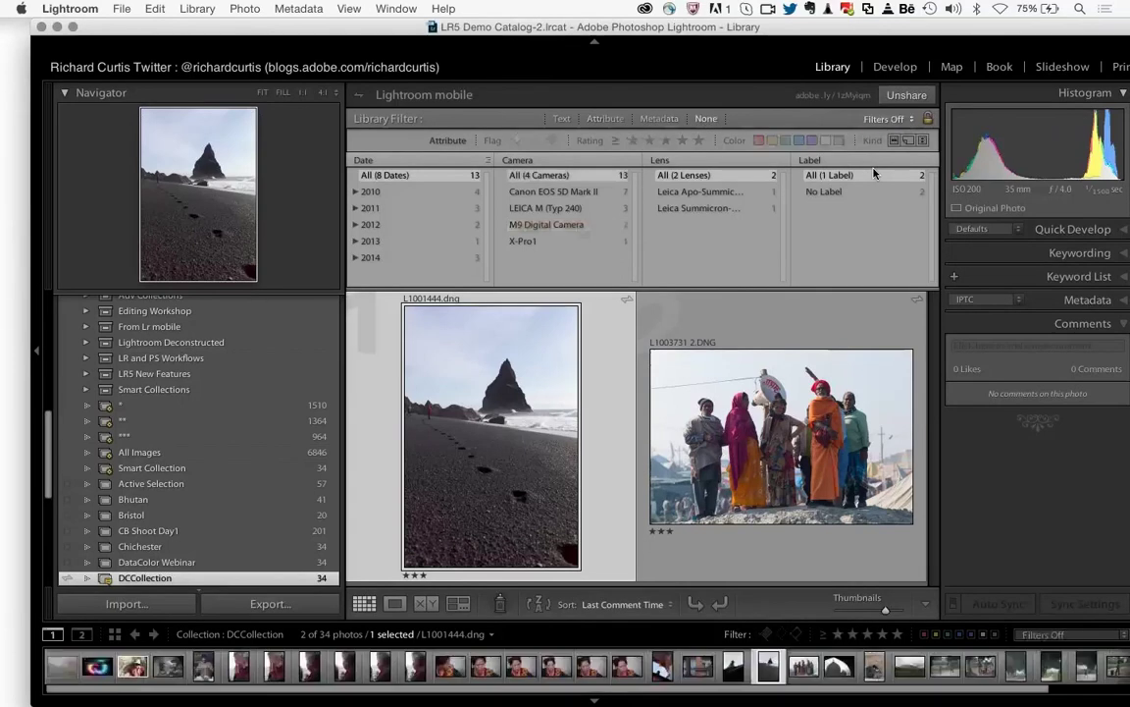
pyautogui.click(106, 579)
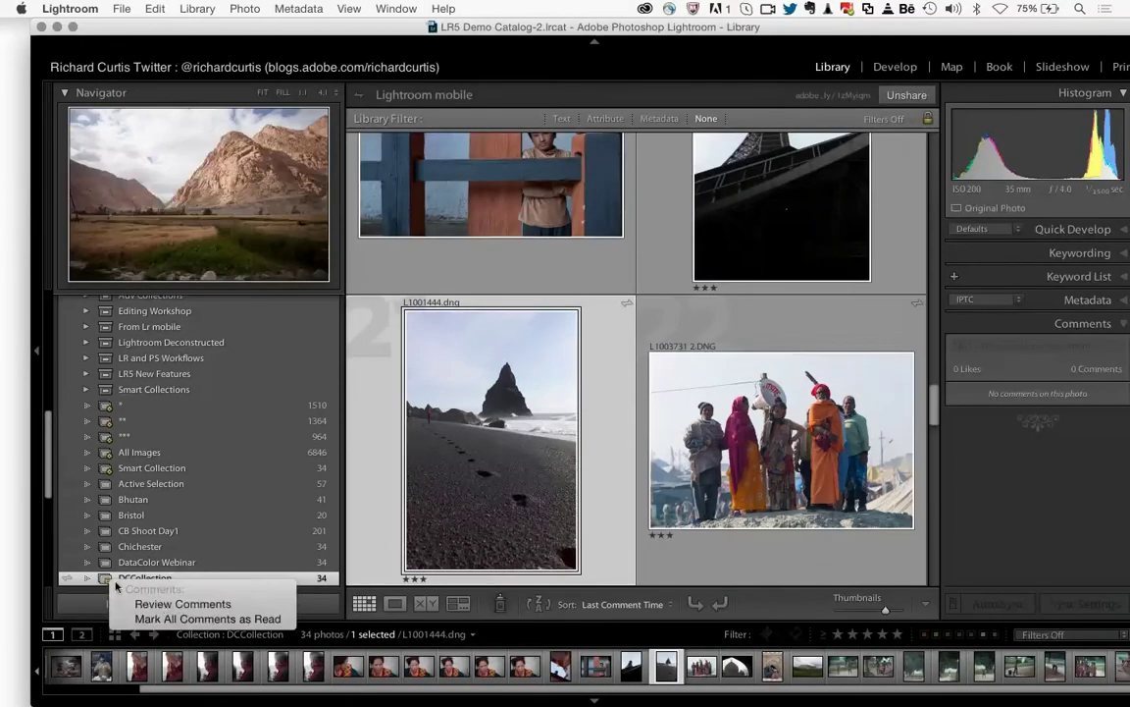
pyautogui.click(160, 604)
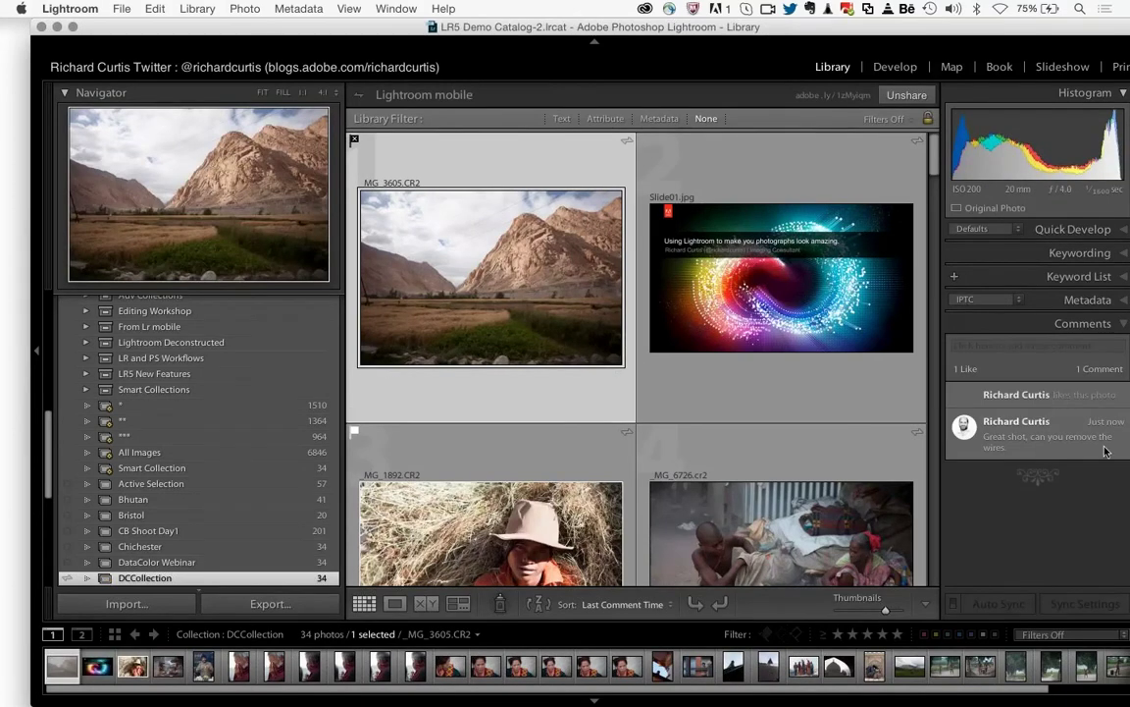
pyautogui.click(71, 28)
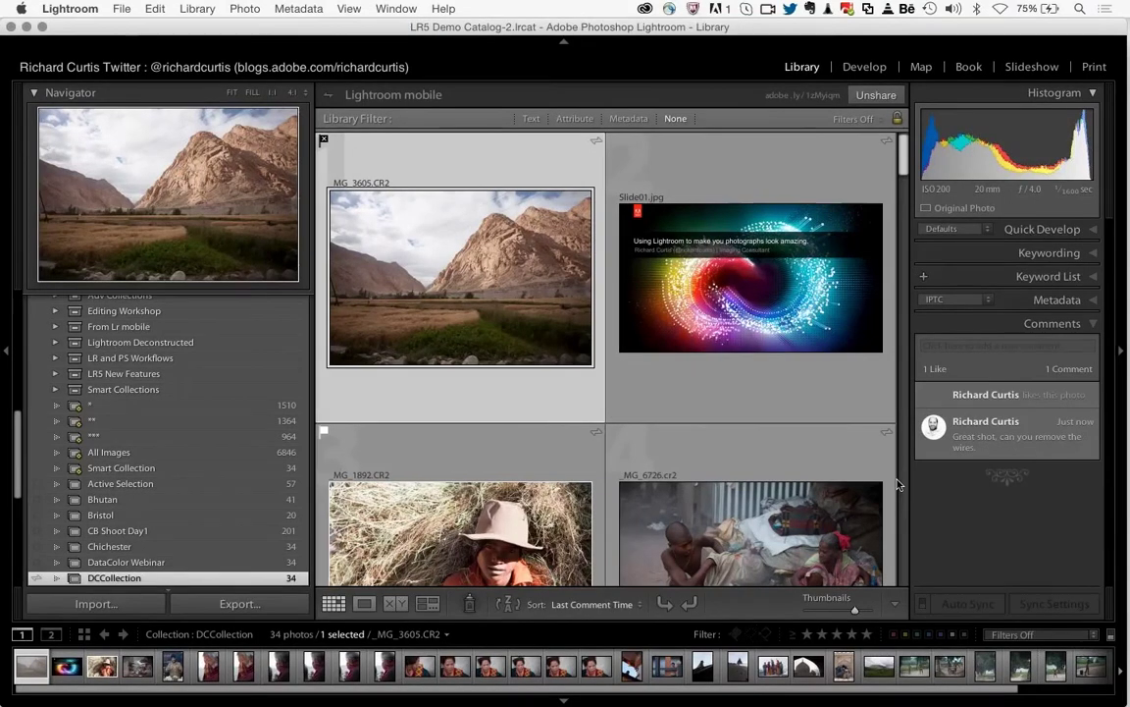
# - Add the reply "Thanks, great CC" to the comments on _MG_3605.CR2
pyautogui.click(1021, 347)
pyautogui.write('Thanks, gr')
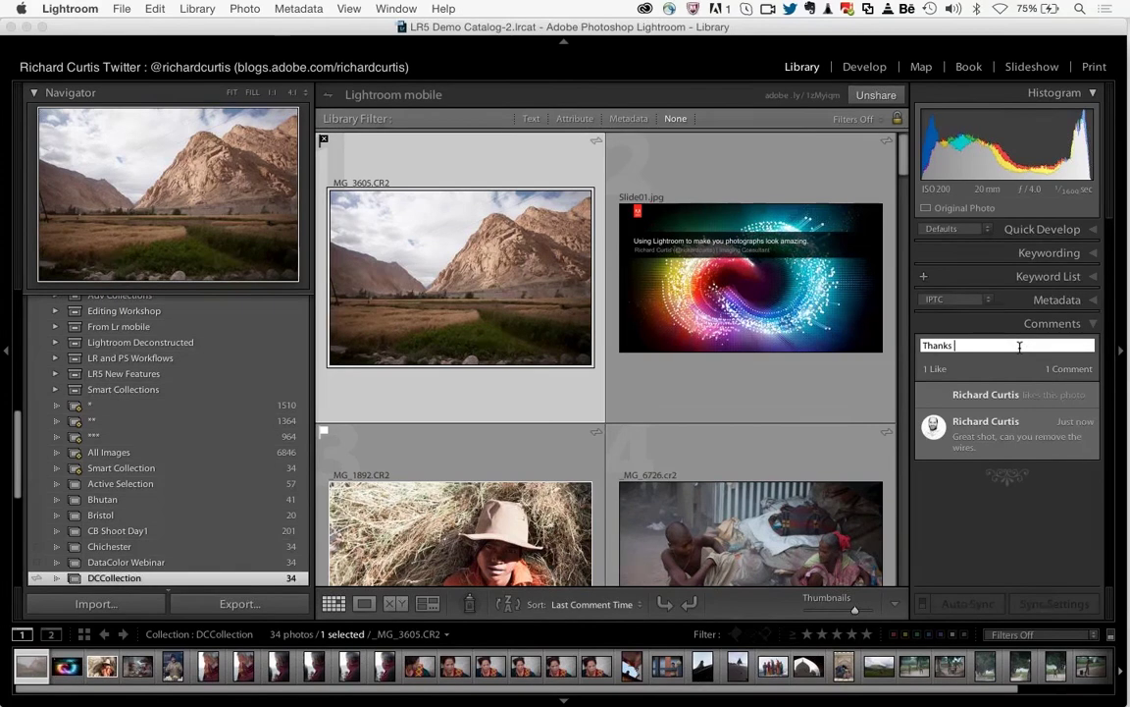
pyautogui.write('eat')
pyautogui.press('Return')
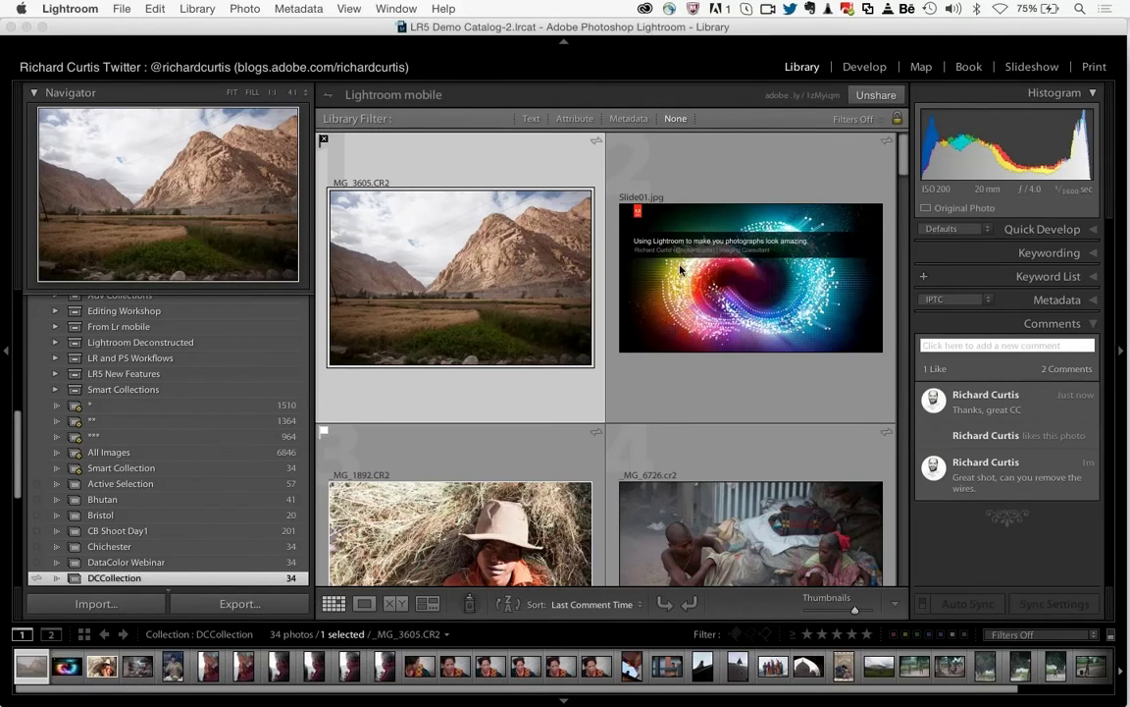
pyautogui.scroll(-5, 658, 410)
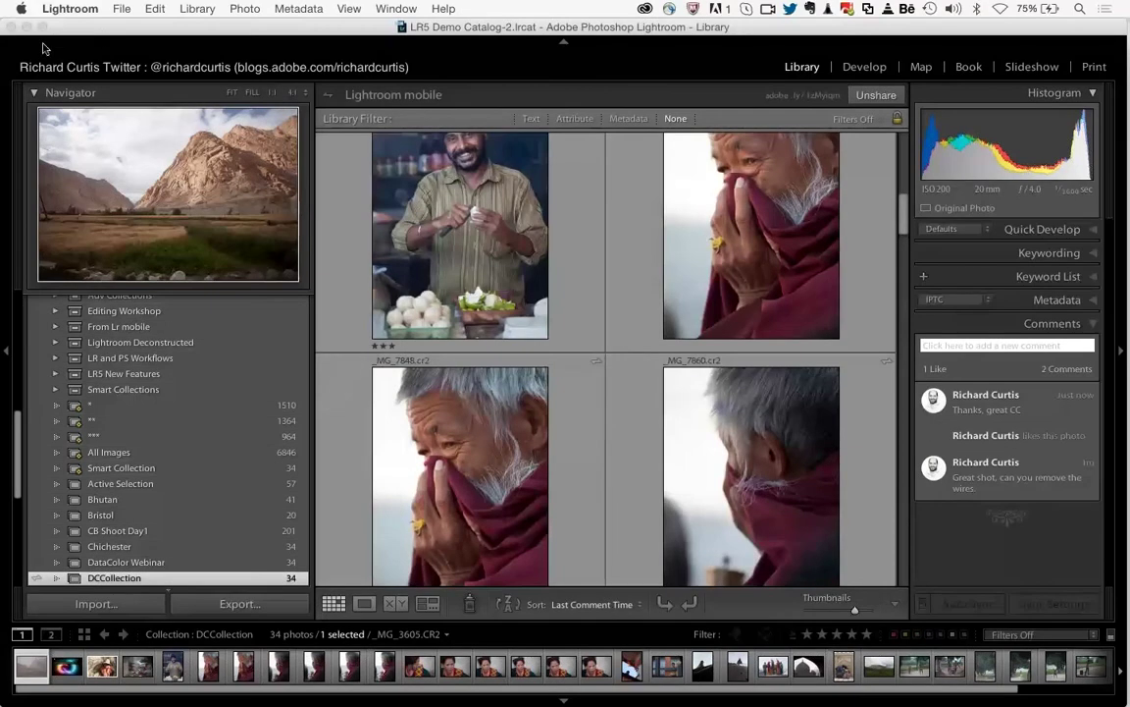
pyautogui.moveTo(42, 47)
pyautogui.mouseDown()
pyautogui.moveTo(249, 87)
pyautogui.moveTo(61, 52)
pyautogui.mouseUp()
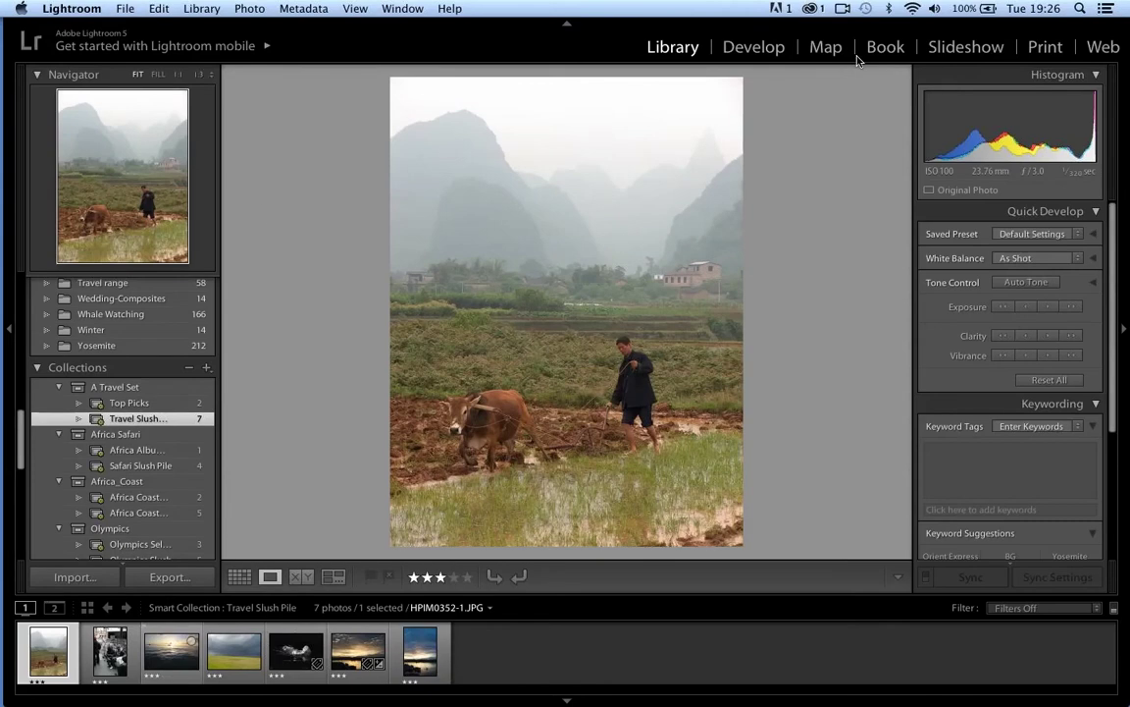
# - View the collection set A Travel Set and its smart collections Top Picks and Travel Slush Pile
pyautogui.moveTo(86, 450)
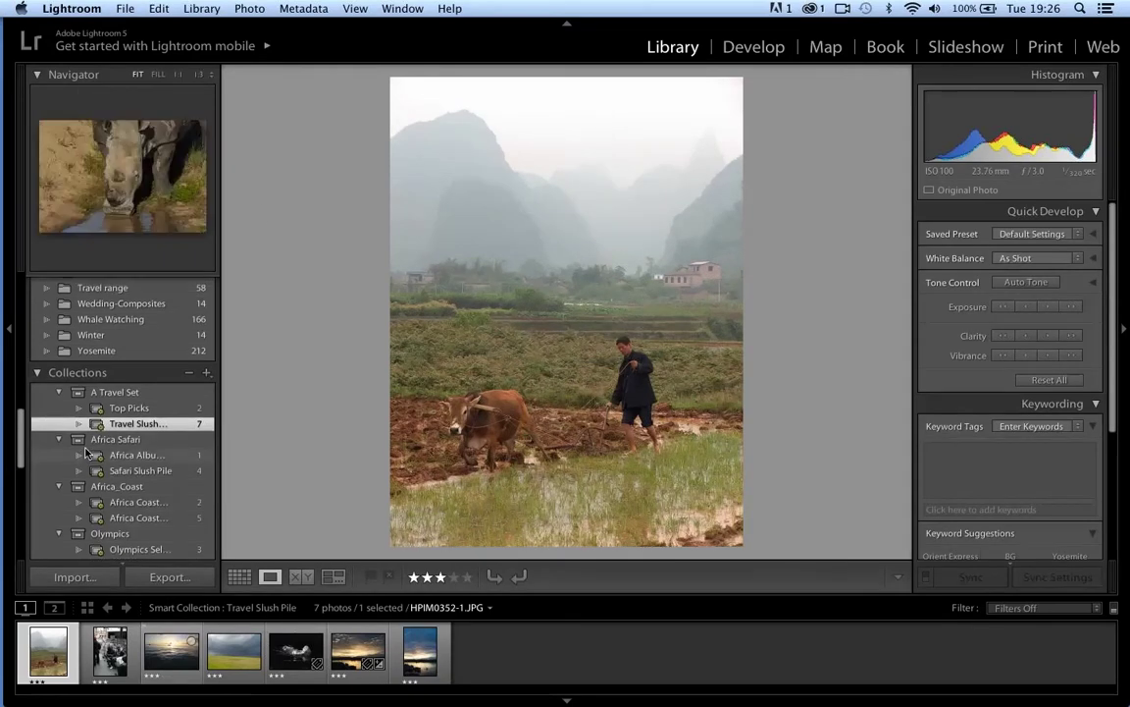
pyautogui.scroll(10, 86, 451)
pyautogui.scroll(-5, 86, 451)
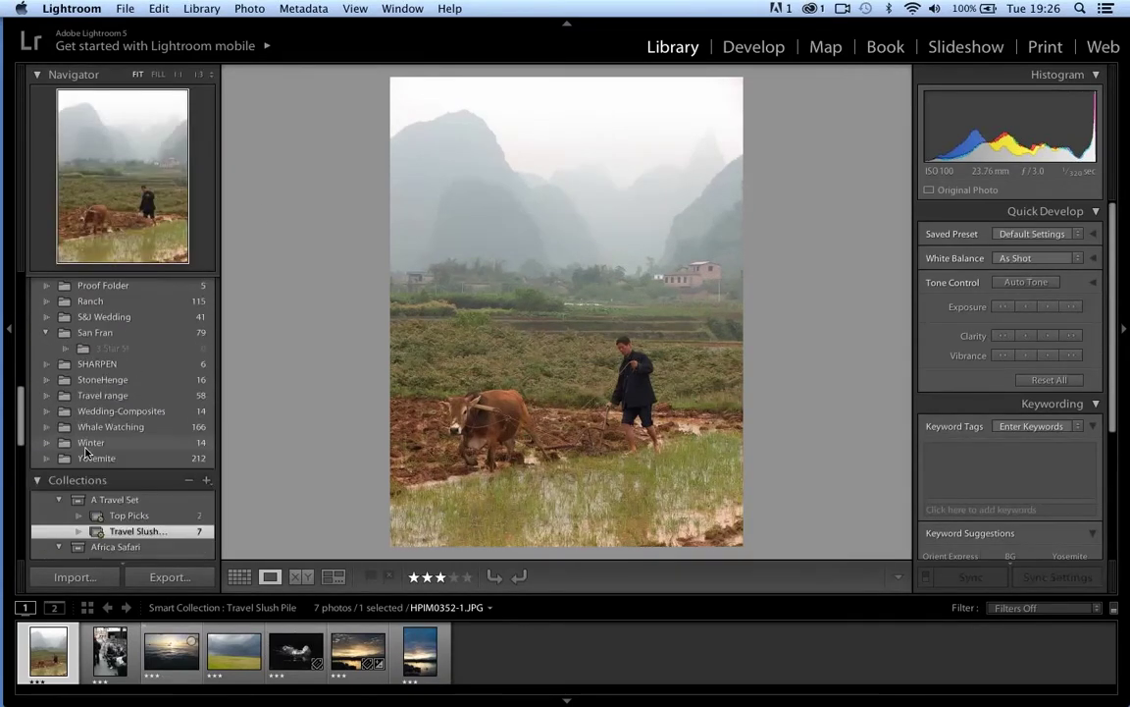
pyautogui.scroll(-5, 87, 453)
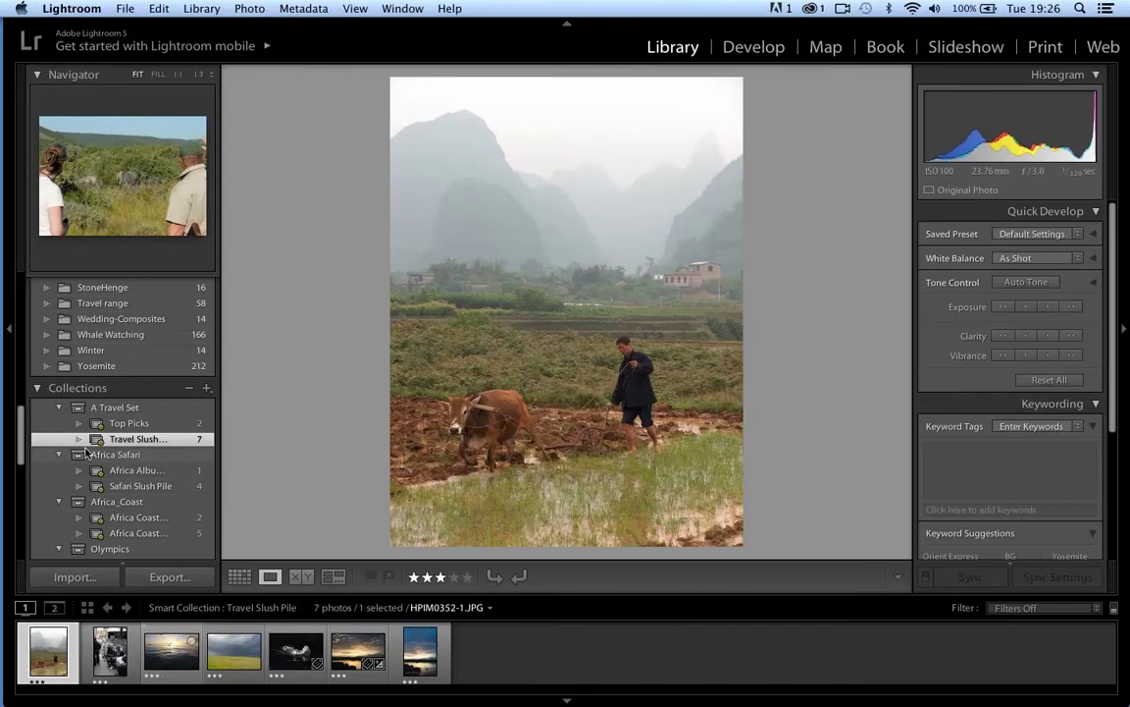
pyautogui.click(128, 409)
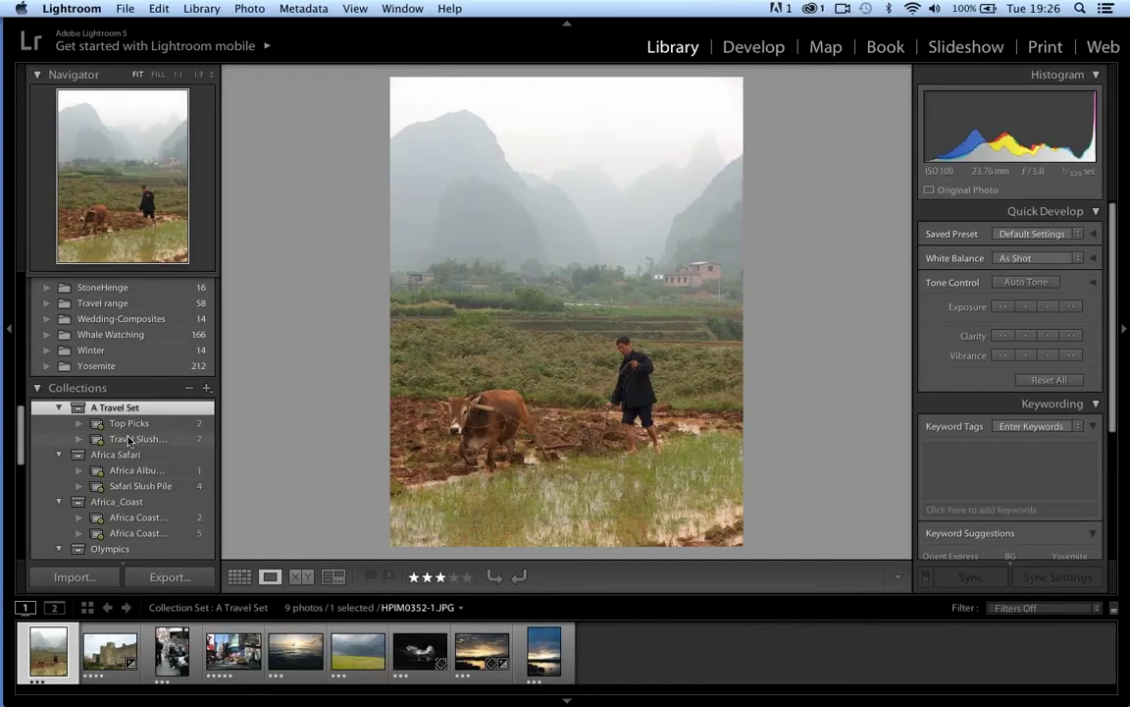
pyautogui.click(128, 423)
pyautogui.click(132, 438)
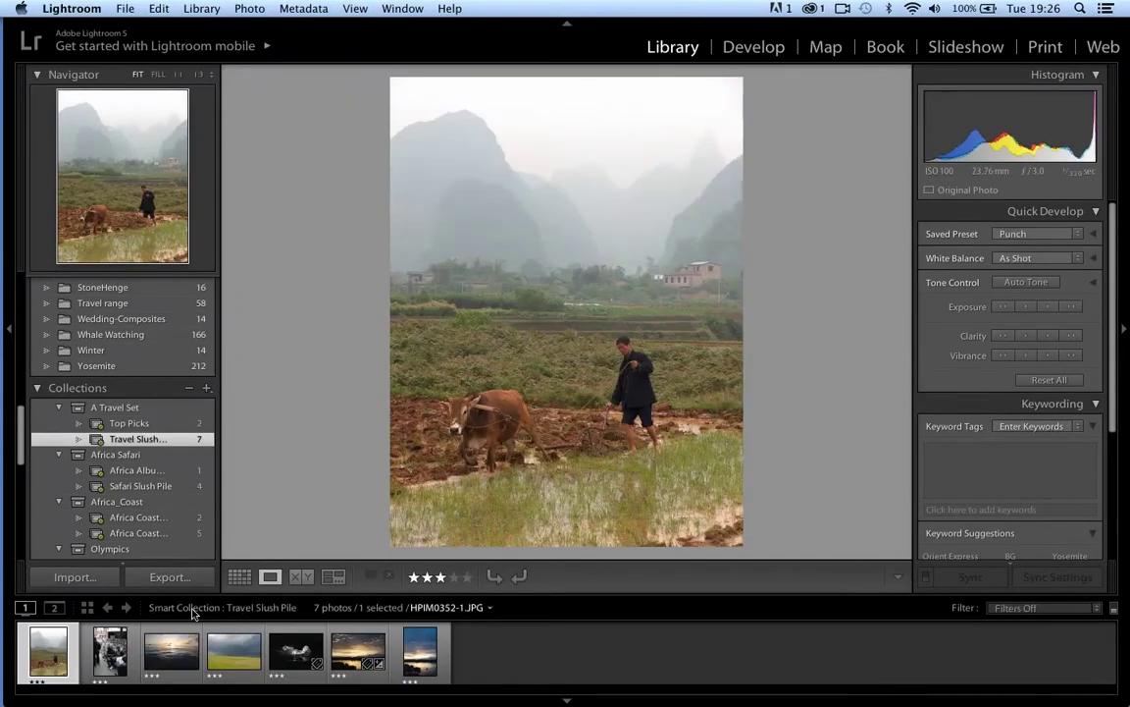
# - View the otter photo from Travel Slush Pile and the Top Picks collection in Develop, and return to Library loupe view
pyautogui.click(742, 54)
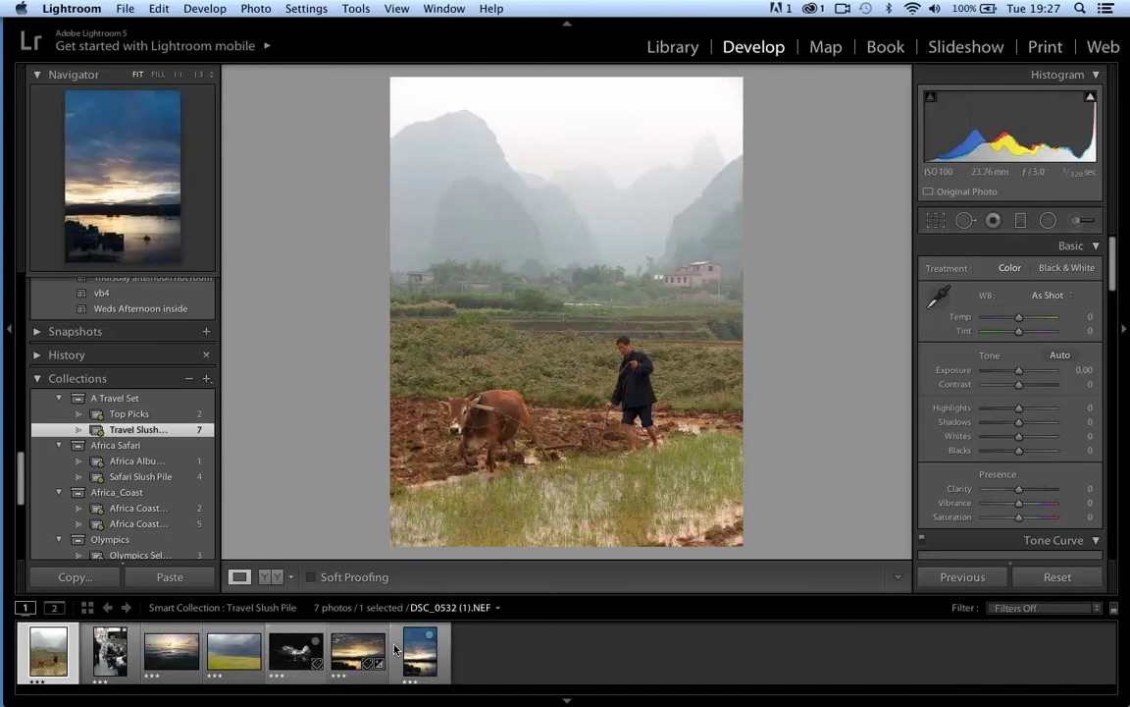
pyautogui.click(293, 653)
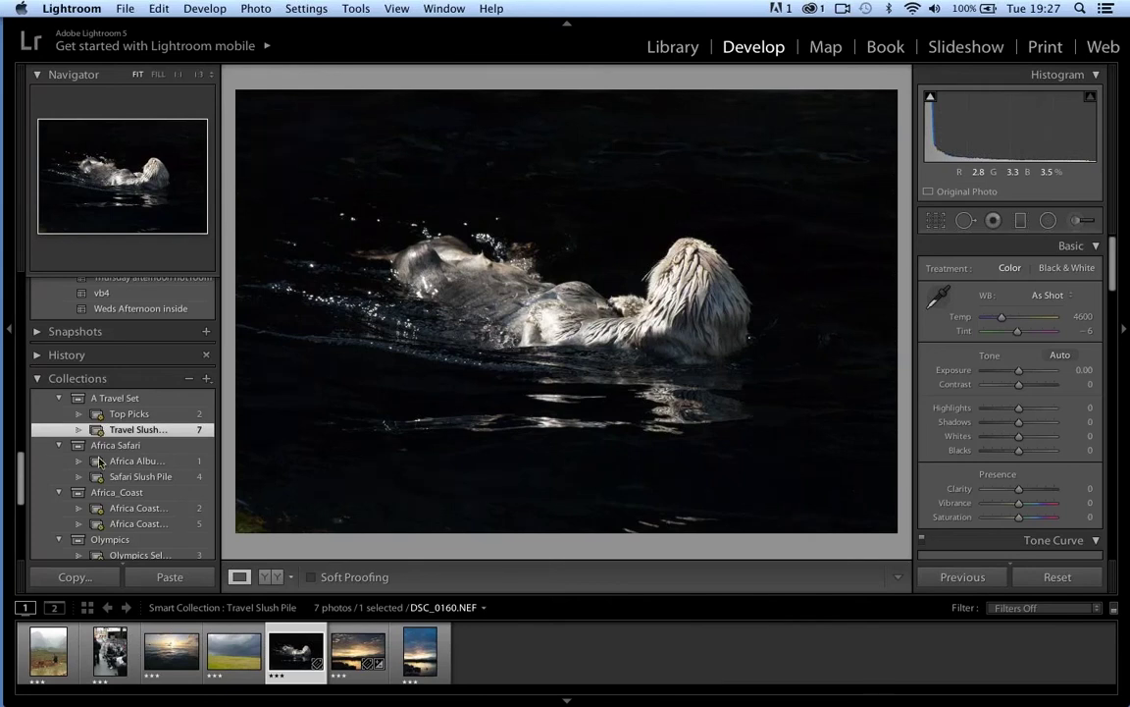
pyautogui.click(136, 416)
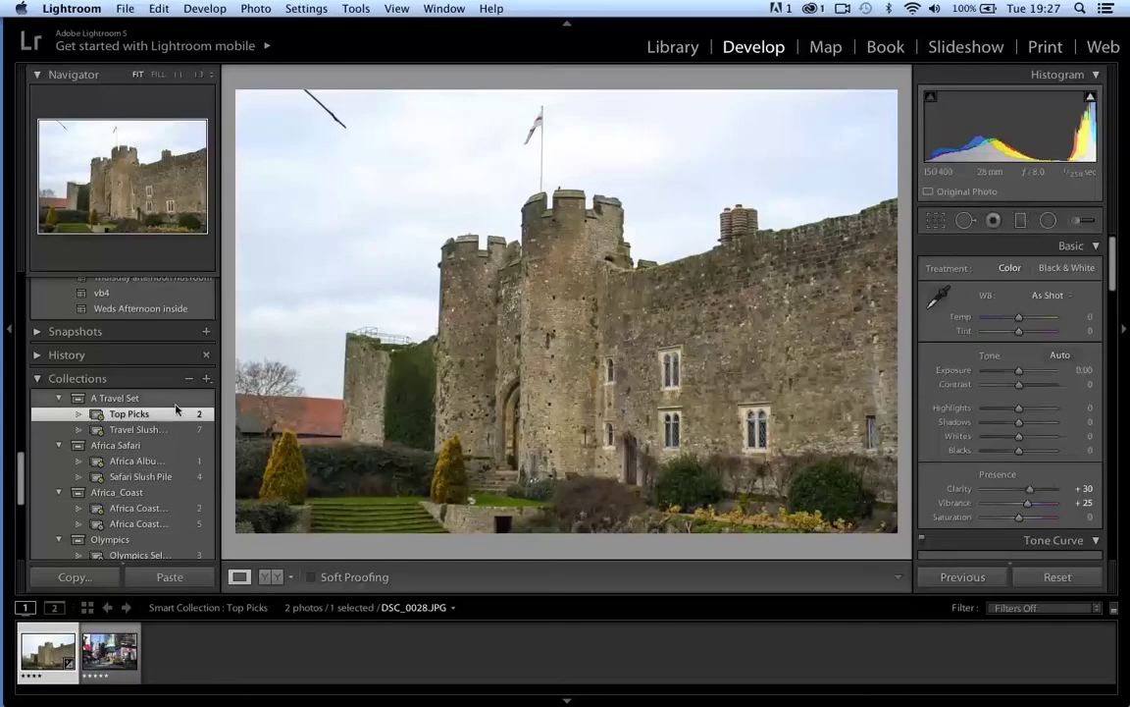
pyautogui.press('e')
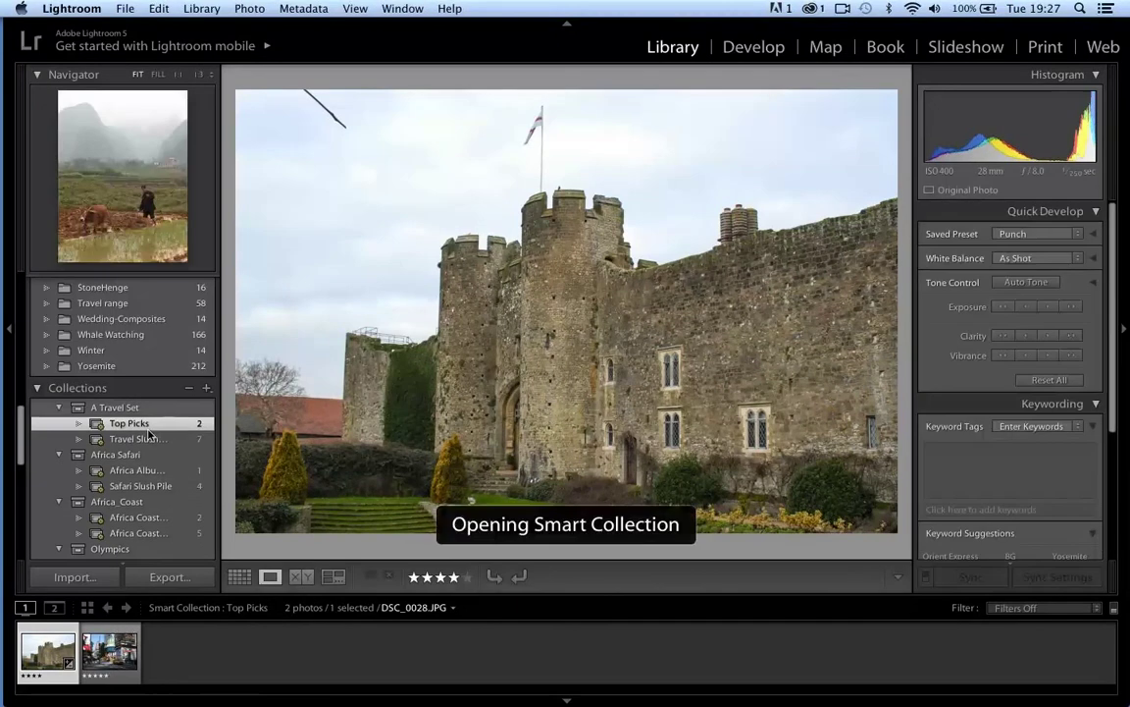
# - Rate the otter photo DSC_0160.NEF in Travel Slush Pile five stars and open the Top Picks smart collection
pyautogui.click(138, 438)
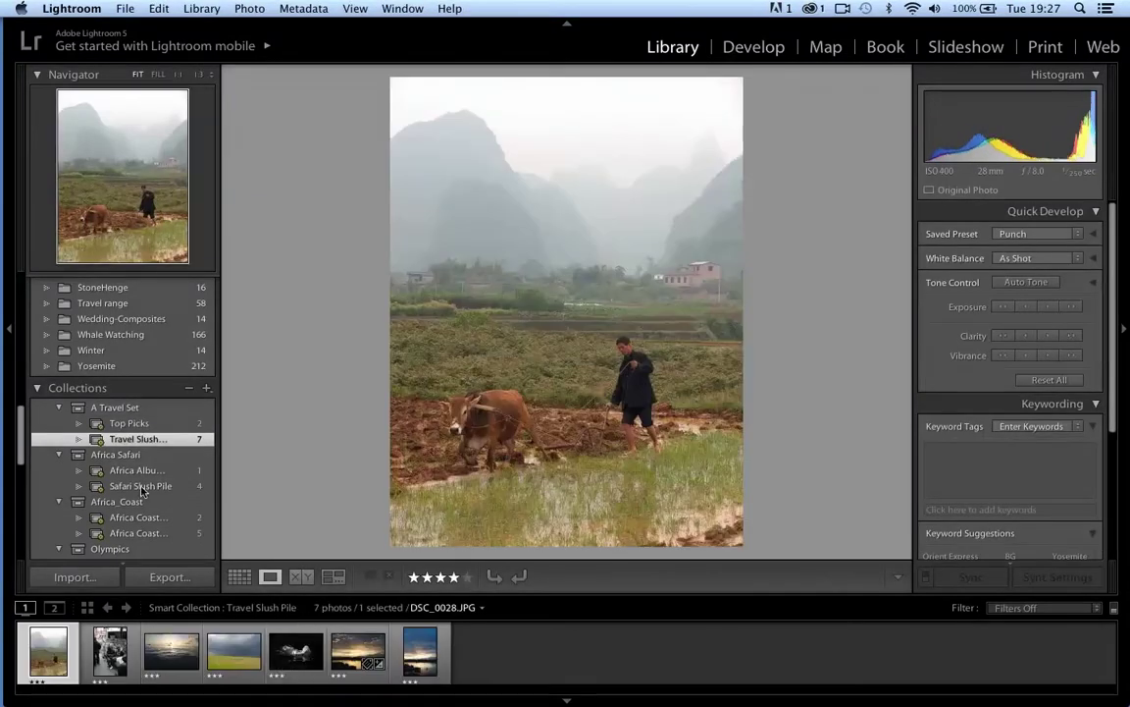
pyautogui.click(283, 662)
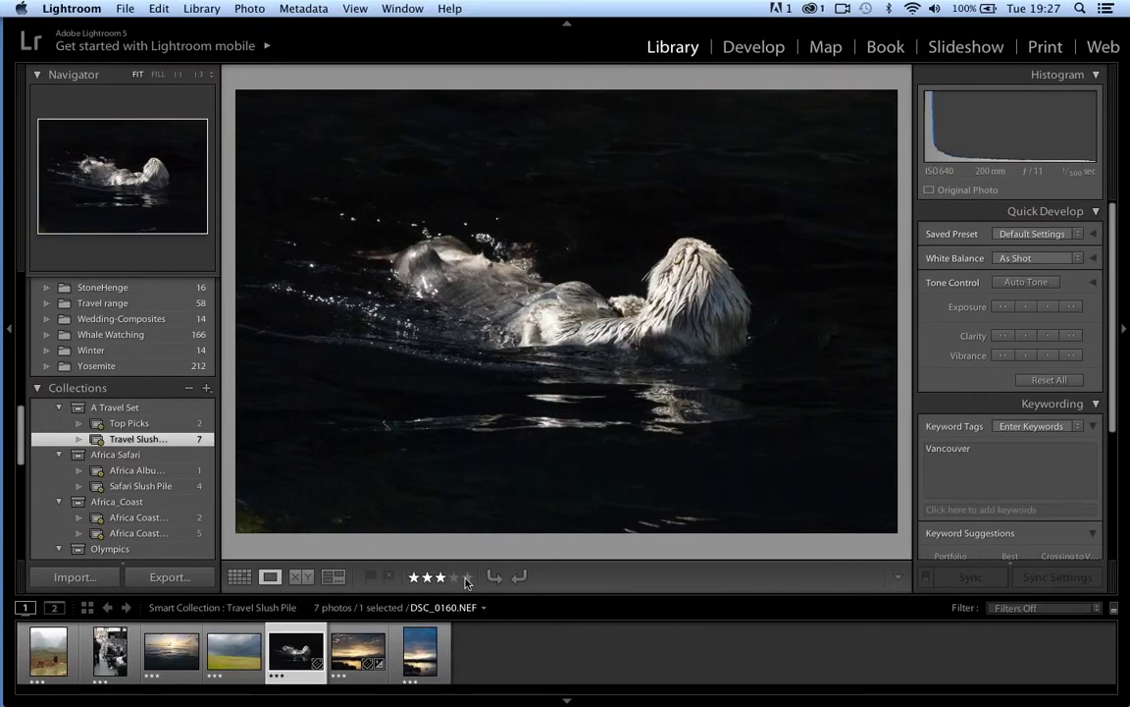
pyautogui.click(467, 578)
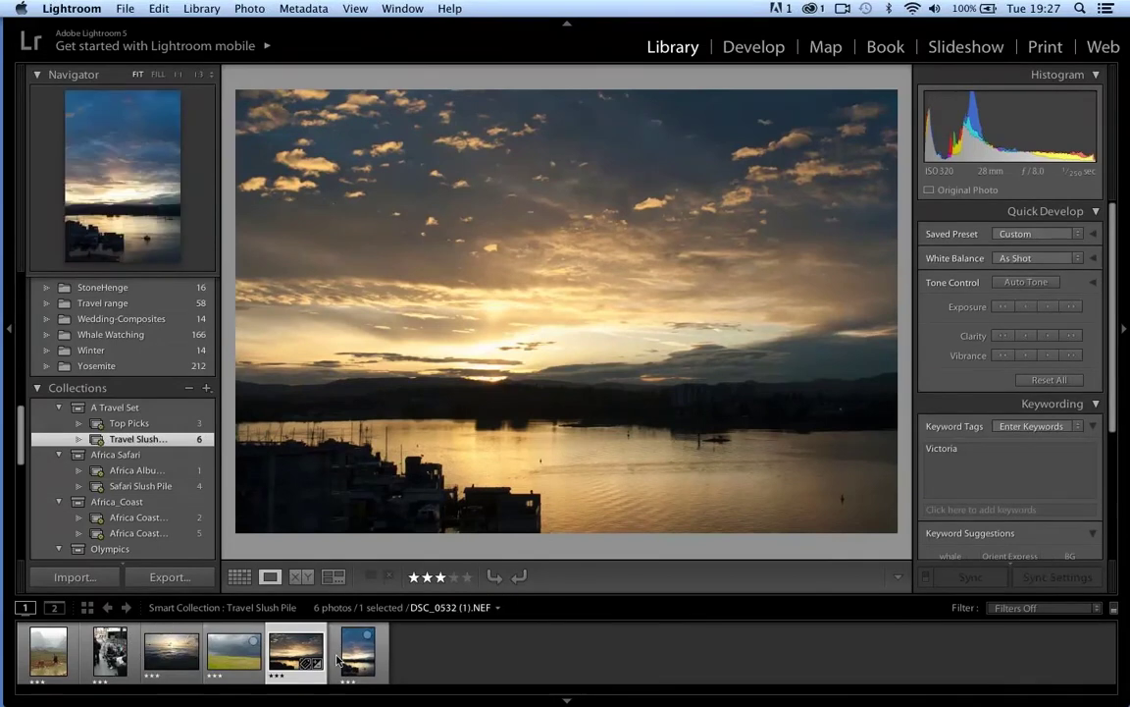
pyautogui.click(133, 425)
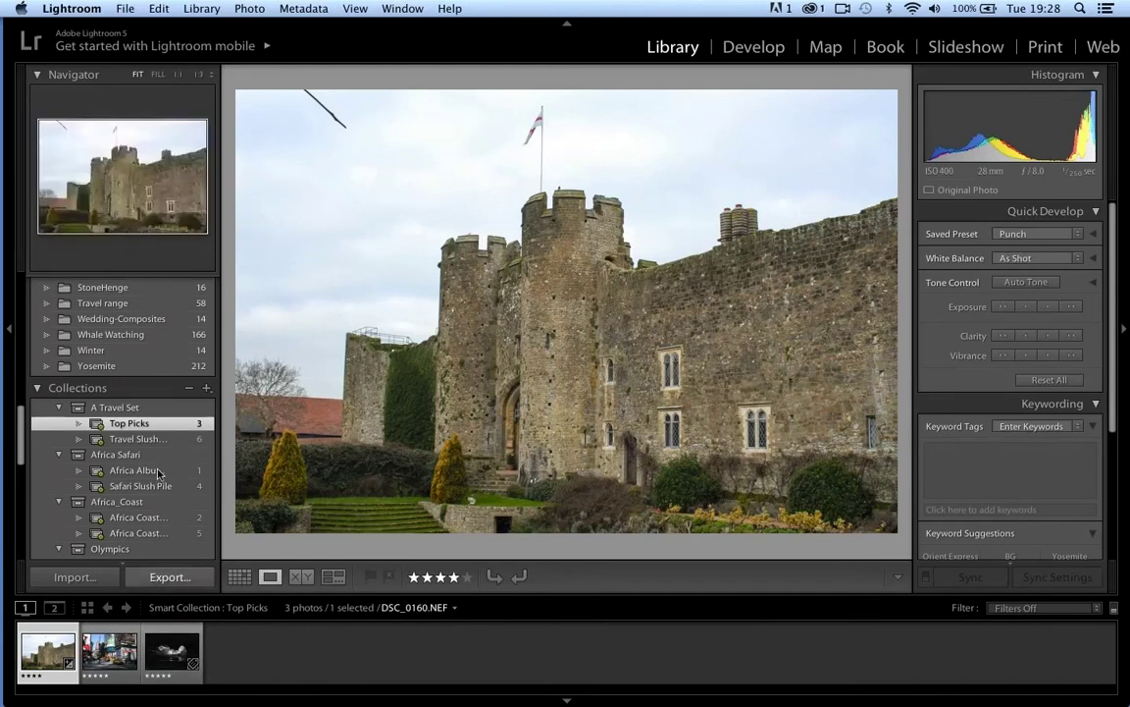
# - Open the castle photo DSC_0028.JPG from Top Picks in Develop and browse the preset list
pyautogui.moveTo(144, 445)
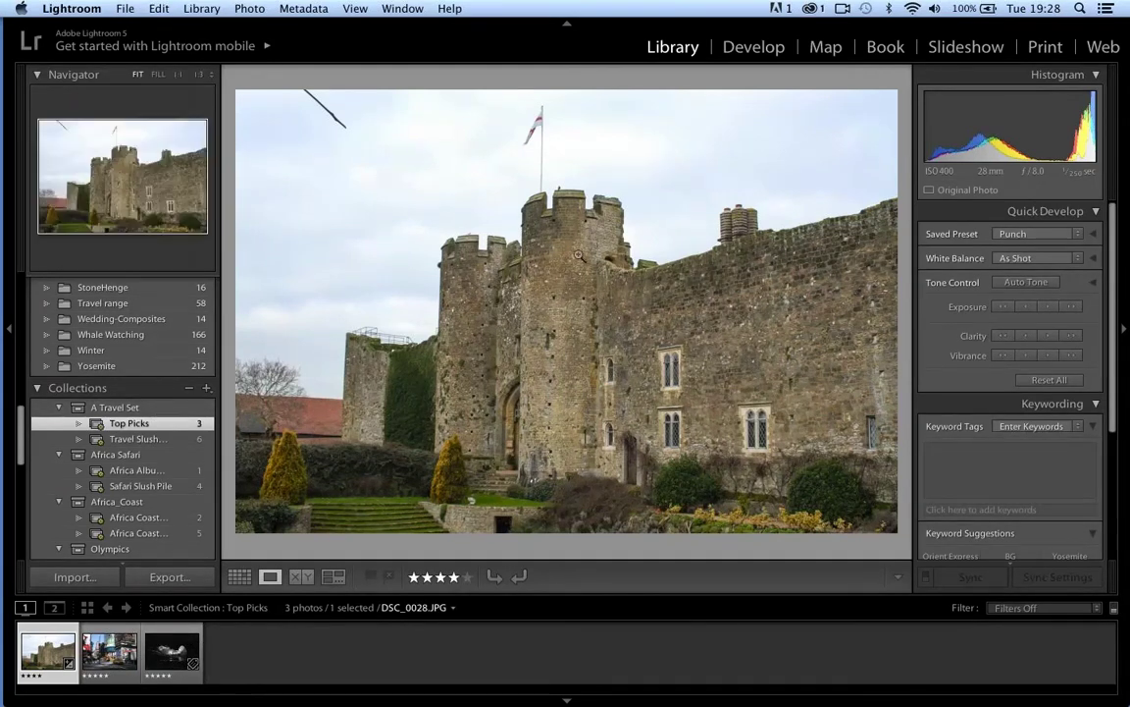
pyautogui.click(771, 47)
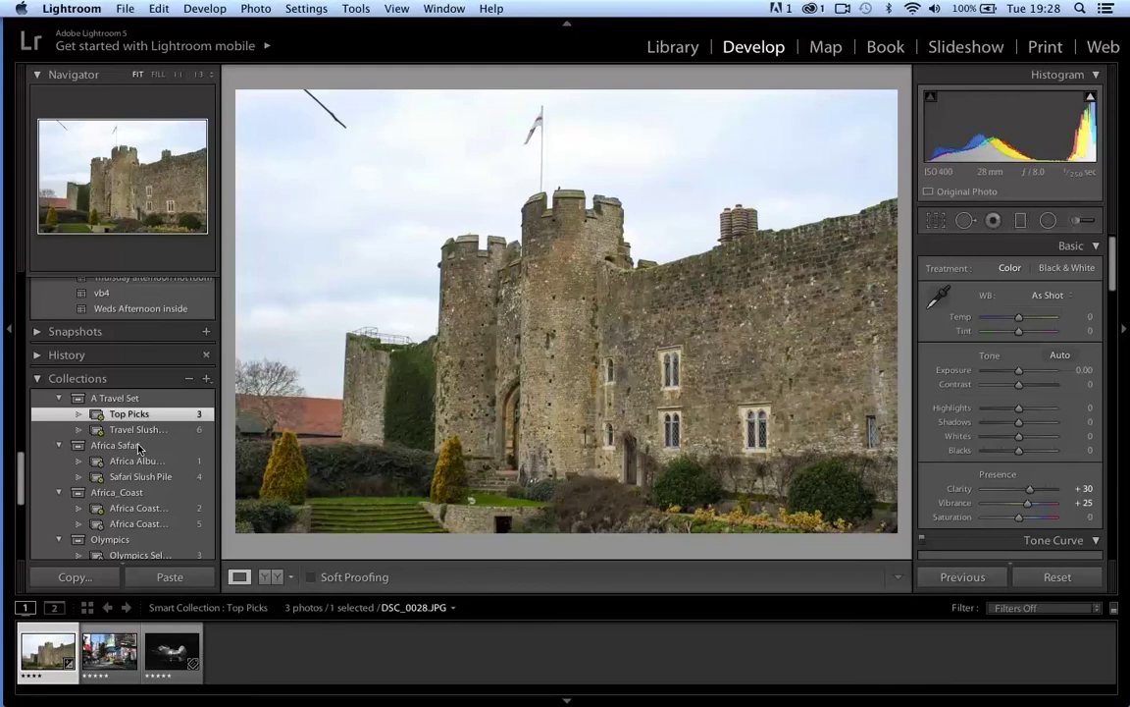
pyautogui.scroll(4, 140, 448)
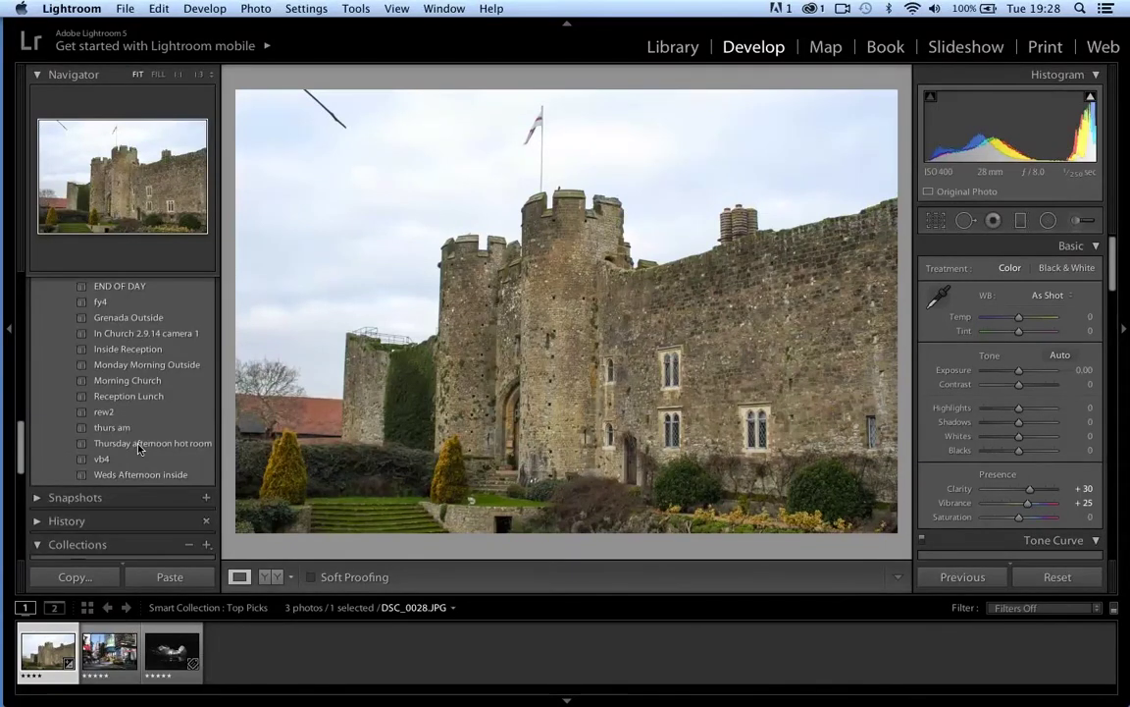
# - Open the S&J Wedding collection set
pyautogui.scroll(2, 139, 448)
pyautogui.scroll(-10, 139, 448)
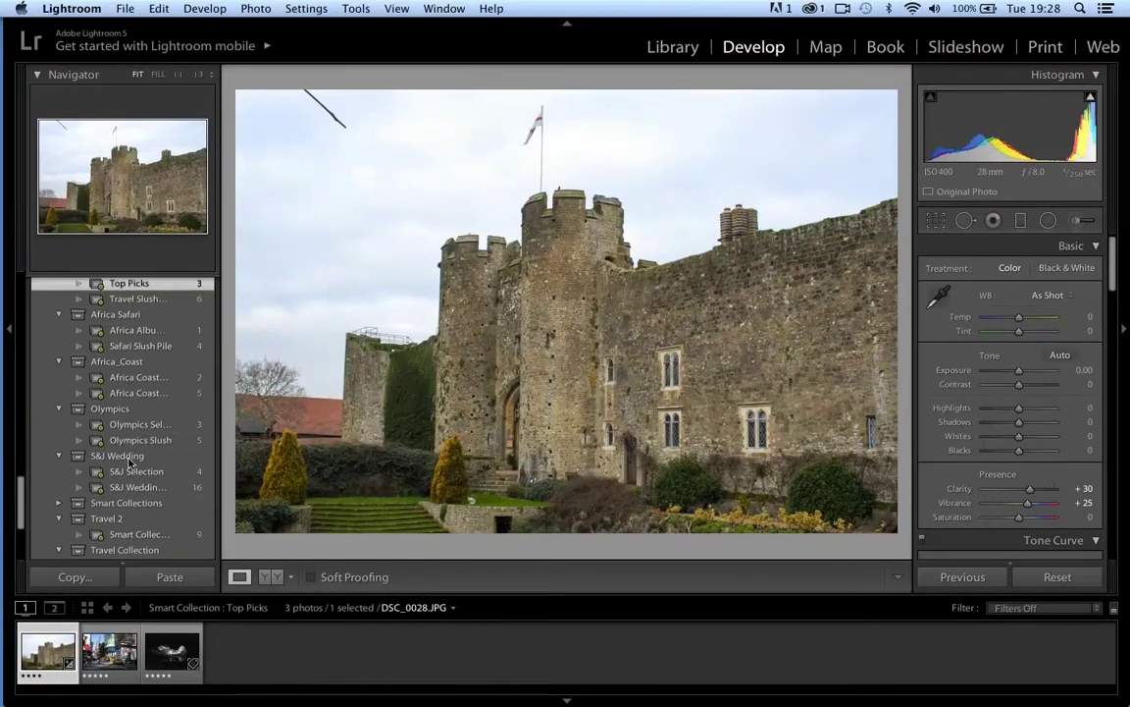
pyautogui.click(130, 457)
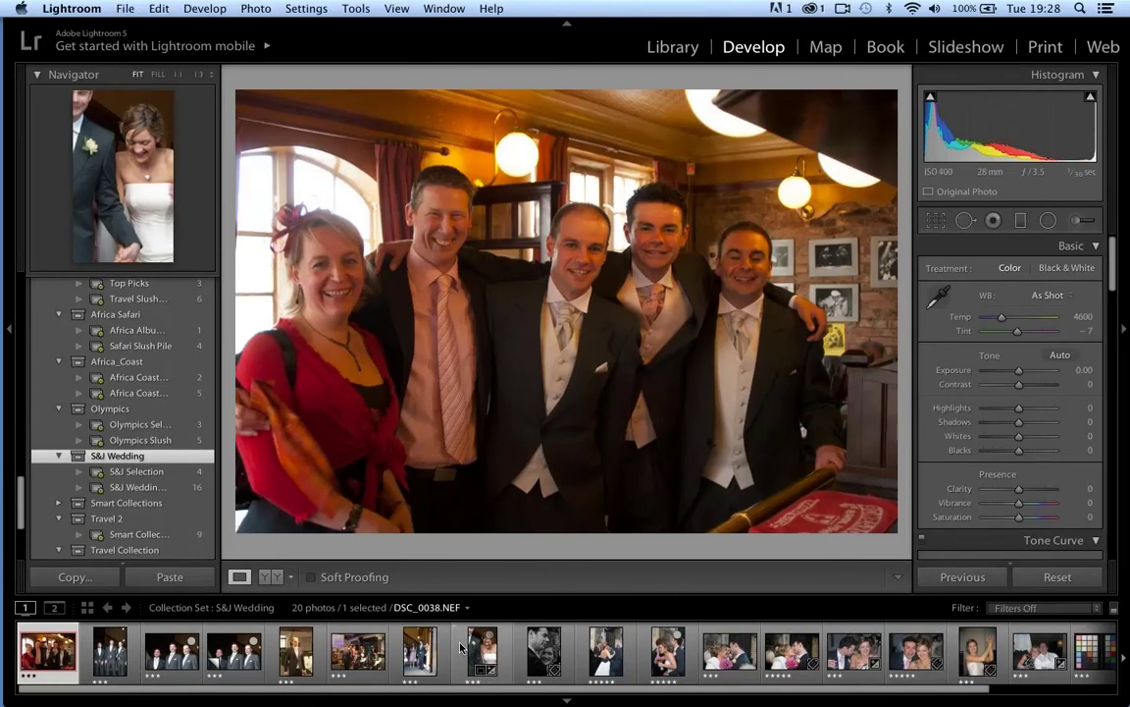
# - Compare the colour casts of the indoor group shot, the three groomsmen photo and the groom portrait in the wedding set
pyautogui.click(239, 659)
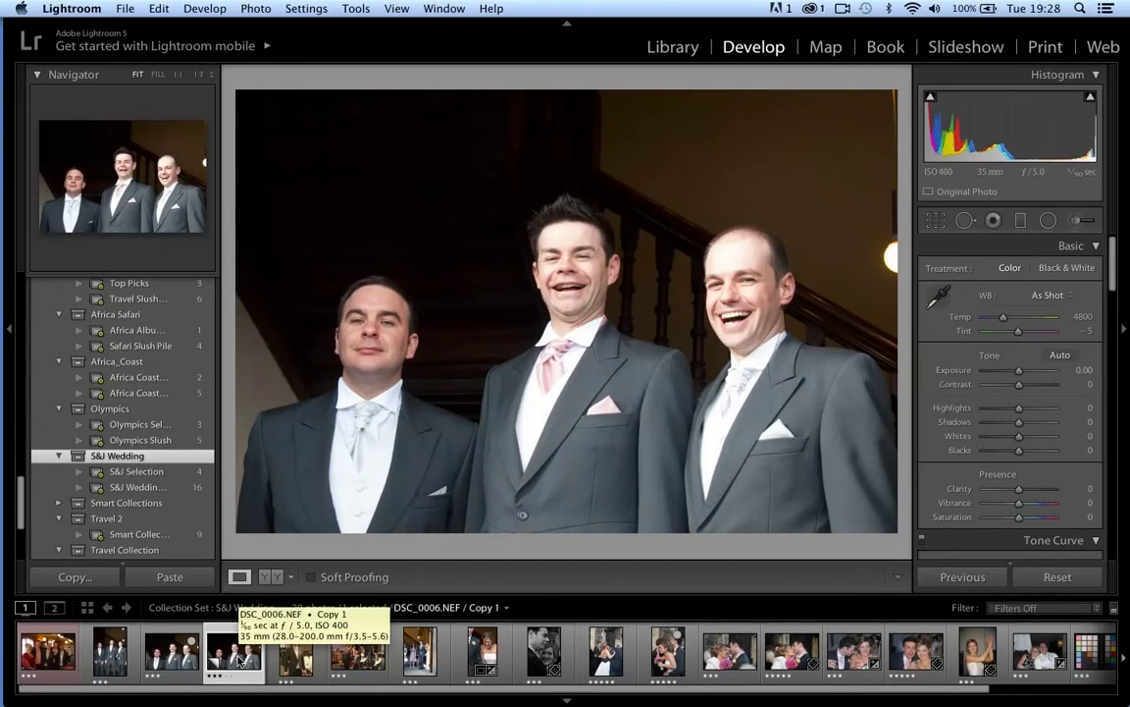
pyautogui.click(61, 656)
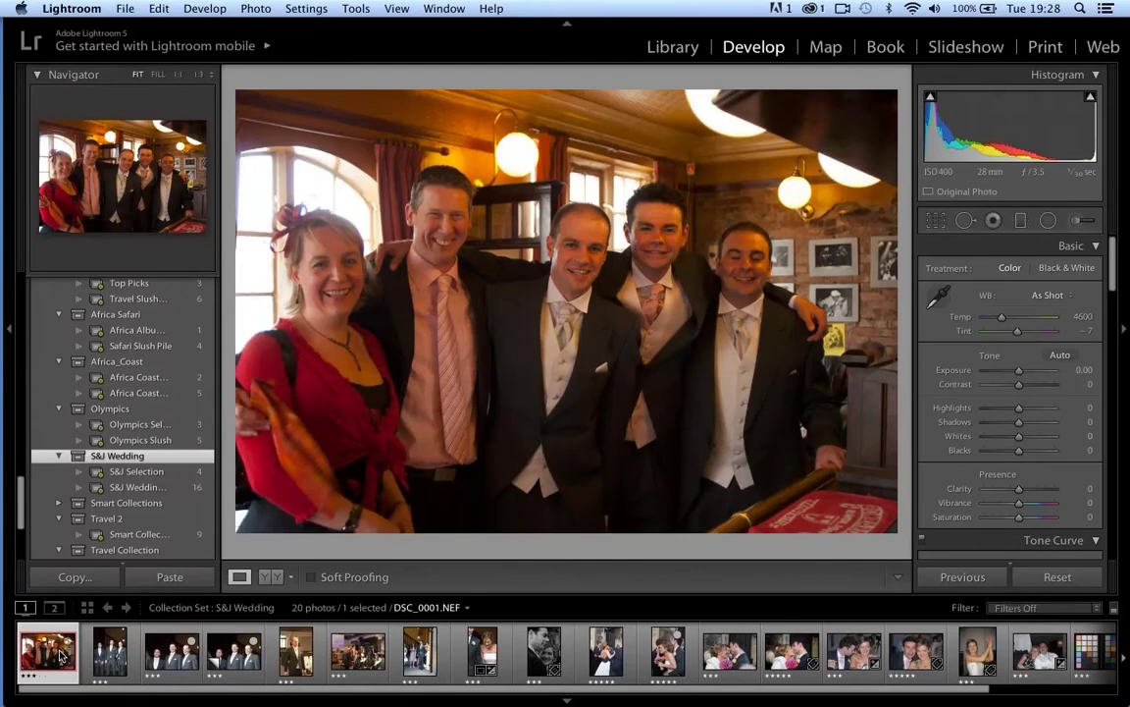
pyautogui.click(294, 651)
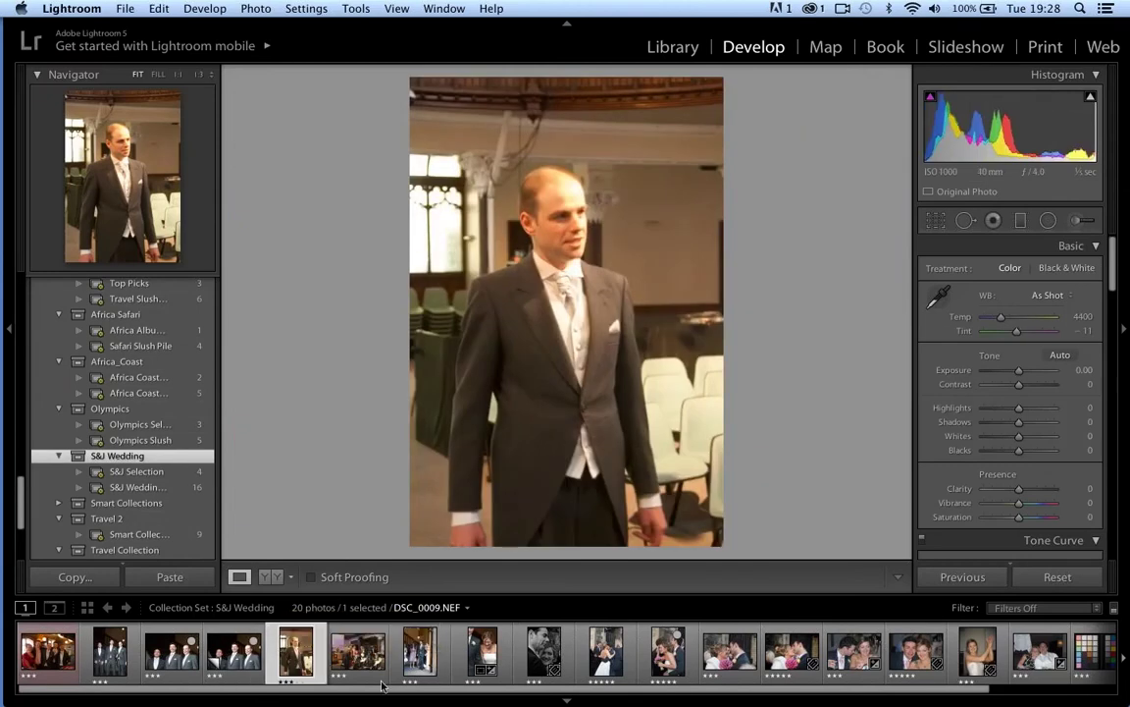
pyautogui.click(224, 668)
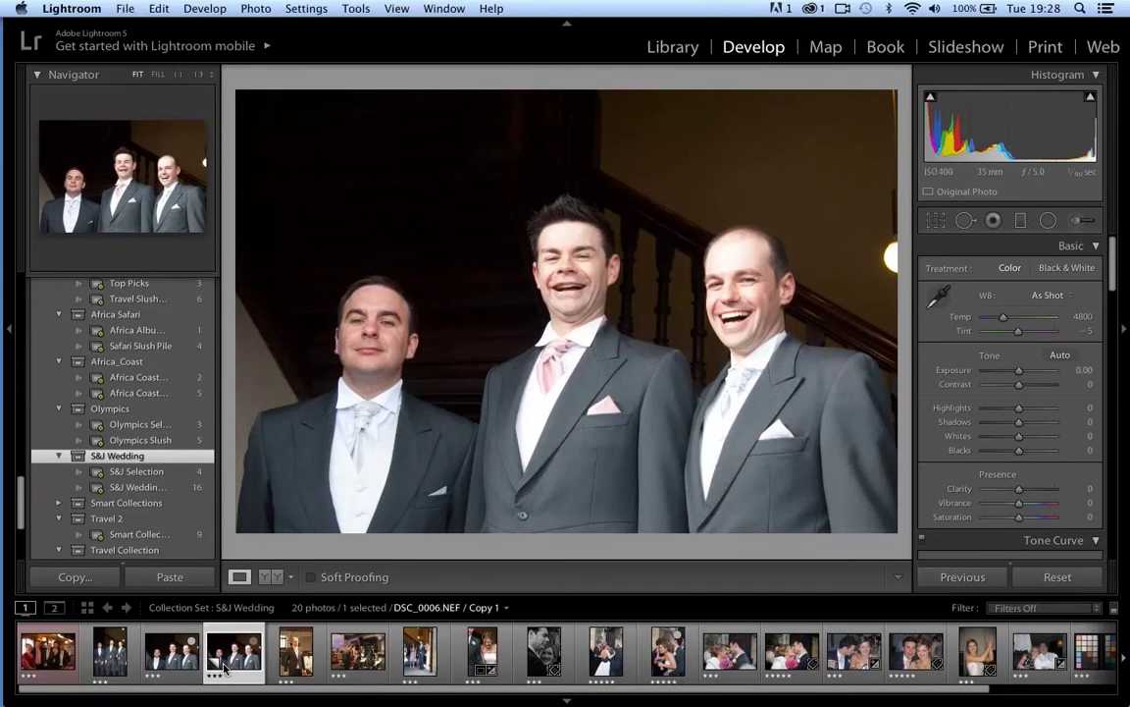
pyautogui.click(44, 665)
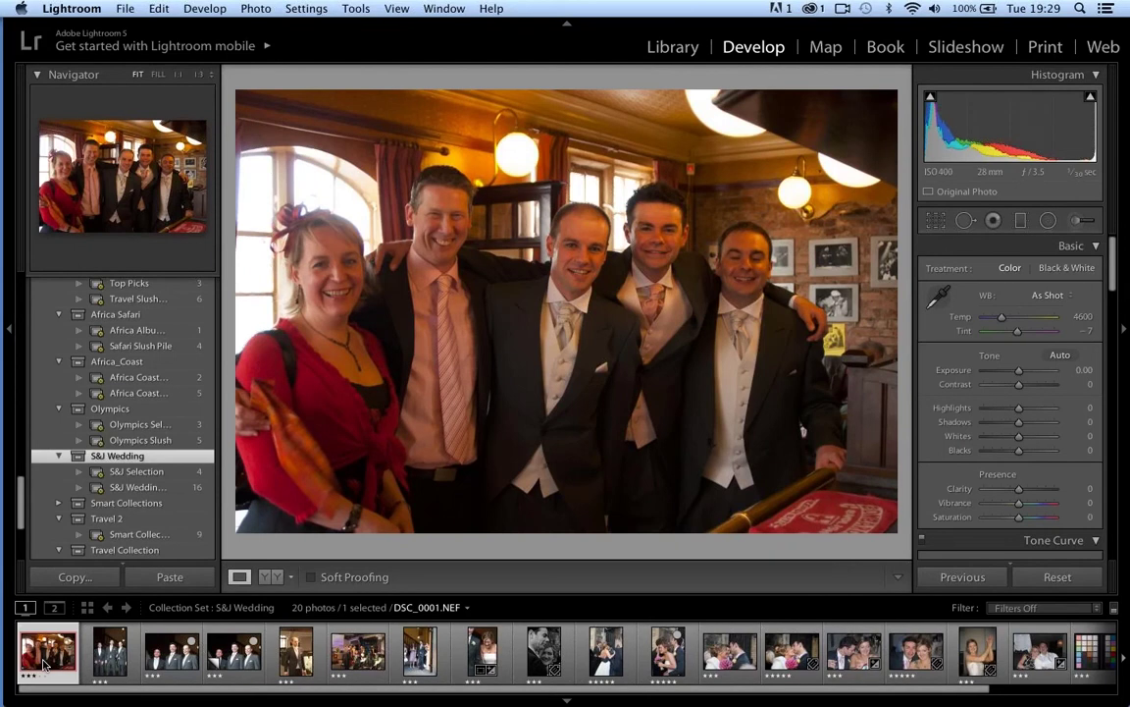
pyautogui.scroll(-2, 329, 658)
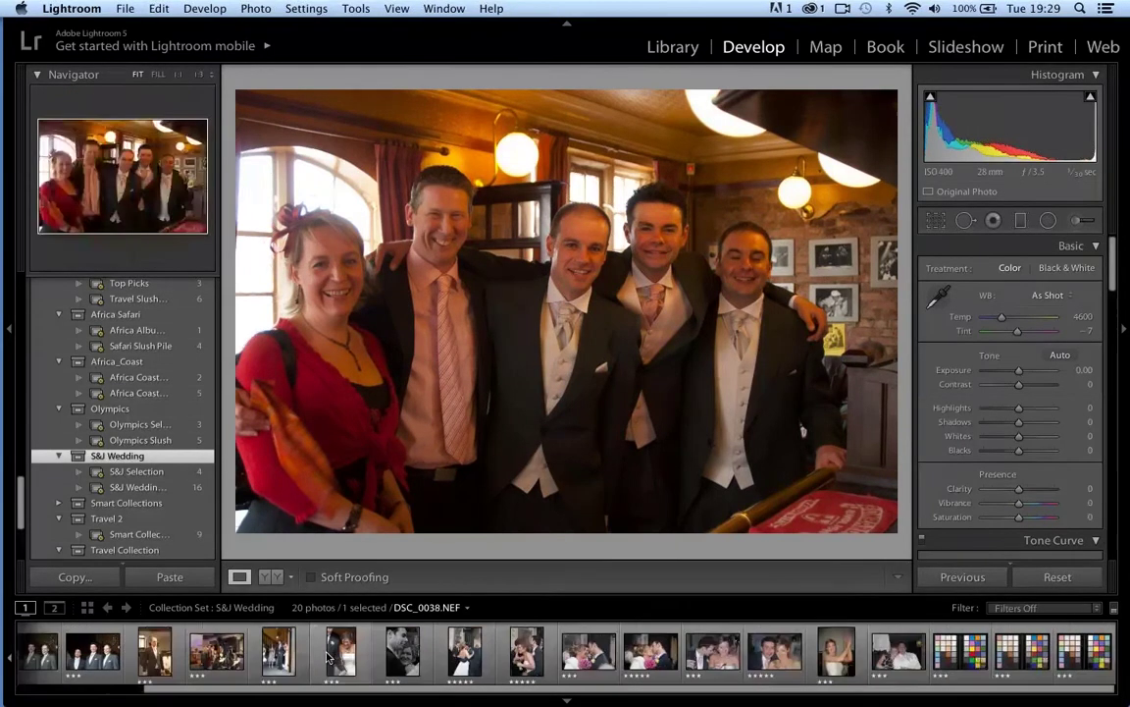
pyautogui.scroll(2, 185, 670)
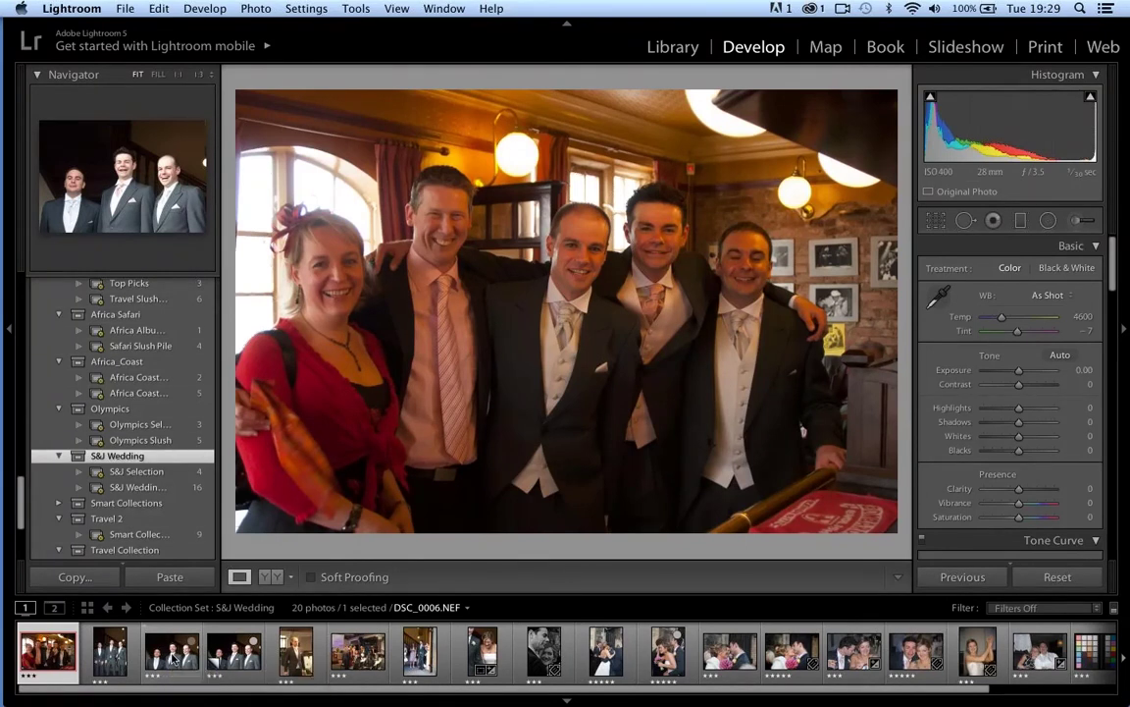
pyautogui.click(171, 659)
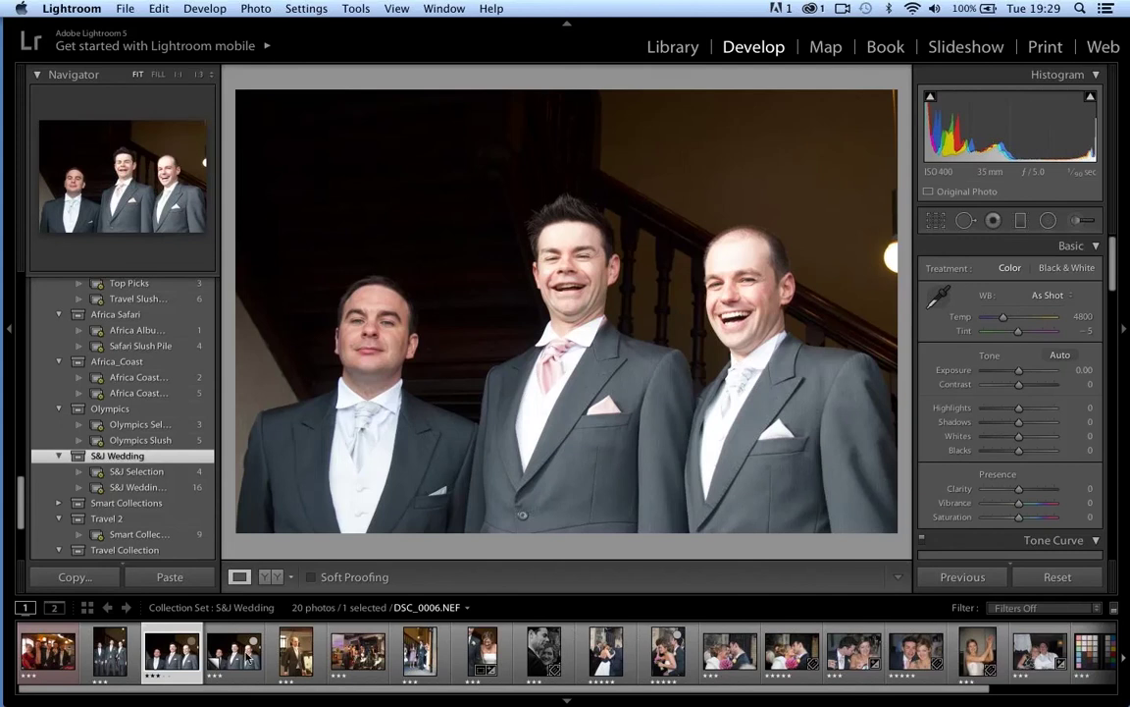
pyautogui.click(299, 663)
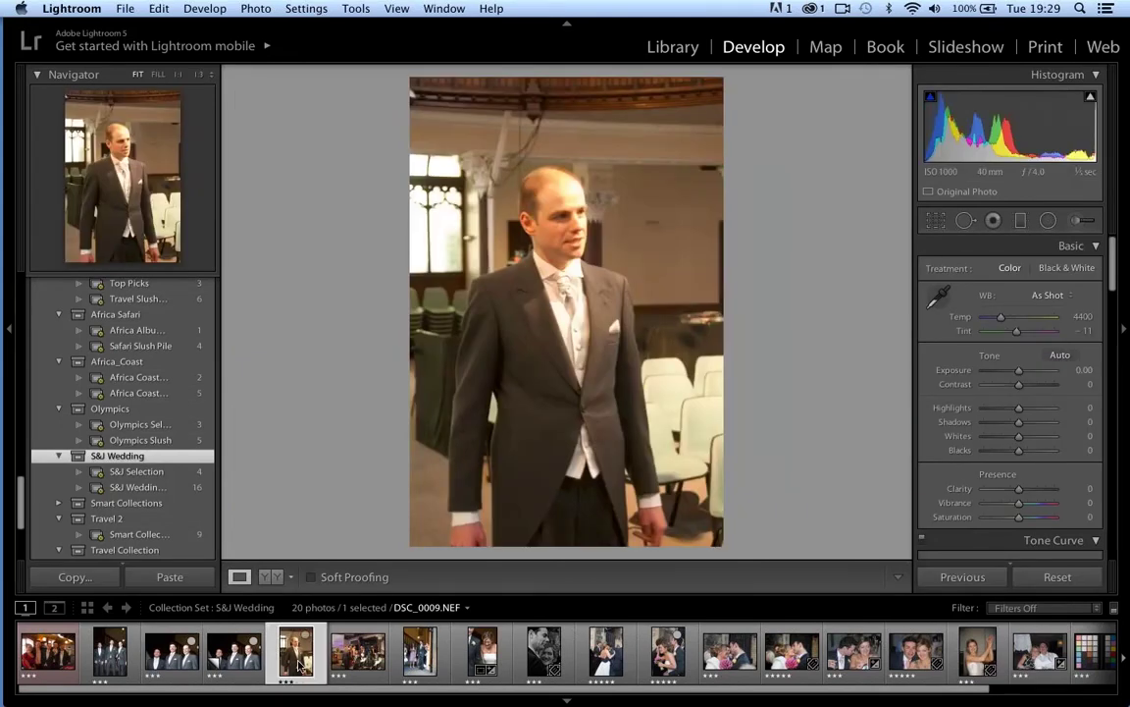
# - Open the colour chart photo SampleImage-Edit-Edit-4.tif from the wedding set
pyautogui.scroll(-2, 510, 650)
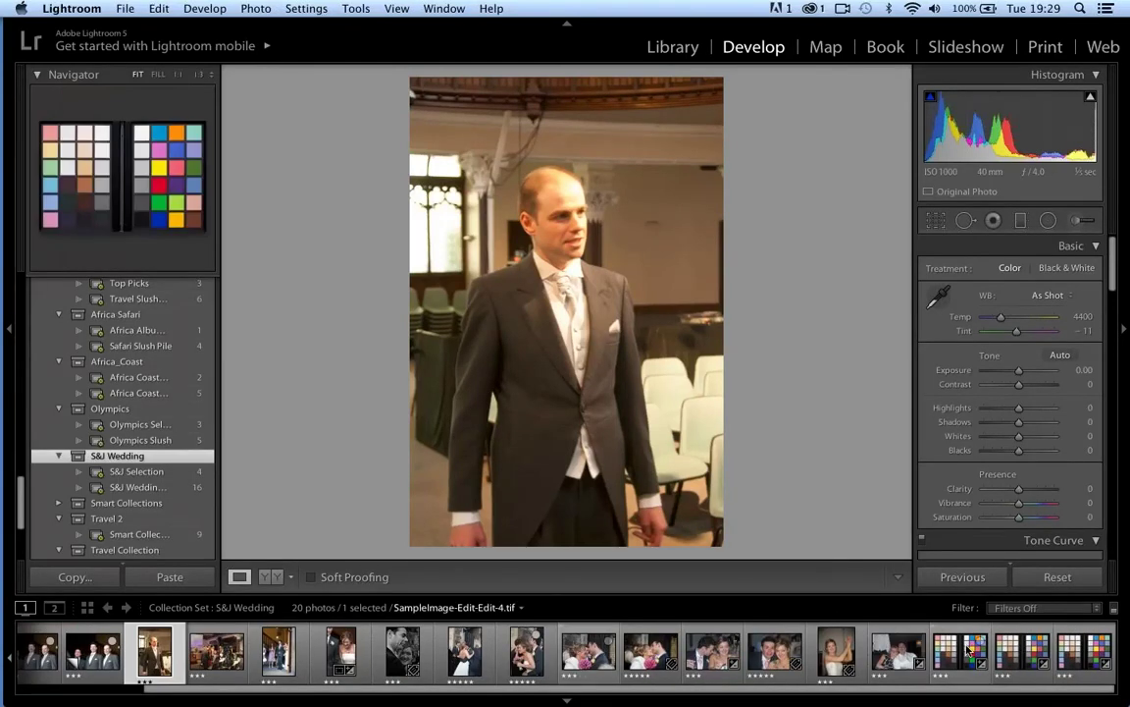
pyautogui.click(971, 649)
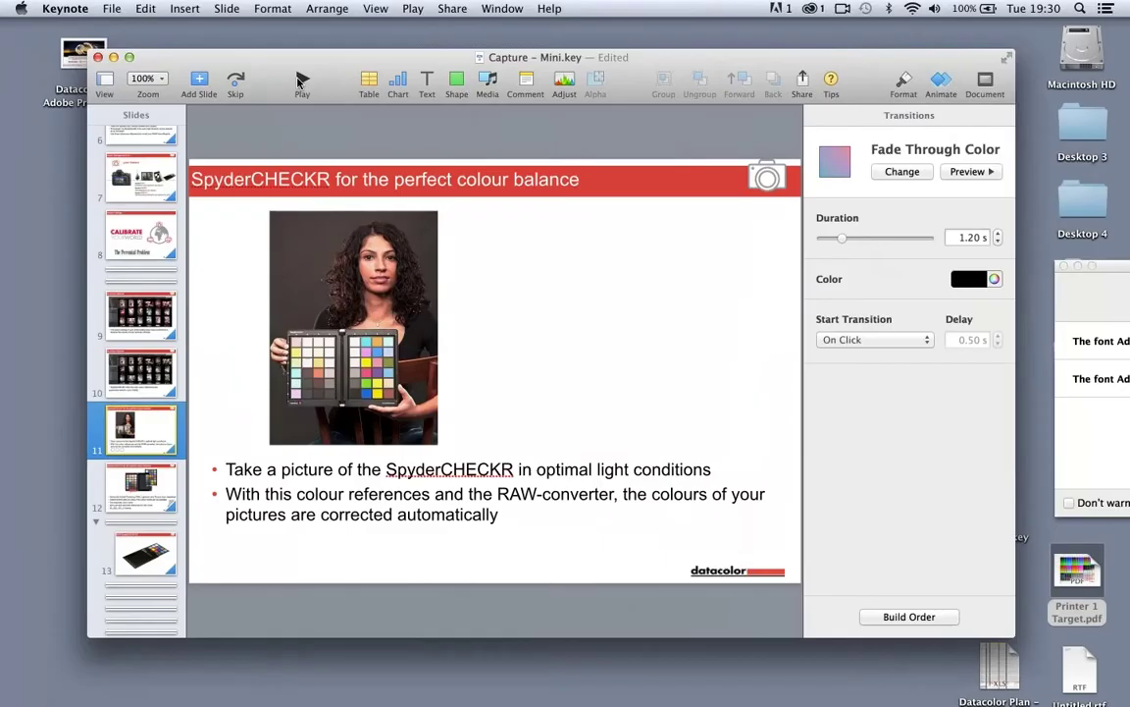
# - Switch to Keynote and play the presentation from the "SpyderCHECKR for the perfect colour balance" slide
pyautogui.click(297, 84)
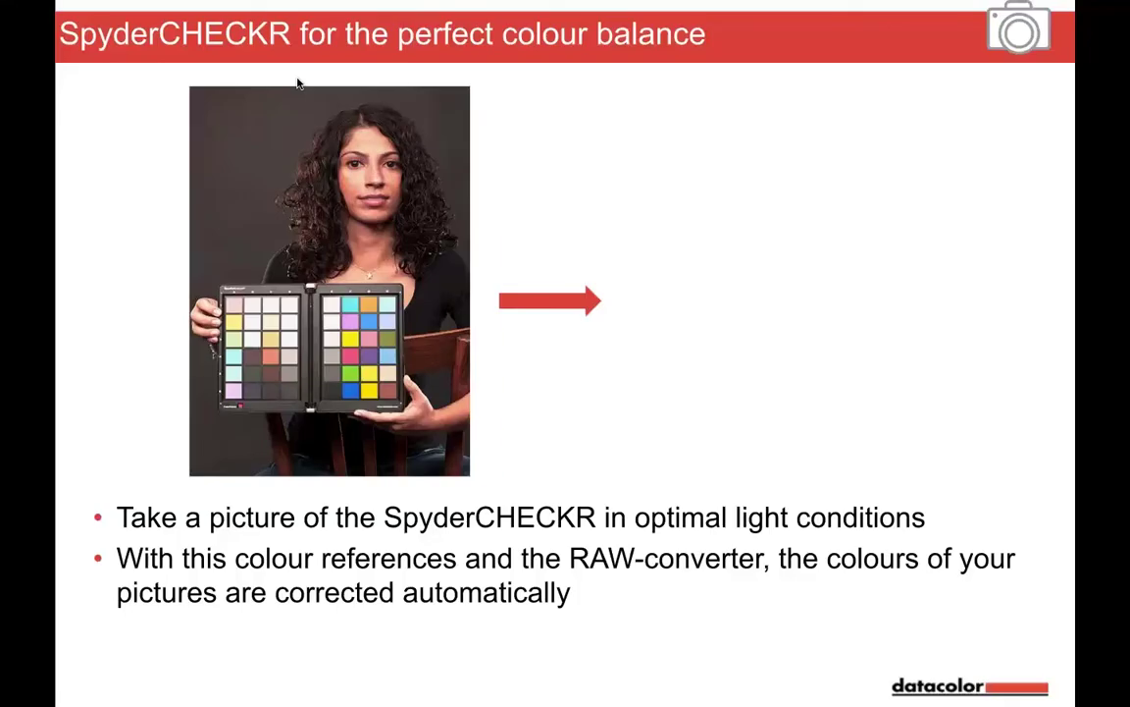
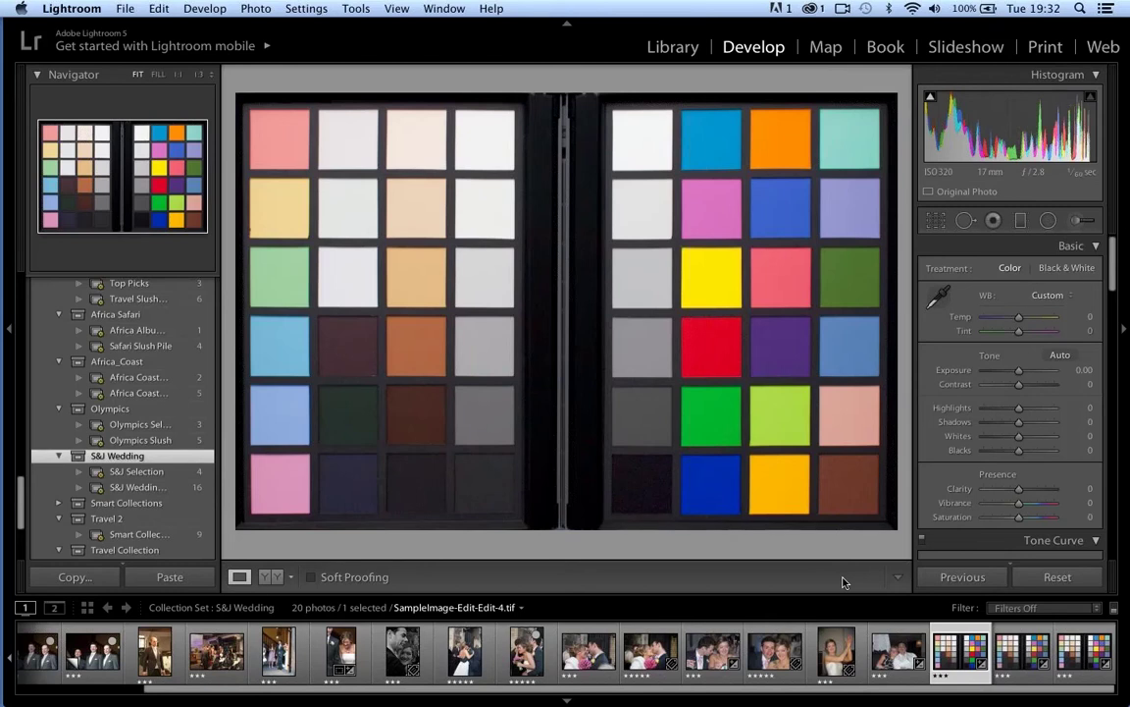
# - Look through the saved camera calibrations among the user presets
pyautogui.scroll(4, 189, 511)
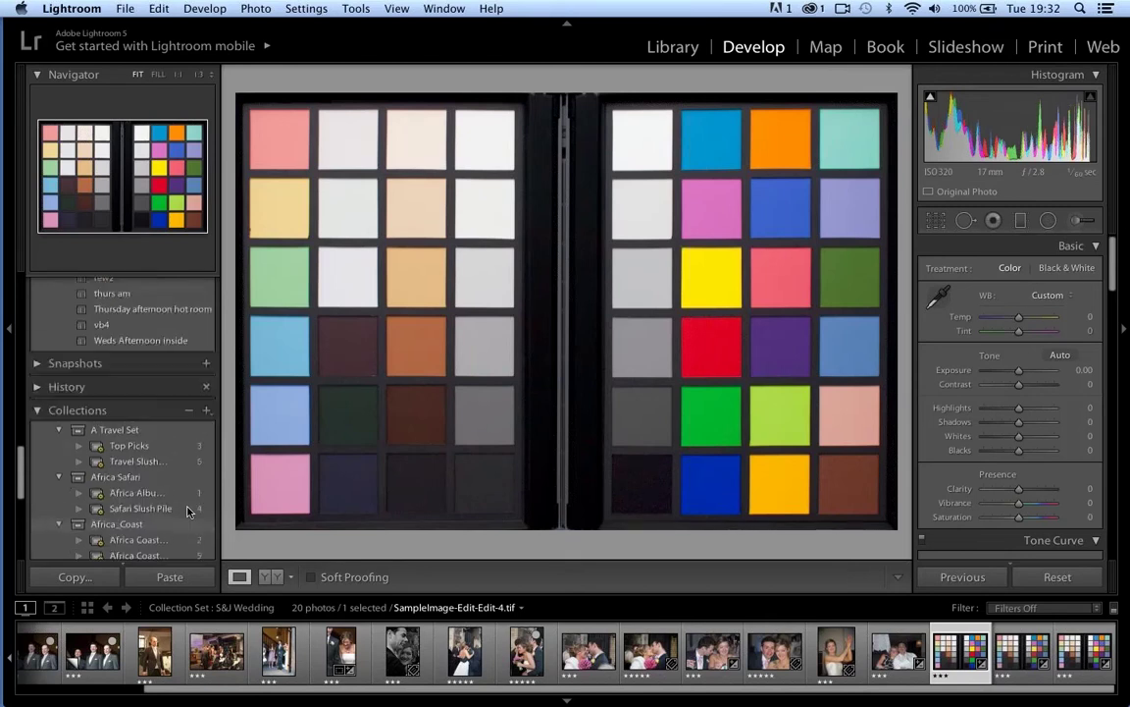
pyautogui.scroll(10, 188, 511)
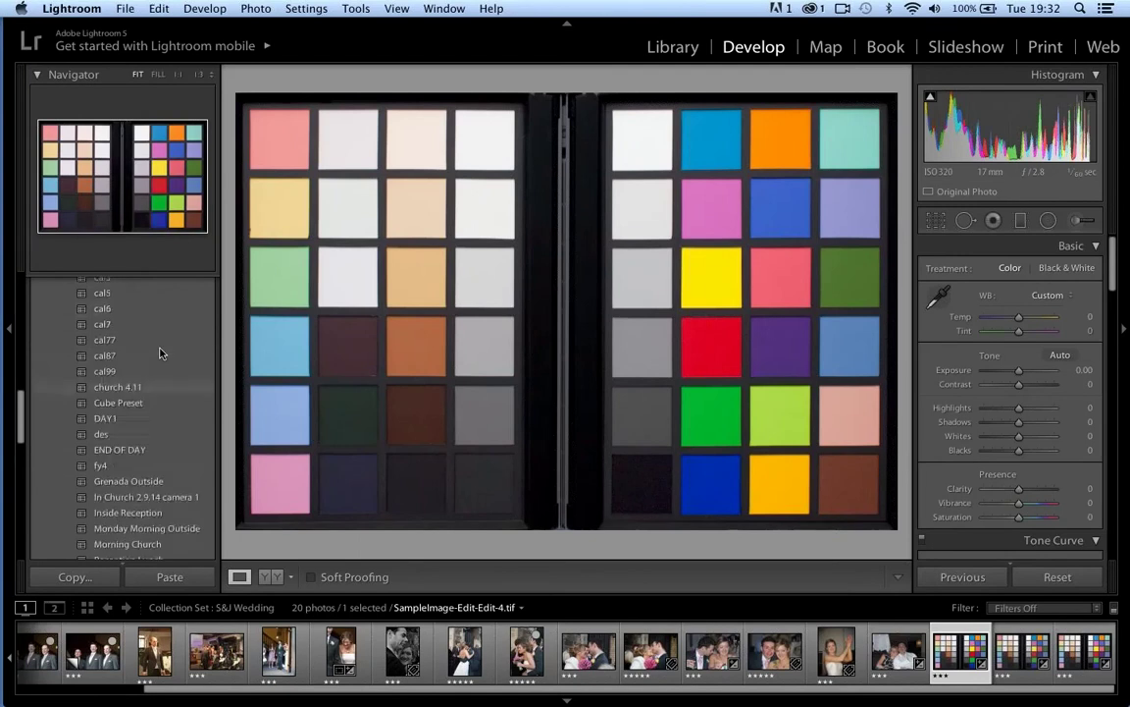
pyautogui.scroll(5, 162, 354)
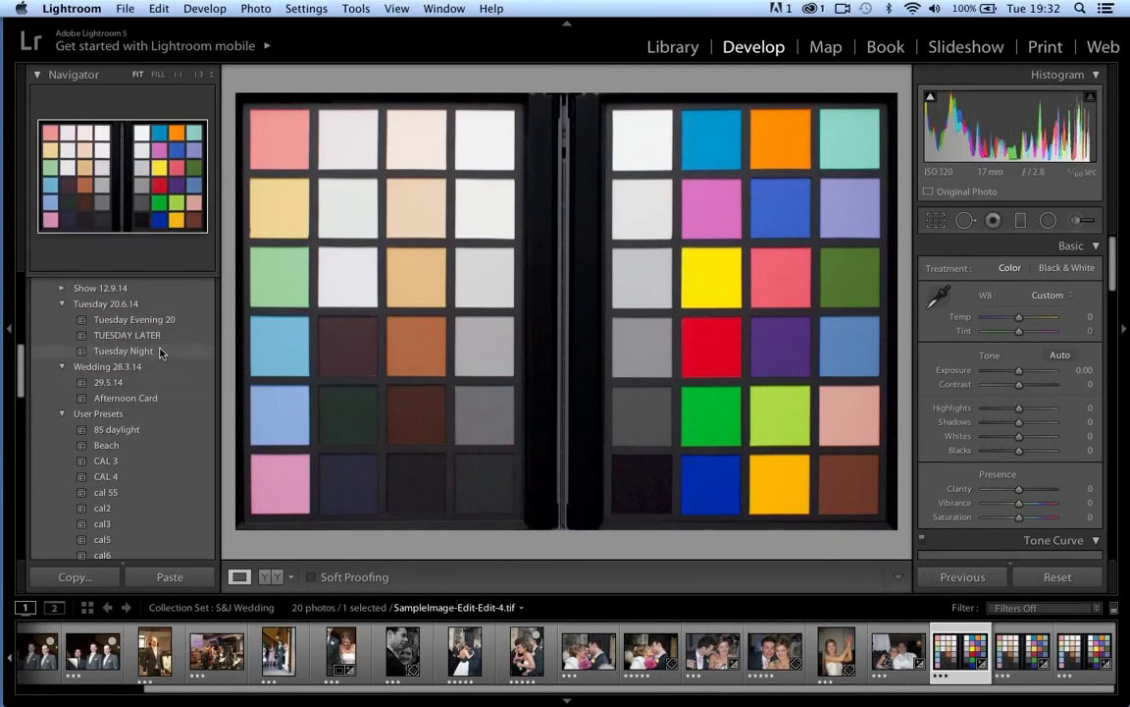
pyautogui.scroll(-10, 162, 427)
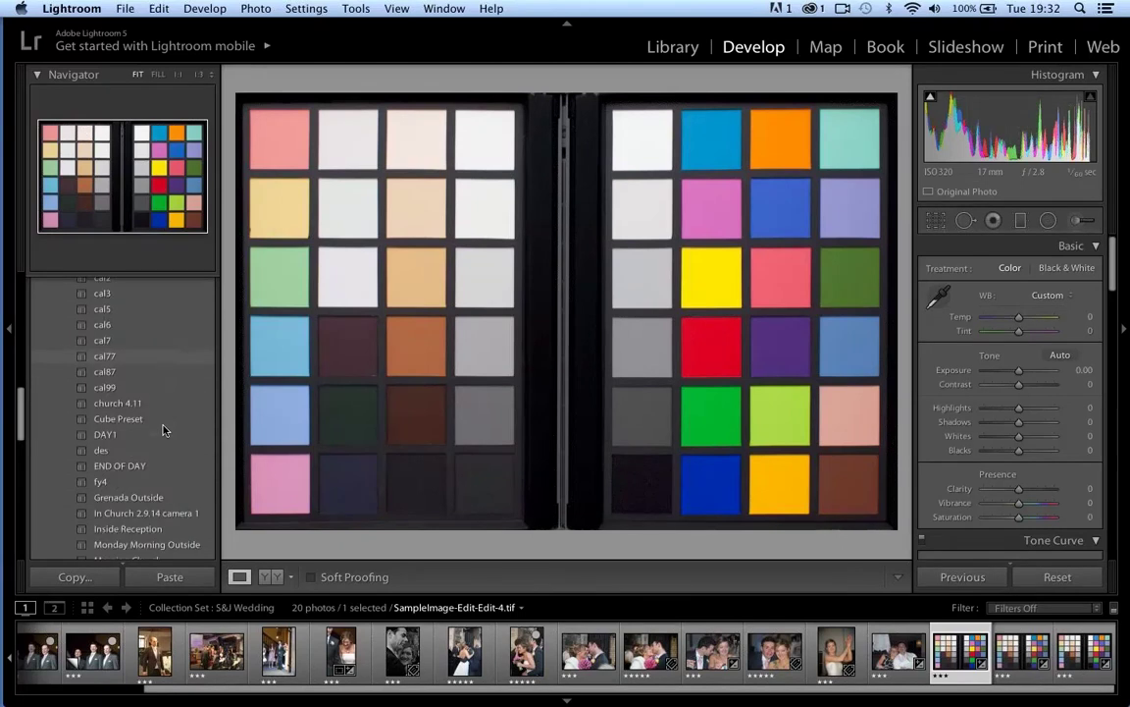
pyautogui.scroll(-4, 163, 429)
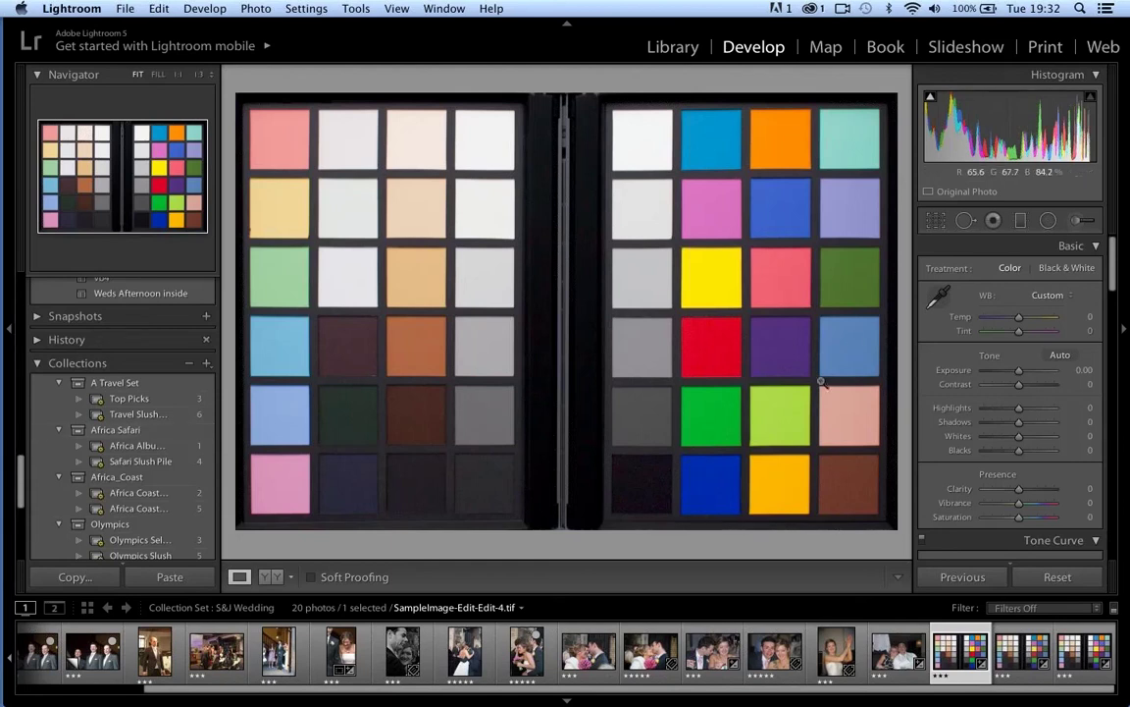
# - Set the chart photo's white balance from the light grey patch below the white one beside the hinge, and set Blacks to -5
pyautogui.click(939, 297)
pyautogui.click(939, 297)
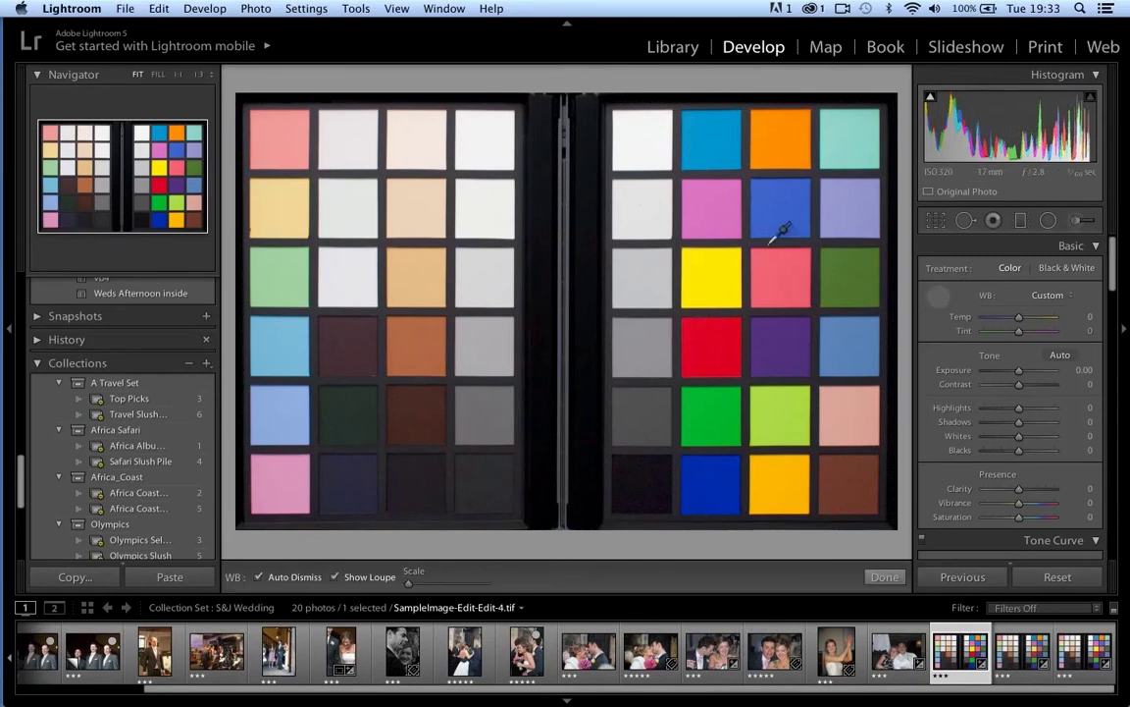
pyautogui.click(641, 207)
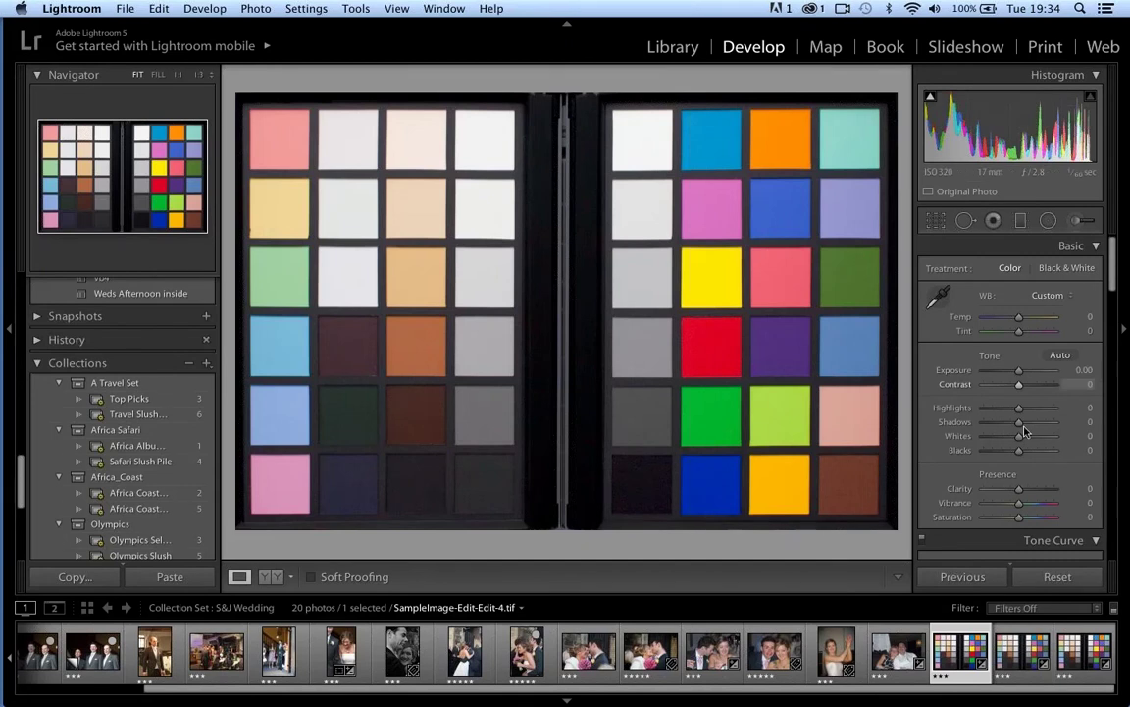
pyautogui.moveTo(1020, 454); pyautogui.dragTo(1016, 453)
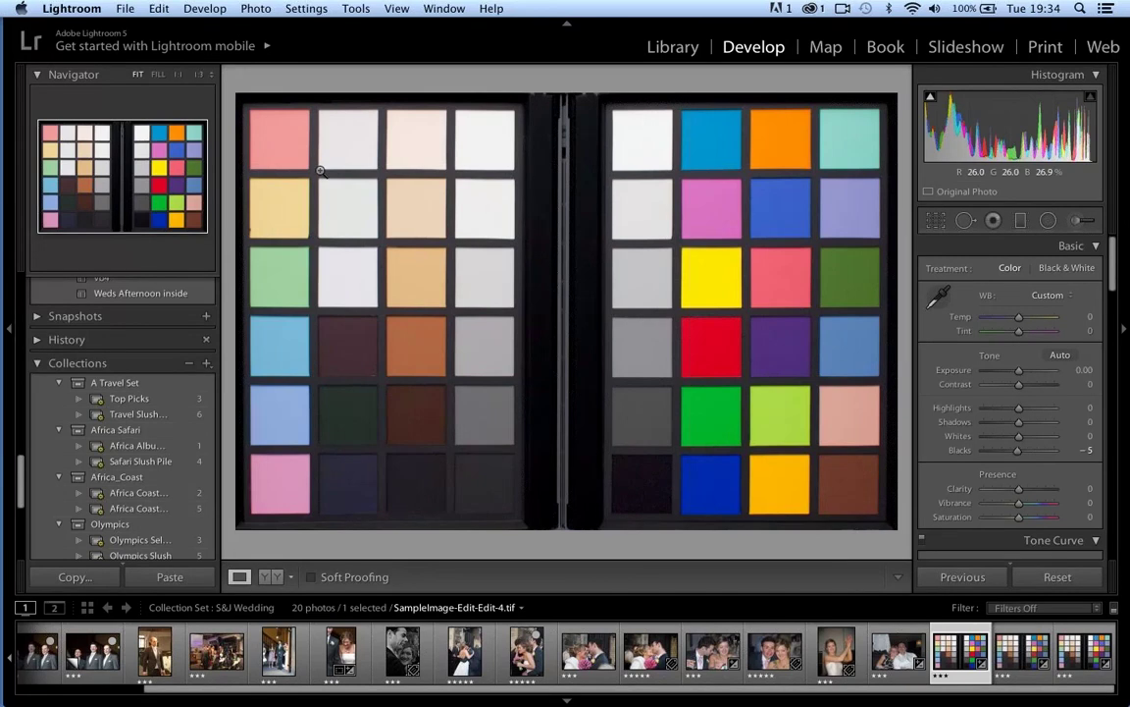
# - Send a copy of the chart photo with Lightroom adjustments to SpyderCheckr.app and dismiss the notice about patch target modes
pyautogui.click(255, 10)
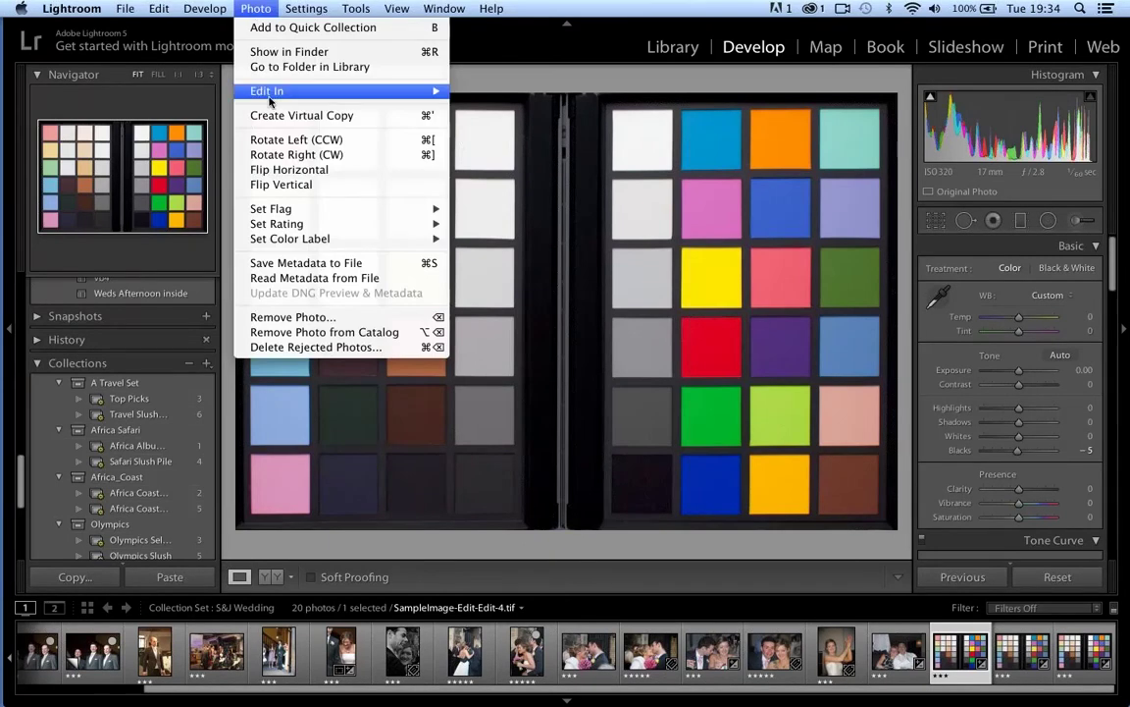
pyautogui.moveTo(436, 91)
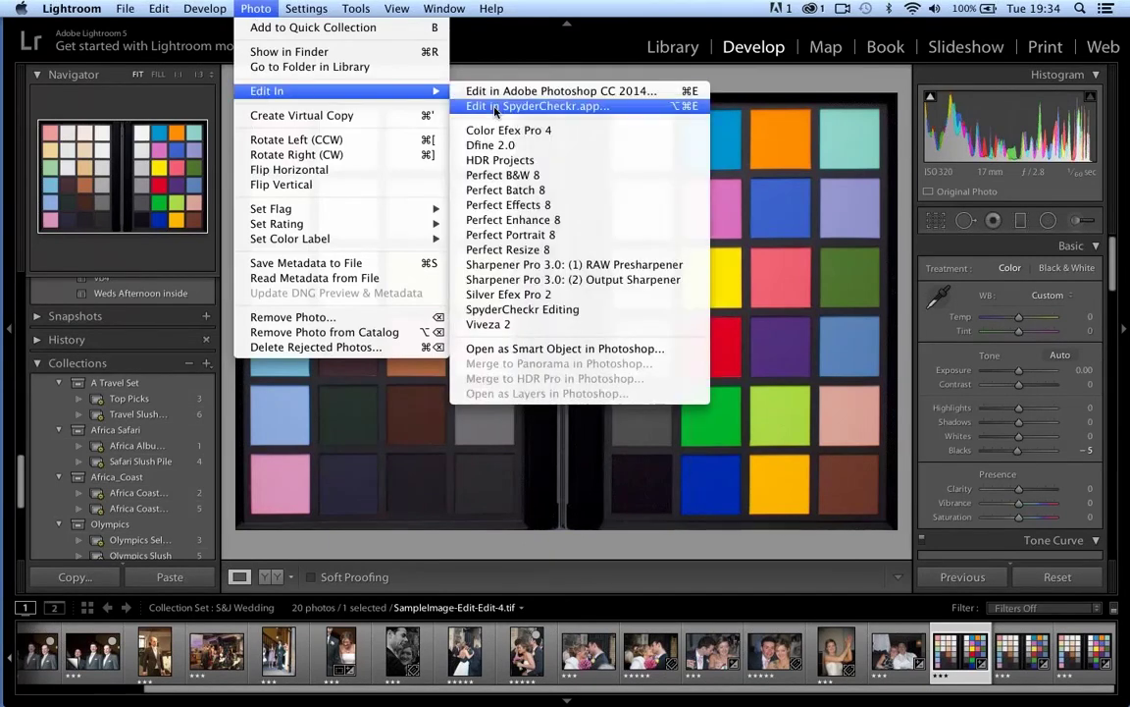
pyautogui.click(495, 106)
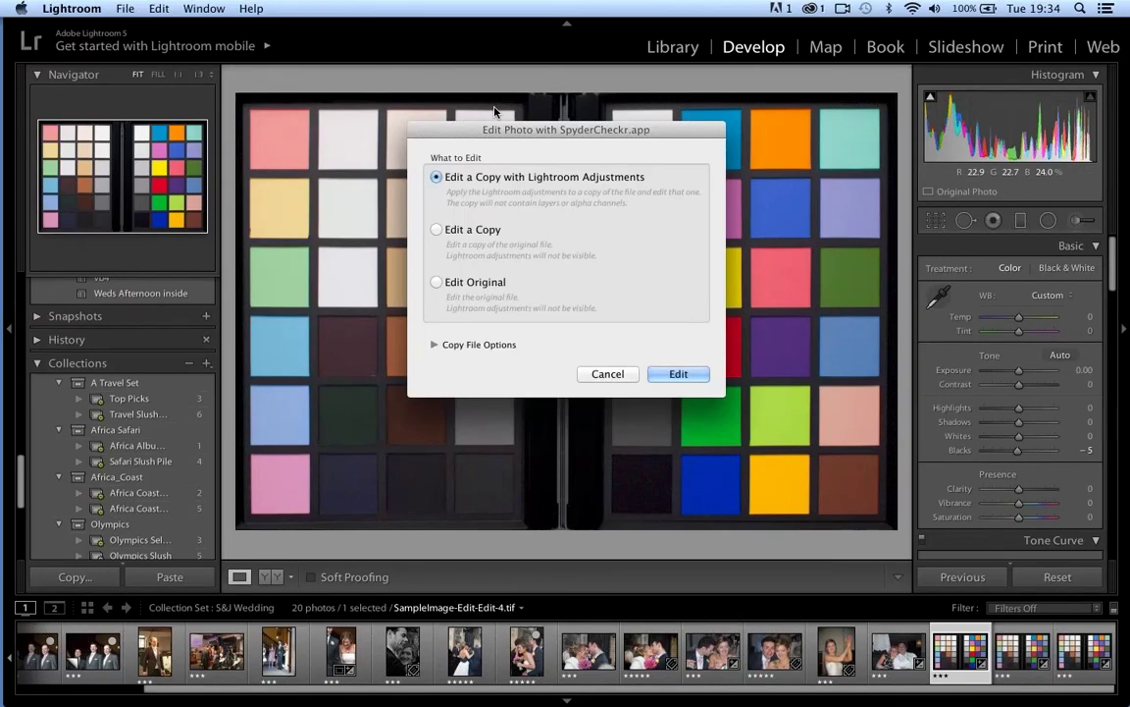
pyautogui.click(691, 373)
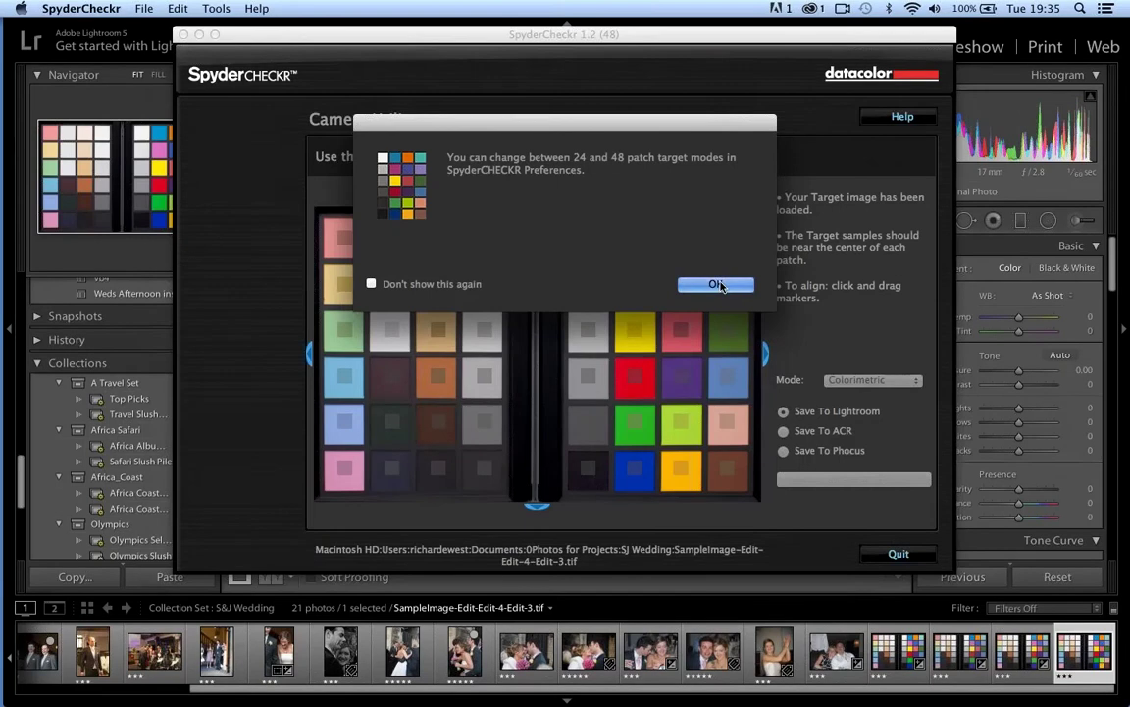
pyautogui.click(719, 284)
# - Resize the sampling grid over the chart so each sample square sits at the centre of its colour patch
pyautogui.moveTo(744, 487)
pyautogui.mouseDown()
pyautogui.moveTo(733, 432)
pyautogui.moveTo(599, 356)
pyautogui.moveTo(449, 303)
pyautogui.mouseUp()
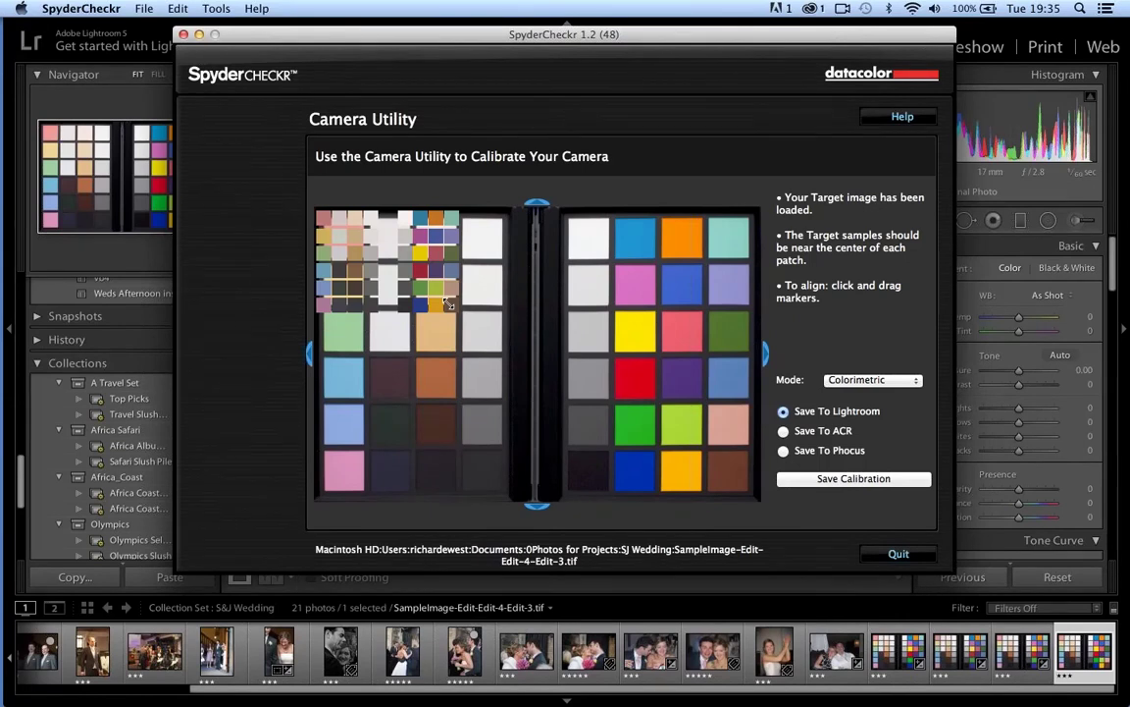
pyautogui.moveTo(450, 303)
pyautogui.mouseDown()
pyautogui.moveTo(461, 285)
pyautogui.moveTo(565, 290)
pyautogui.moveTo(671, 334)
pyautogui.moveTo(746, 491)
pyautogui.mouseUp()
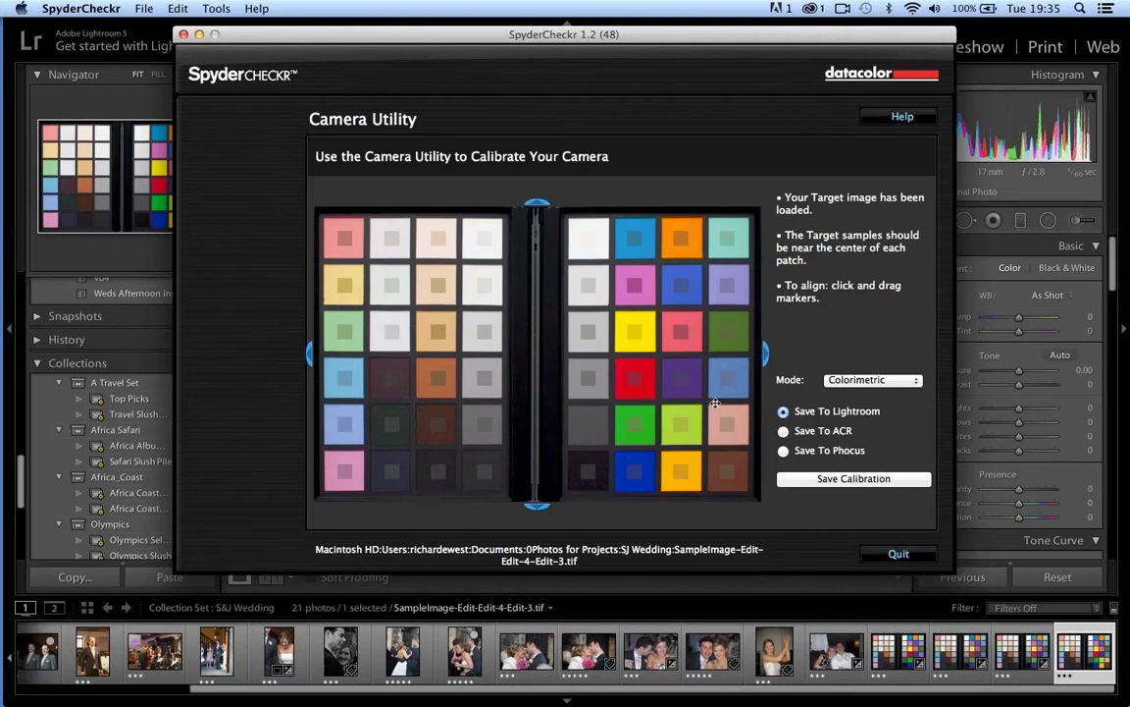
pyautogui.moveTo(746, 490)
pyautogui.mouseDown()
pyautogui.moveTo(653, 421)
pyautogui.moveTo(746, 489)
pyautogui.mouseUp()
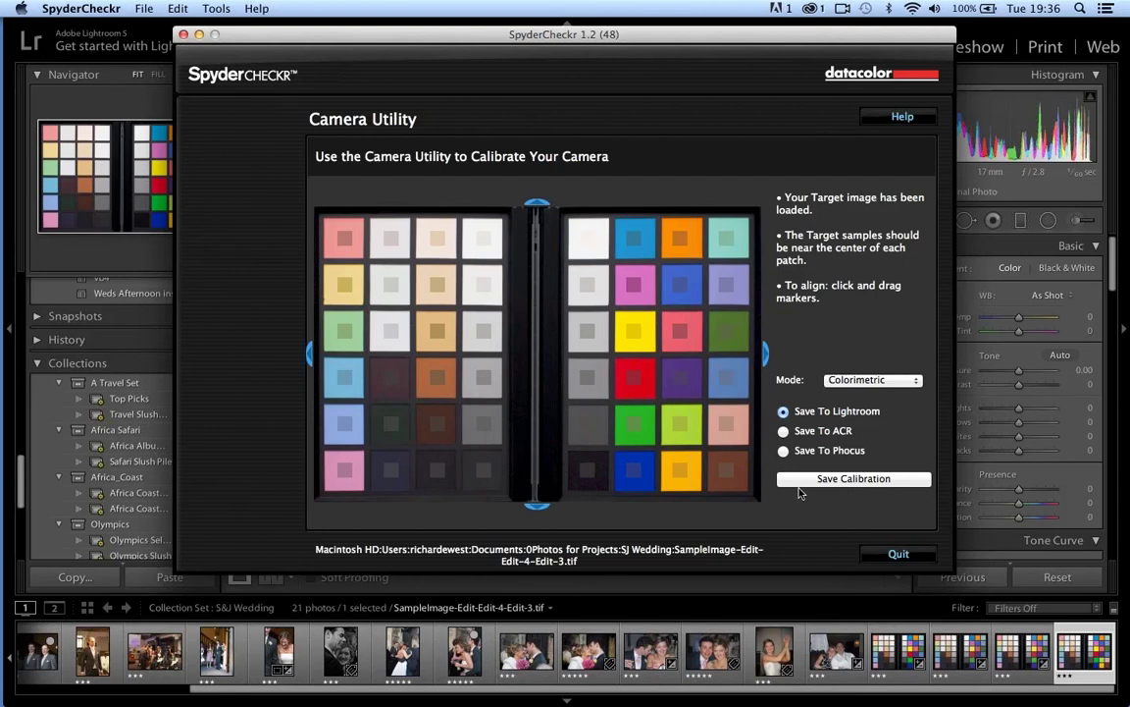
# - Review the calibration modes Saturation, Colorimetric and Portrait, leaving Colorimetric selected
pyautogui.click(912, 380)
pyautogui.press('Up')
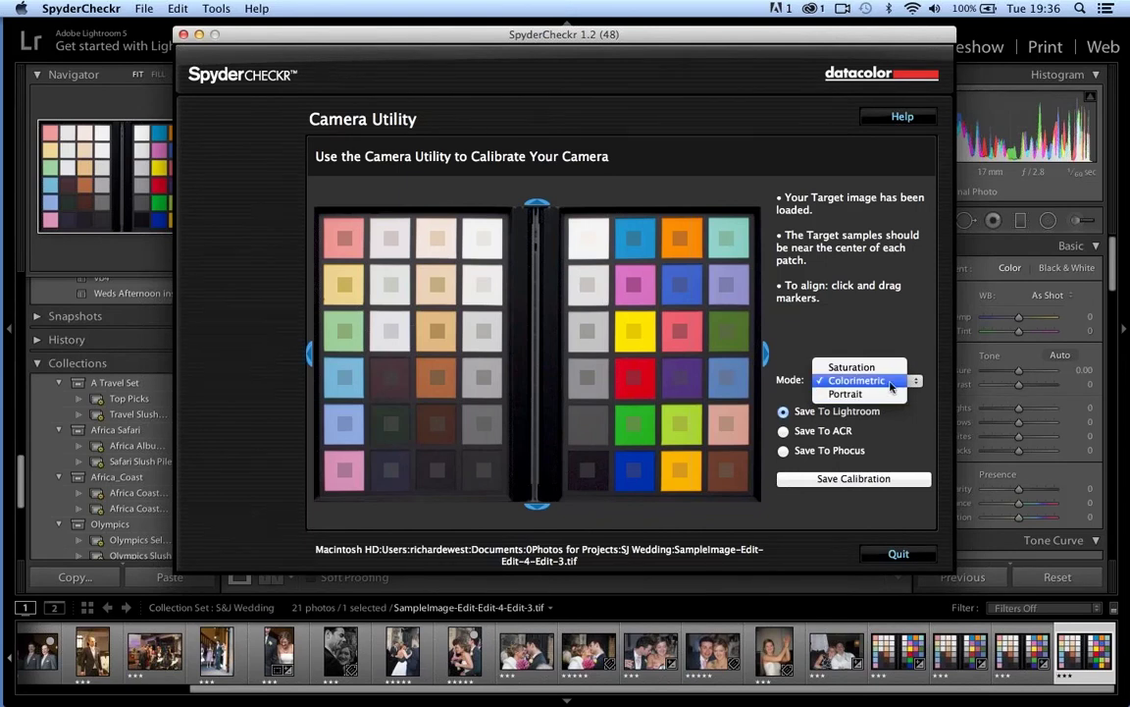
pyautogui.click(814, 381)
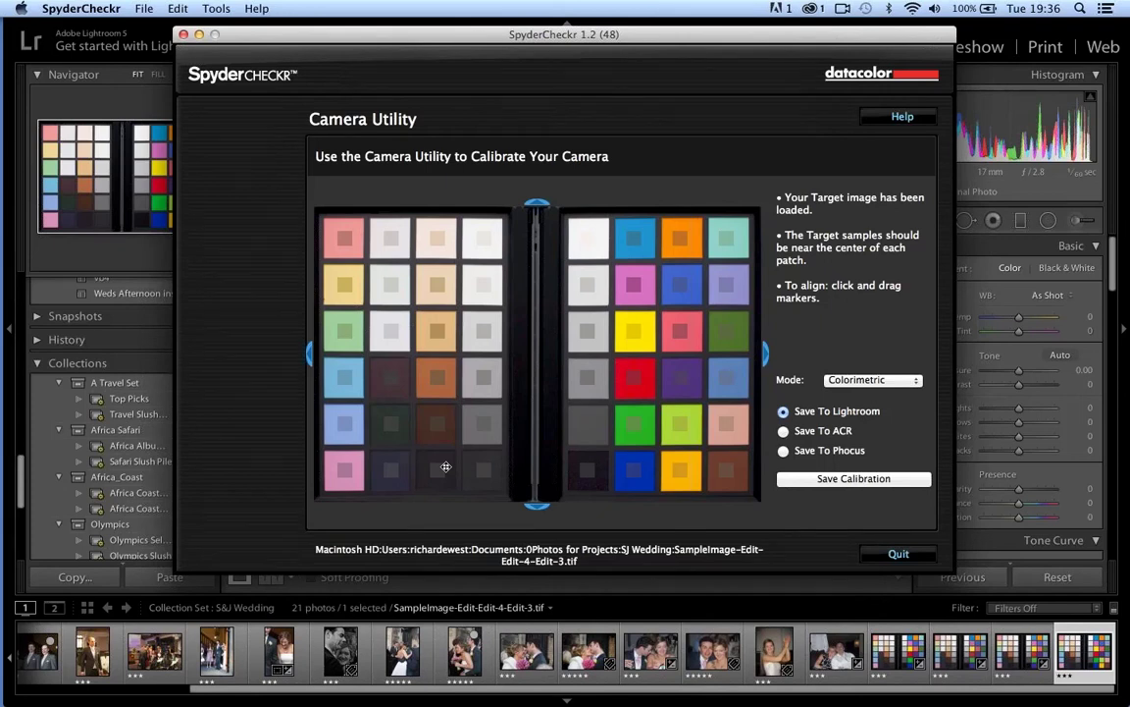
pyautogui.click(913, 383)
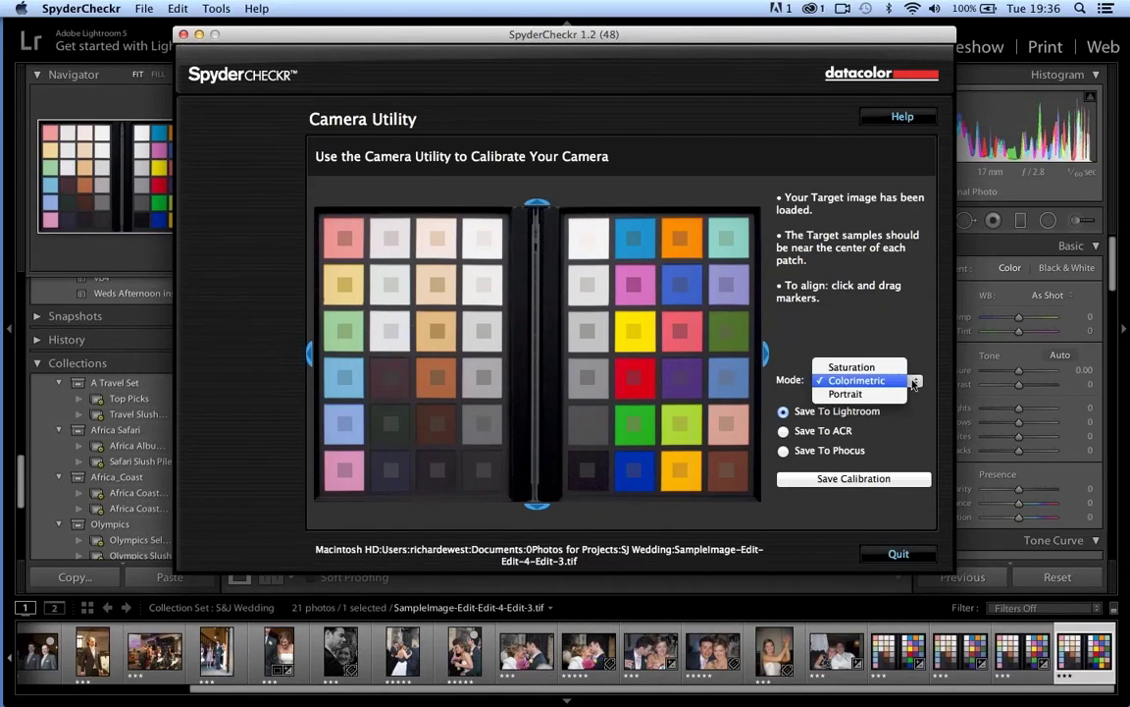
pyautogui.click(914, 383)
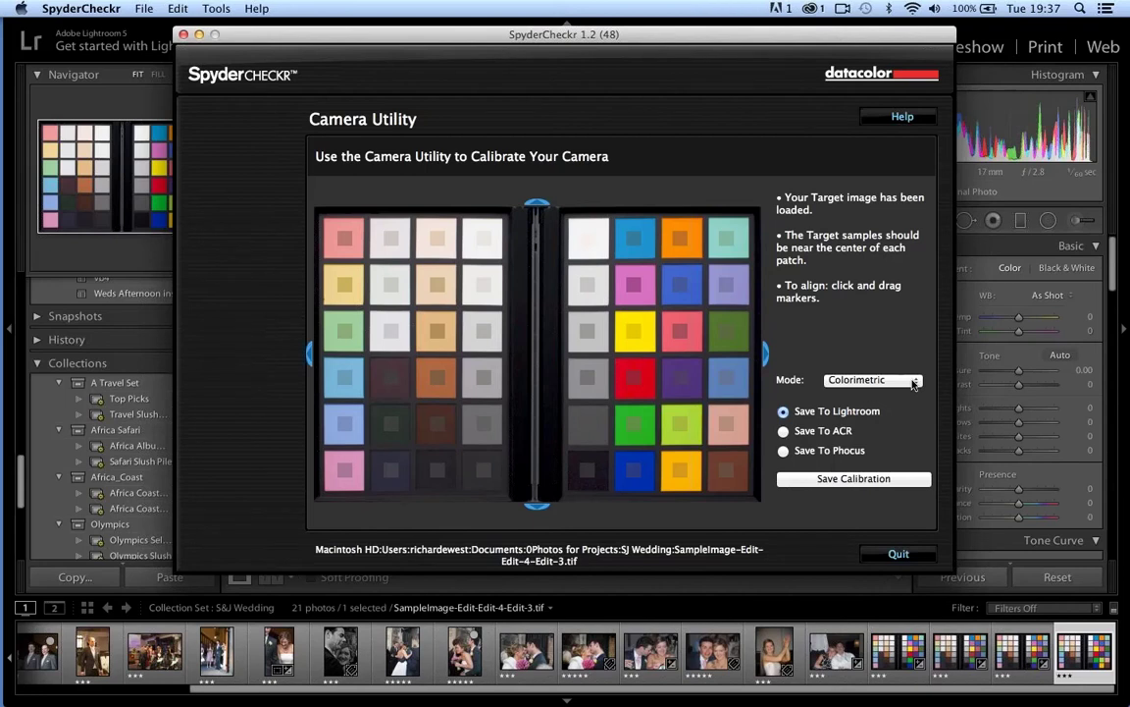
# - Save the Colorimetric calibration as a Lightroom preset named Cal3, replacing the existing file, and quit the calibration utility
pyautogui.click(870, 479)
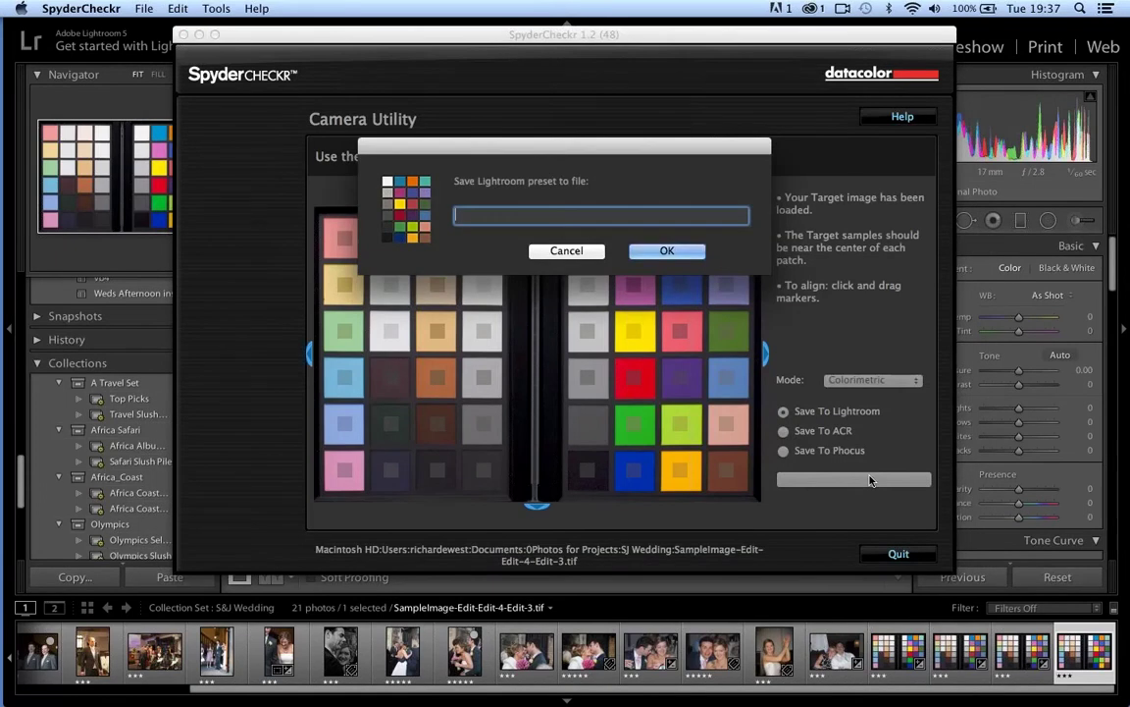
pyautogui.write('Cal')
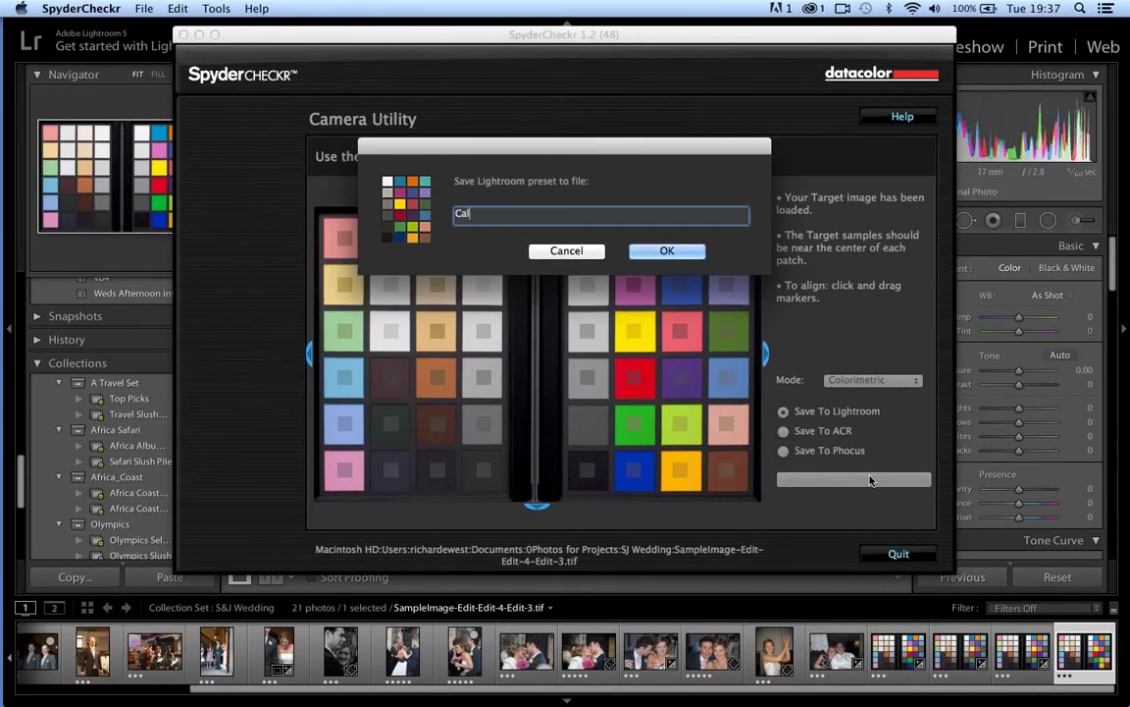
pyautogui.write('3')
pyautogui.click(690, 253)
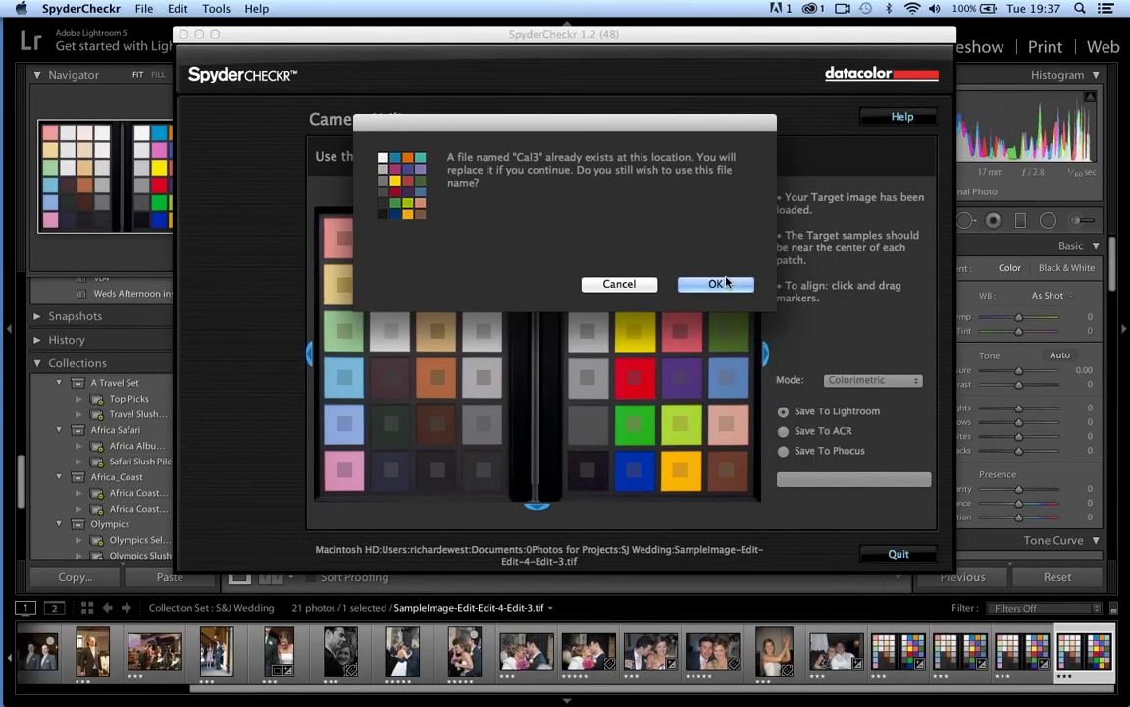
pyautogui.click(724, 283)
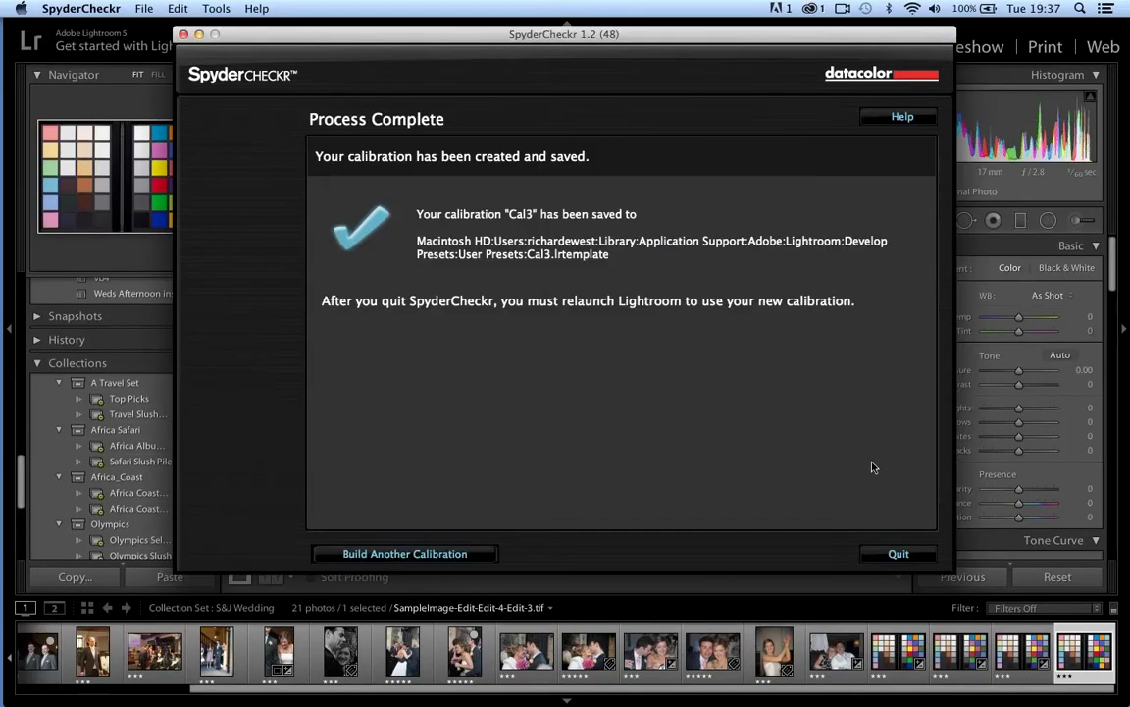
pyautogui.click(898, 555)
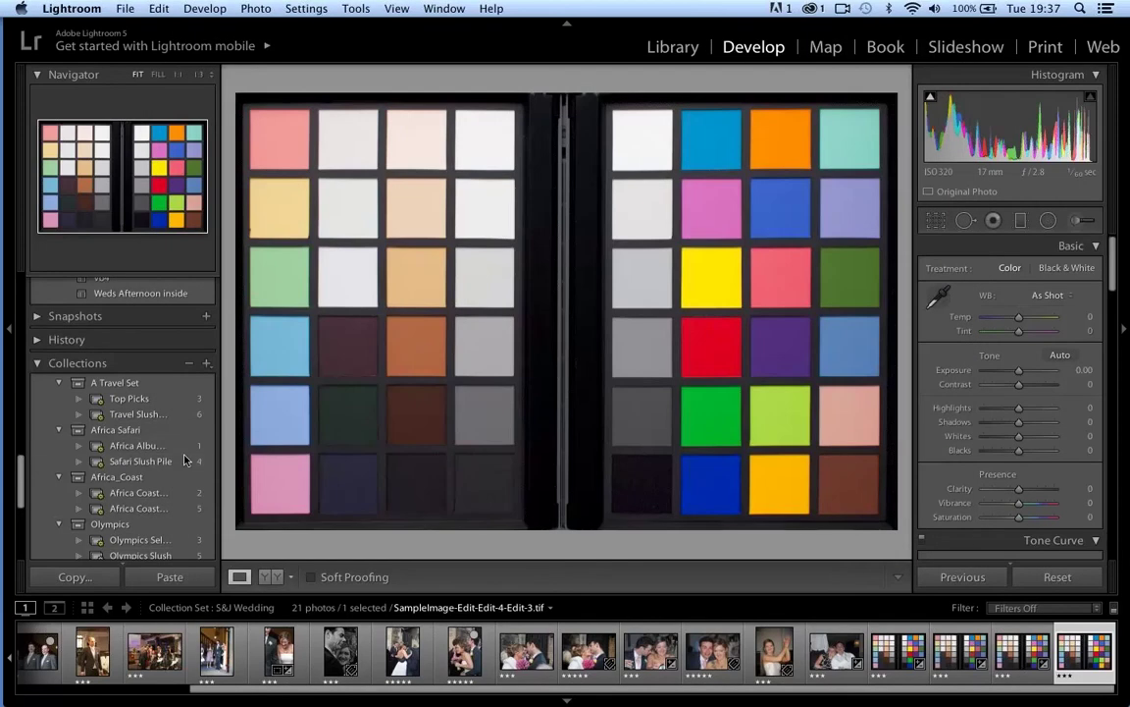
# - Look through the Develop presets for the cal3 calibration under User Presets
pyautogui.scroll(3, 139, 468)
pyautogui.scroll(8, 139, 468)
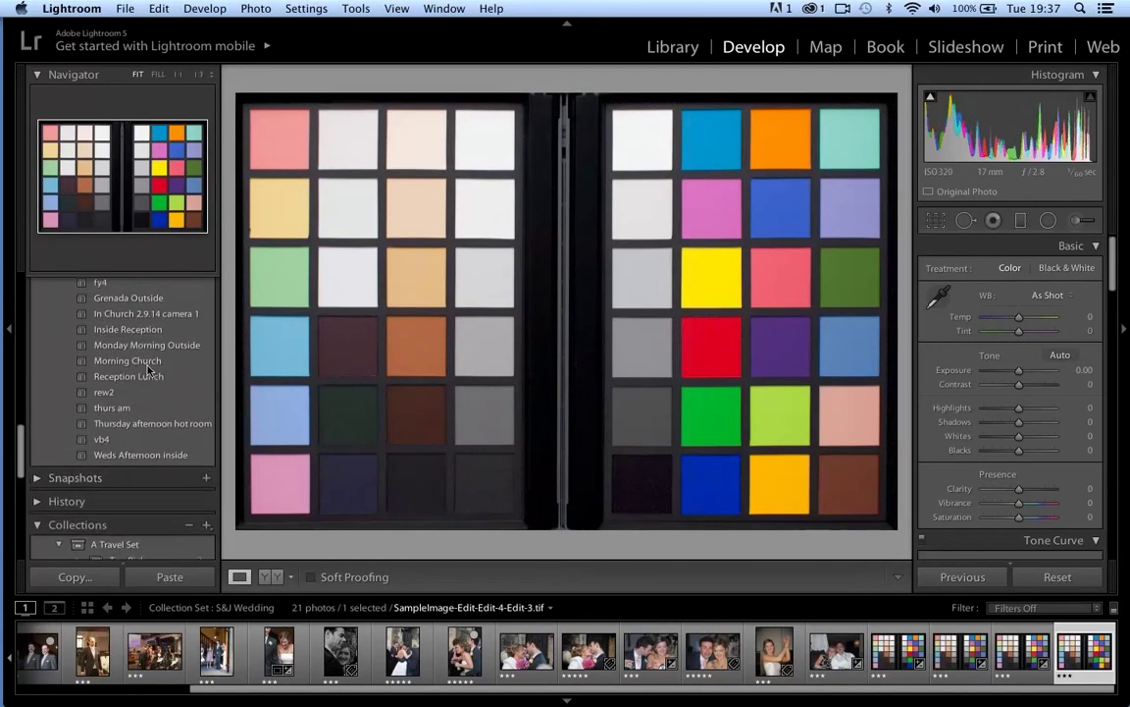
pyautogui.scroll(4, 147, 369)
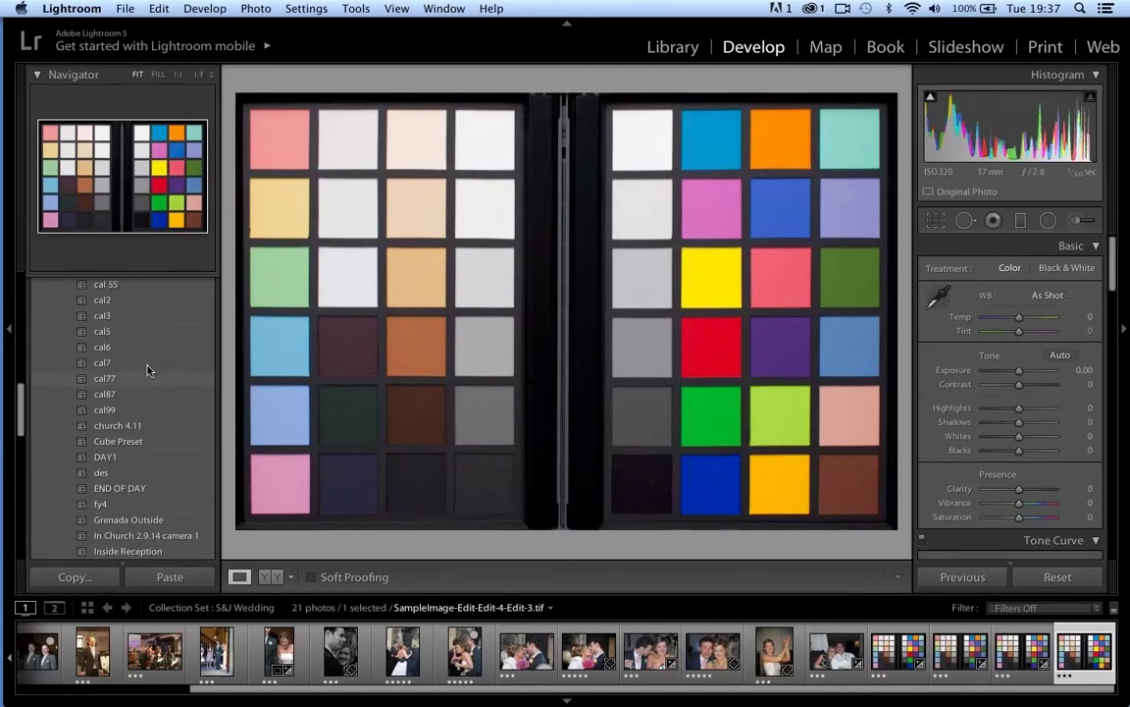
pyautogui.scroll(5, 120, 503)
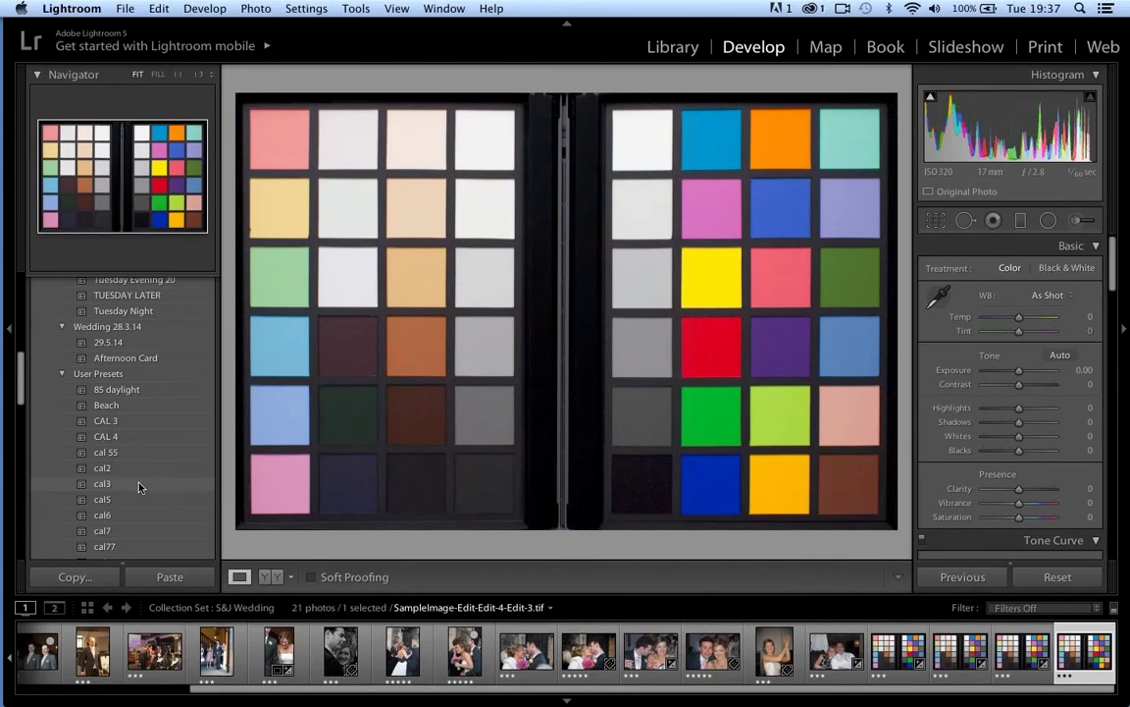
pyautogui.scroll(3, 138, 487)
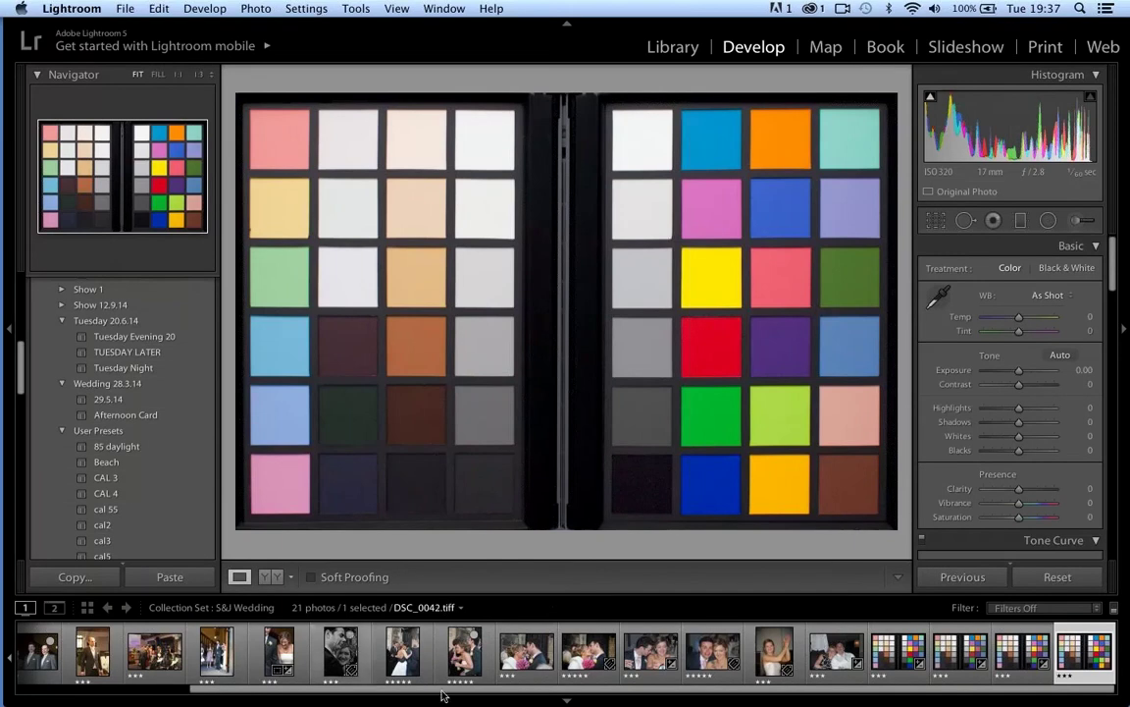
# - Apply the Outside Church S&J preset from the S&J Wedding group to the upright three-man photo DSC_0005.NEF
pyautogui.scroll(3, 461, 665)
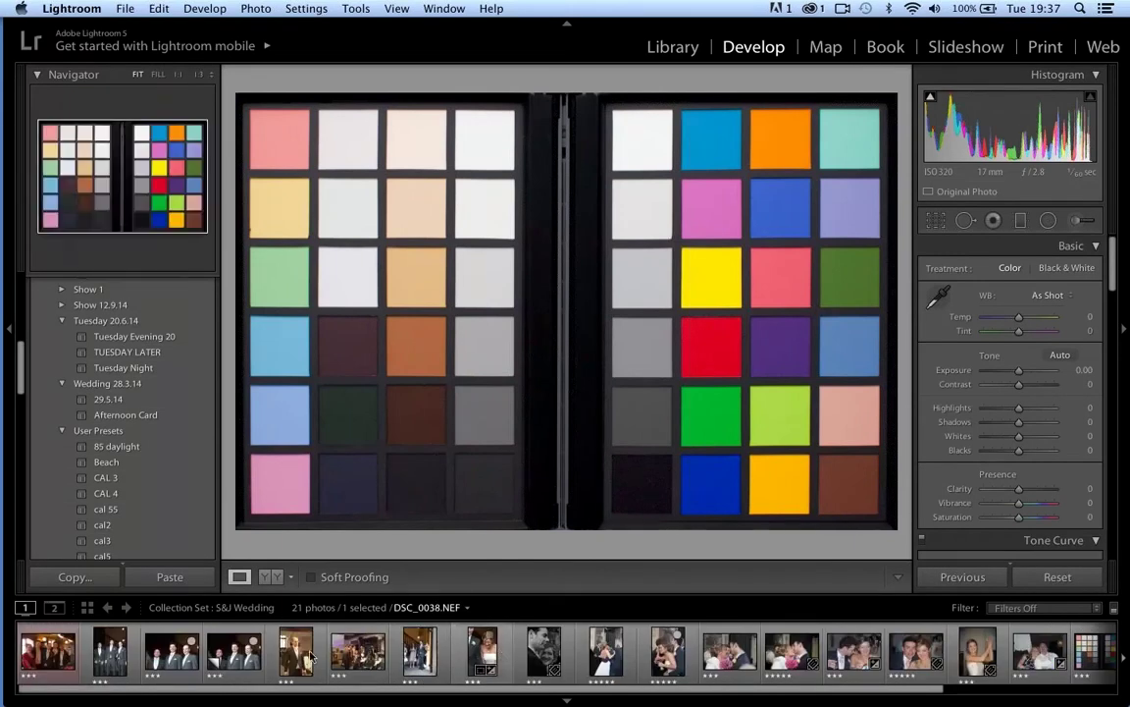
pyautogui.click(110, 649)
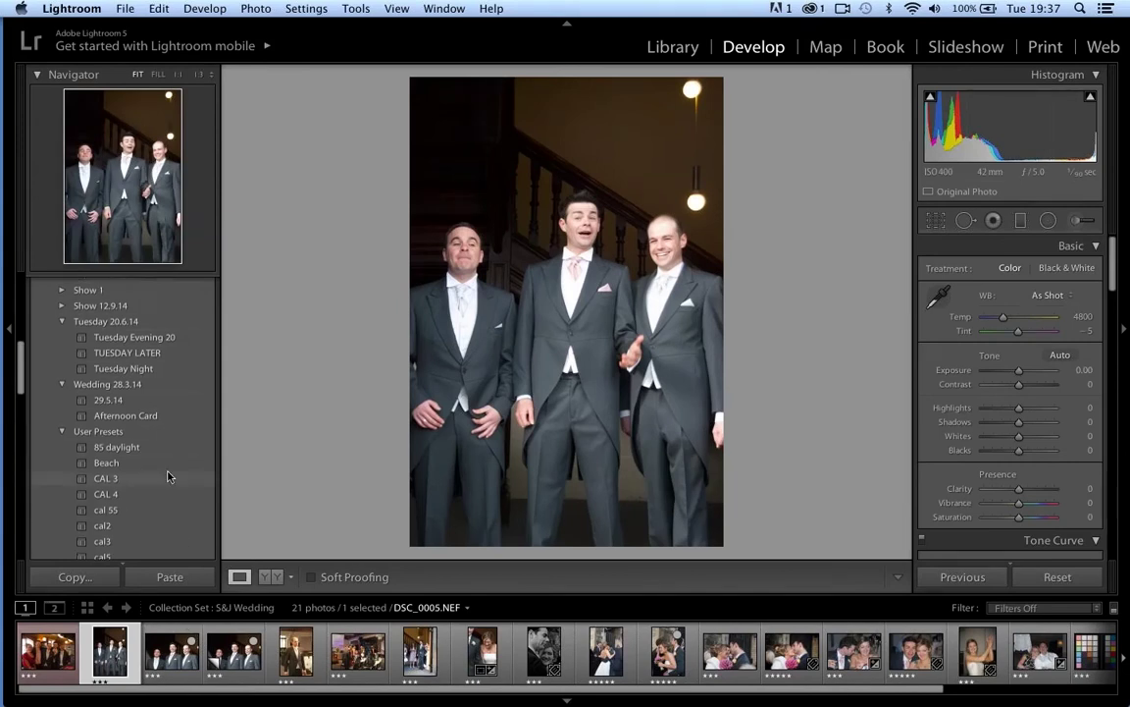
pyautogui.scroll(2, 168, 476)
pyautogui.scroll(2, 168, 476)
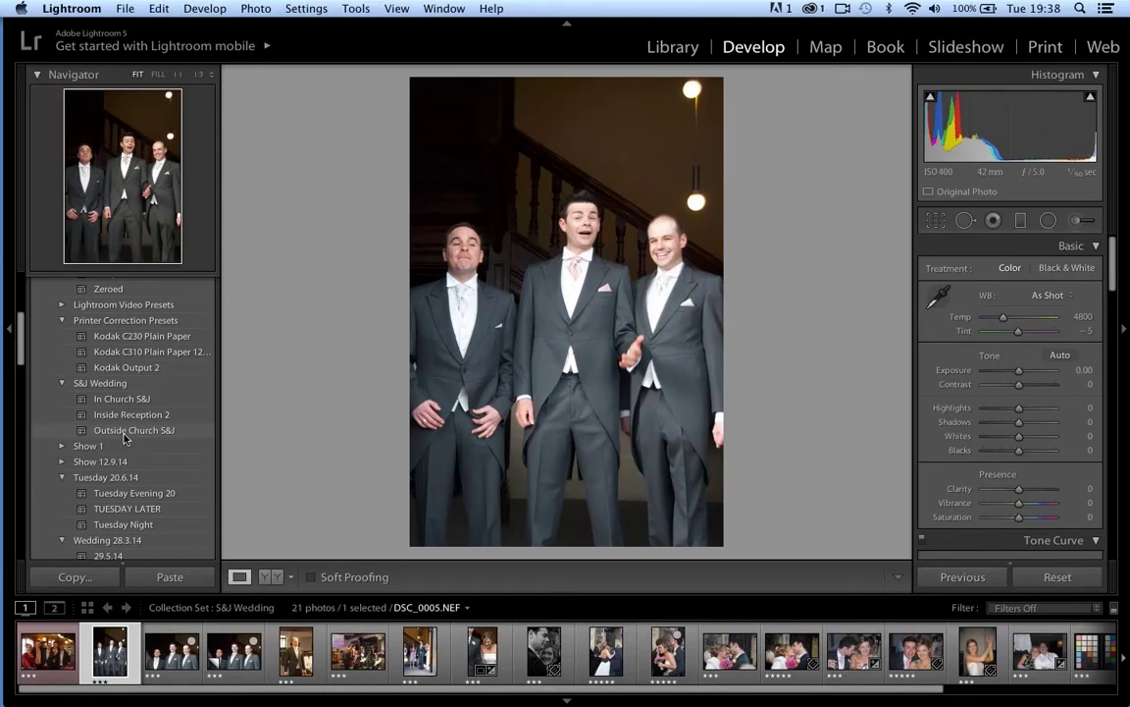
pyautogui.click(61, 384)
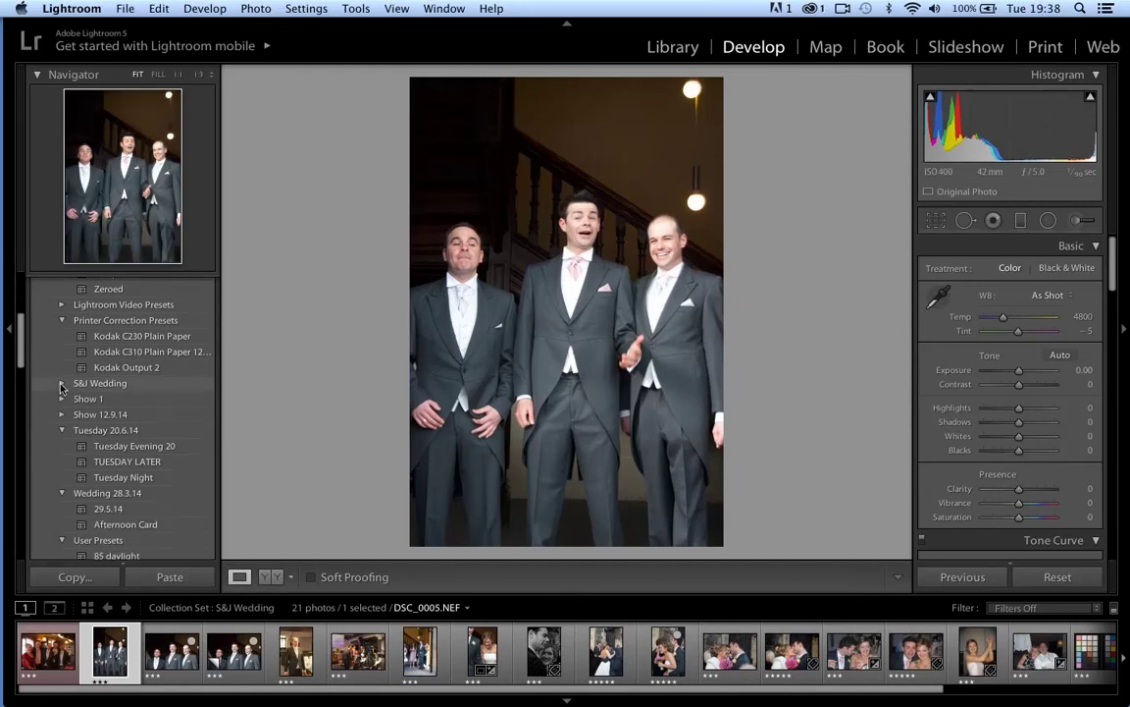
pyautogui.click(61, 383)
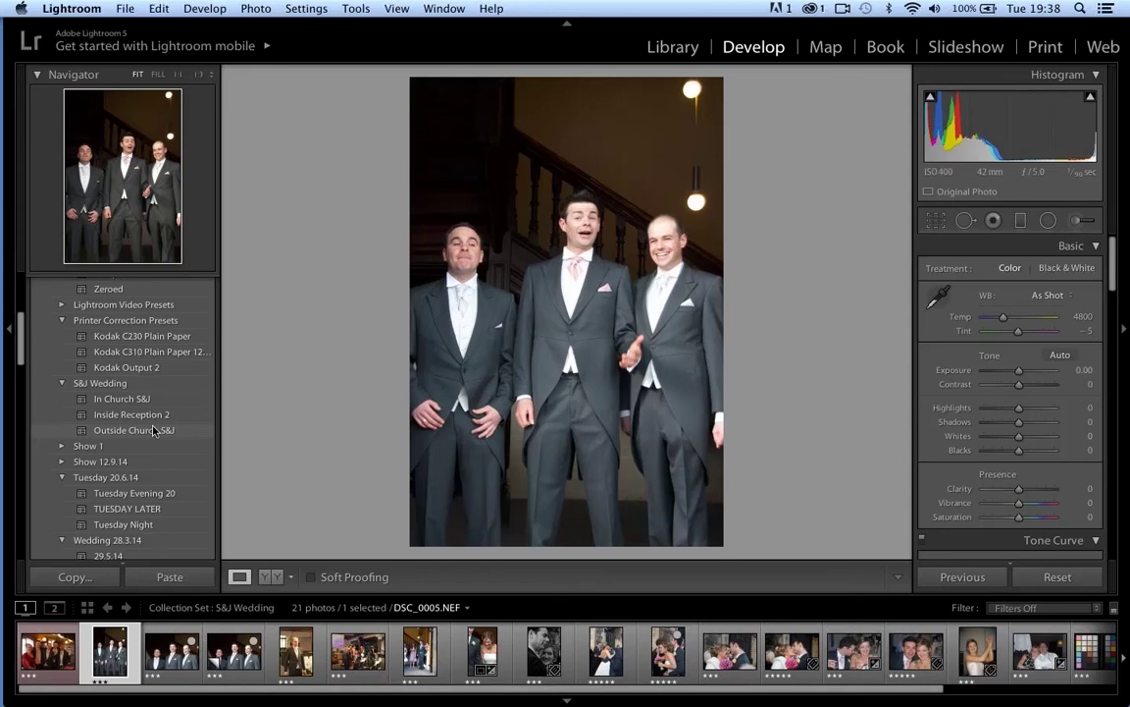
pyautogui.click(154, 435)
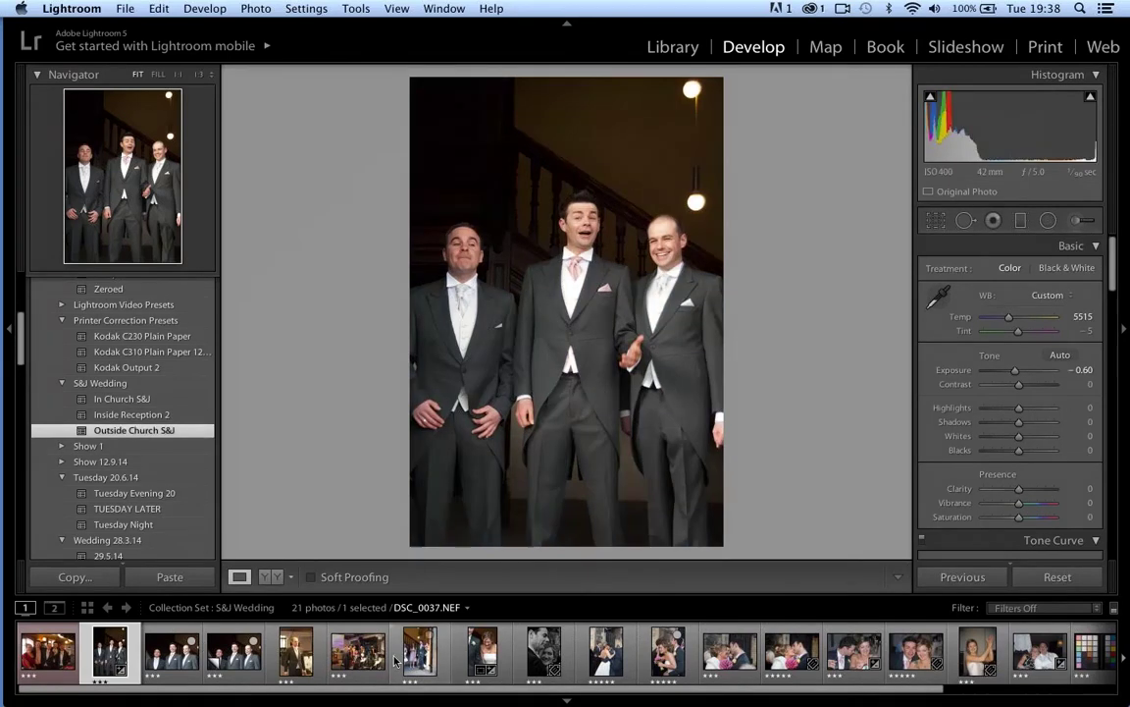
# - Apply the In Church S&J preset to DSC_0009.NEF and the Inside Reception 2 preset to the group photo DSC_0001.NEF
pyautogui.click(296, 651)
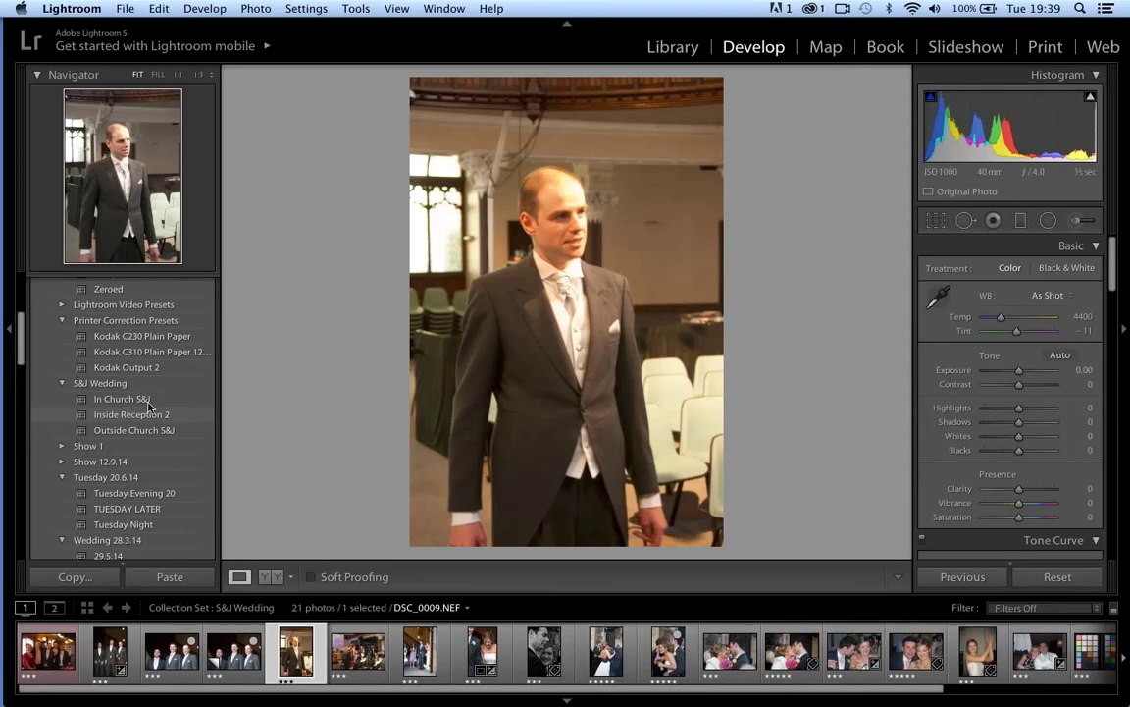
pyautogui.click(148, 402)
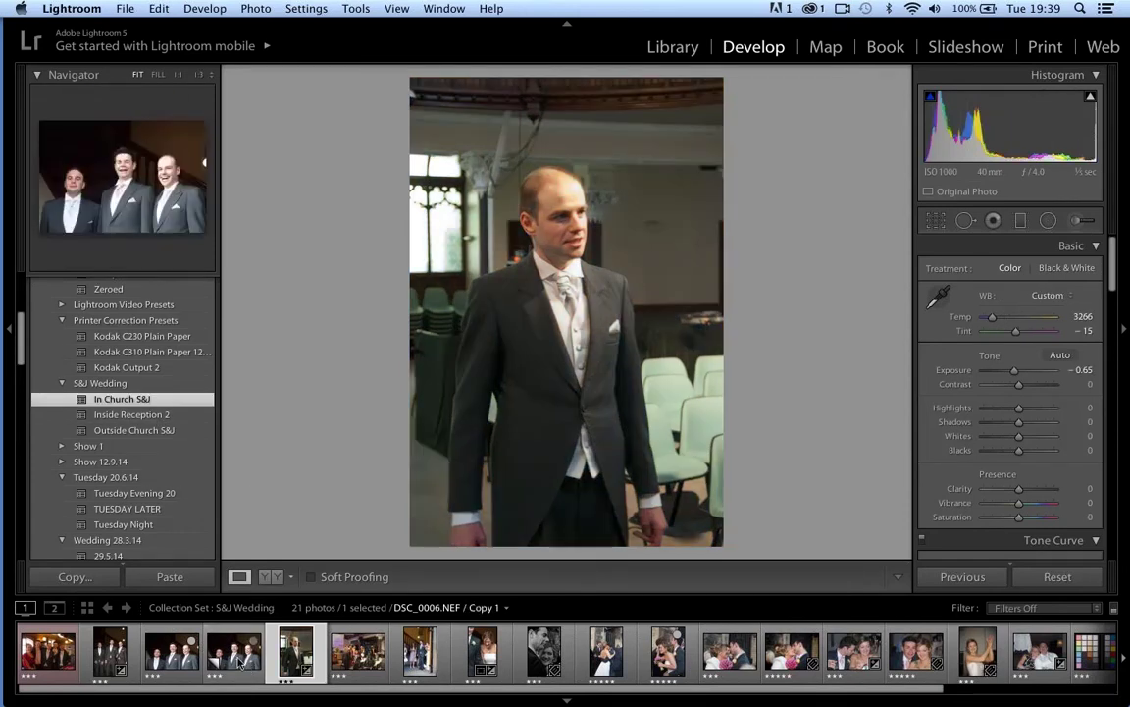
pyautogui.click(110, 653)
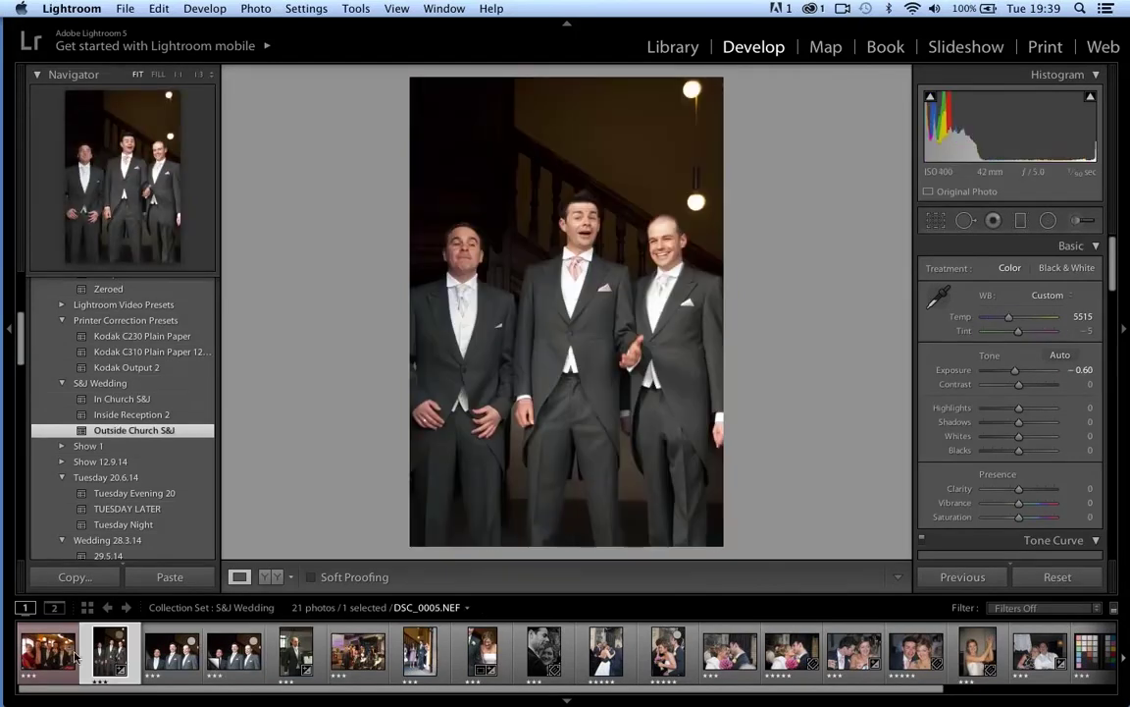
pyautogui.click(54, 657)
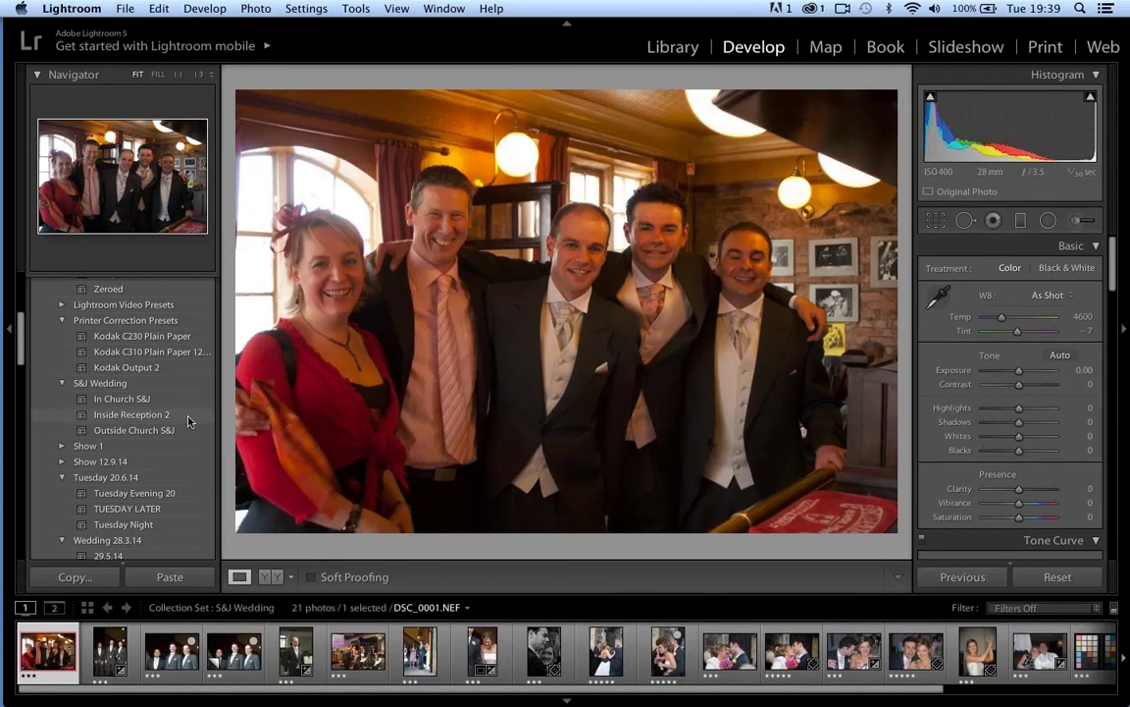
pyautogui.click(186, 418)
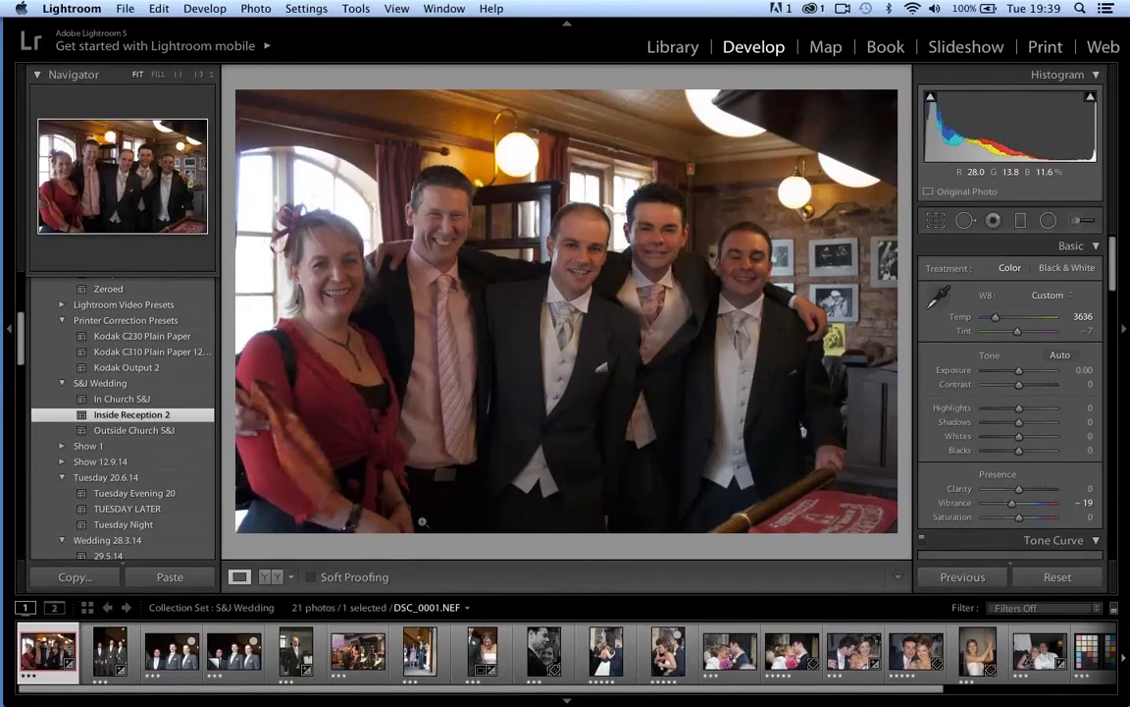
# - Select the three consecutive photos of the suited men, starting from DSC_0005.NEF
pyautogui.click(108, 666)
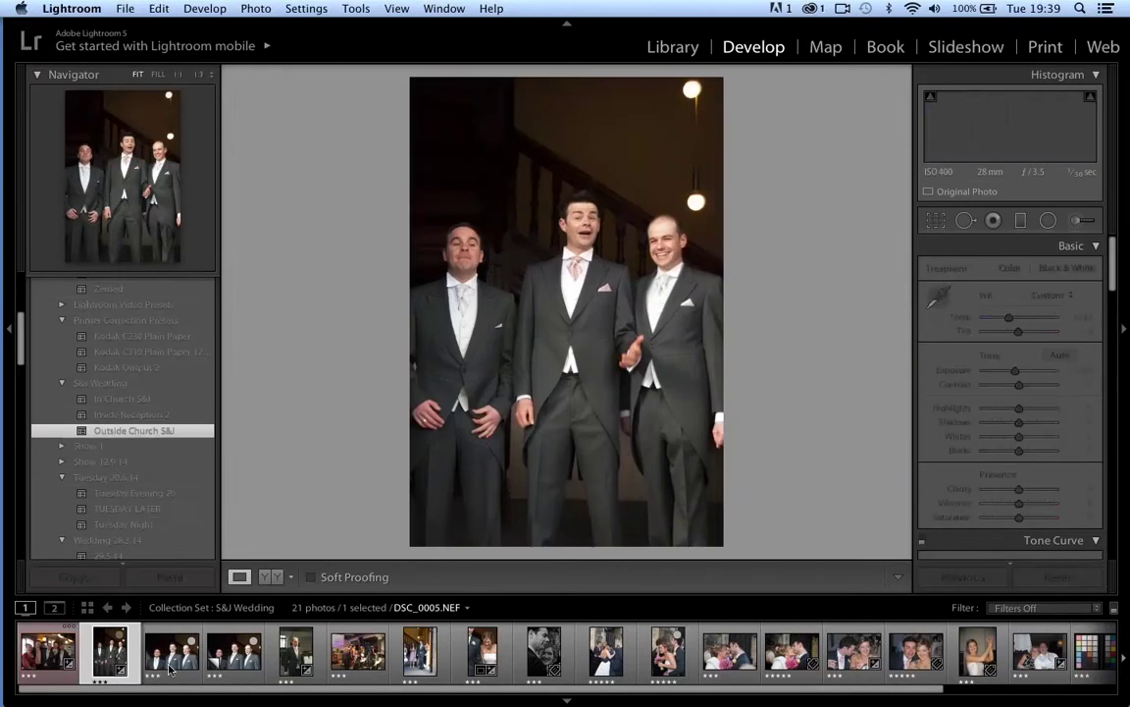
pyautogui.keyDown('shift'); pyautogui.click(235, 670); pyautogui.keyUp('shift')
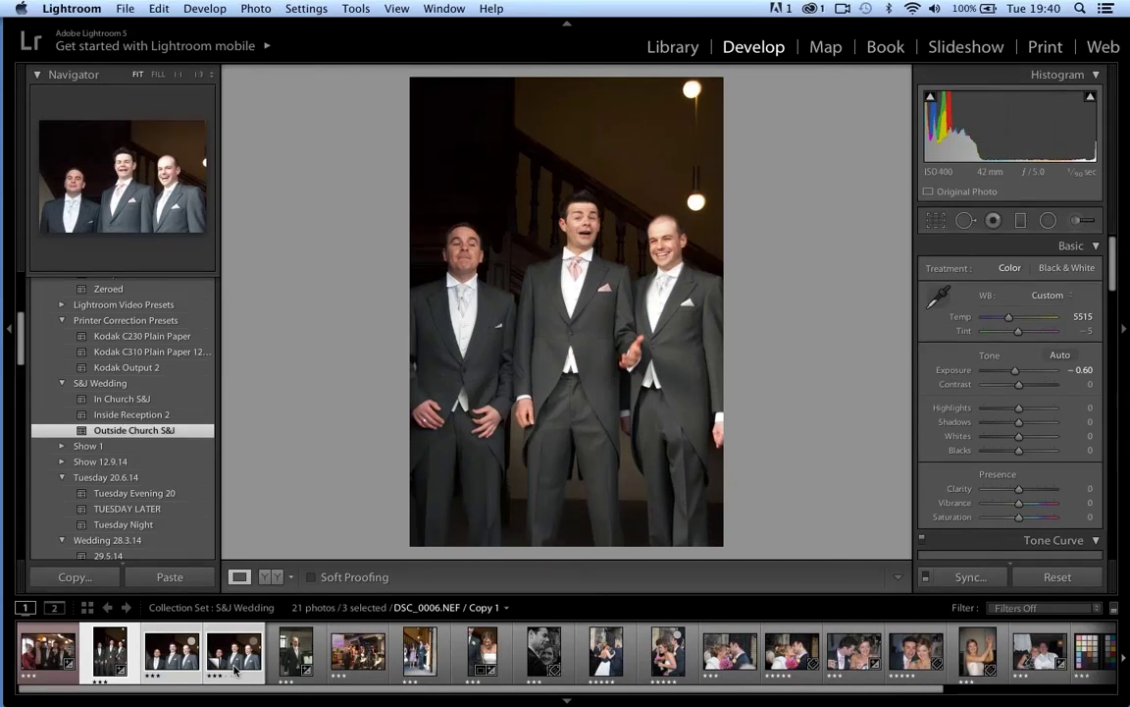
# - Switch to the Capture - Mini.key presentation in Keynote and show slide 12 about SpyderCHECKR colour balance
pyautogui.hotkey('ctrl', 'Right')
pyautogui.click(149, 548)
pyautogui.scroll(-4, 152, 489)
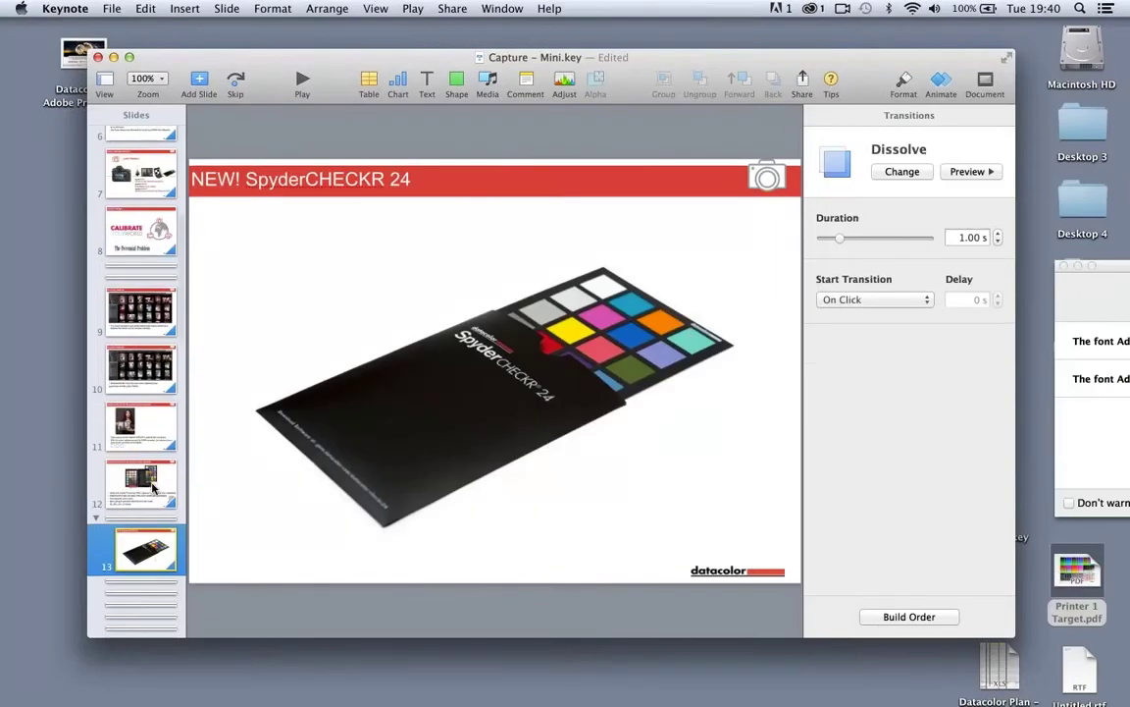
pyautogui.scroll(-1, 152, 489)
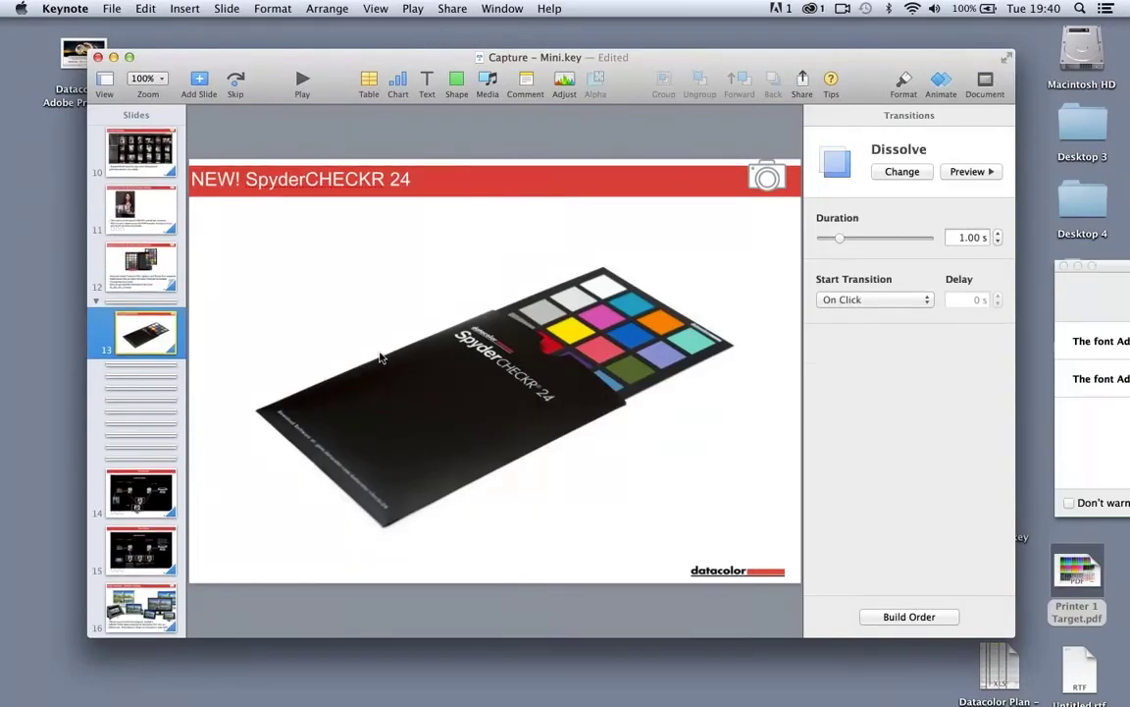
pyautogui.press('Up')
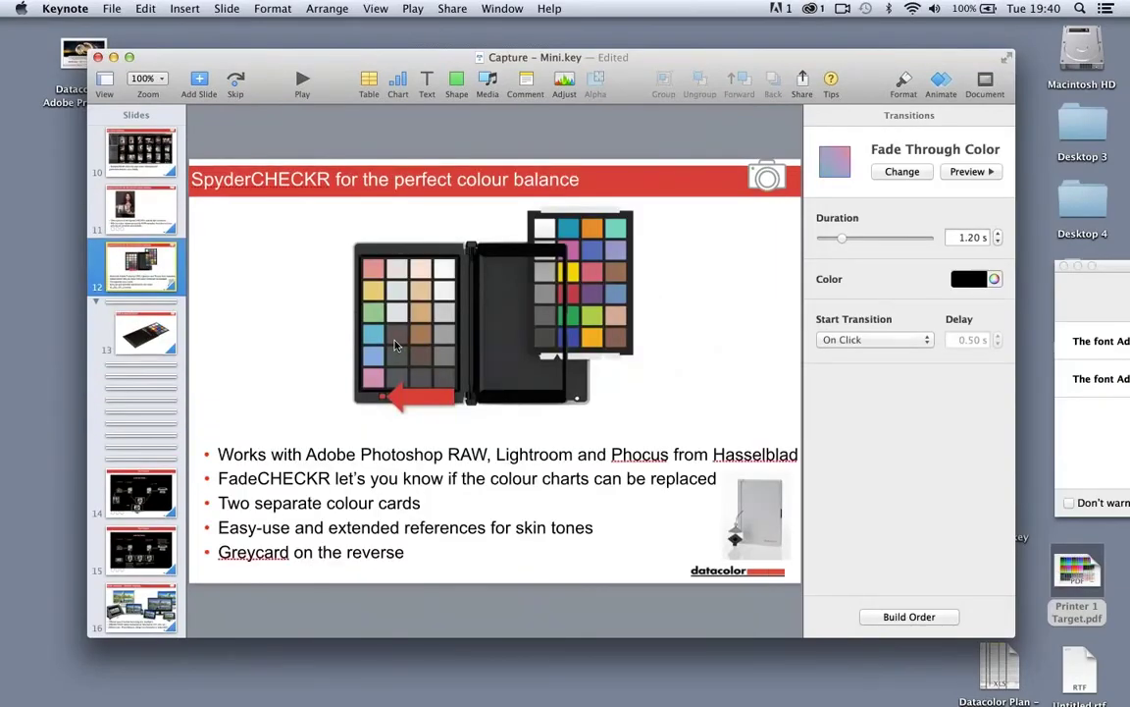
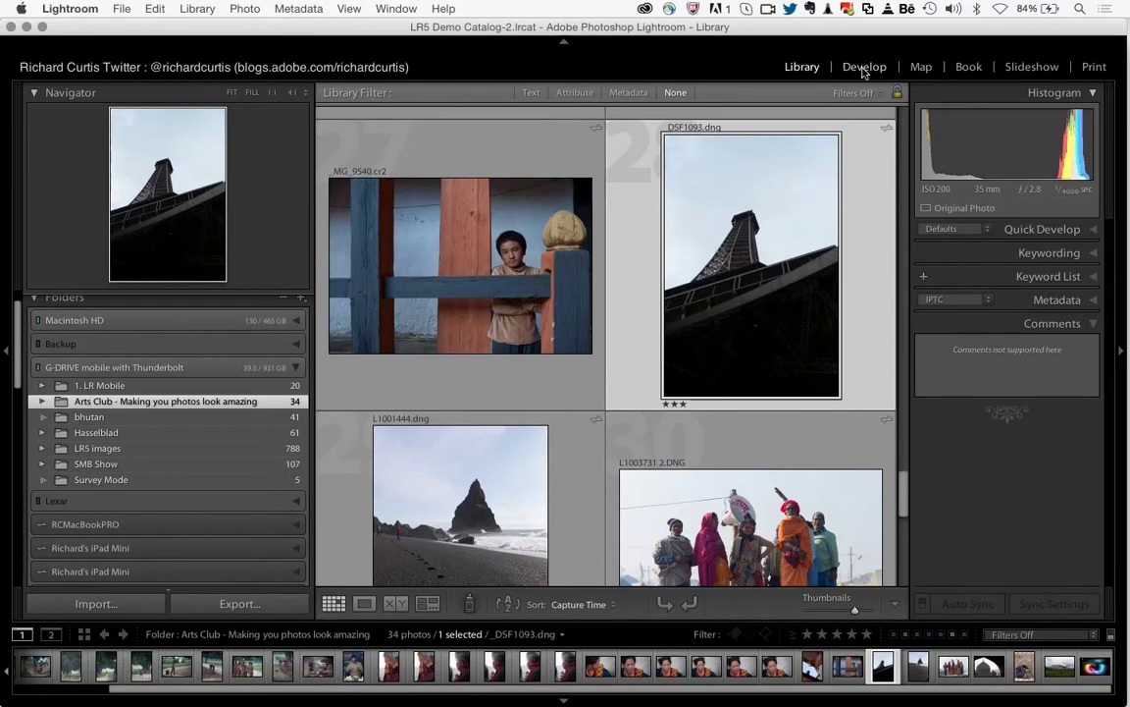
# - Open the Eiffel Tower photo _DSF1093.dng in the Develop module and set Exposure to +0.75
pyautogui.click(863, 69)
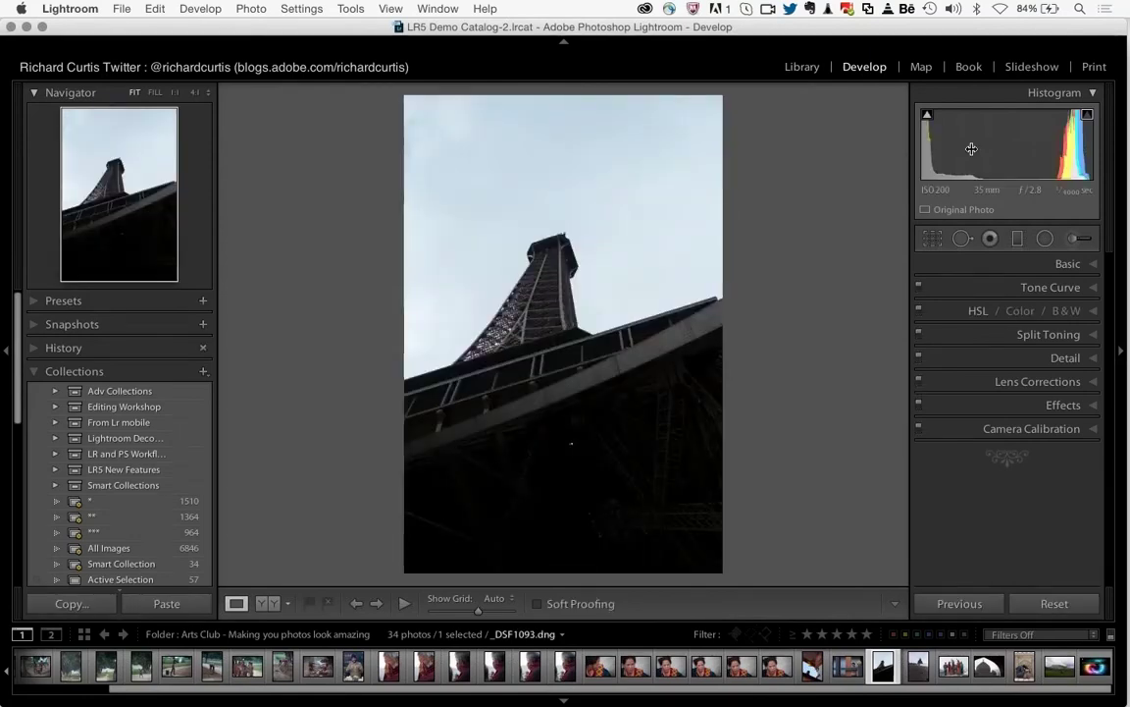
pyautogui.click(928, 116)
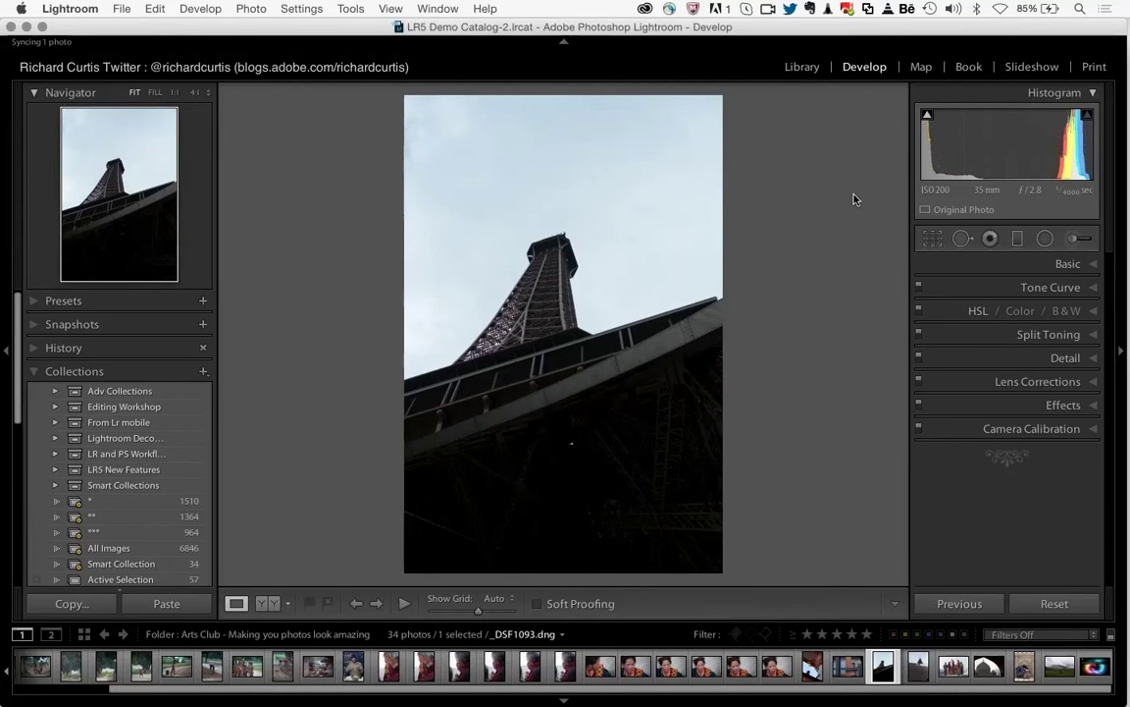
pyautogui.click(1076, 266)
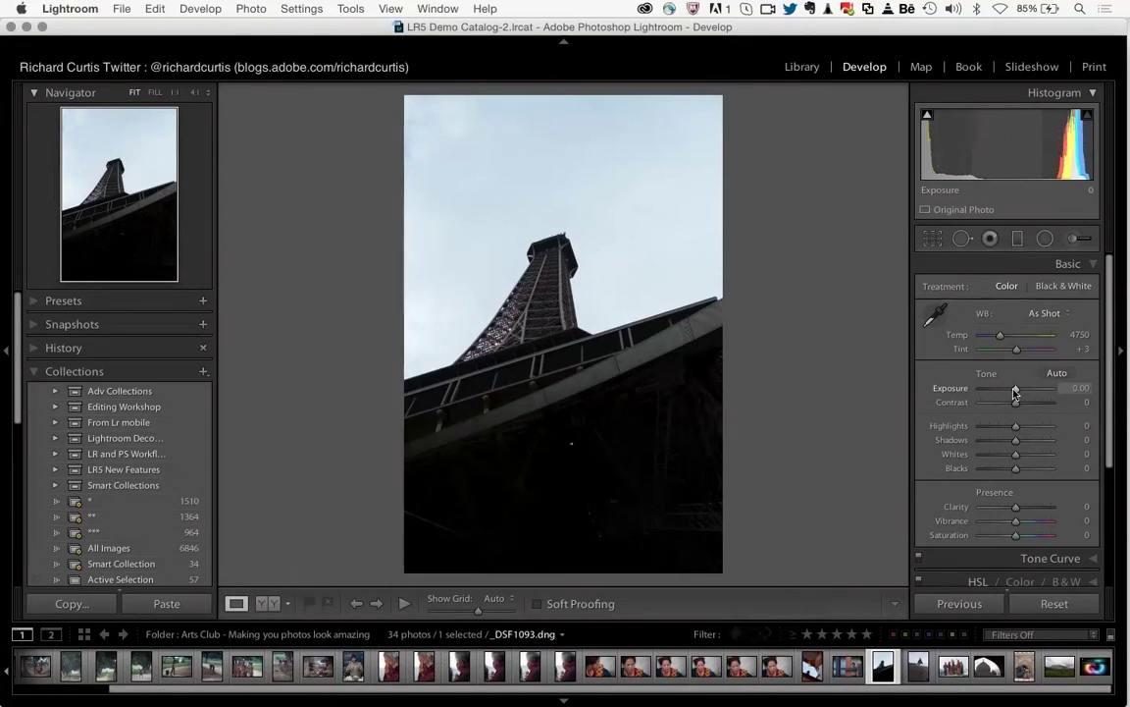
pyautogui.moveTo(1015, 392)
pyautogui.mouseDown()
pyautogui.moveTo(1042, 389)
pyautogui.moveTo(1003, 389)
pyautogui.moveTo(1018, 389)
pyautogui.mouseUp()
# - Set the Eiffel Tower photo's Highlights to -100, Shadows to +41 and Whites to +21
pyautogui.press('alt')
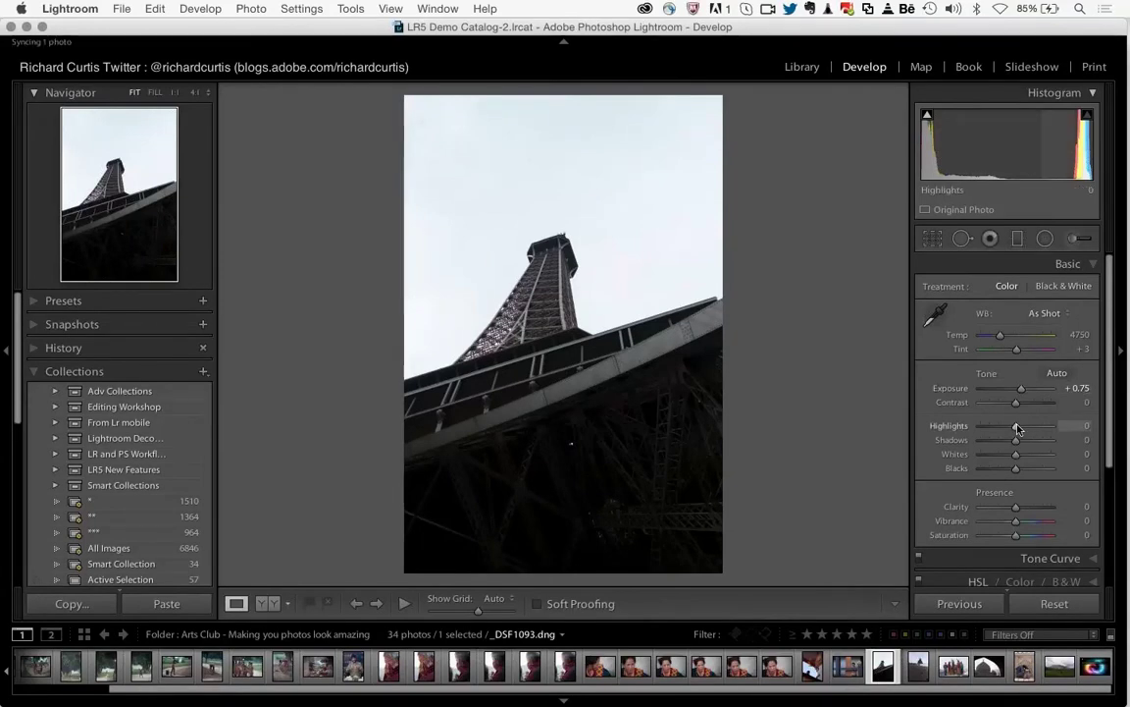
pyautogui.moveTo(1016, 427); pyautogui.dragTo(979, 427)
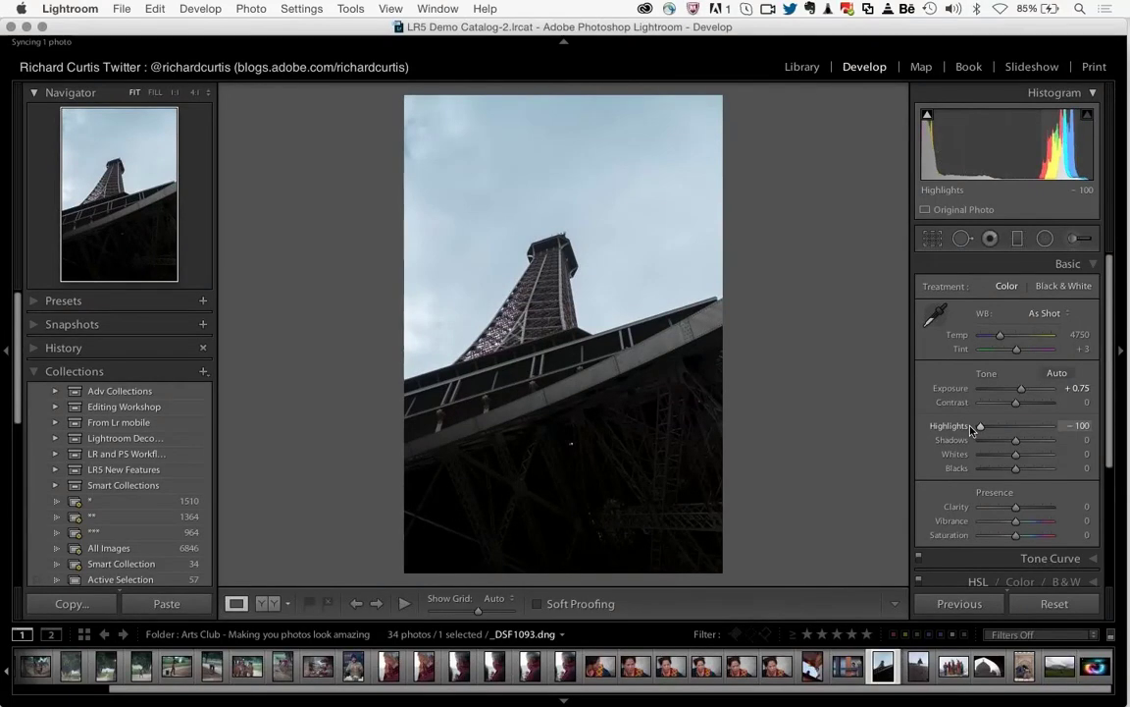
pyautogui.moveTo(1017, 444); pyautogui.dragTo(1068, 438)
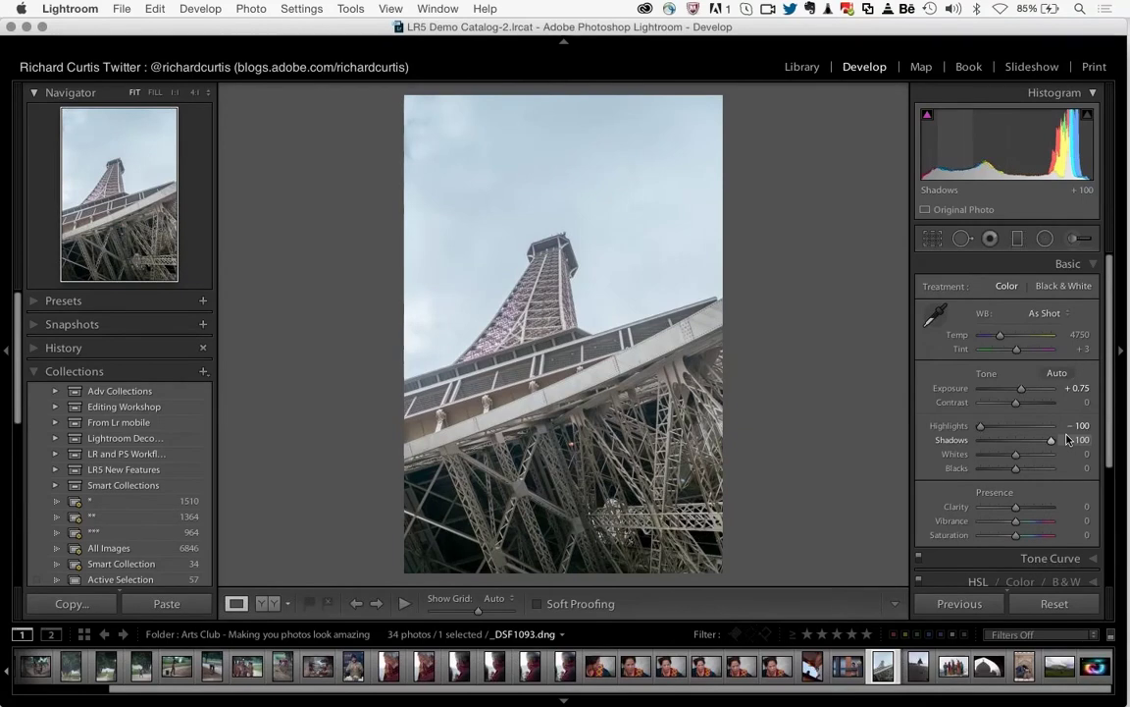
pyautogui.moveTo(1064, 439); pyautogui.dragTo(1028, 444)
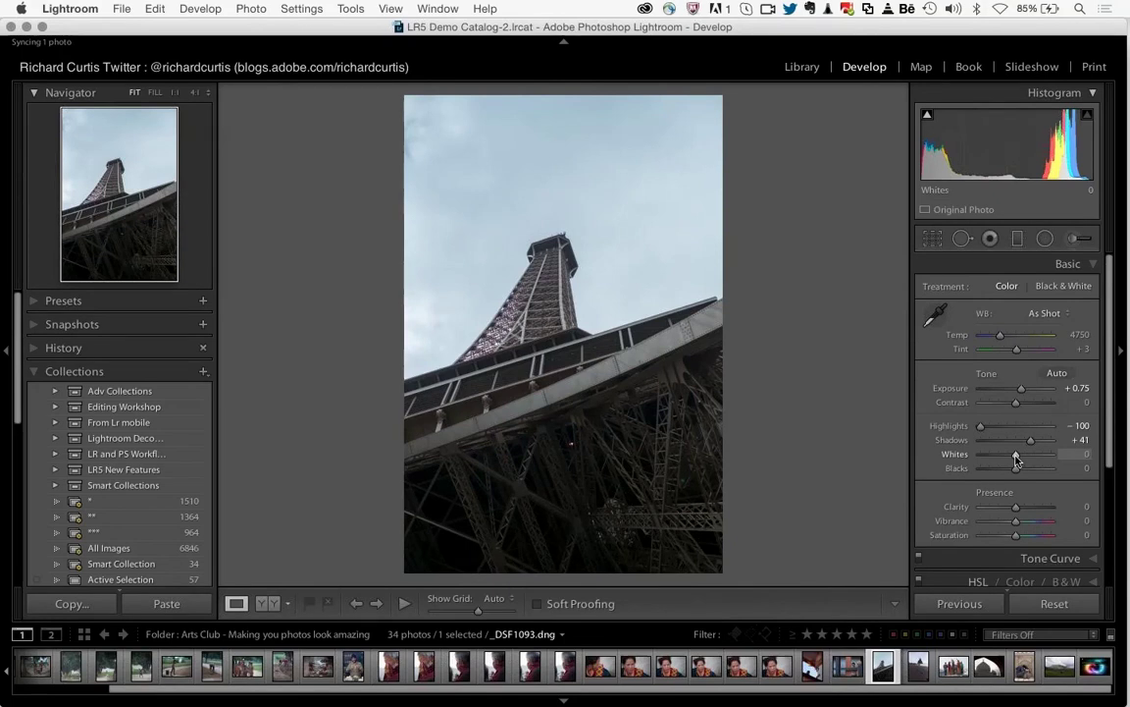
pyautogui.press('alt')
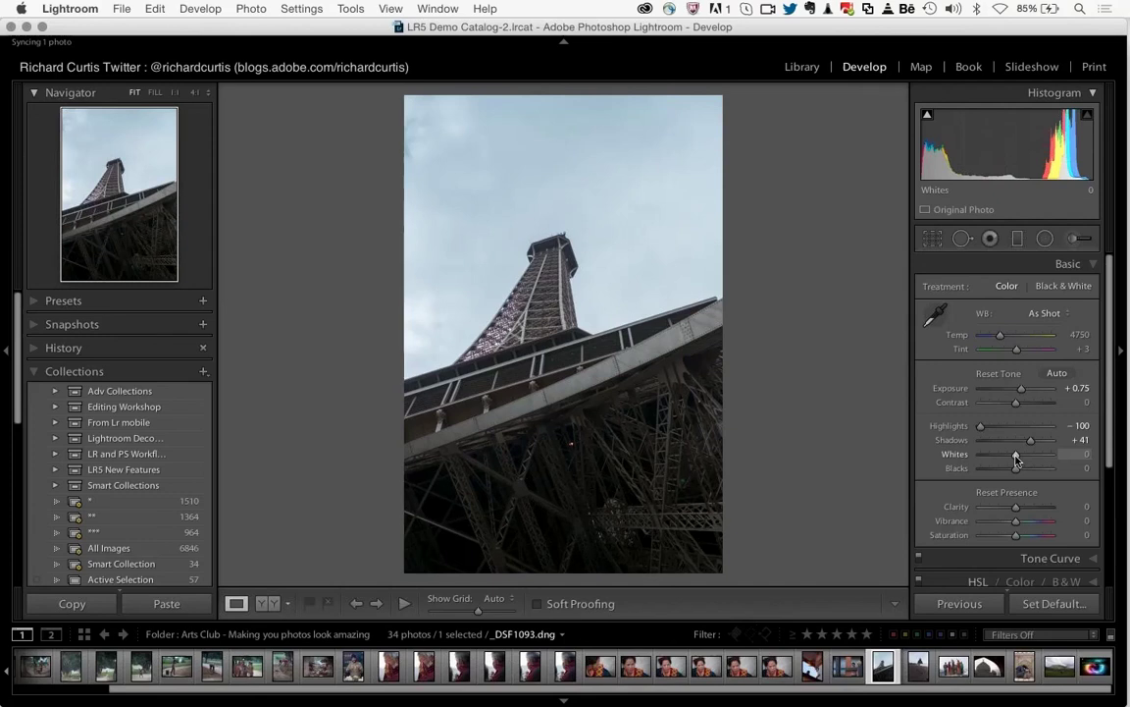
pyautogui.moveTo(1017, 460)
pyautogui.mouseDown()
pyautogui.moveTo(1037, 458)
pyautogui.moveTo(1023, 458)
pyautogui.mouseUp()
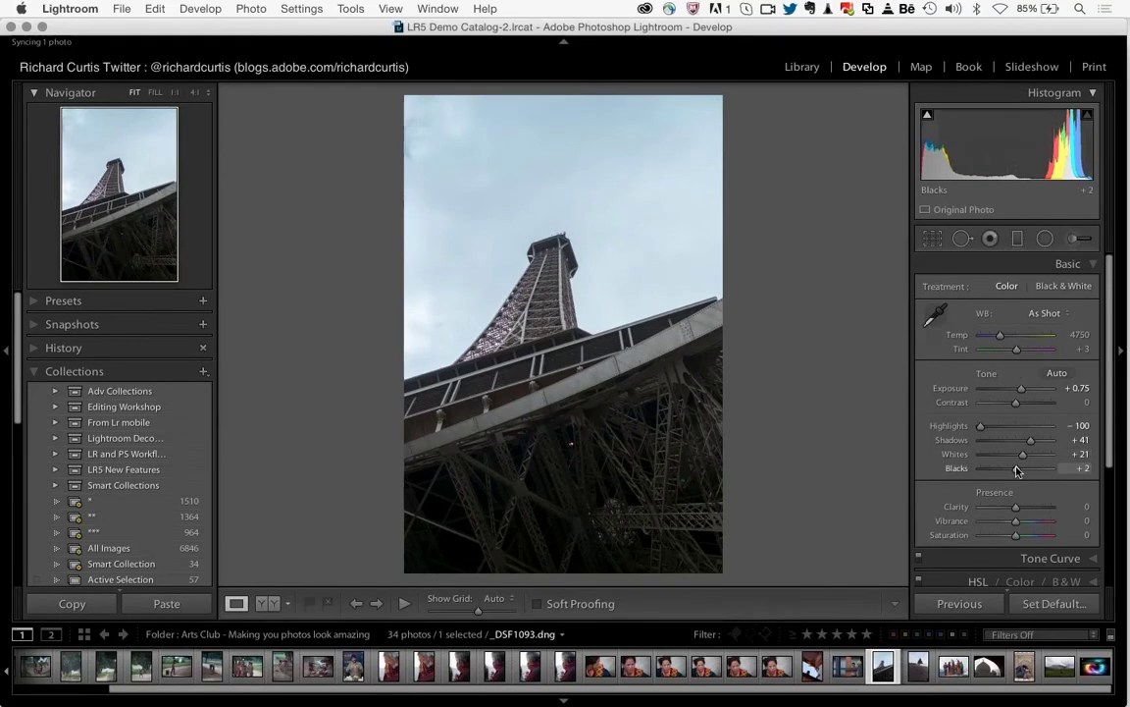
# - Set the Eiffel Tower photo's Blacks to -30 and Clarity to +55
pyautogui.moveTo(1018, 472); pyautogui.dragTo(1005, 472)
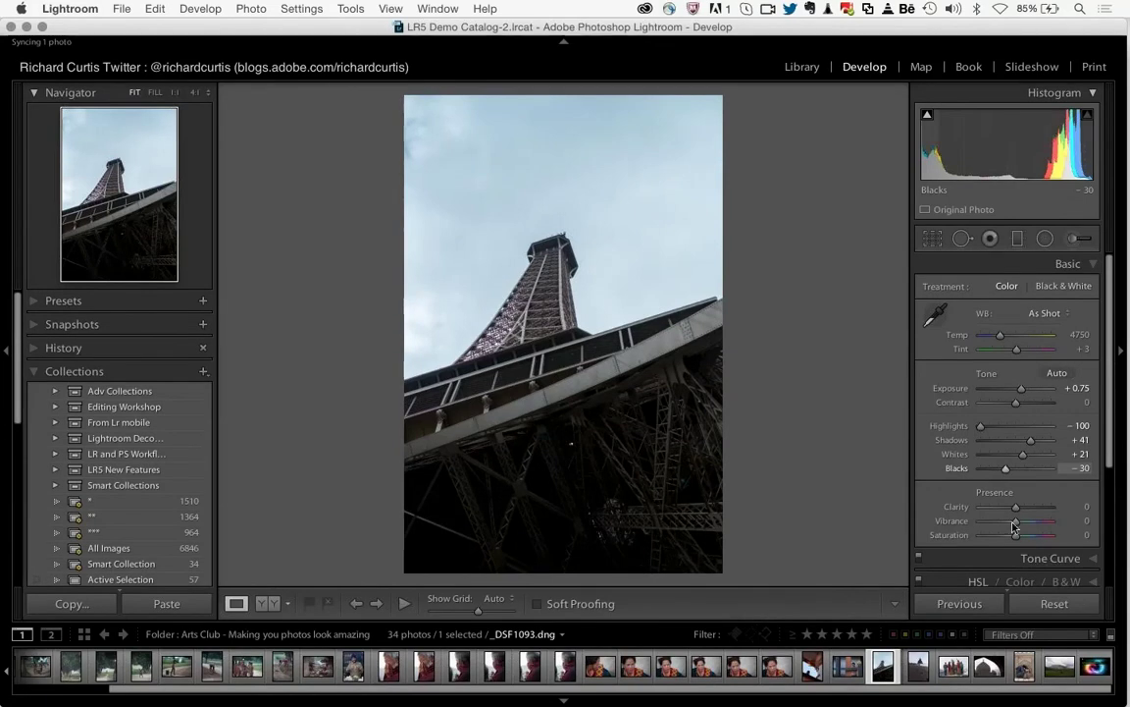
pyautogui.moveTo(1017, 507); pyautogui.dragTo(1033, 509)
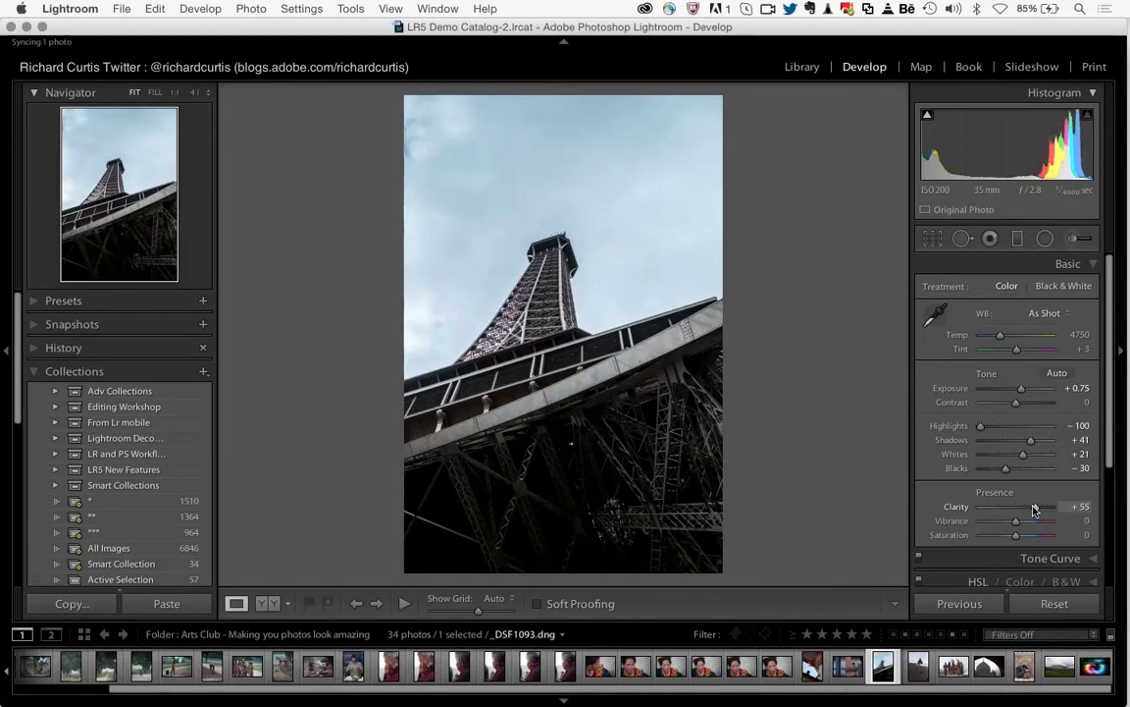
# - Compare the edited Eiffel Tower photo with its Before version several times and inspect the result full screen
pyautogui.press('\\')
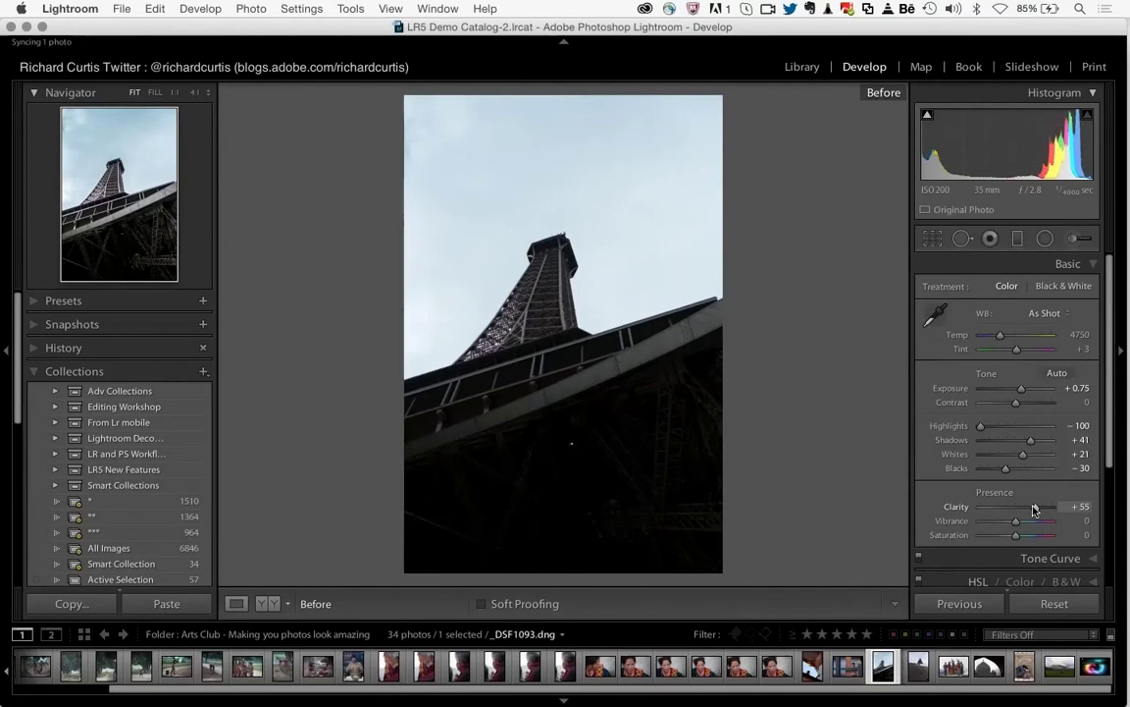
pyautogui.press('\\')
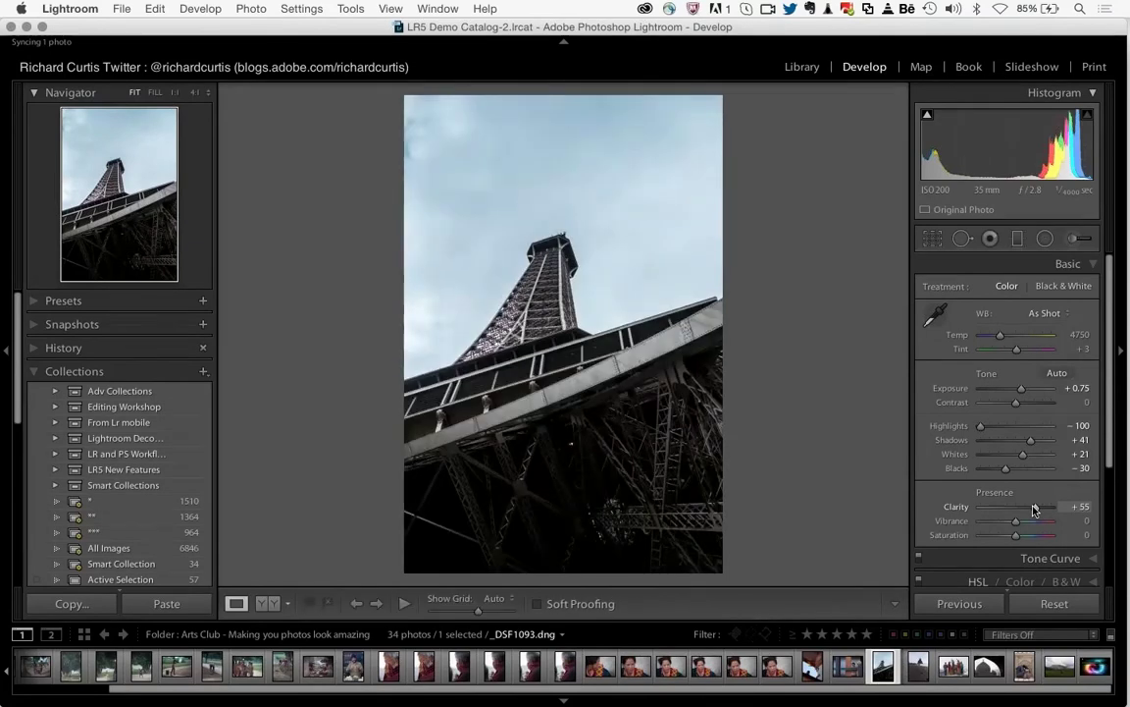
pyautogui.press('\\')
pyautogui.press('\\')
pyautogui.press('\\')
pyautogui.press('\\')
pyautogui.press('f')
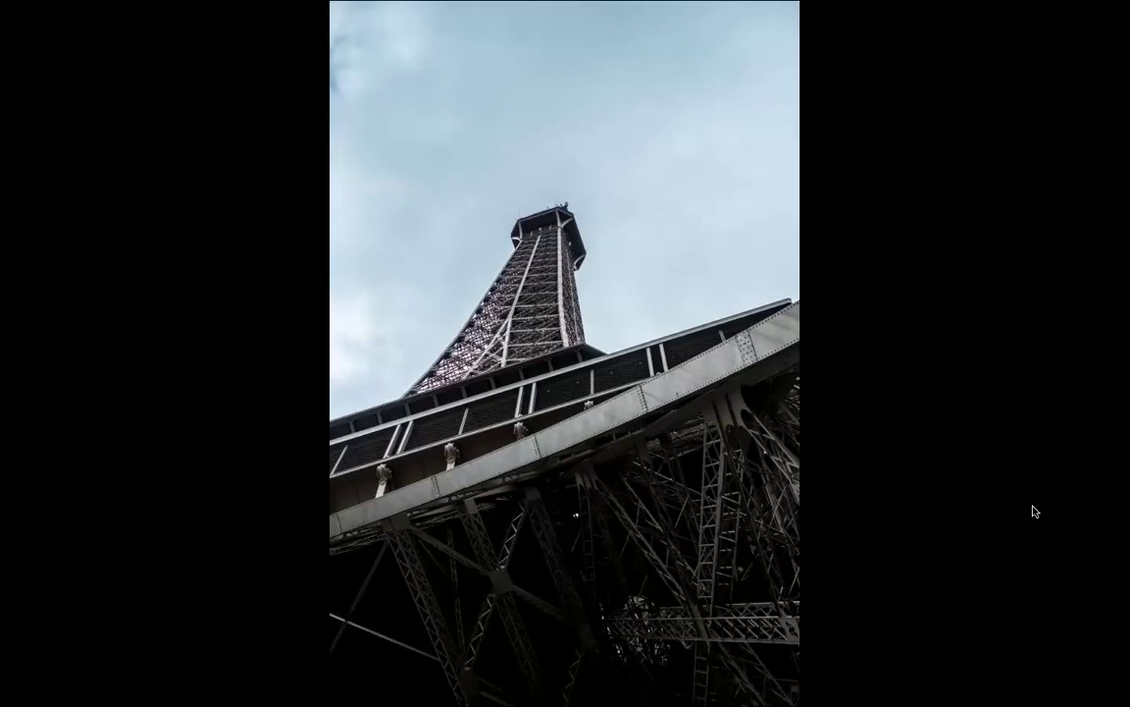
pyautogui.press('f')
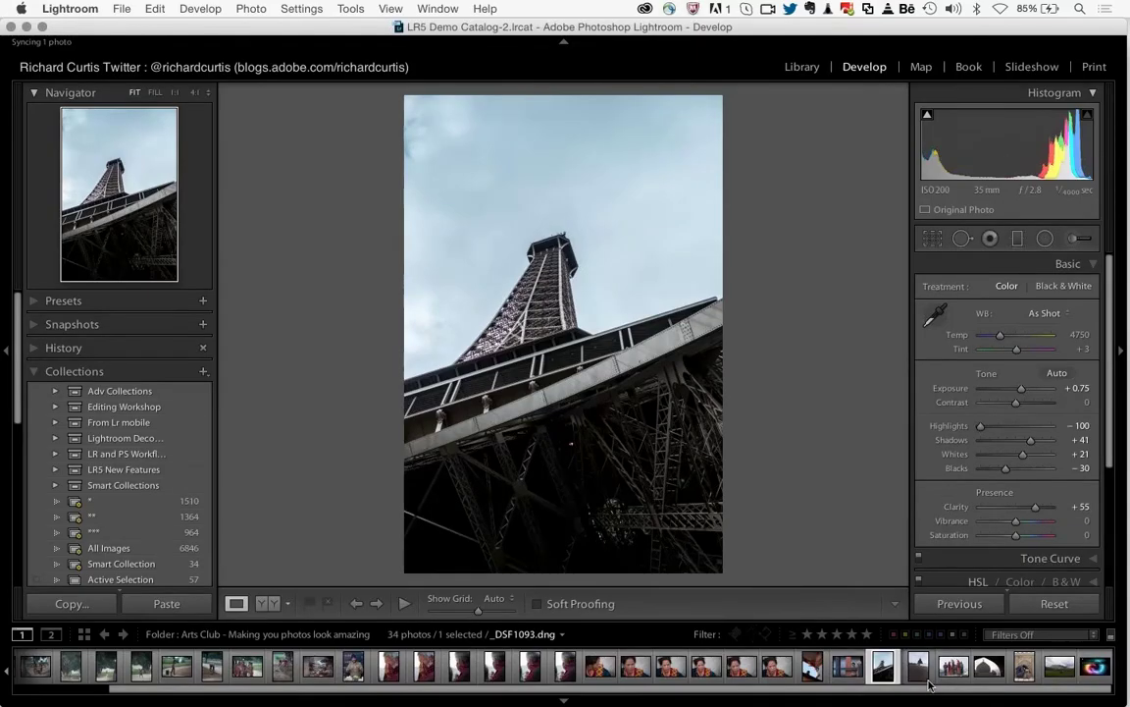
# - Open landscape photo L1008832.dng and set Exposure to +1.00, Highlights to -100, Shadows to +36, Whites to +19 and Blacks to -61
pyautogui.click(1048, 670)
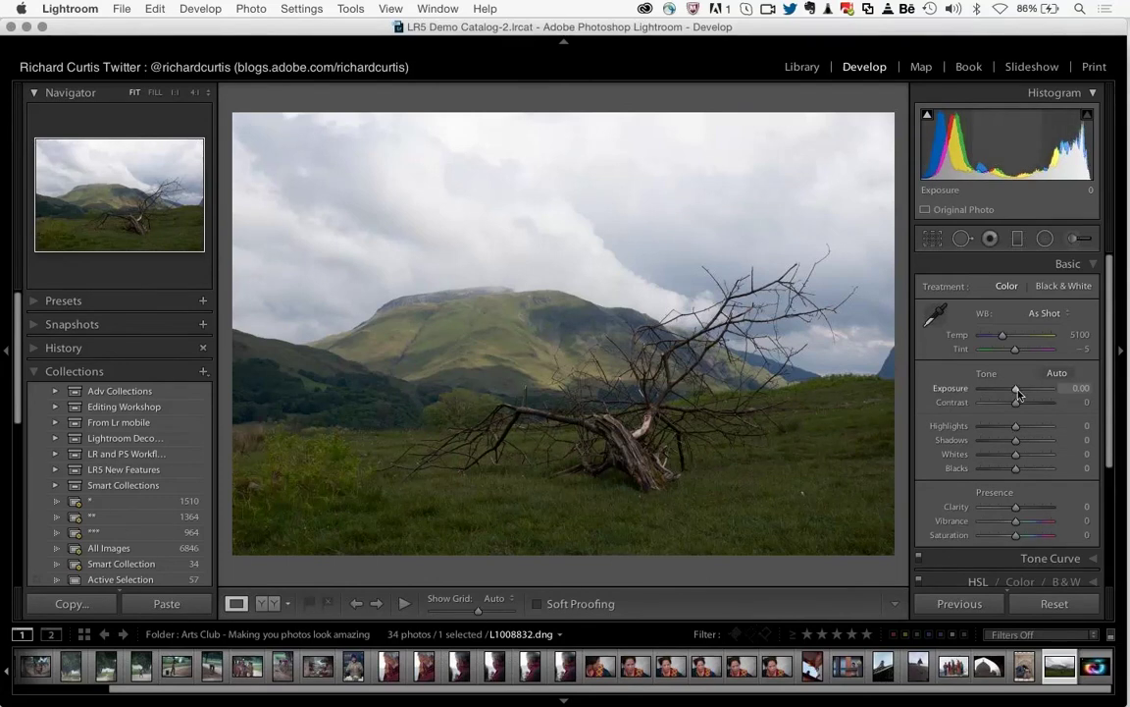
pyautogui.moveTo(1019, 393); pyautogui.dragTo(1025, 393)
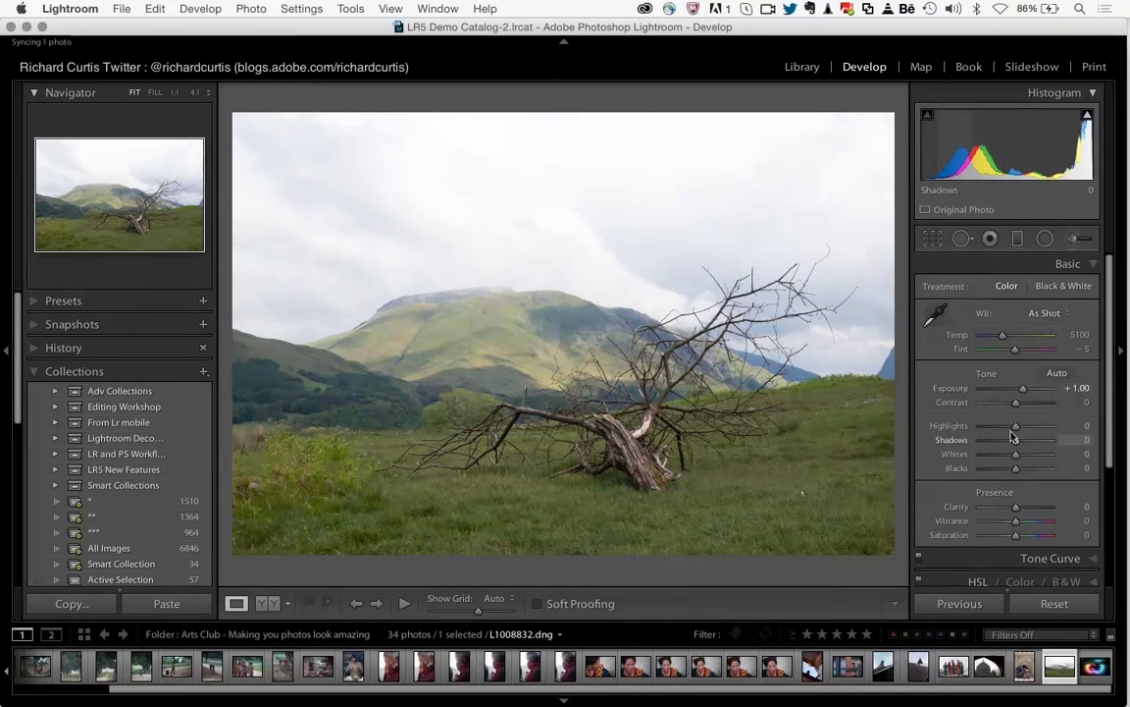
pyautogui.moveTo(1016, 426)
pyautogui.mouseDown()
pyautogui.moveTo(976, 428)
pyautogui.moveTo(1029, 440)
pyautogui.mouseUp()
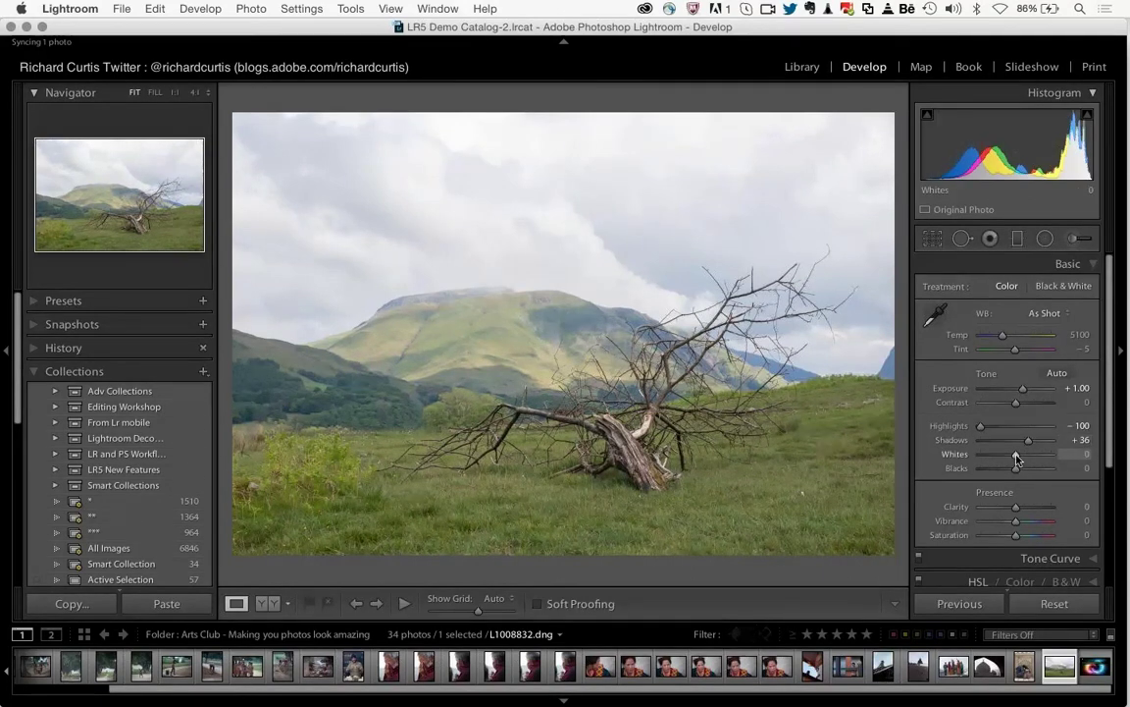
pyautogui.moveTo(1025, 456); pyautogui.dragTo(991, 469)
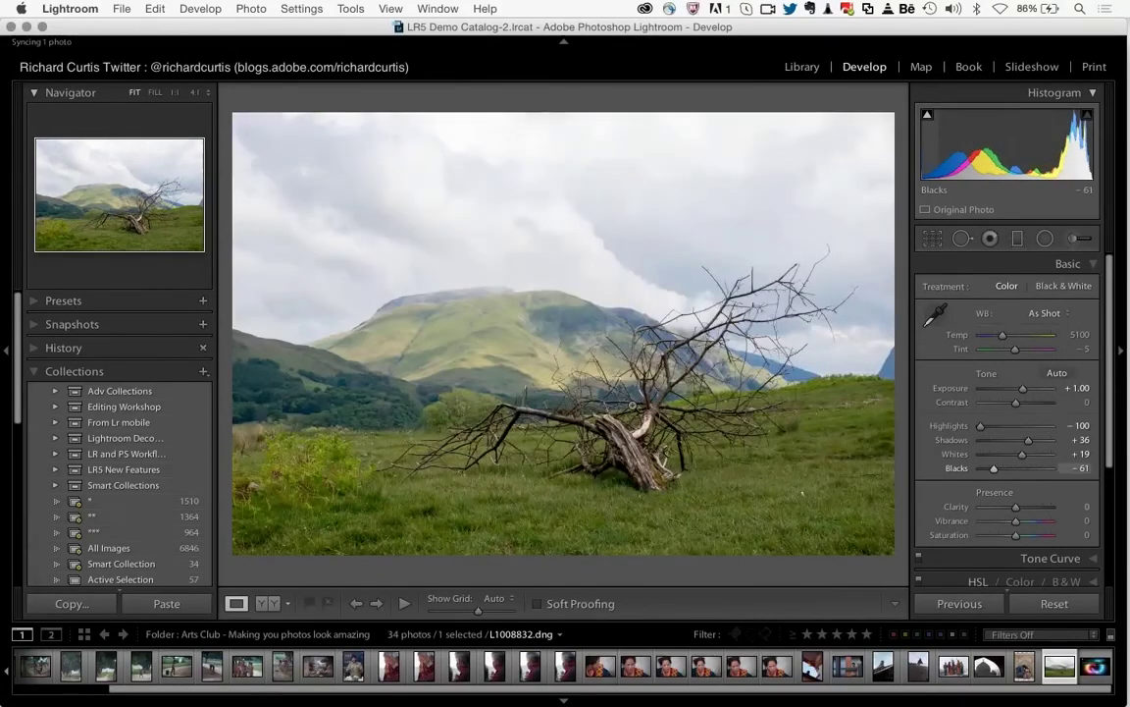
# - Set the landscape's Clarity to +32, checking the fallen tree's detail at 1:1 before and after the change
pyautogui.click(533, 407)
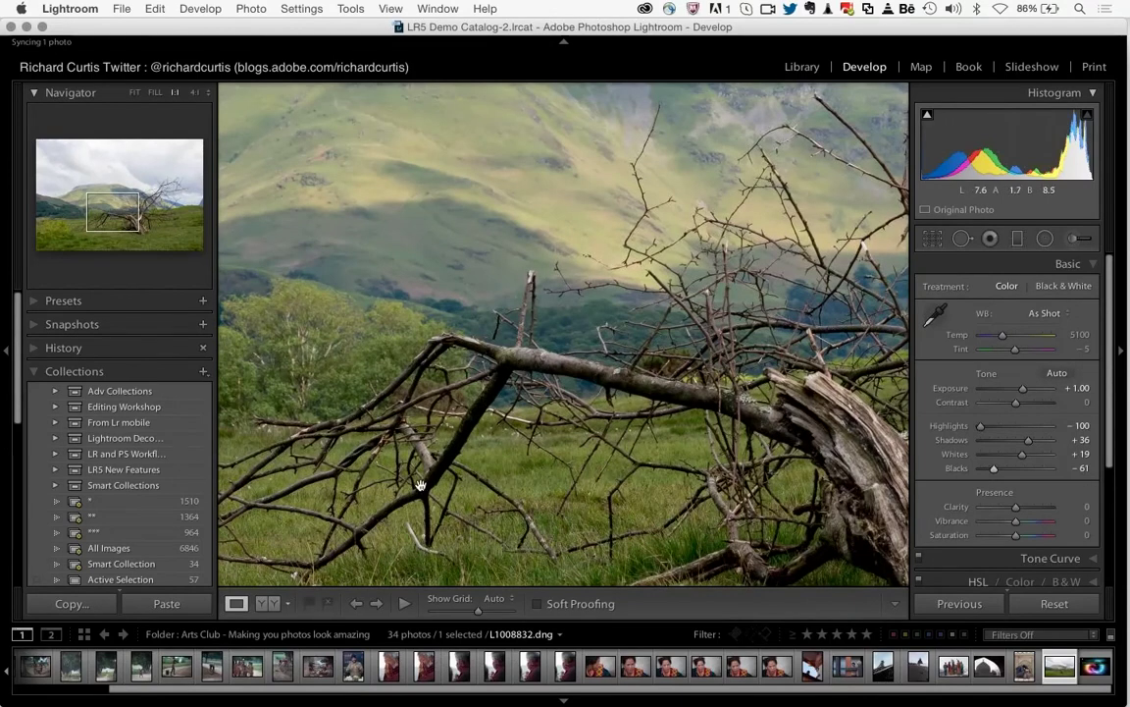
pyautogui.click(809, 411)
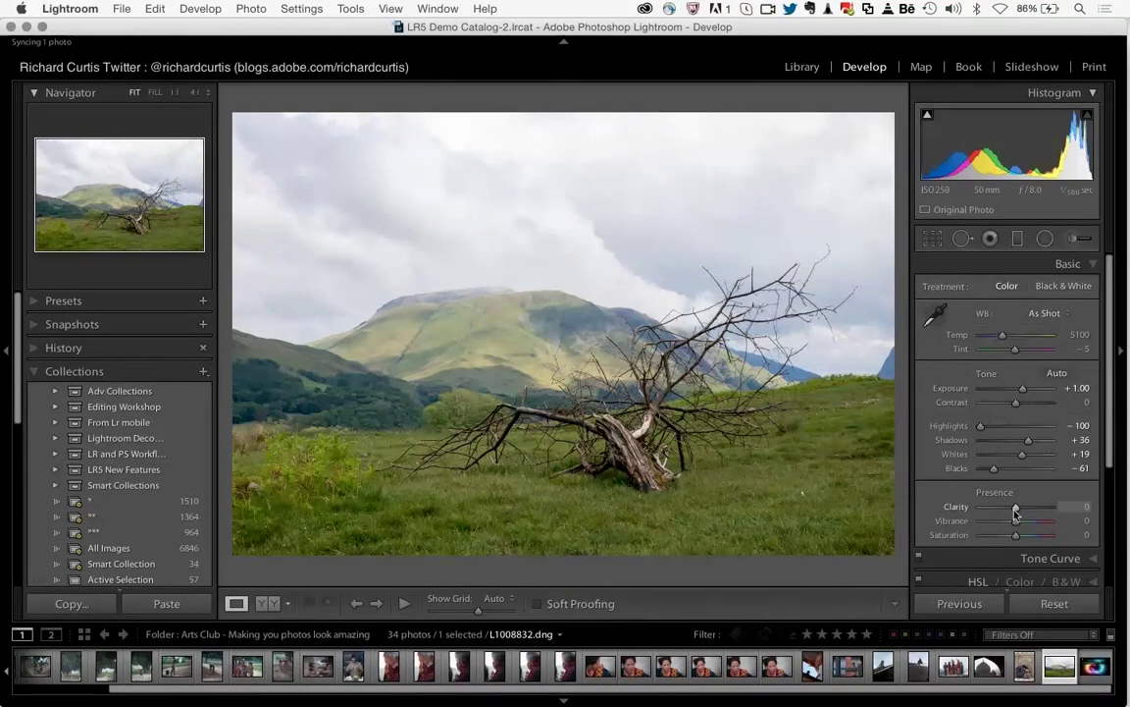
pyautogui.moveTo(1016, 507)
pyautogui.mouseDown()
pyautogui.moveTo(1037, 510)
pyautogui.moveTo(1026, 509)
pyautogui.mouseUp()
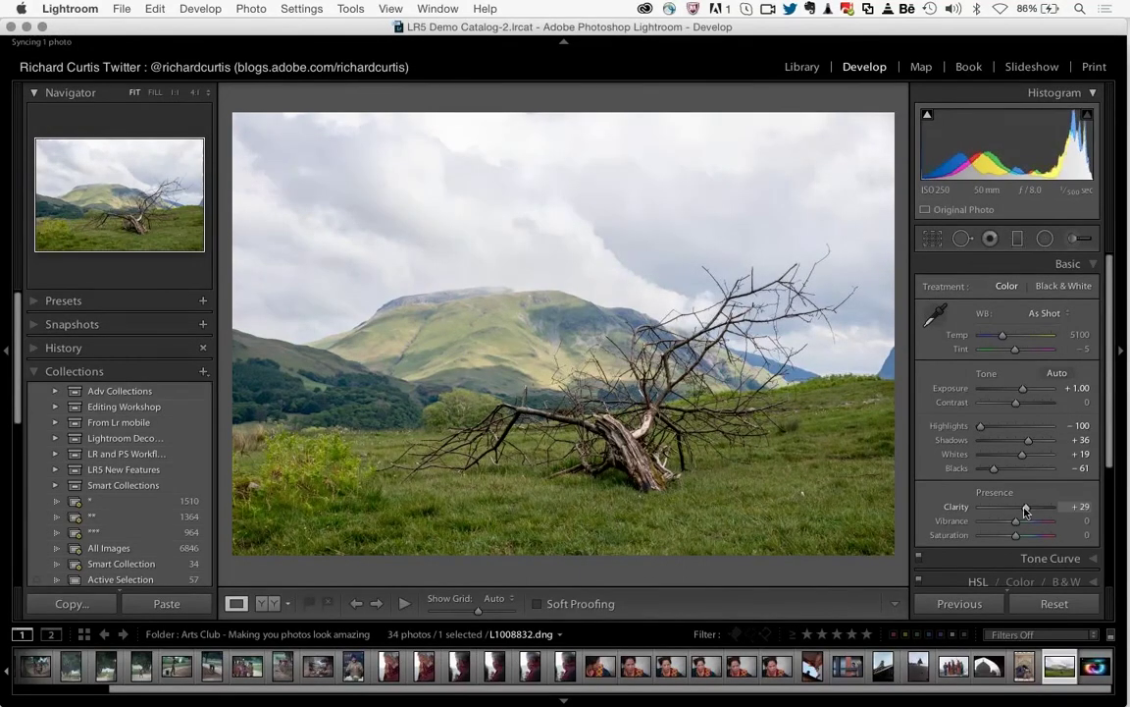
pyautogui.click(621, 436)
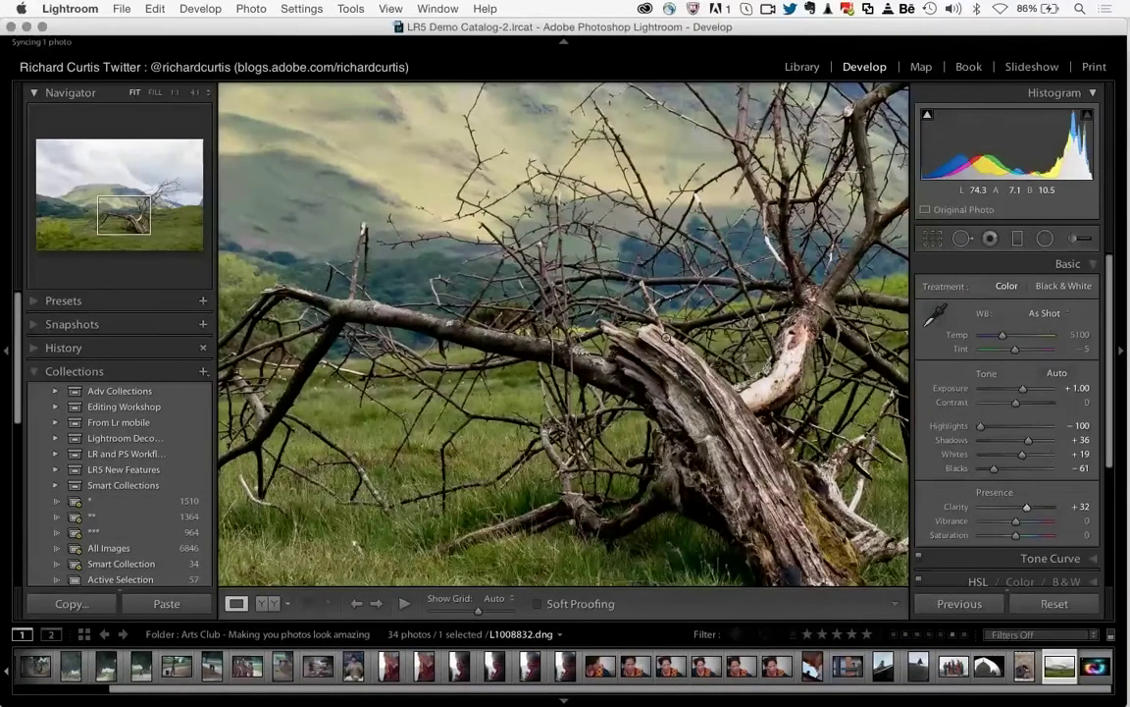
pyautogui.click(641, 390)
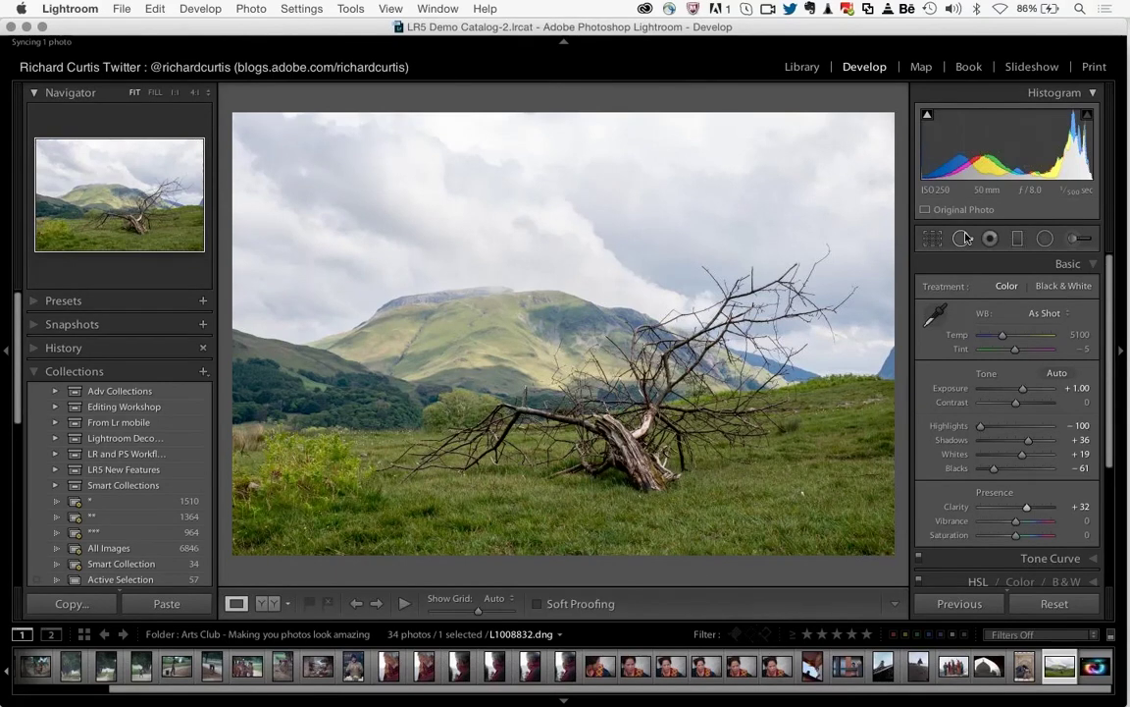
# - Apply a slightly tilted graduated filter with Exposure -0.58 from the upper sky down to the foot of the mountain
pyautogui.click(1017, 240)
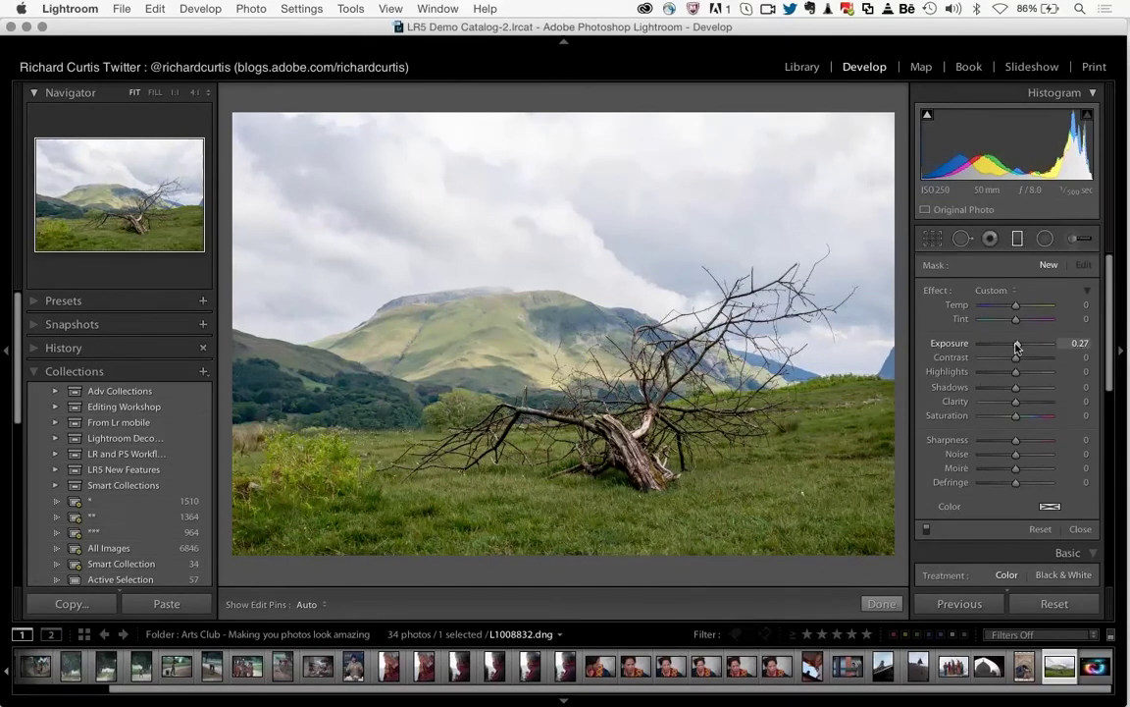
pyautogui.doubleClick(1016, 345)
pyautogui.moveTo(1014, 345); pyautogui.dragTo(1009, 344)
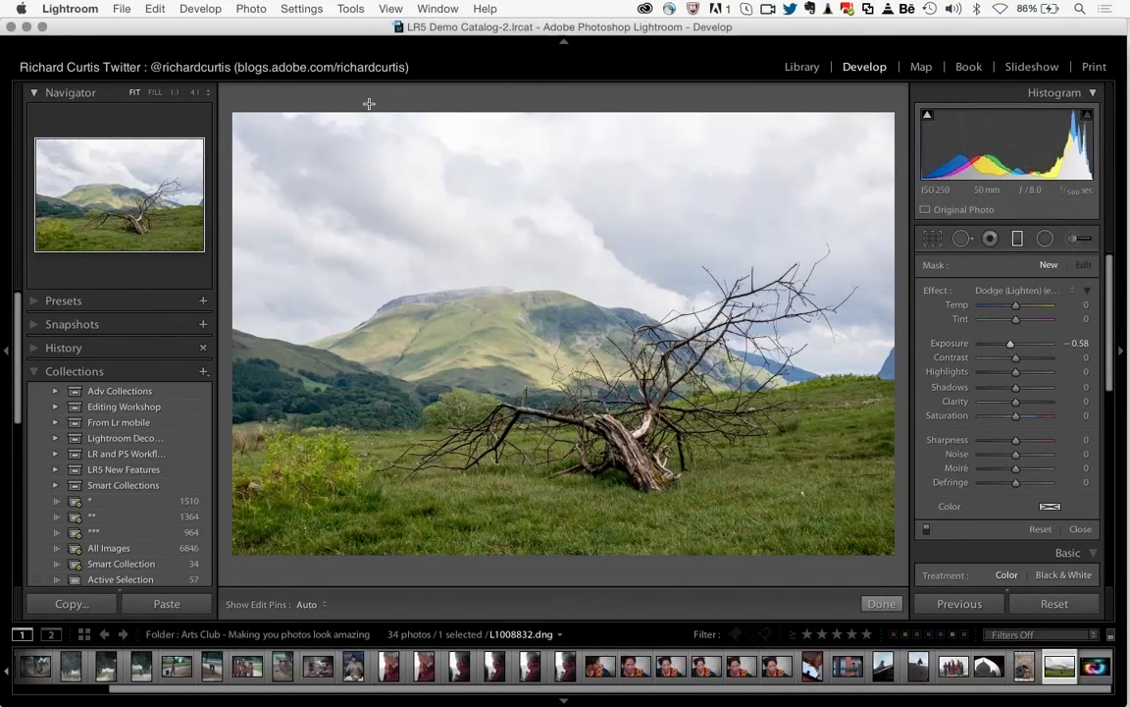
pyautogui.moveTo(376, 155); pyautogui.dragTo(413, 432)
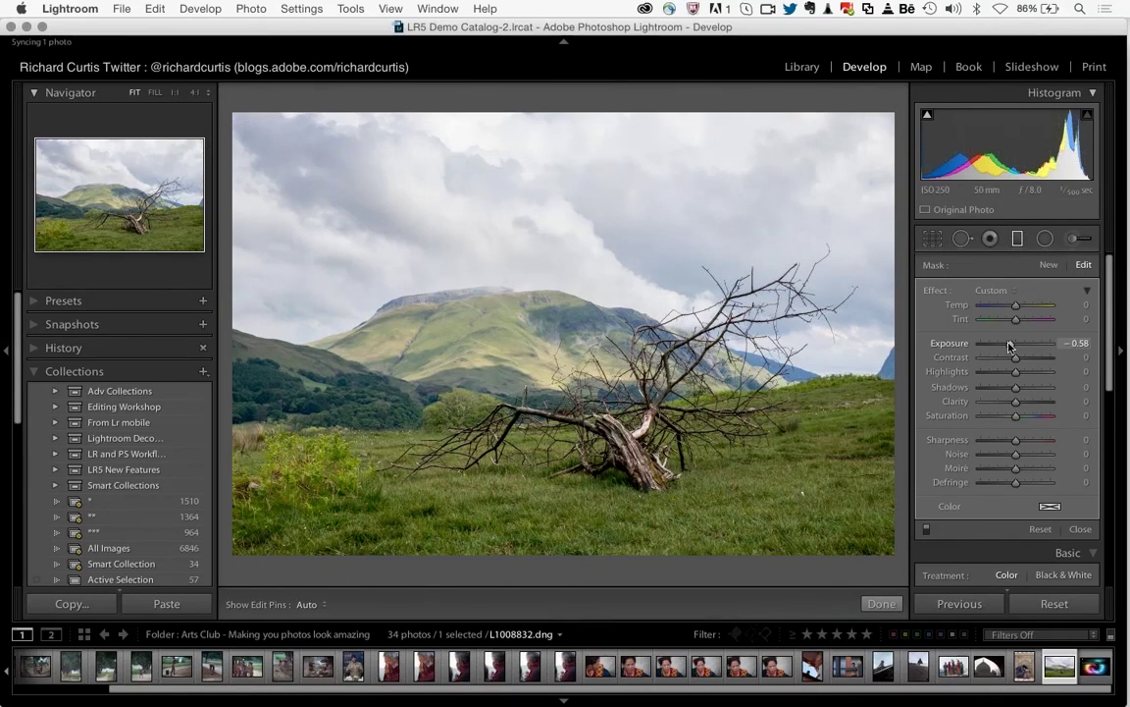
# - Set the graduated filter's Exposure to -2.46 and shift the filter slightly down to the mountain's summit
pyautogui.moveTo(1009, 345); pyautogui.dragTo(1008, 345)
pyautogui.moveTo(1007, 346); pyautogui.dragTo(992, 346)
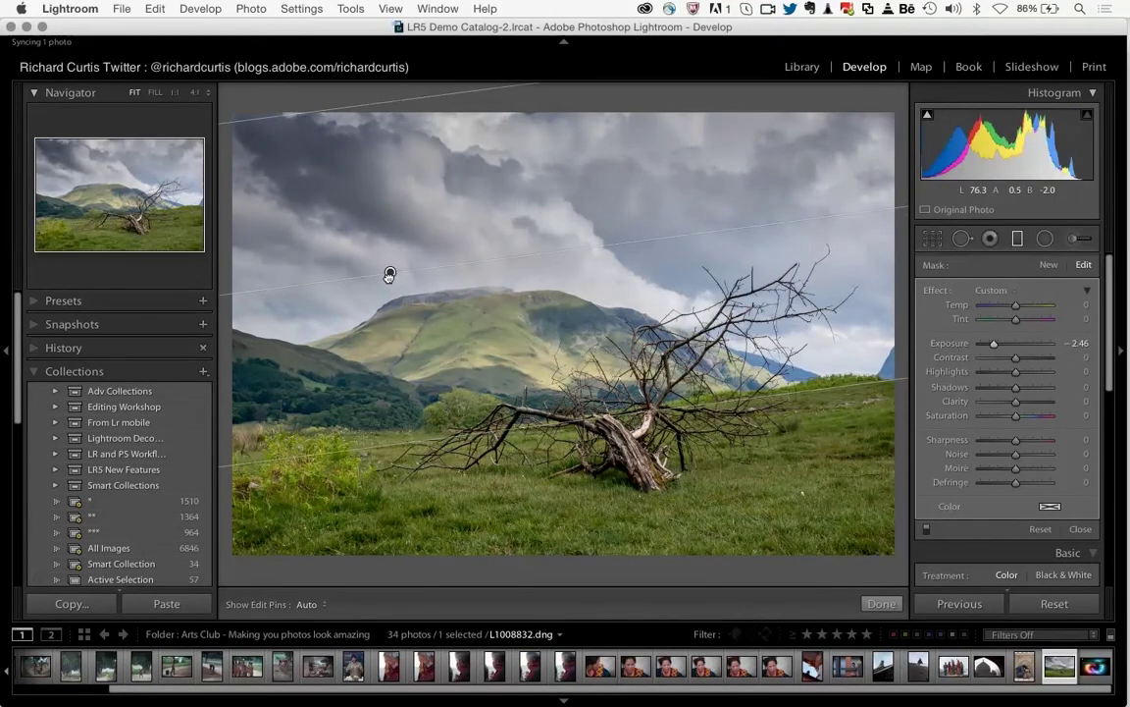
pyautogui.moveTo(391, 273); pyautogui.dragTo(399, 302)
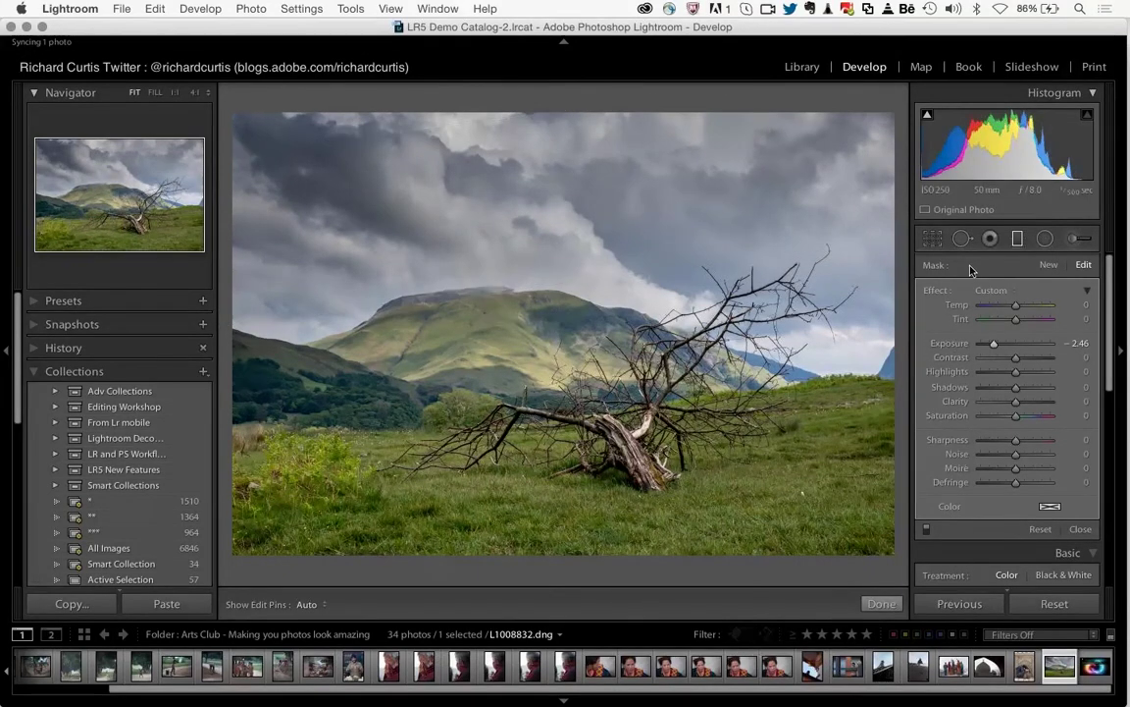
# - Compare the landscape with its Before version to judge the darkened sky
pyautogui.press('\\')
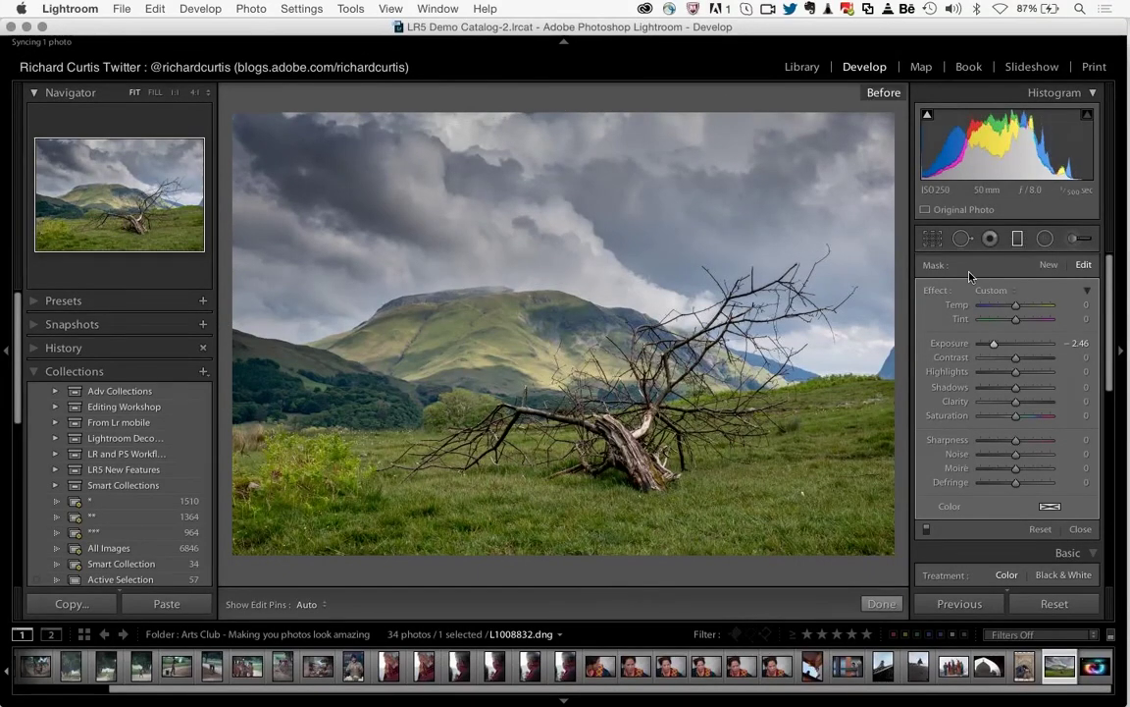
pyautogui.press('\\')
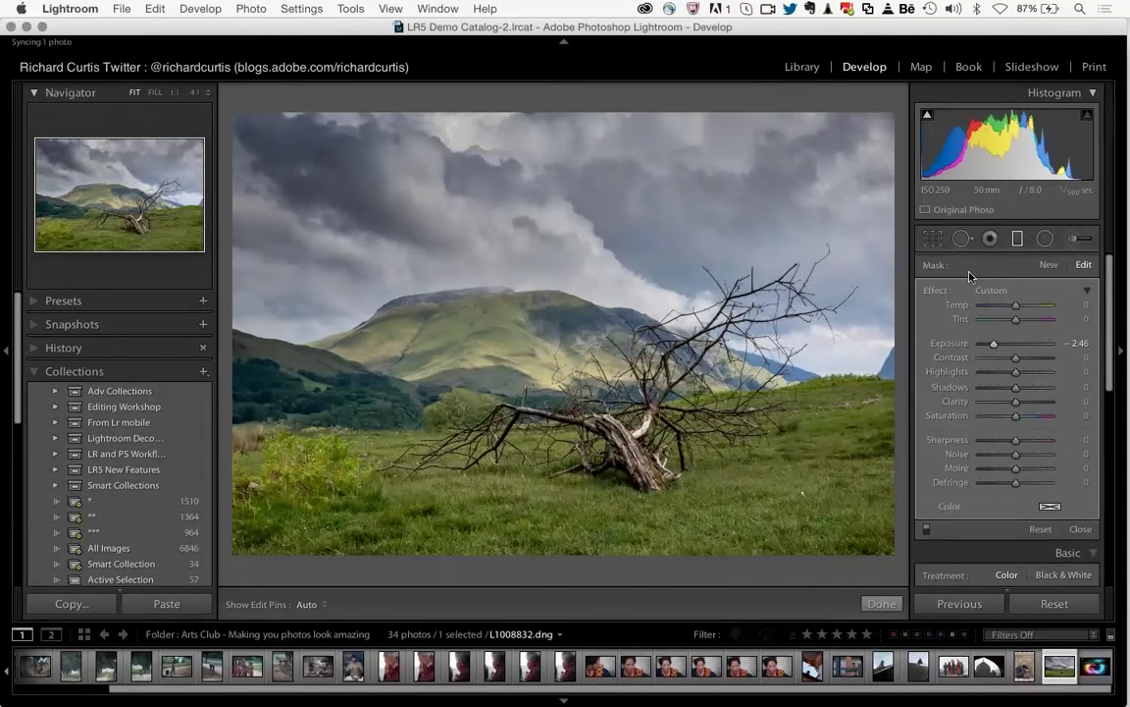
pyautogui.press('\\')
pyautogui.press('\\')
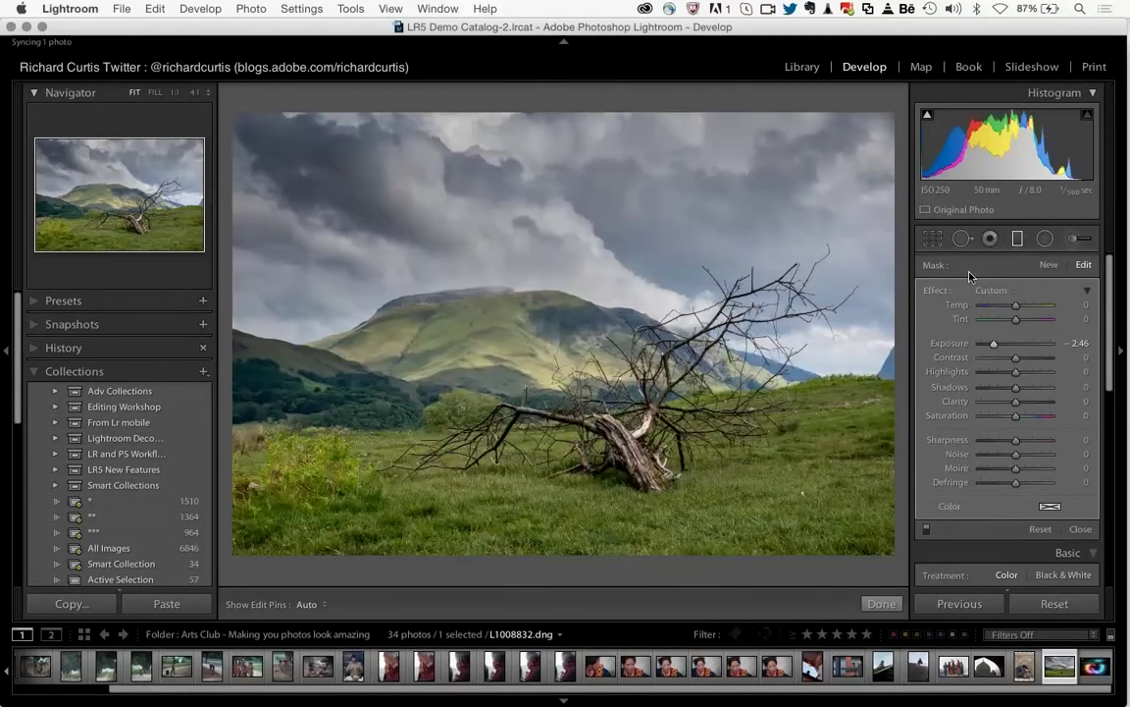
pyautogui.press('\\')
pyautogui.press('\\')
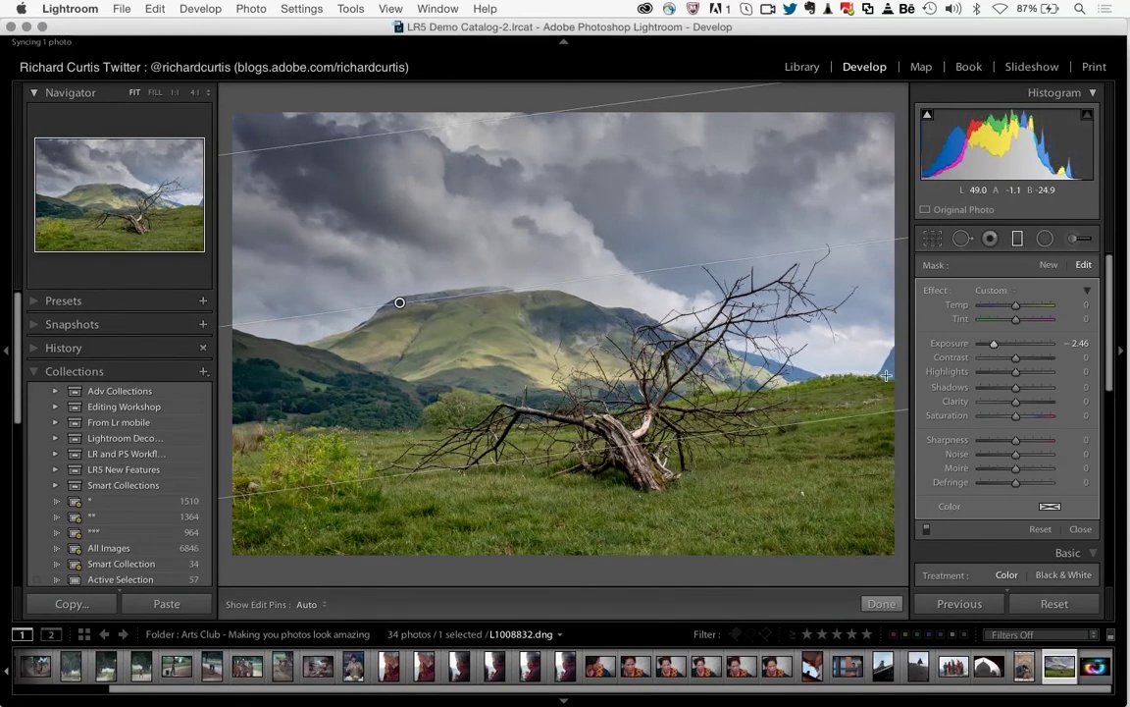
# - Try a 4 x 5 / 8 x 10 crop on the landscape, then return to the As Shot aspect ratio
pyautogui.click(932, 237)
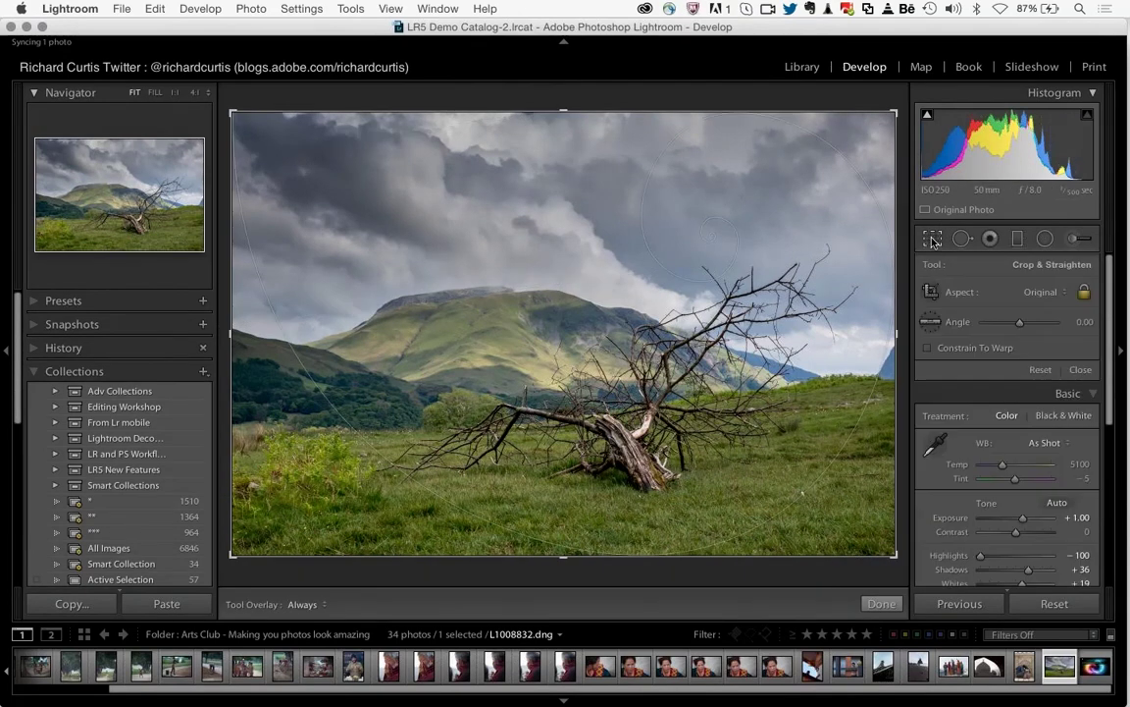
pyautogui.click(1085, 292)
pyautogui.click(1065, 293)
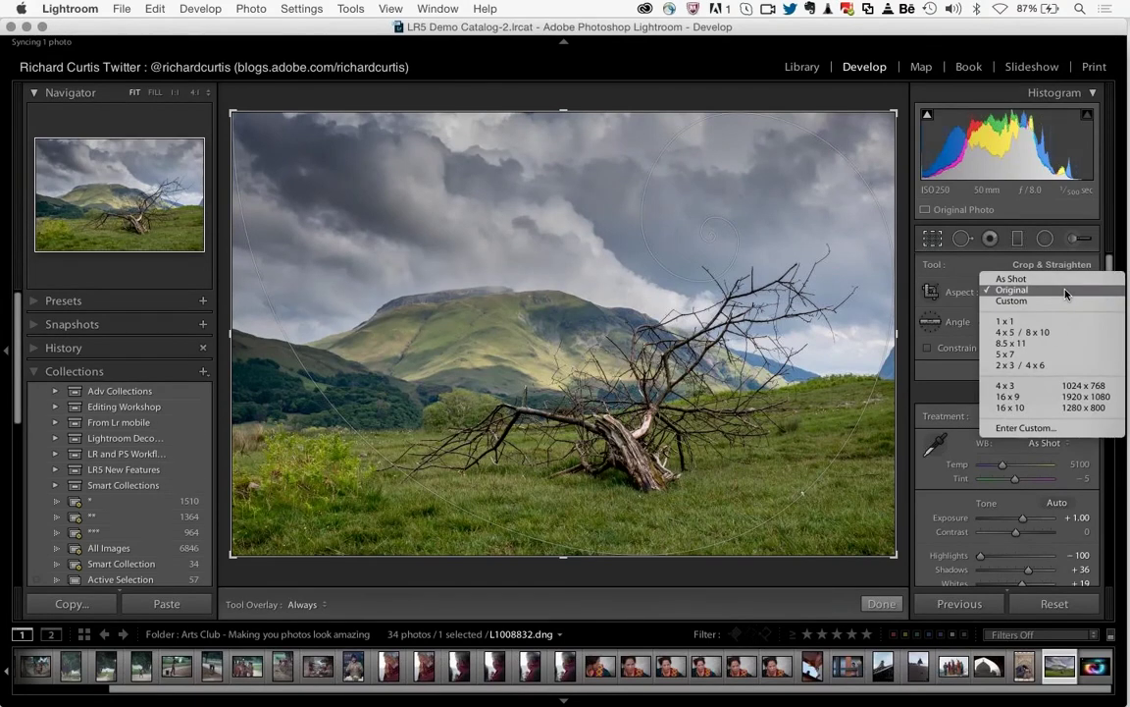
pyautogui.click(1042, 339)
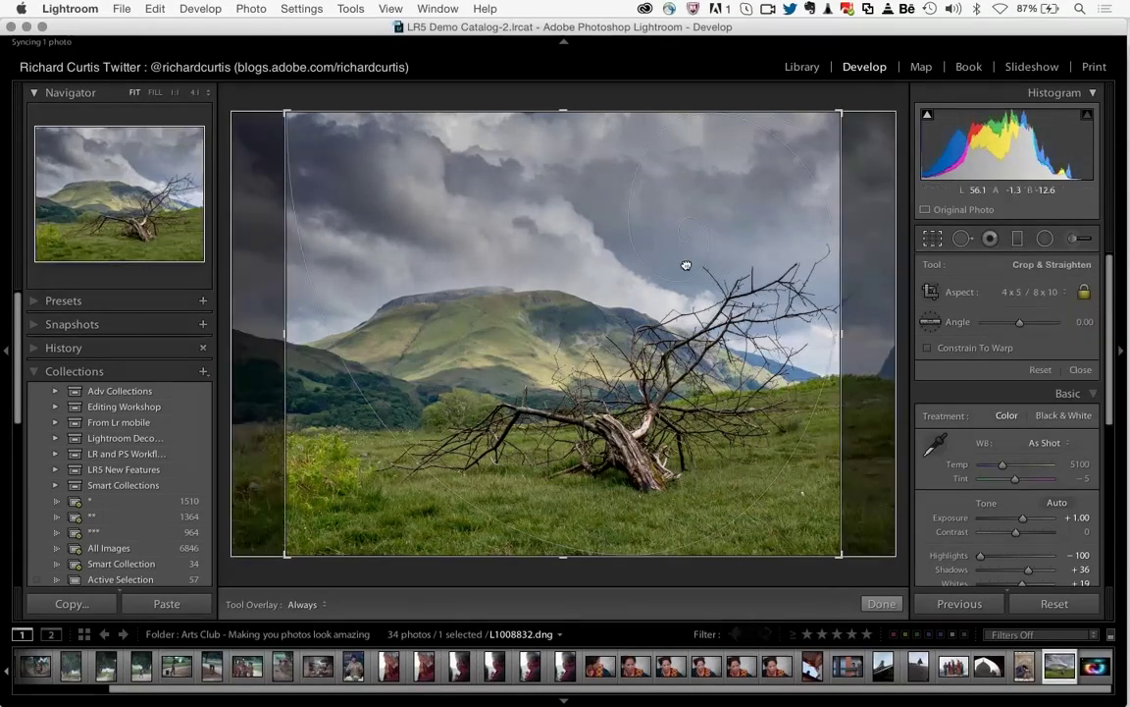
pyautogui.moveTo(686, 265); pyautogui.dragTo(659, 268)
pyautogui.click(1055, 291)
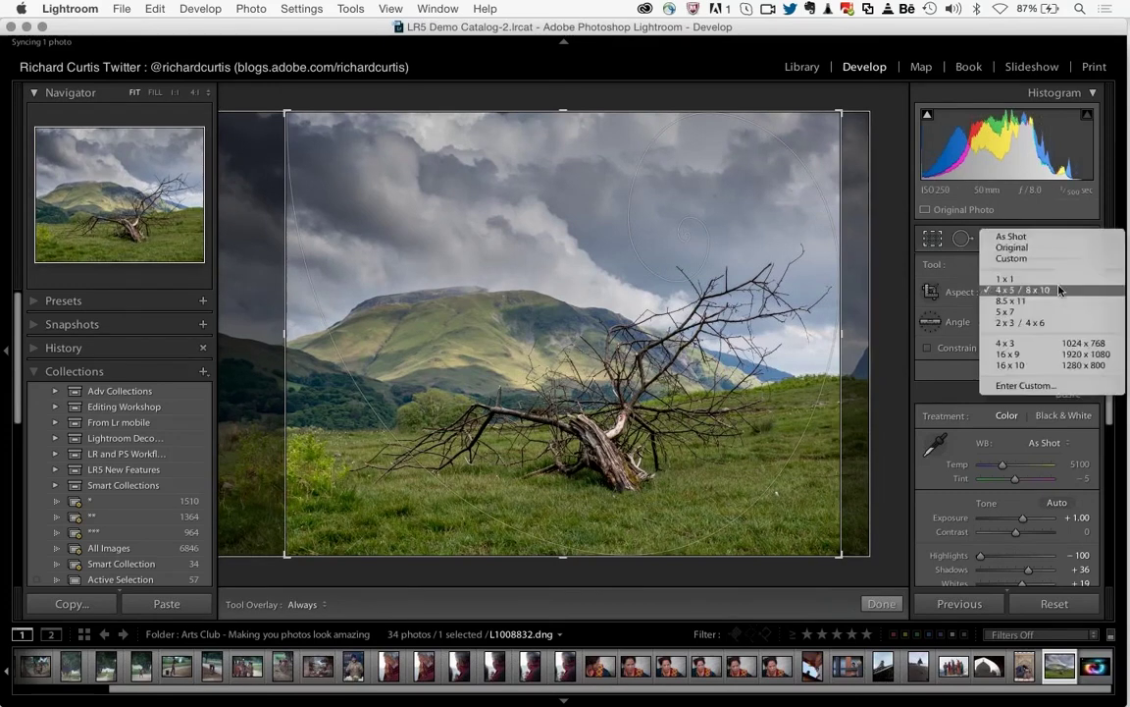
pyautogui.click(1035, 237)
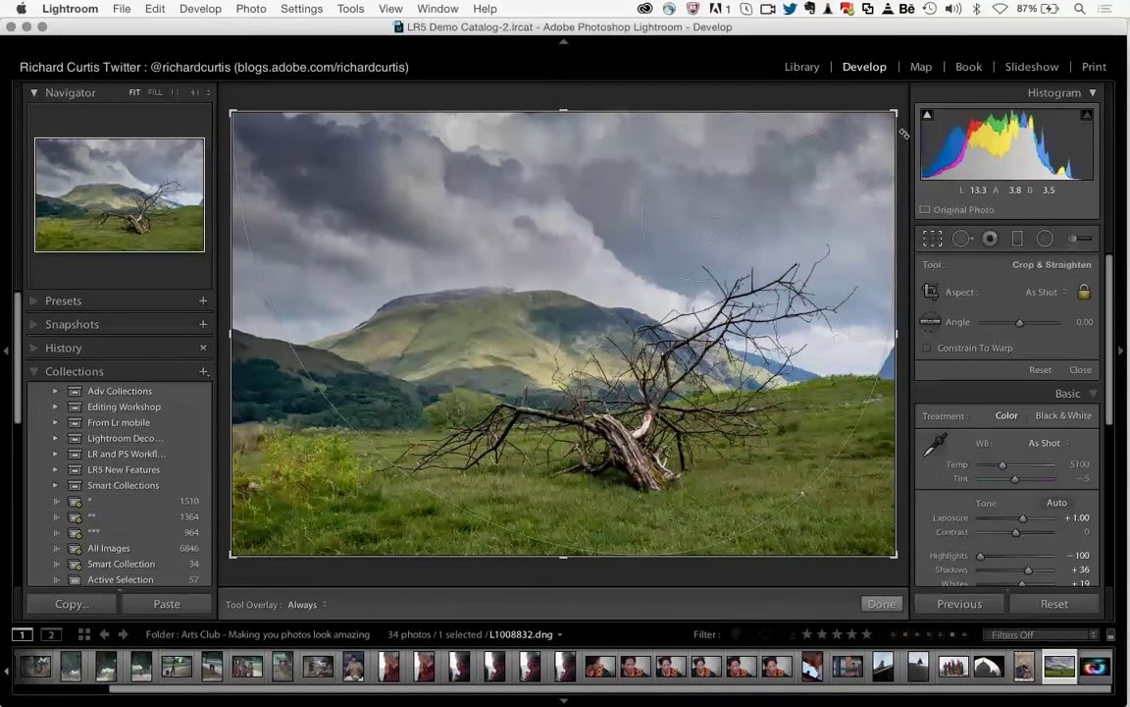
# - Crop the landscape slightly tighter in its original proportions, reposition it within the frame, apply the crop and compare with Before
pyautogui.moveTo(896, 110); pyautogui.dragTo(879, 121)
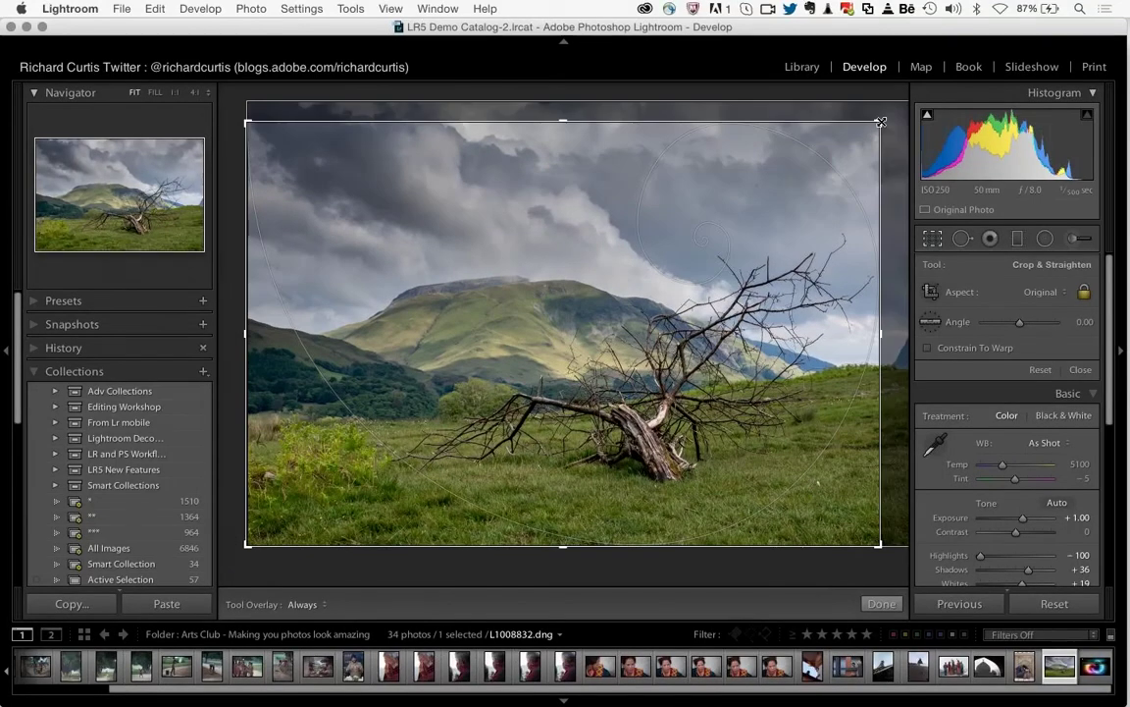
pyautogui.moveTo(750, 261); pyautogui.dragTo(751, 272)
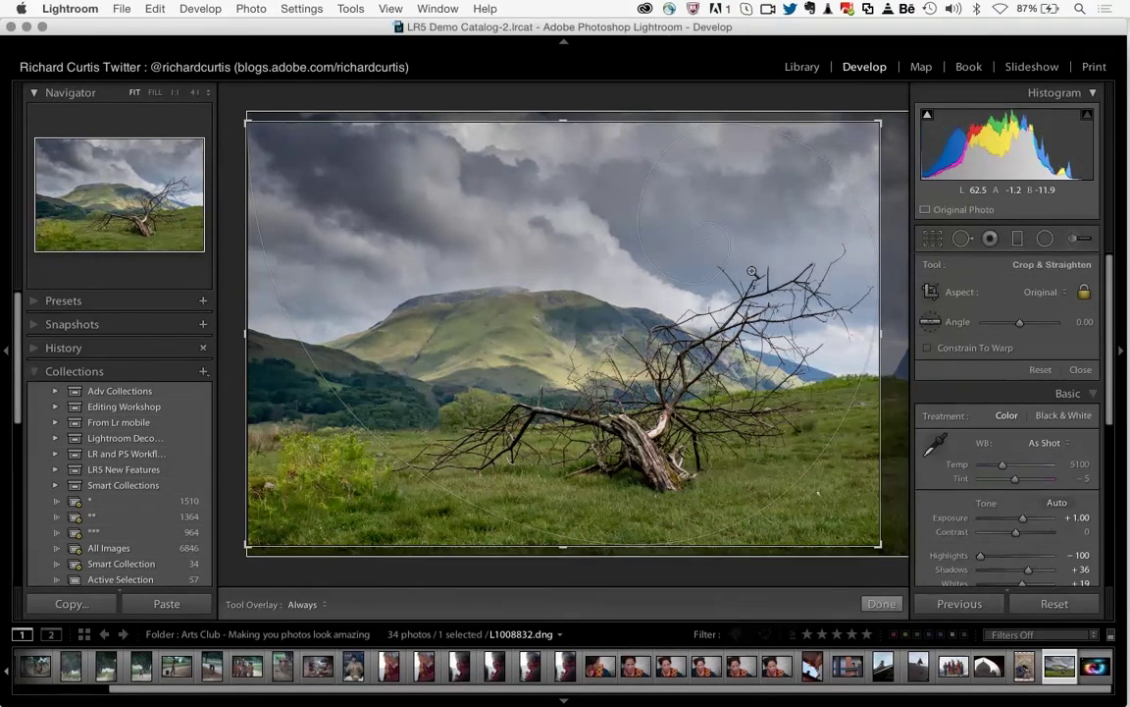
pyautogui.press('r')
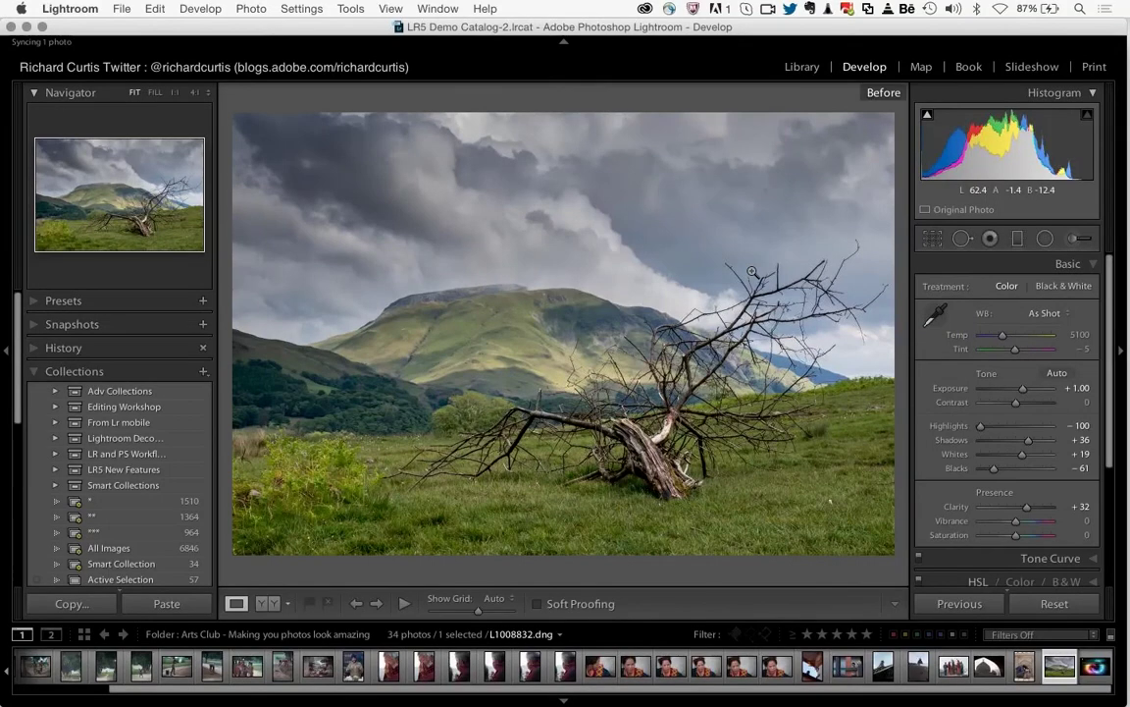
pyautogui.press('\\')
pyautogui.press('\\')
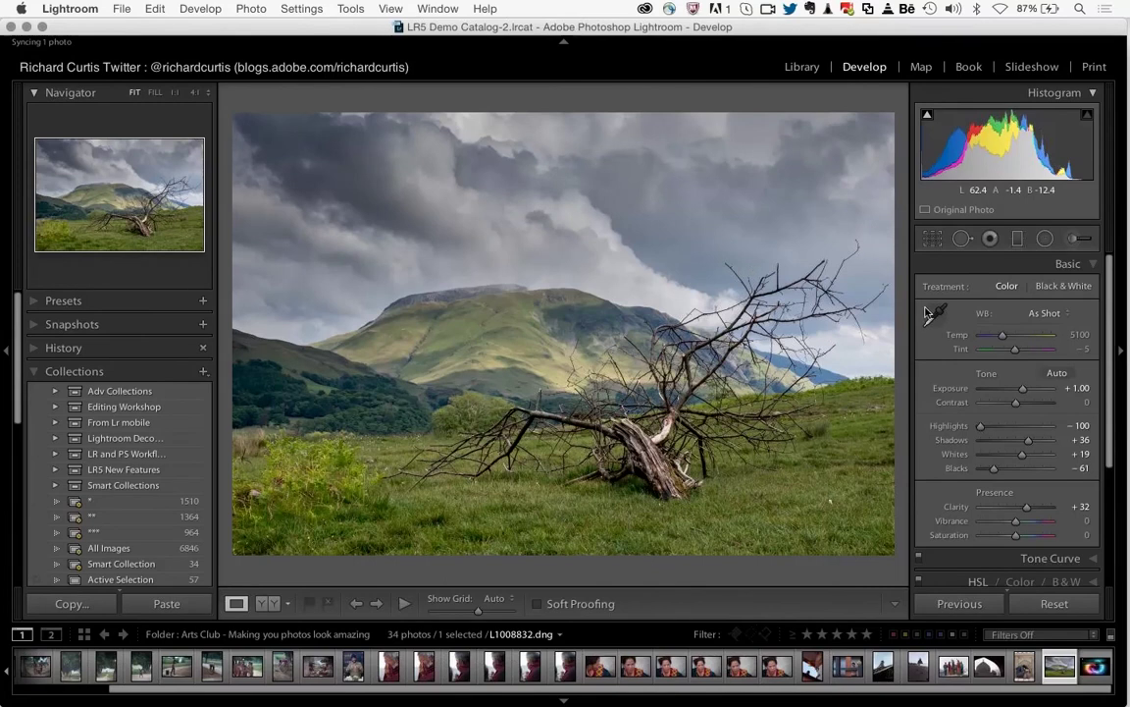
# - Clone out the white spot in the lower-right grass with a size 75, feather 73 Spot Removal brush, sampling the grass just left of it
pyautogui.click(817, 518)
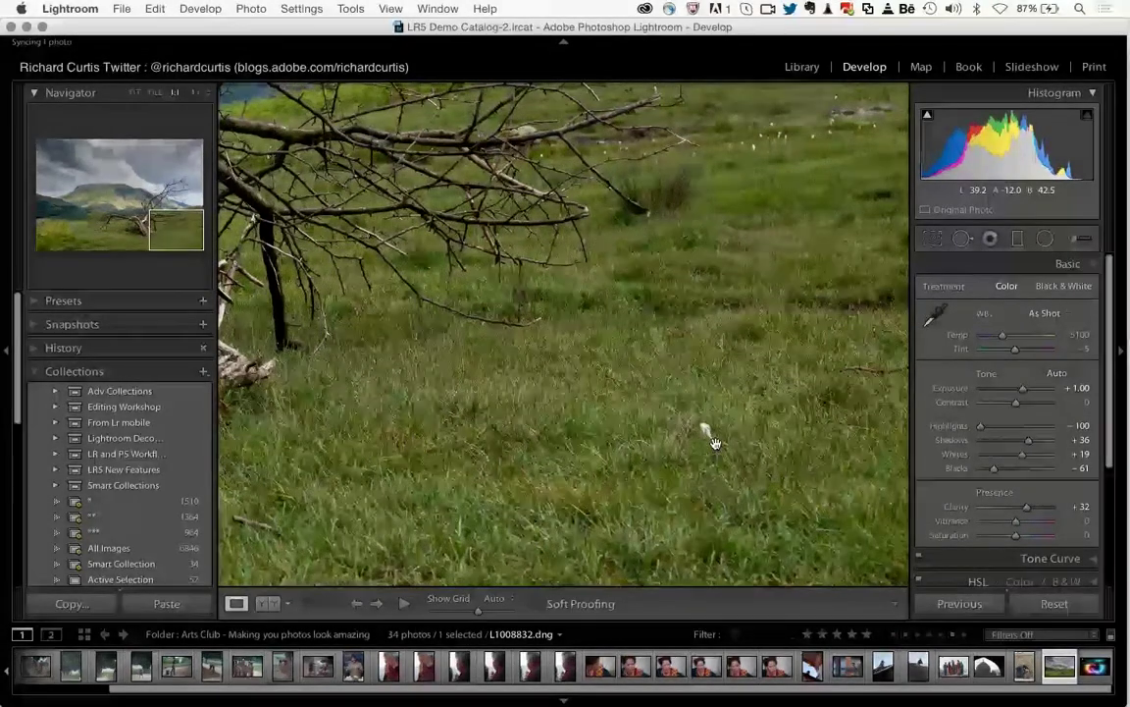
pyautogui.click(962, 239)
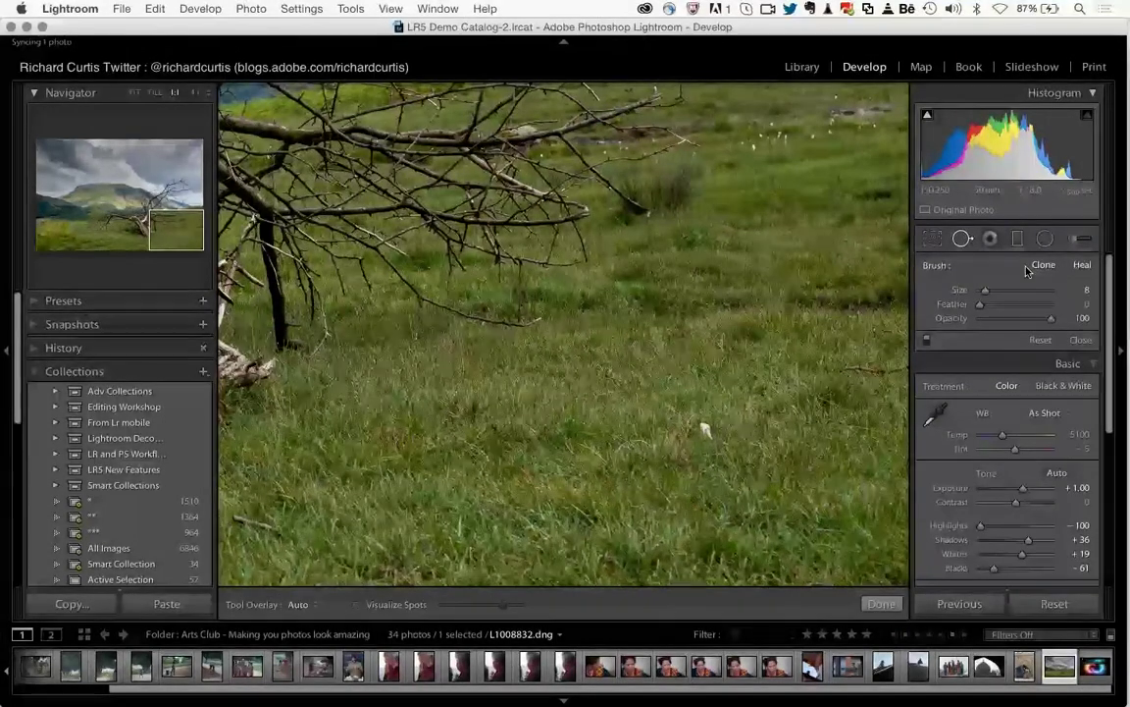
pyautogui.press(']')
pyautogui.press(']')
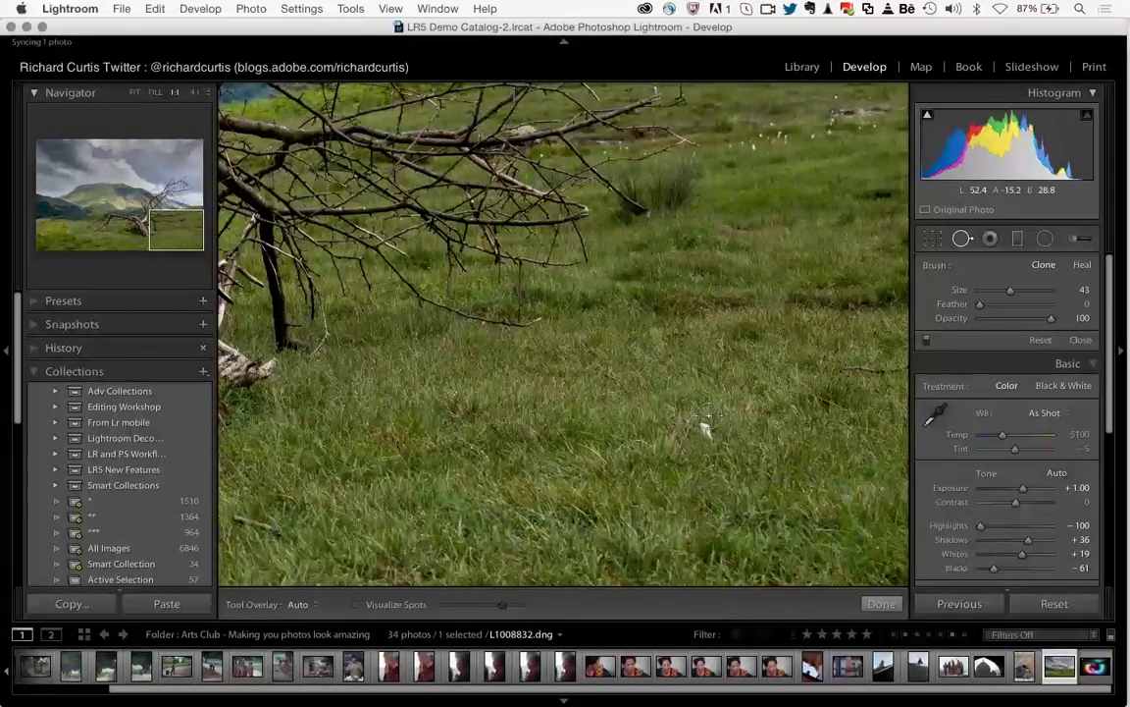
pyautogui.press(']')
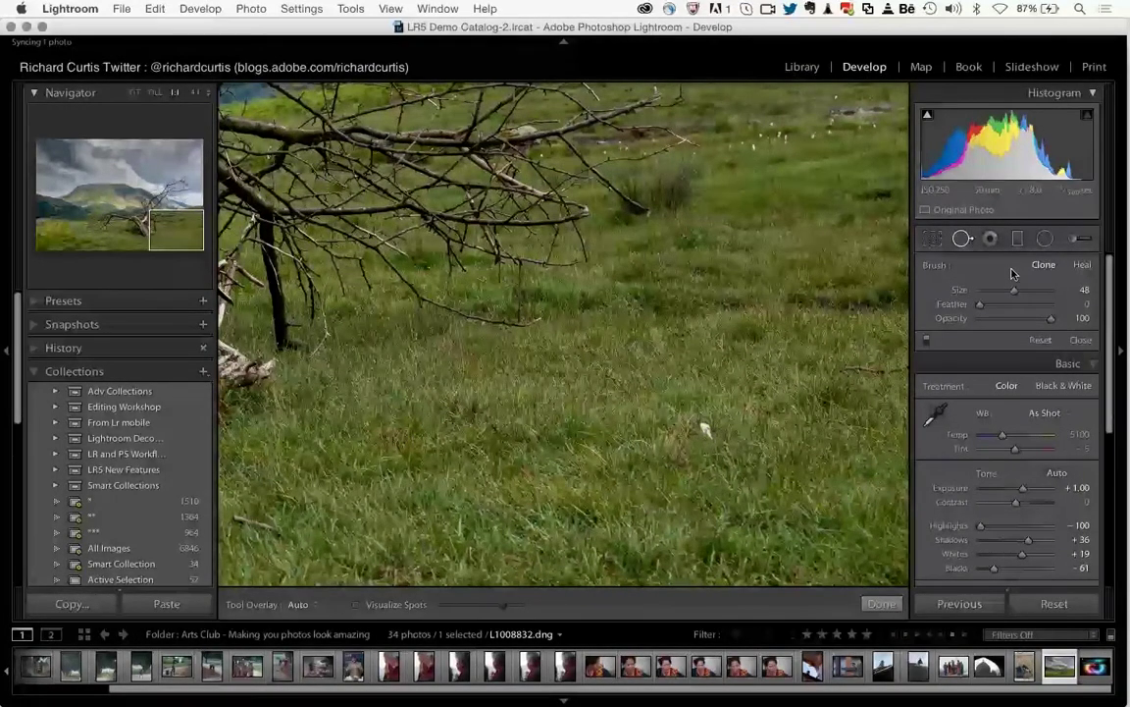
pyautogui.moveTo(981, 305); pyautogui.dragTo(1034, 304)
pyautogui.press(']')
pyautogui.press(']')
pyautogui.press(']')
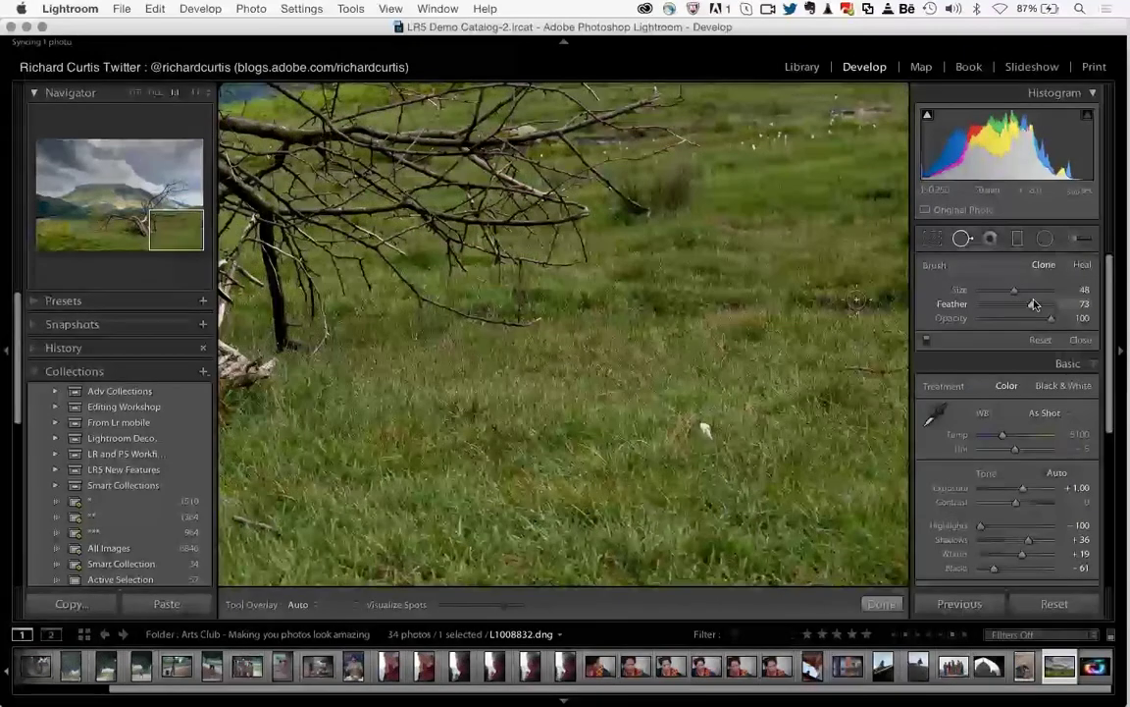
pyautogui.press(']')
pyautogui.press(']')
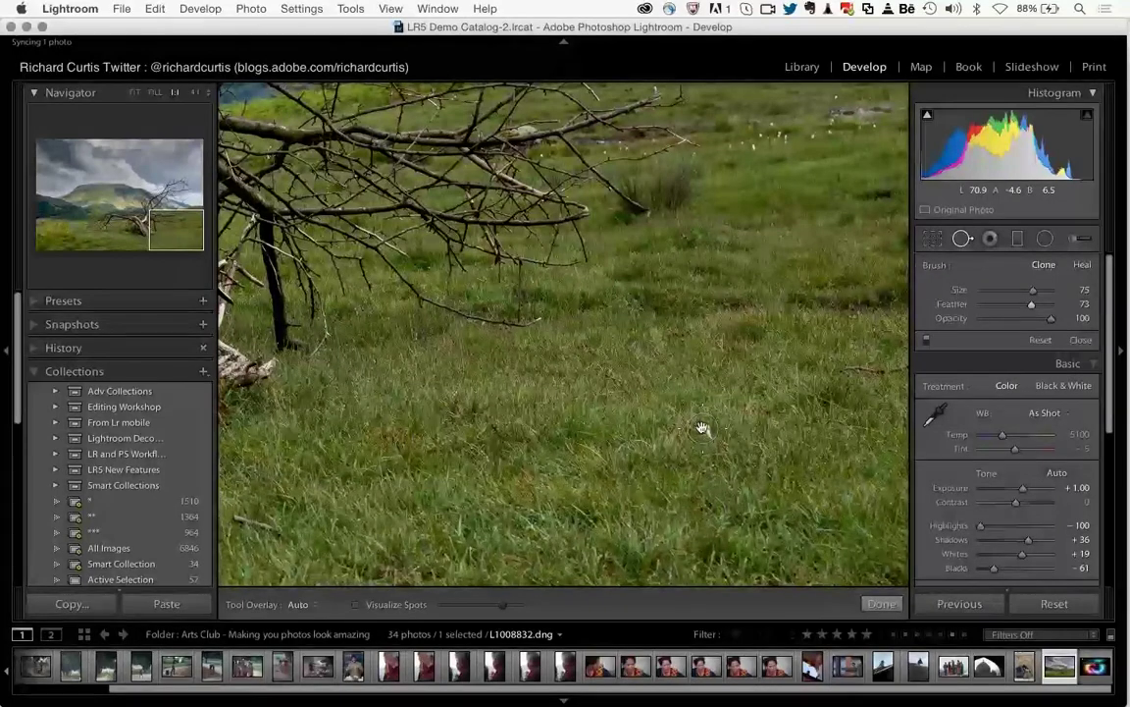
pyautogui.click(703, 428)
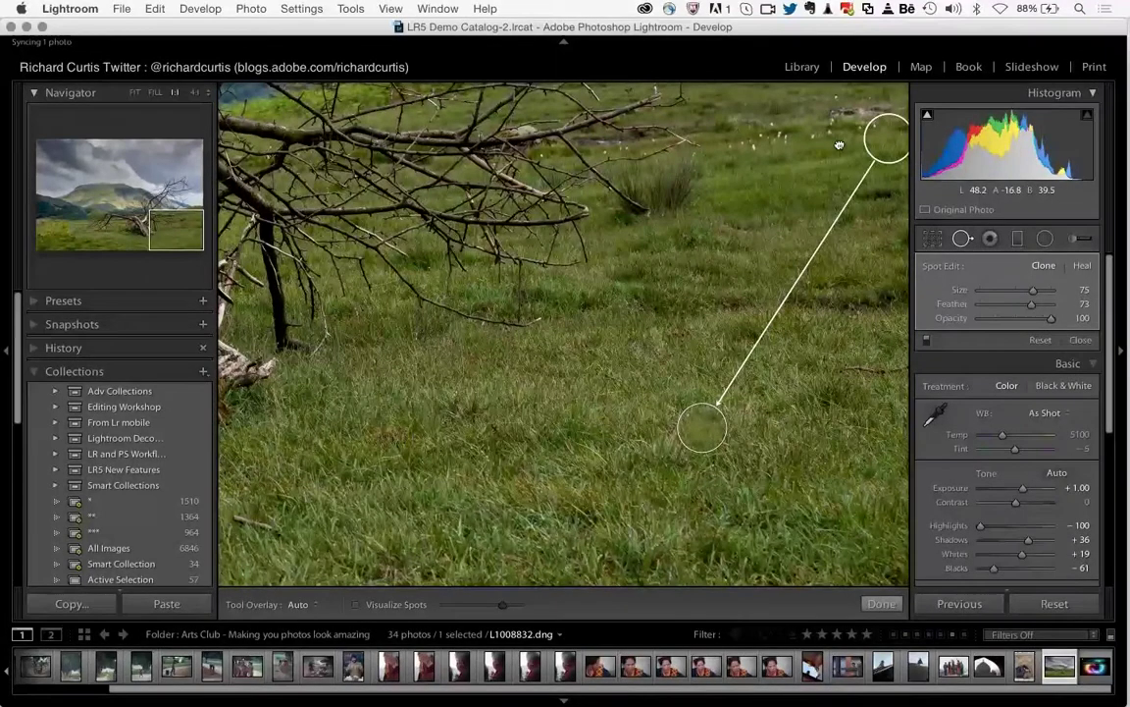
pyautogui.moveTo(867, 147); pyautogui.dragTo(626, 436)
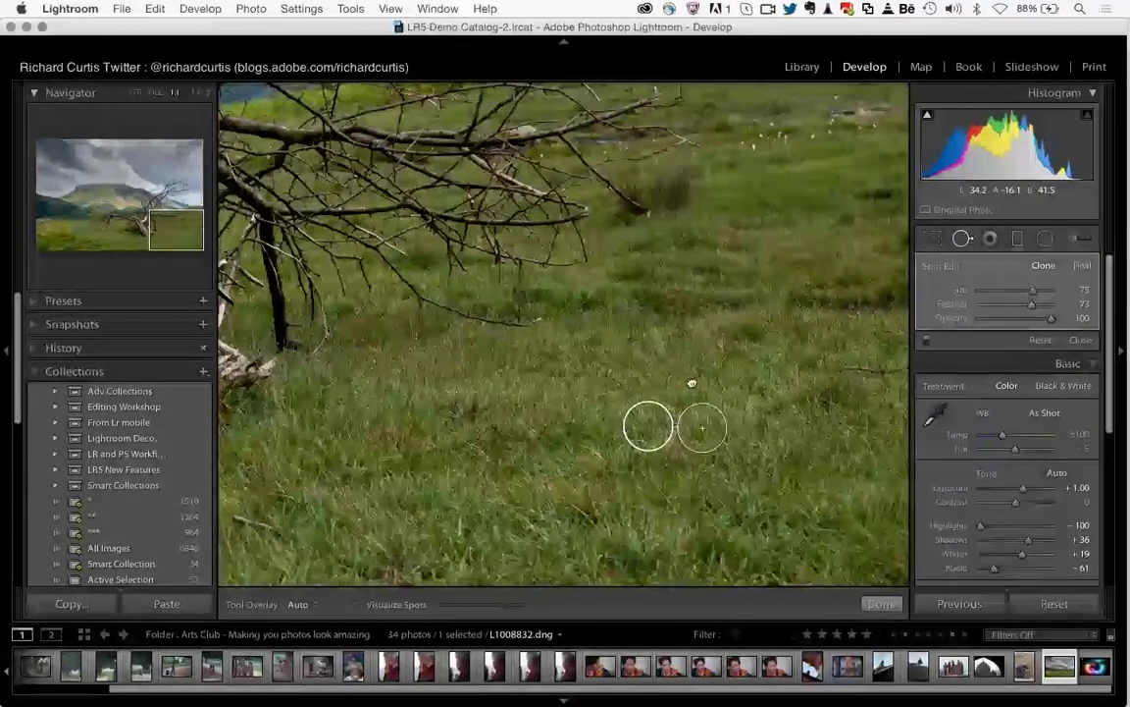
# - Clone out the twig at the photo's right edge, sampling the grass to its left, and set that spot edit's Feather to 86
pyautogui.moveTo(846, 416); pyautogui.dragTo(608, 404)
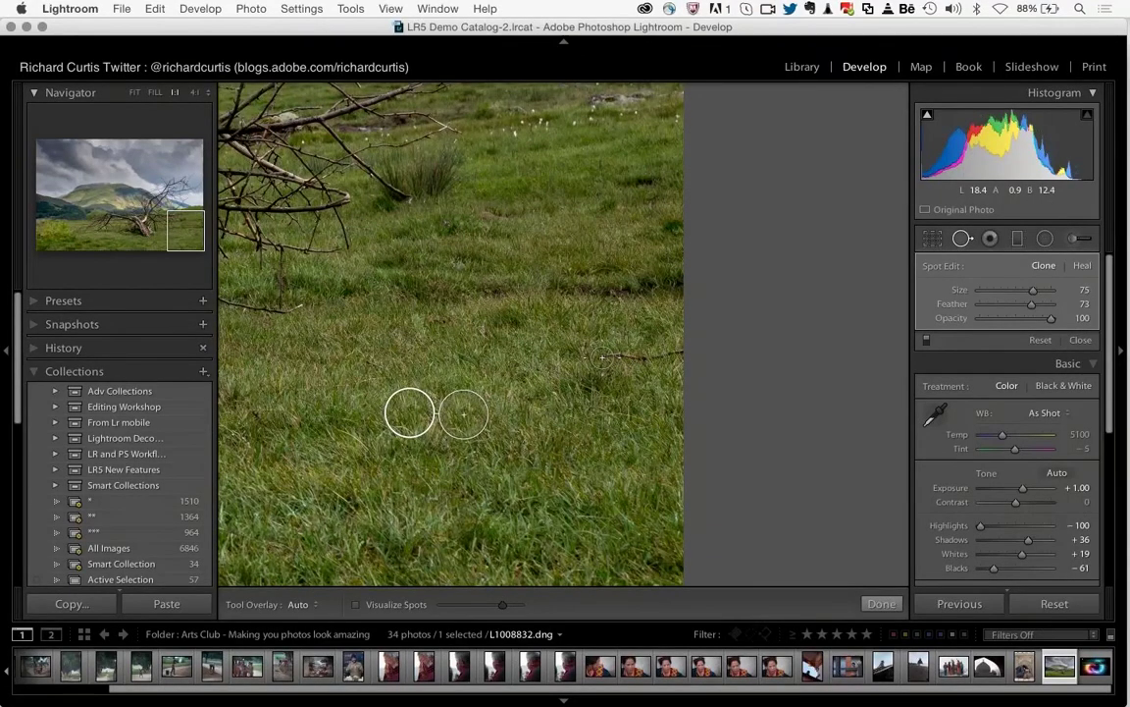
pyautogui.moveTo(601, 356); pyautogui.dragTo(648, 356)
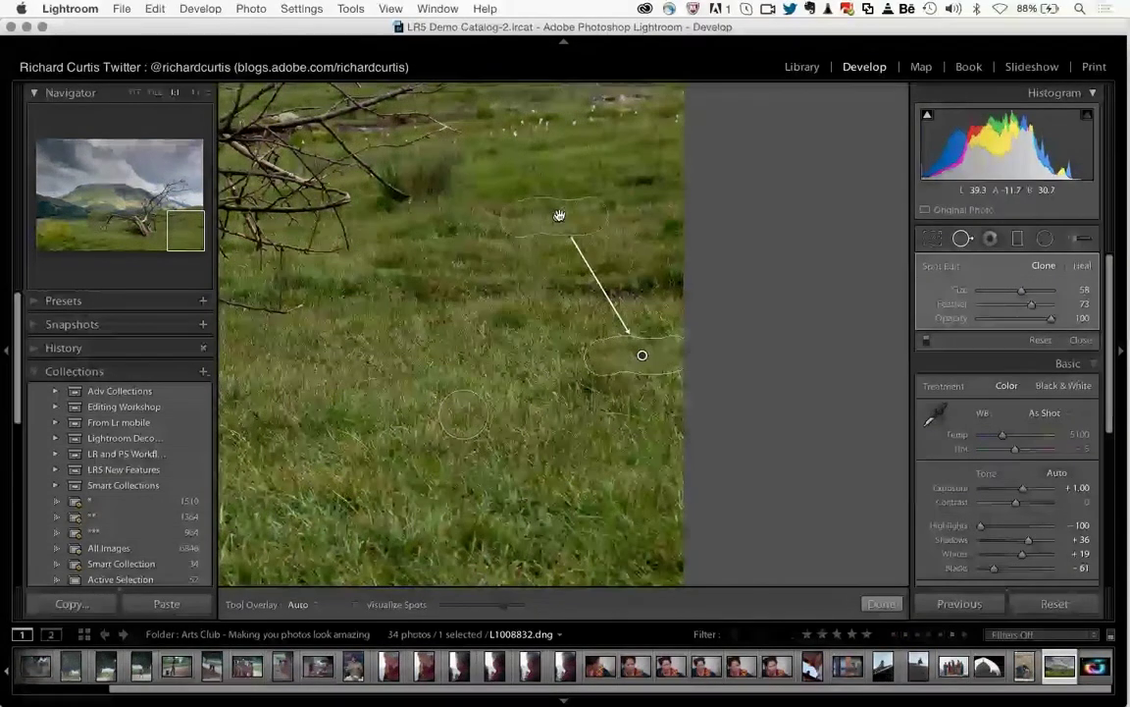
pyautogui.moveTo(558, 216); pyautogui.dragTo(521, 357)
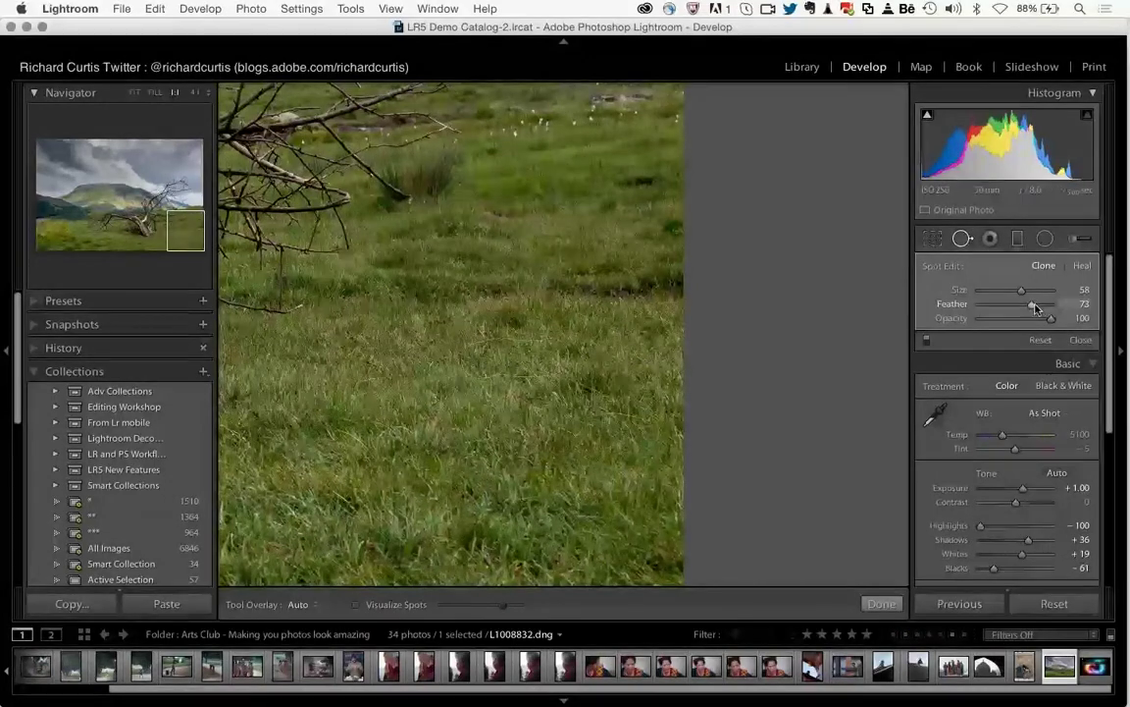
pyautogui.moveTo(1039, 307); pyautogui.dragTo(1044, 308)
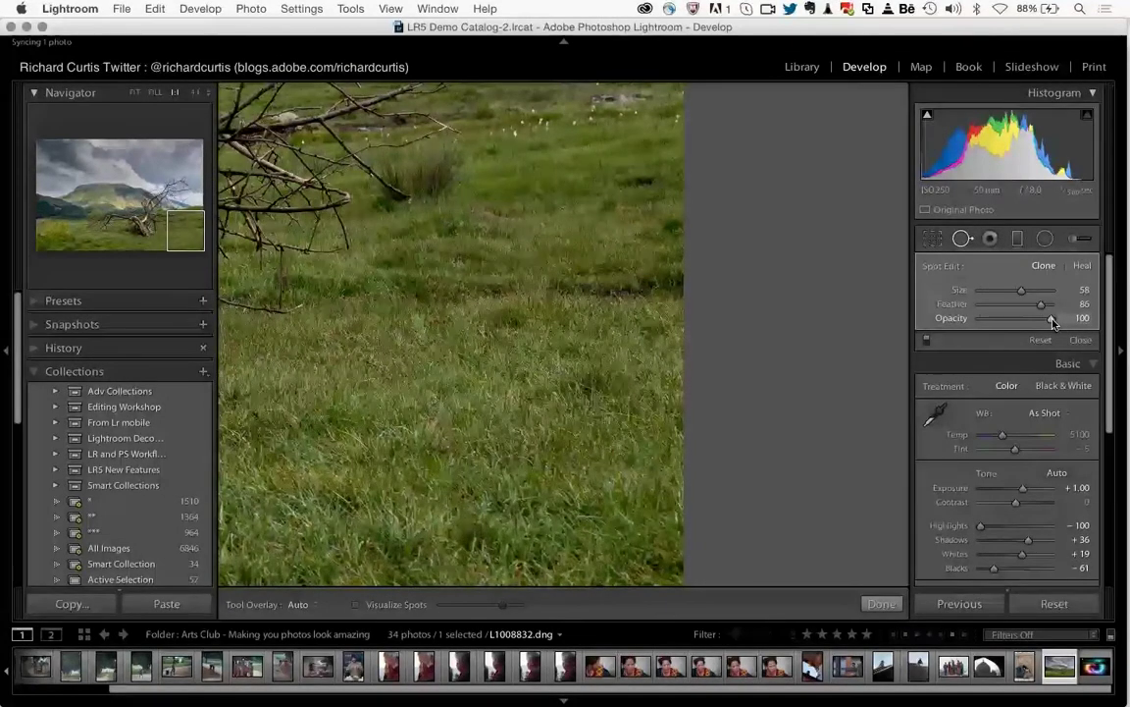
pyautogui.moveTo(1053, 322)
pyautogui.mouseDown()
pyautogui.moveTo(1006, 322)
pyautogui.moveTo(1056, 323)
pyautogui.mouseUp()
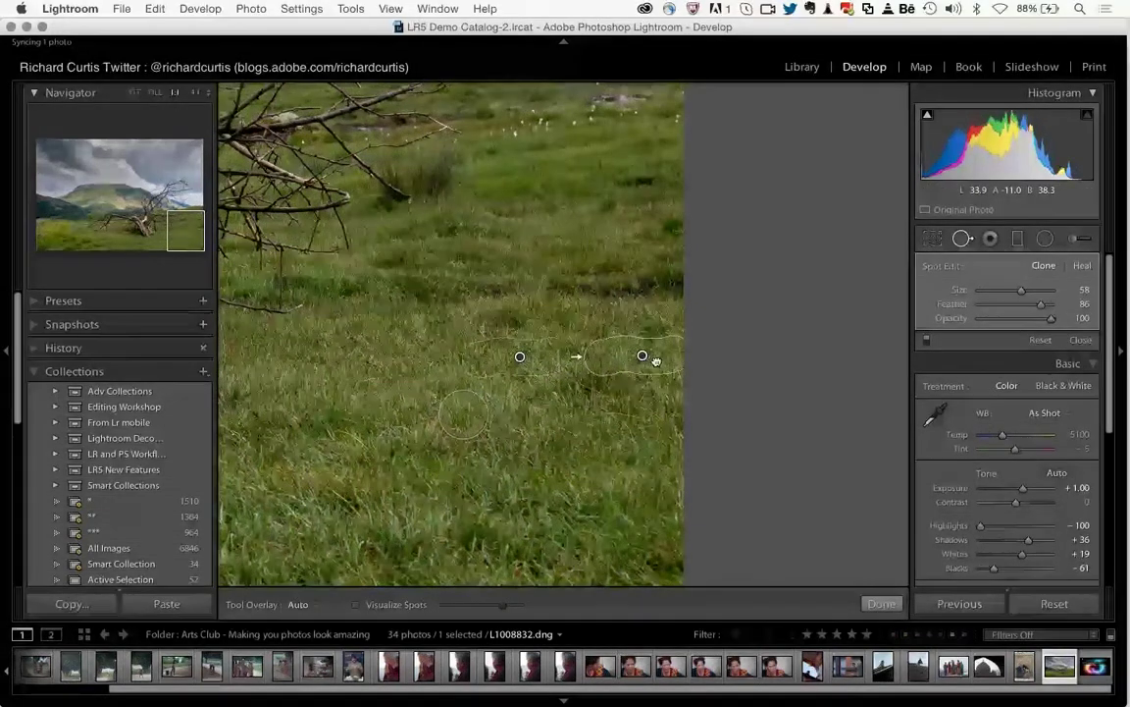
# - Clone out the small distracting marks in the grass below and left of the tree trunk, sampling clean grass beside each
pyautogui.moveTo(275, 340)
pyautogui.mouseDown()
pyautogui.moveTo(443, 346)
pyautogui.moveTo(961, 267)
pyautogui.mouseUp()
pyautogui.moveTo(748, 504); pyautogui.dragTo(783, 497)
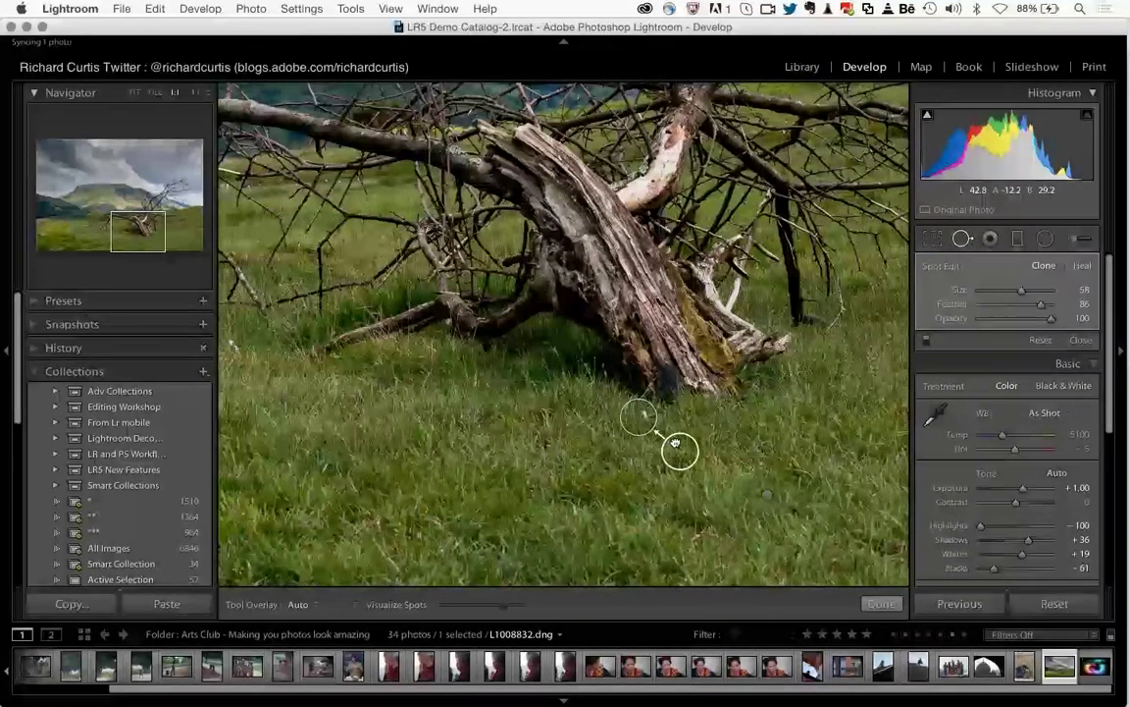
pyautogui.click(689, 422)
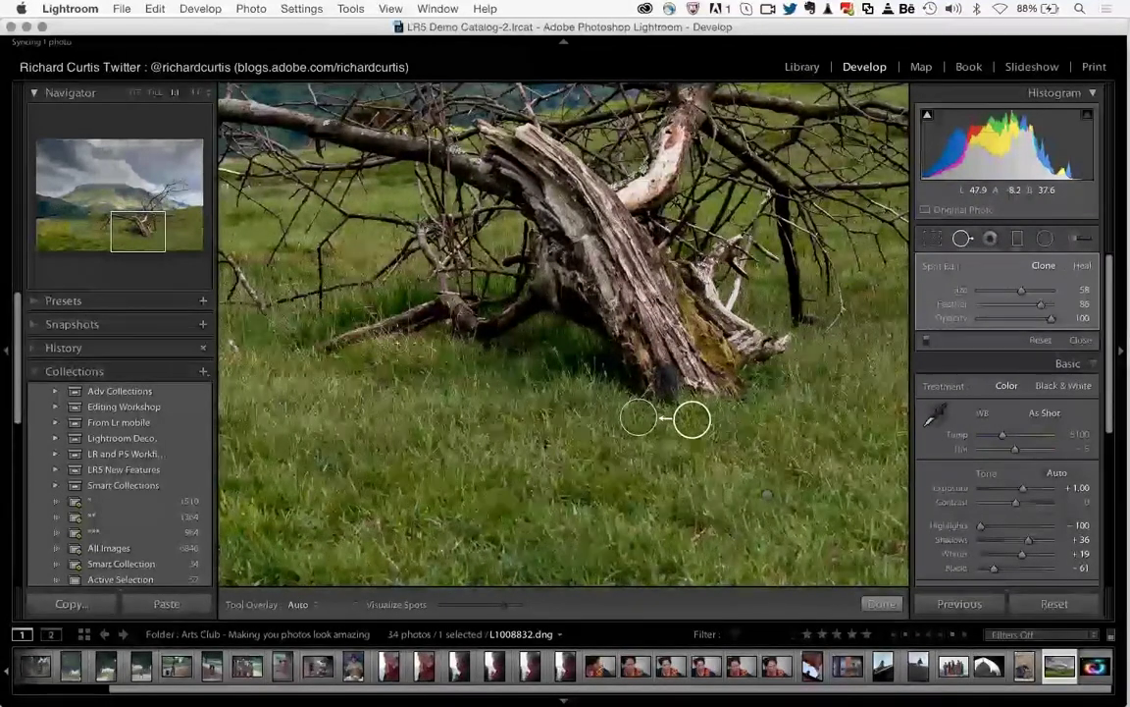
pyautogui.moveTo(395, 342); pyautogui.dragTo(625, 372)
pyautogui.moveTo(448, 369); pyautogui.dragTo(576, 340)
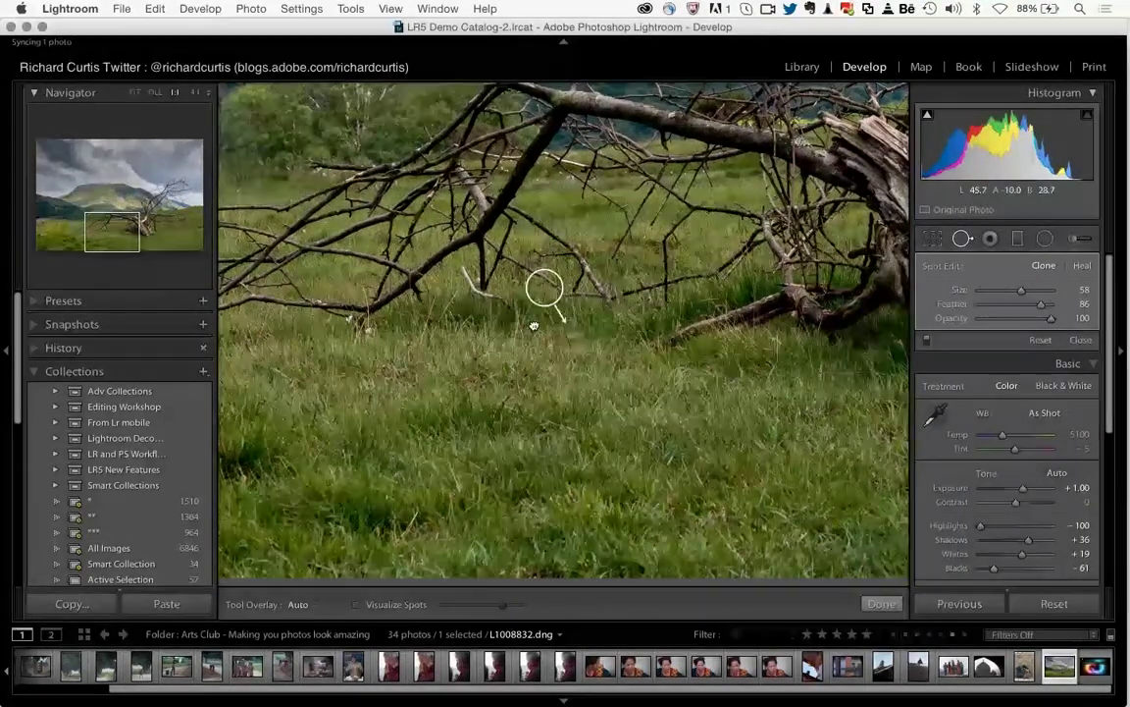
pyautogui.click(535, 350)
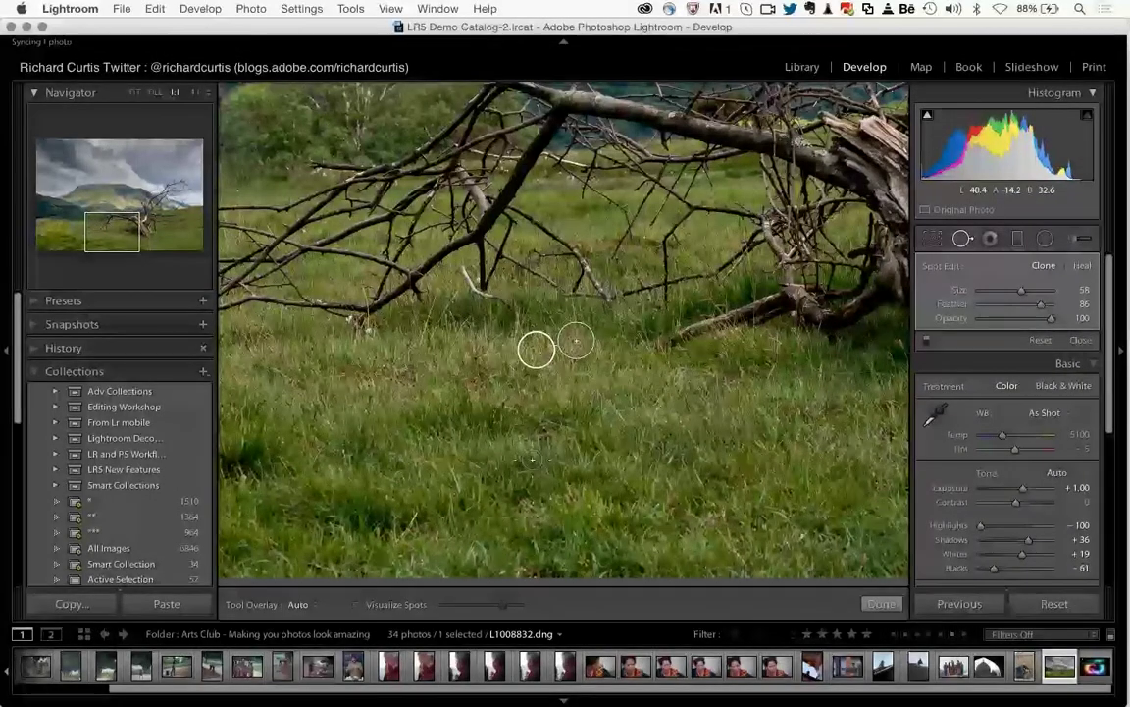
# - Use Visualize Spots with a slightly raised threshold to locate and clone out the dust spots in the sky above the tree
pyautogui.click(113, 237)
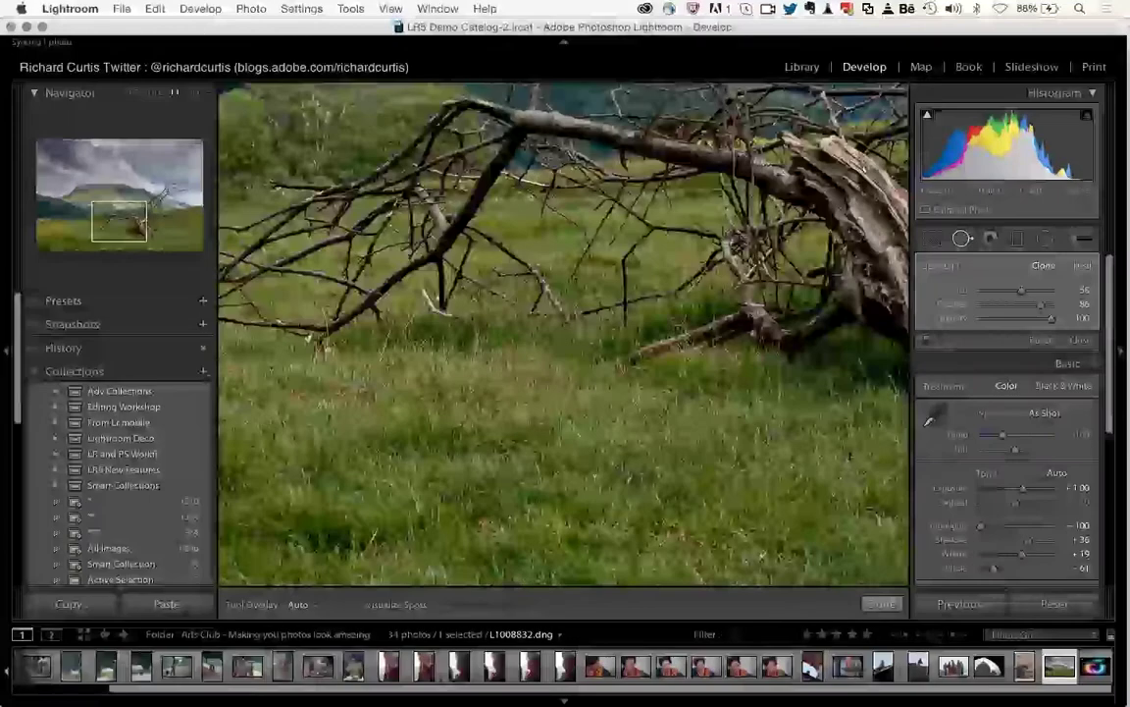
pyautogui.press('z')
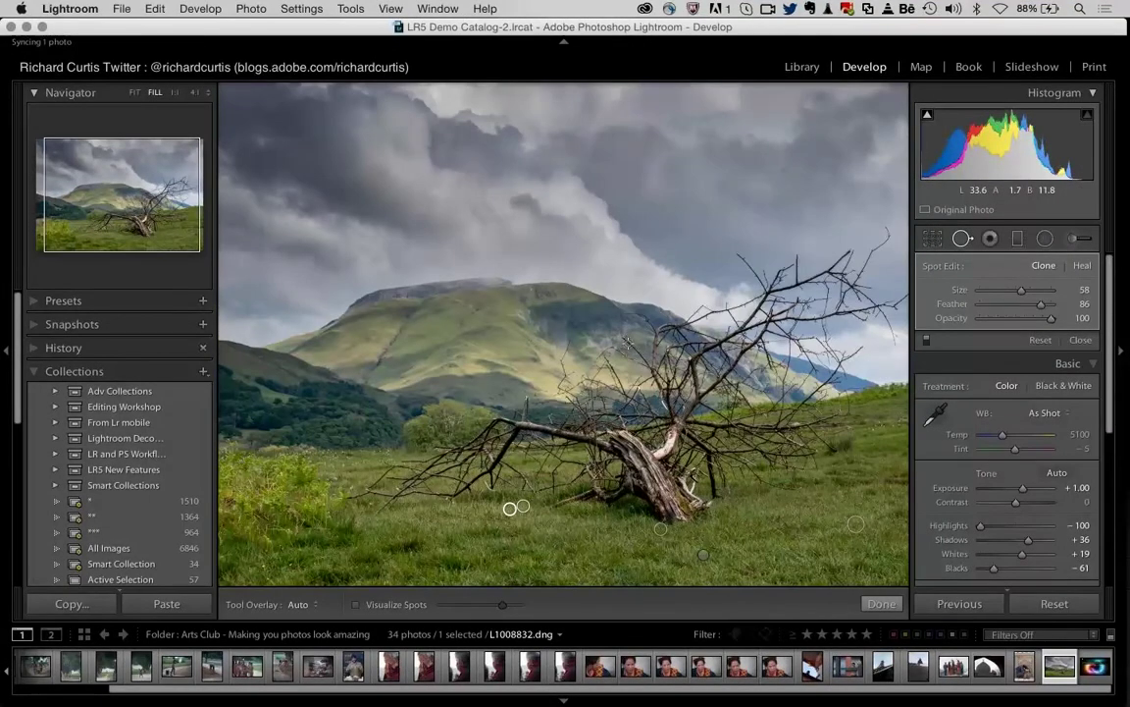
pyautogui.click(357, 604)
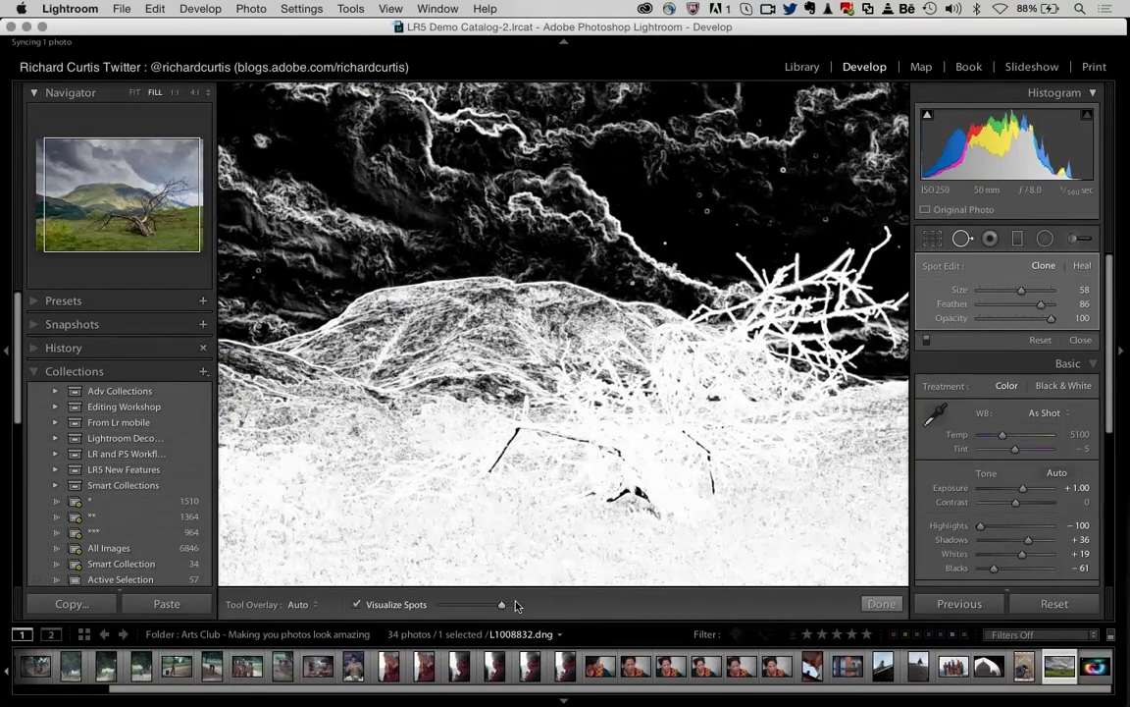
pyautogui.moveTo(518, 605); pyautogui.dragTo(511, 606)
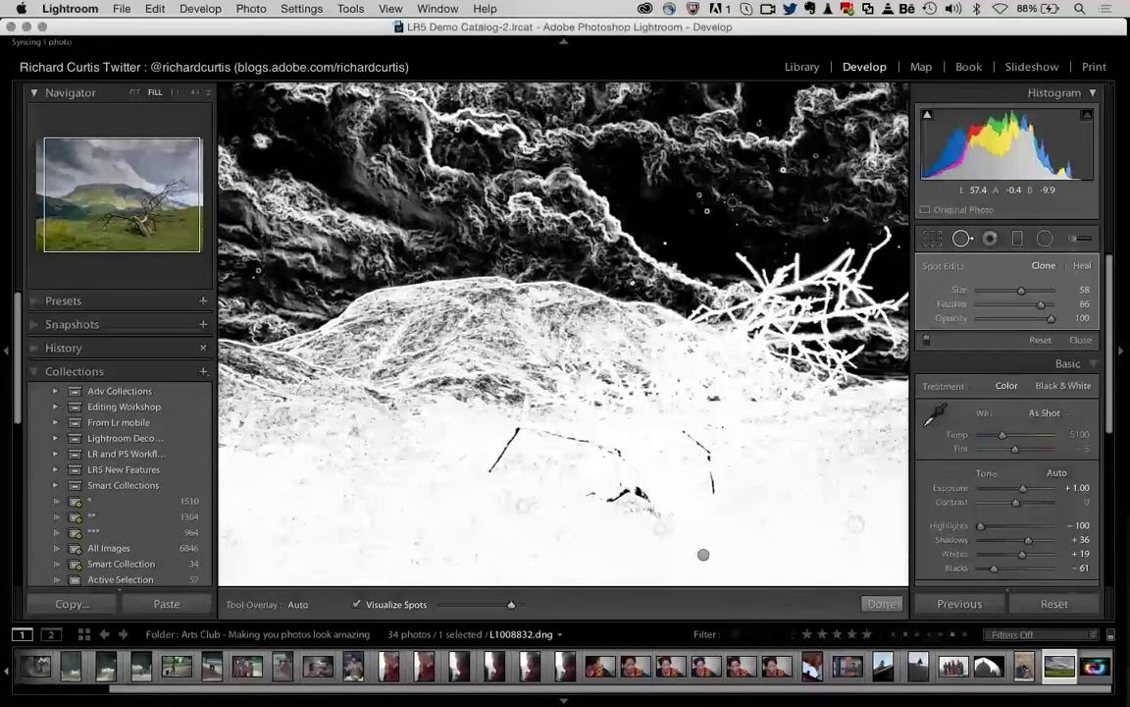
pyautogui.scroll(3, 701, 200)
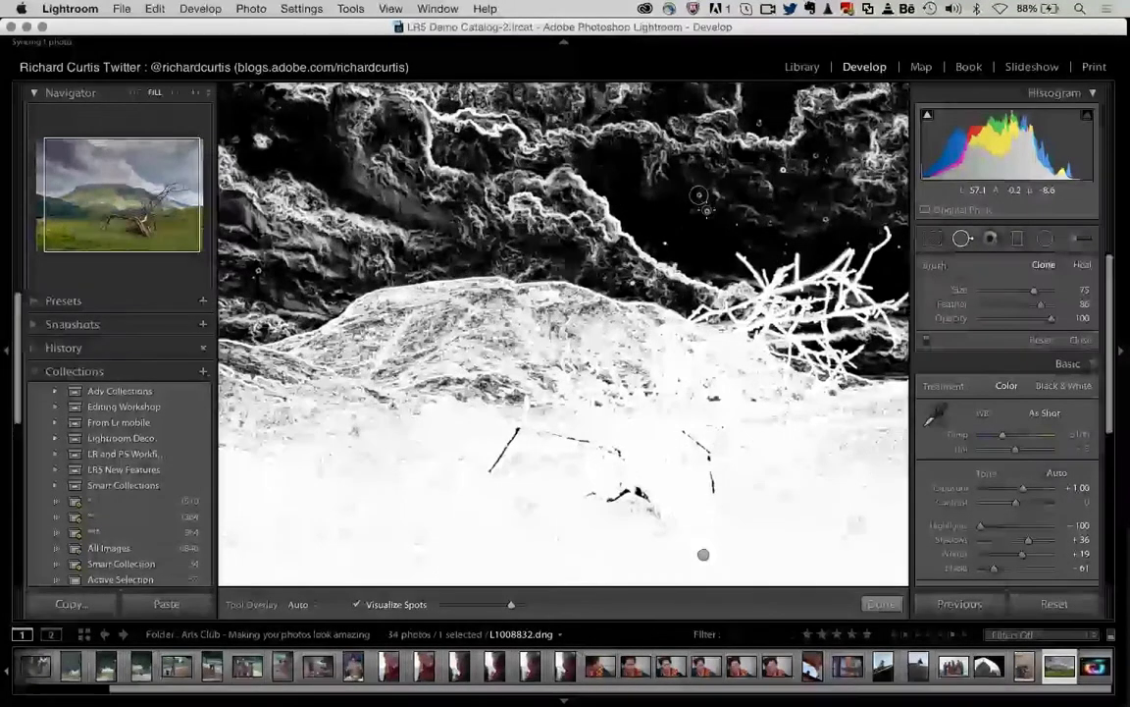
pyautogui.click(704, 207)
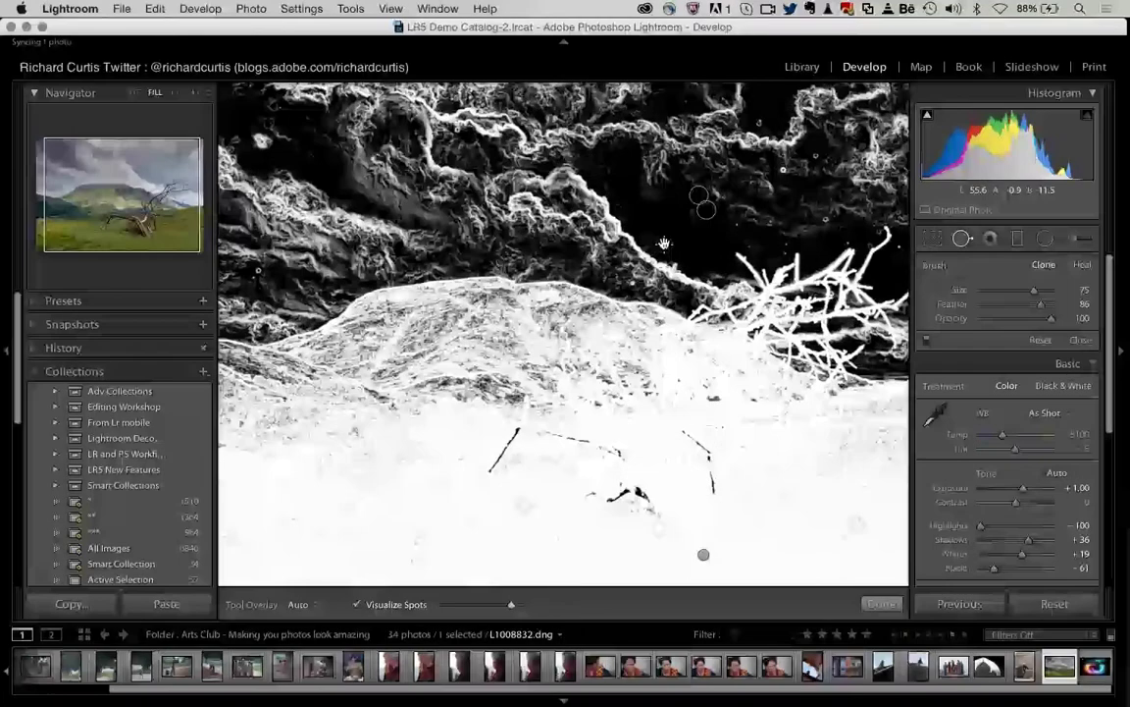
pyautogui.click(357, 605)
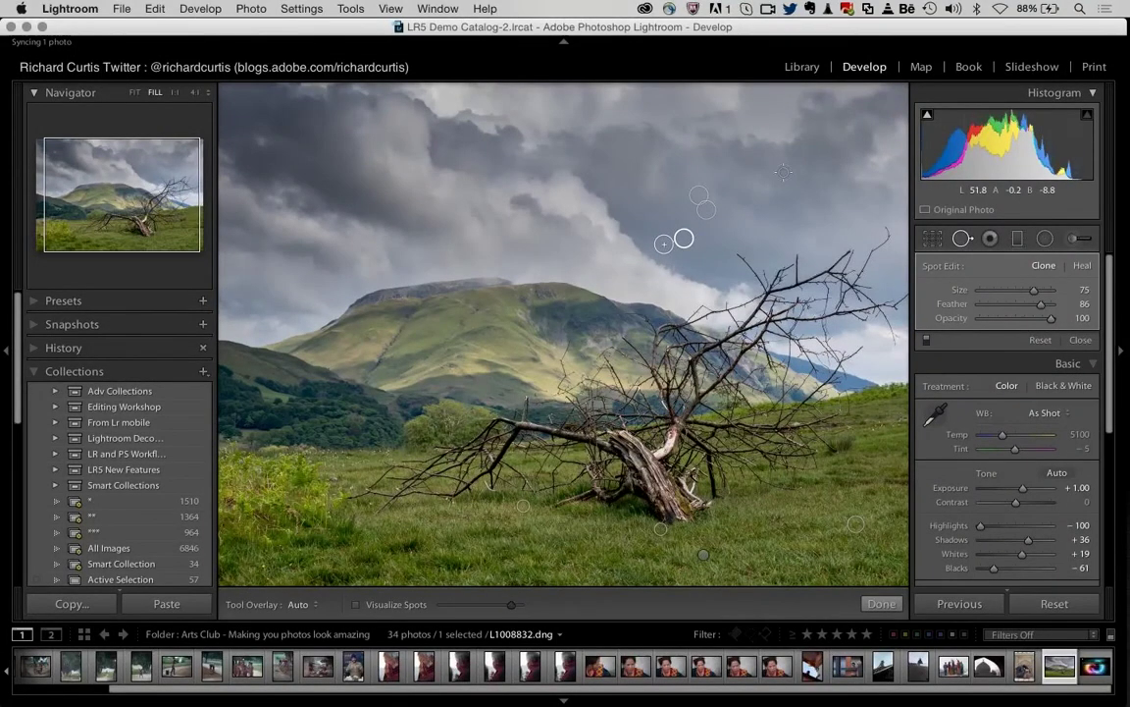
pyautogui.click(801, 155)
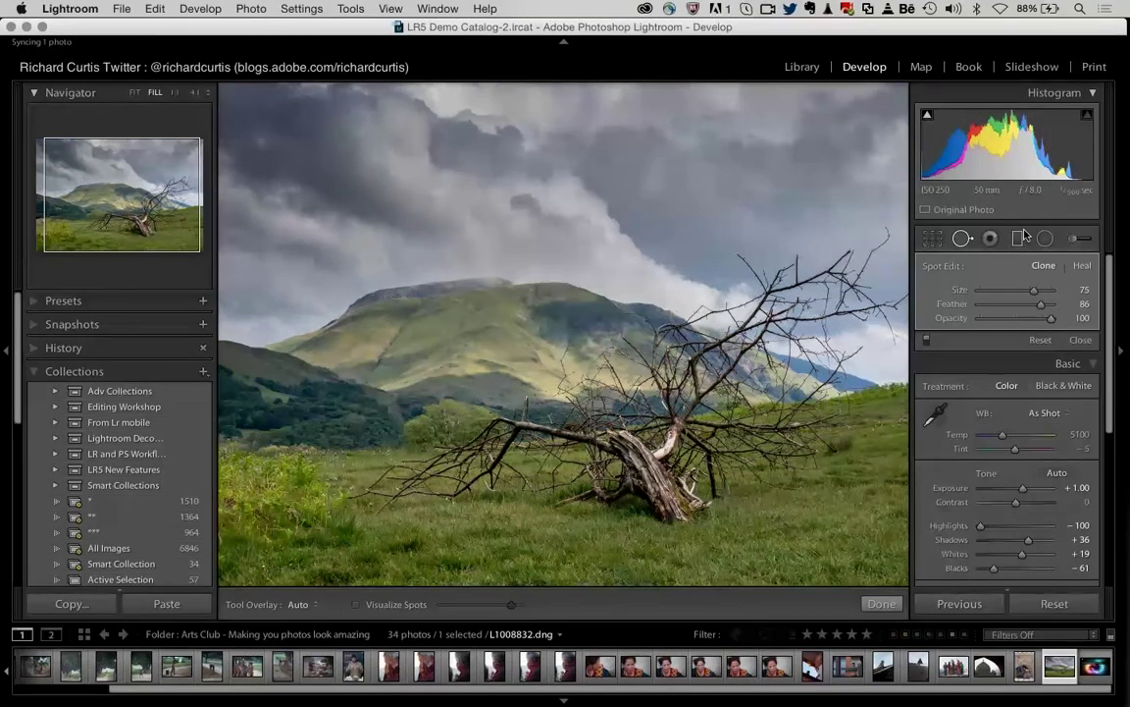
# - Compare the retouched landscape with its Before version to judge the overall edit
pyautogui.press('\\')
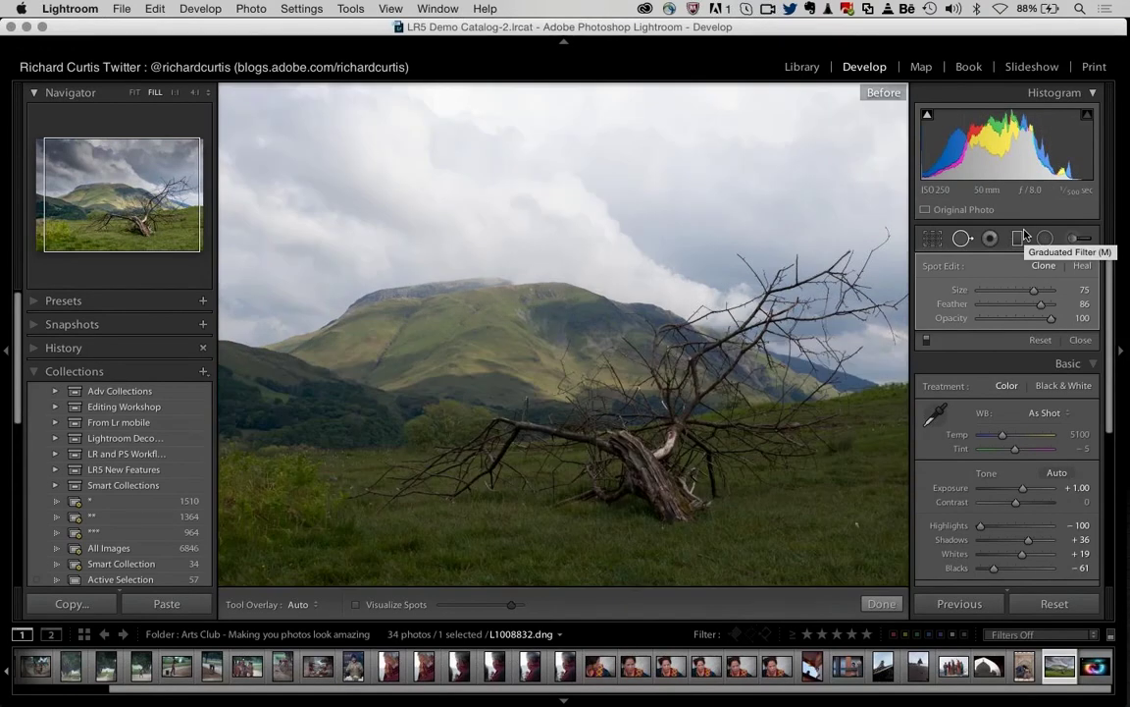
pyautogui.press('\\')
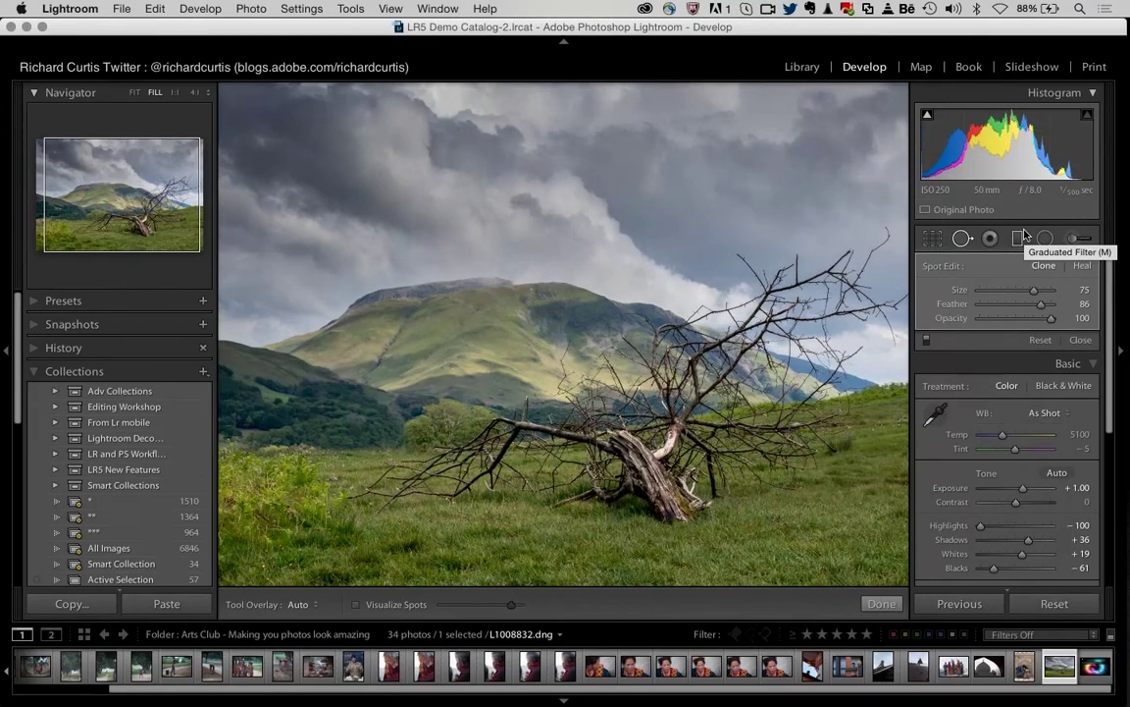
pyautogui.press('\\')
pyautogui.press('\\')
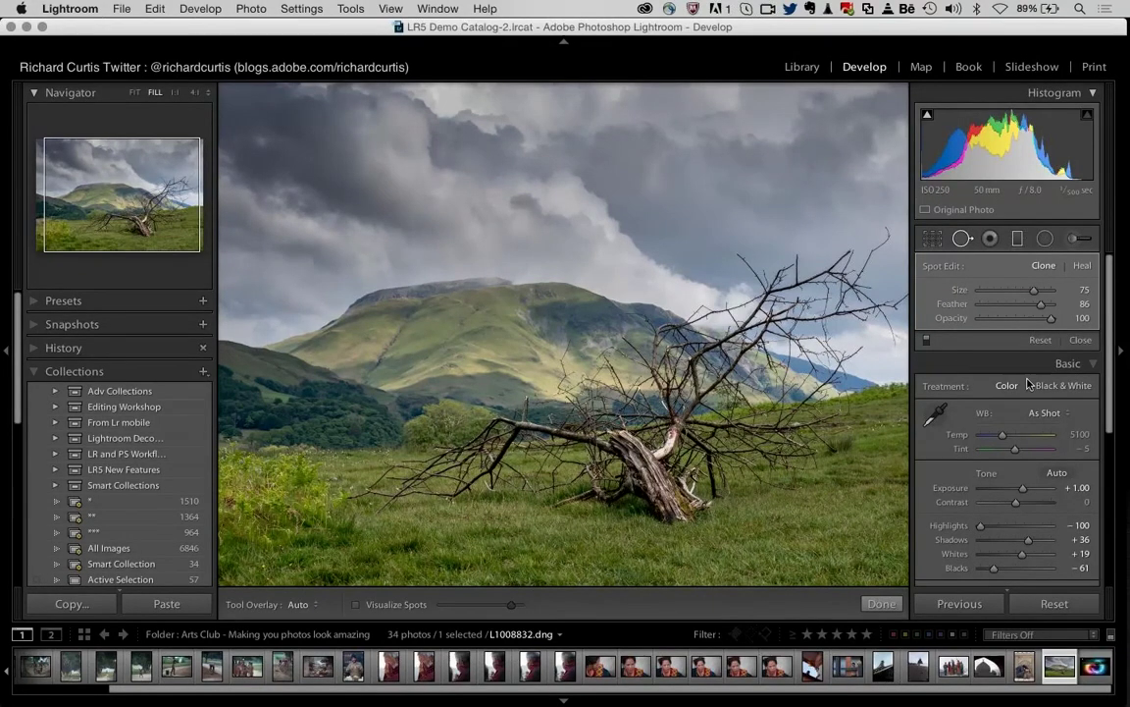
# - Enable Profile Corrections for the landscape in the basic Lens Corrections settings
pyautogui.scroll(-6, 1028, 383)
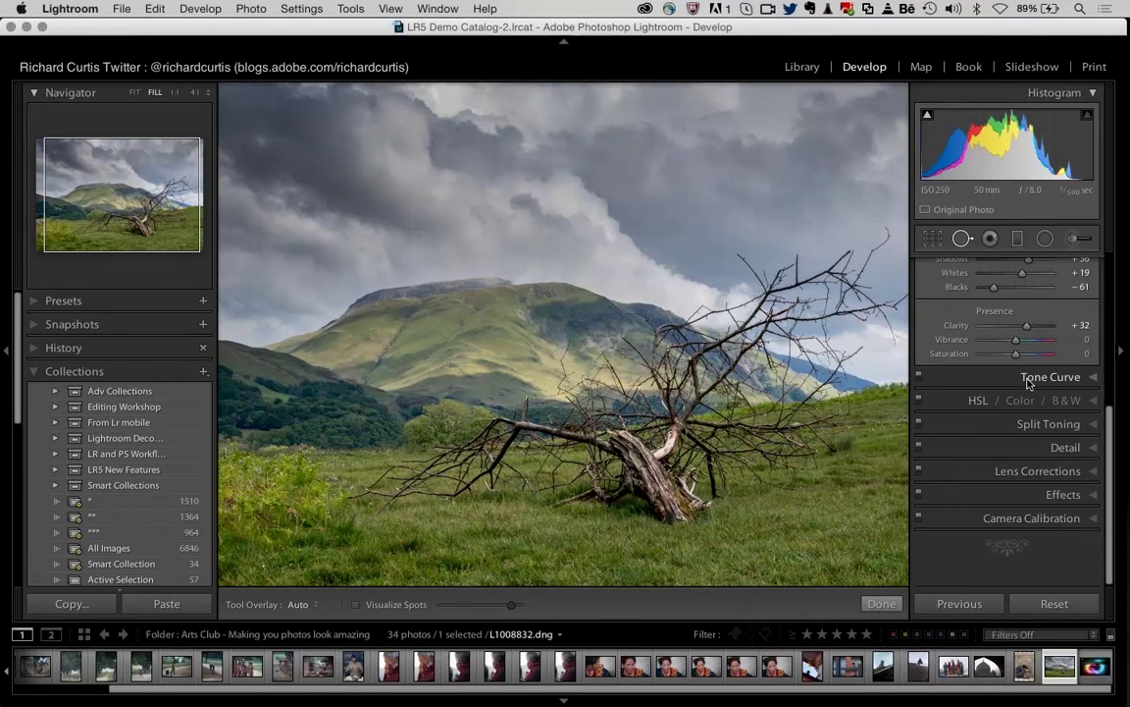
pyautogui.click(1040, 472)
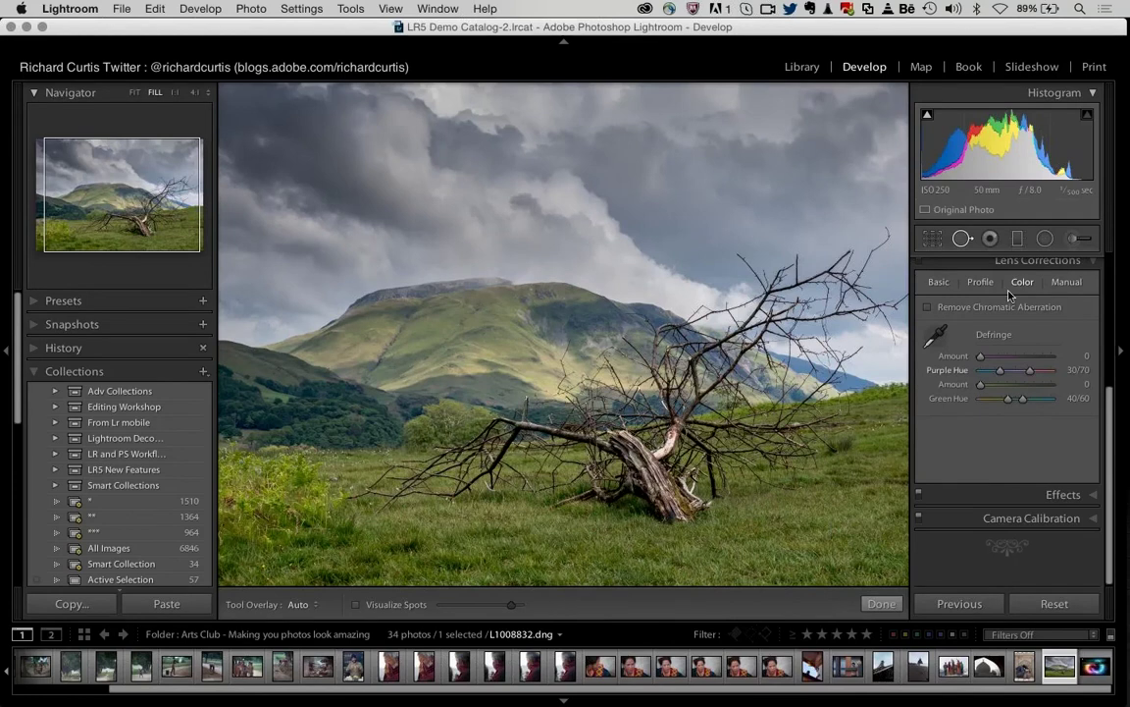
pyautogui.click(939, 285)
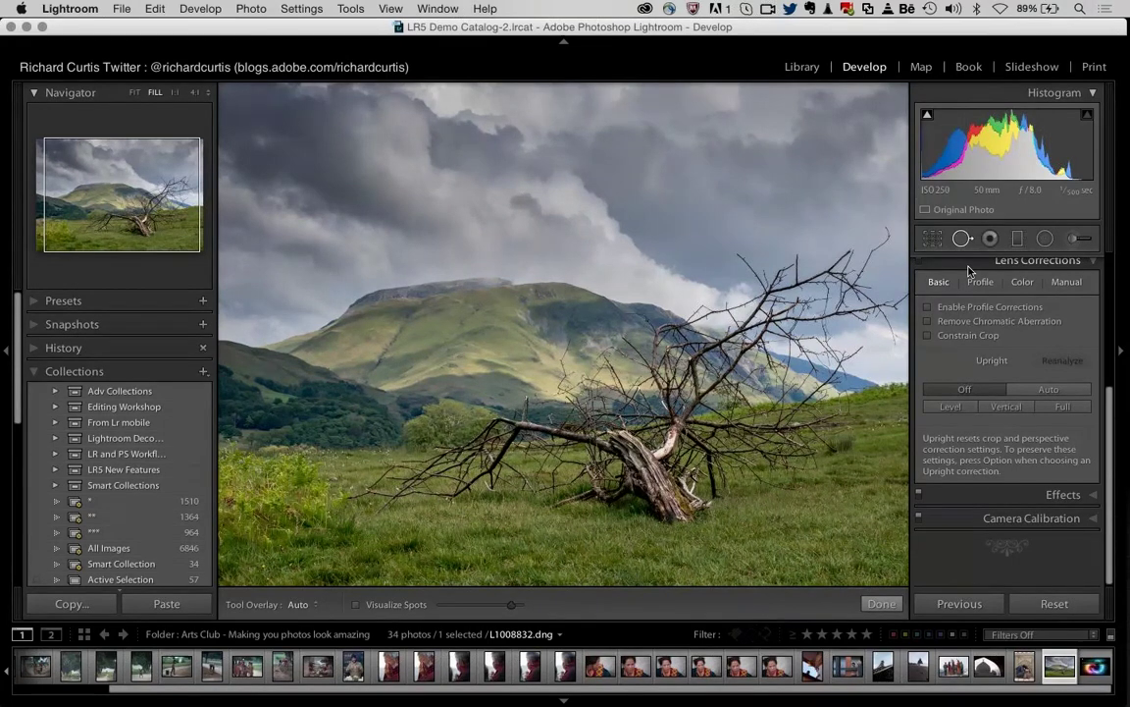
pyautogui.click(927, 309)
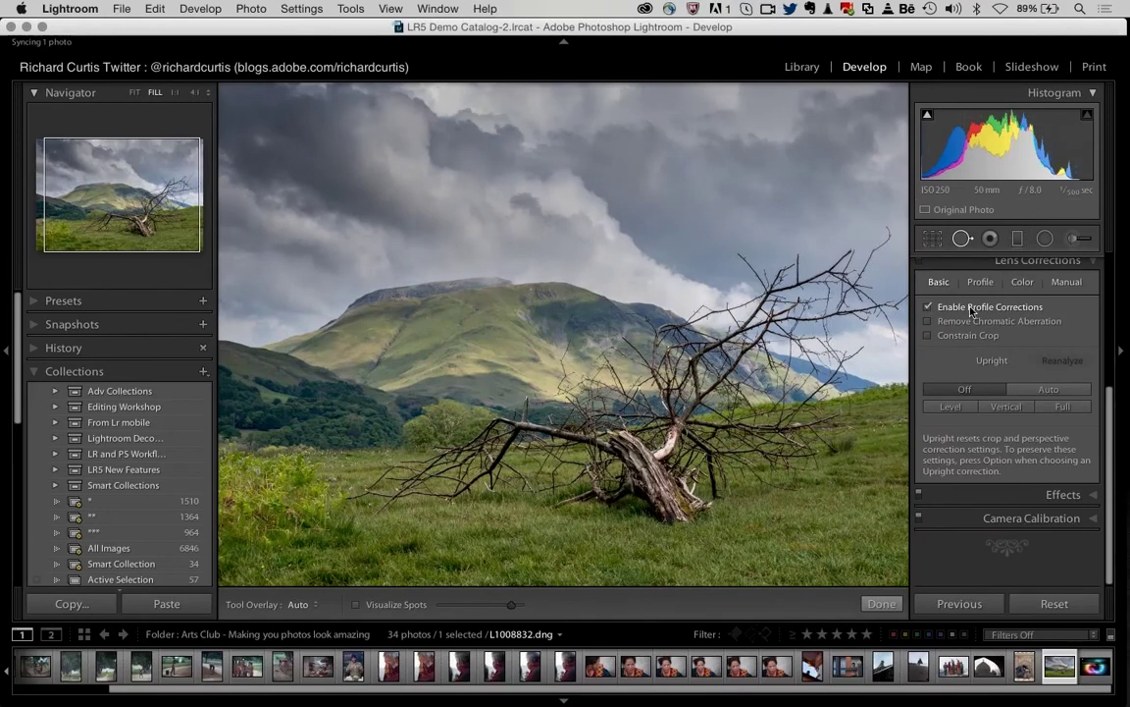
pyautogui.scroll(2, 981, 393)
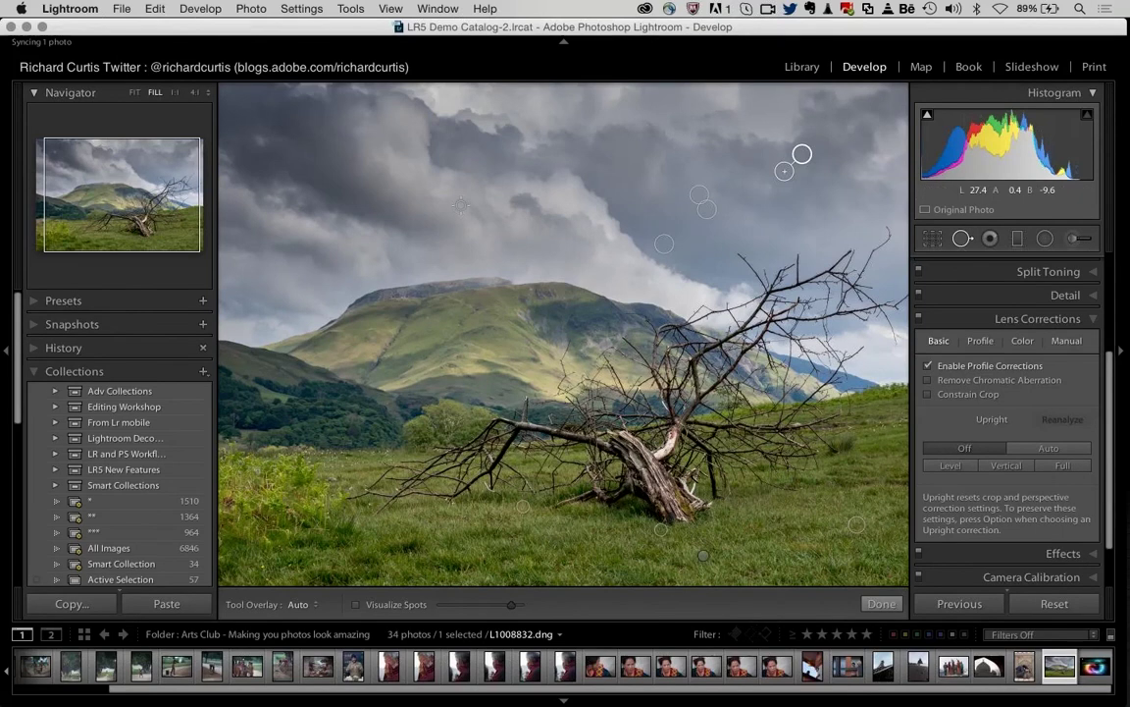
# - Fit the landscape in view and darken its edges with a Post-Crop Vignetting Amount of -11, keeping the Highlight Priority style
pyautogui.click(135, 92)
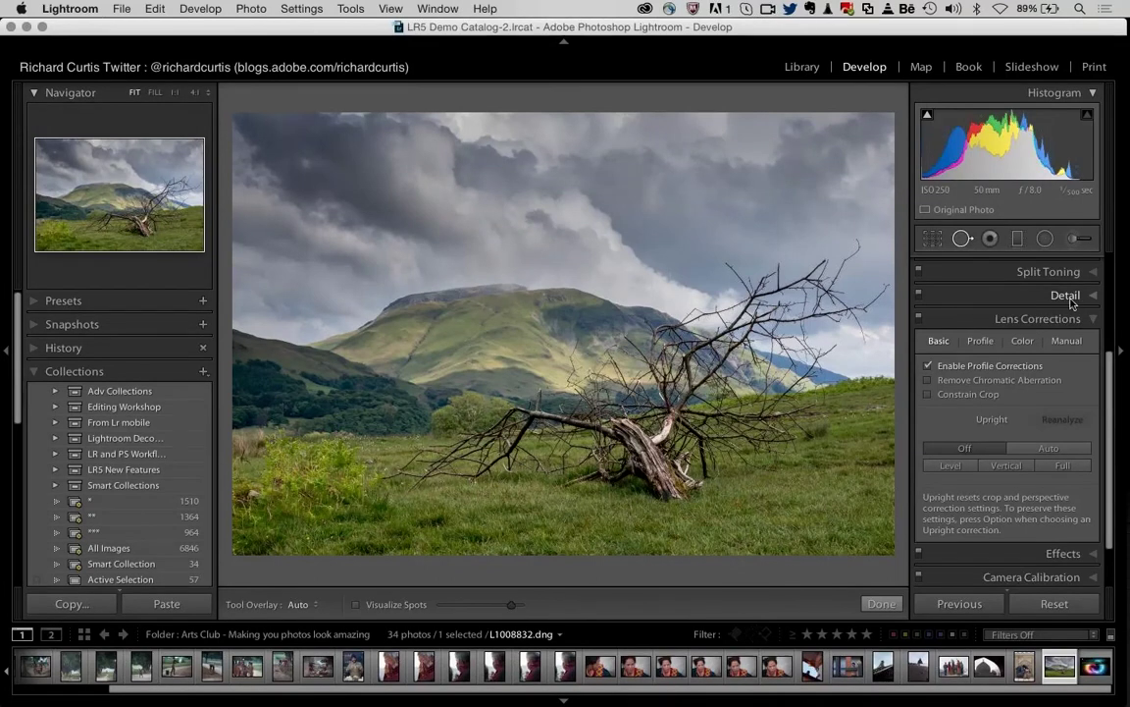
pyautogui.click(1059, 554)
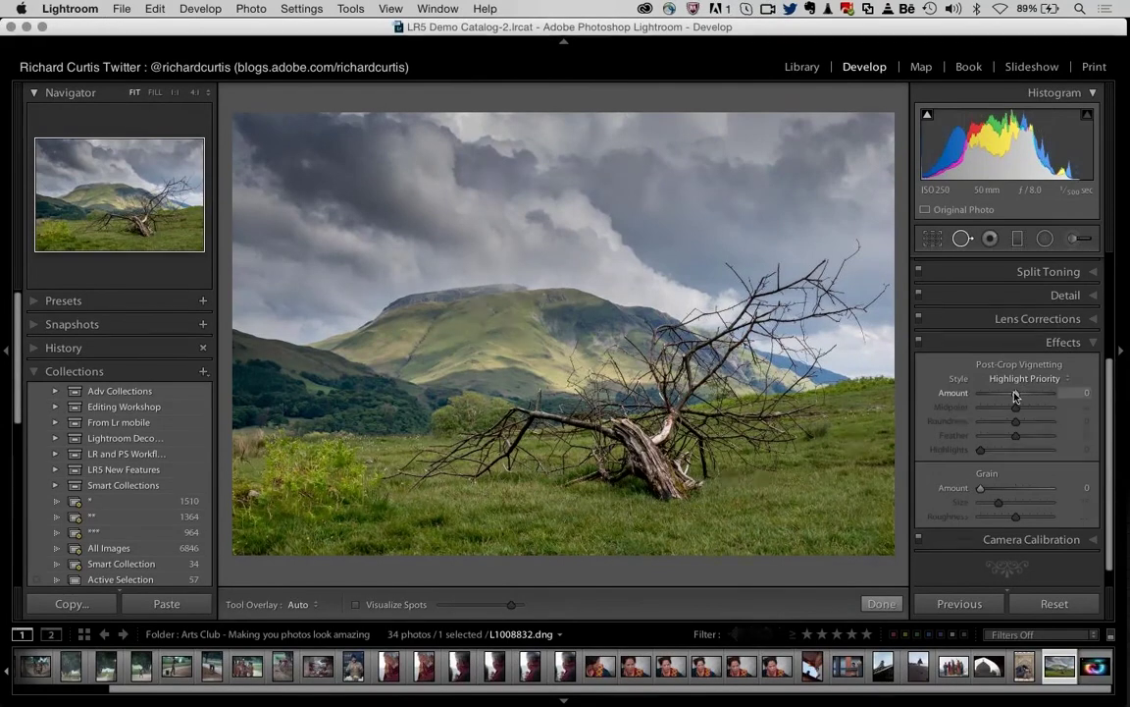
pyautogui.moveTo(1017, 393); pyautogui.dragTo(1011, 393)
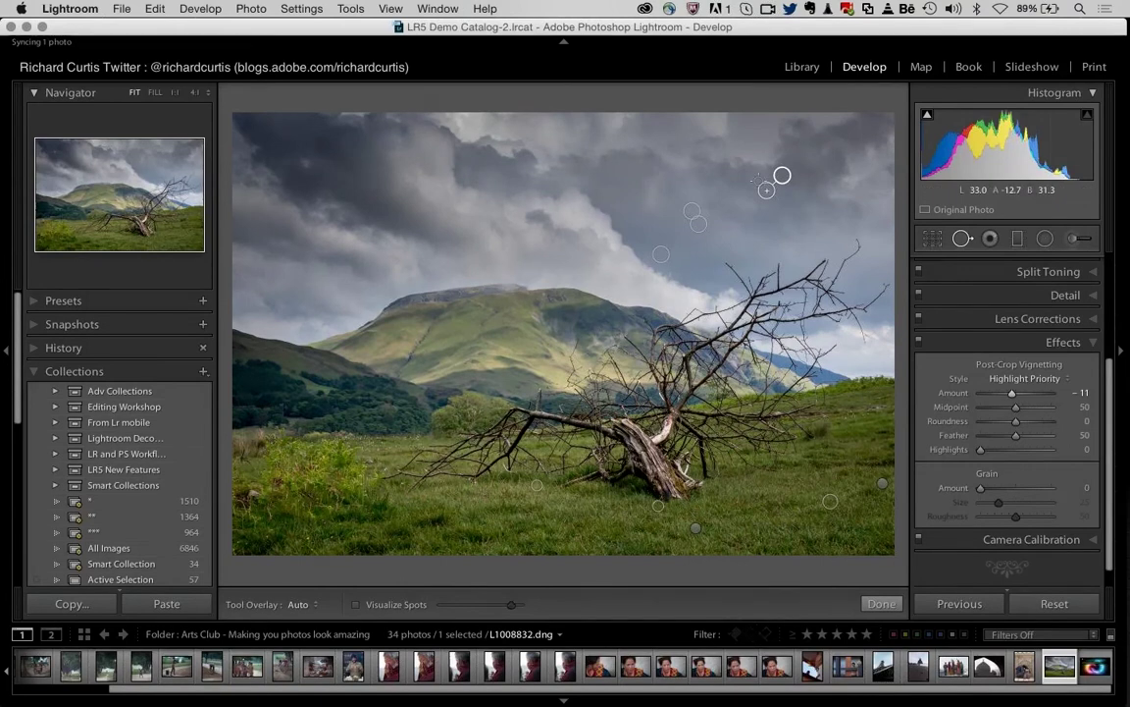
# - Tone the landscape's highlights with Split Toning, using Hue 45 and Saturation 31
pyautogui.click(1059, 275)
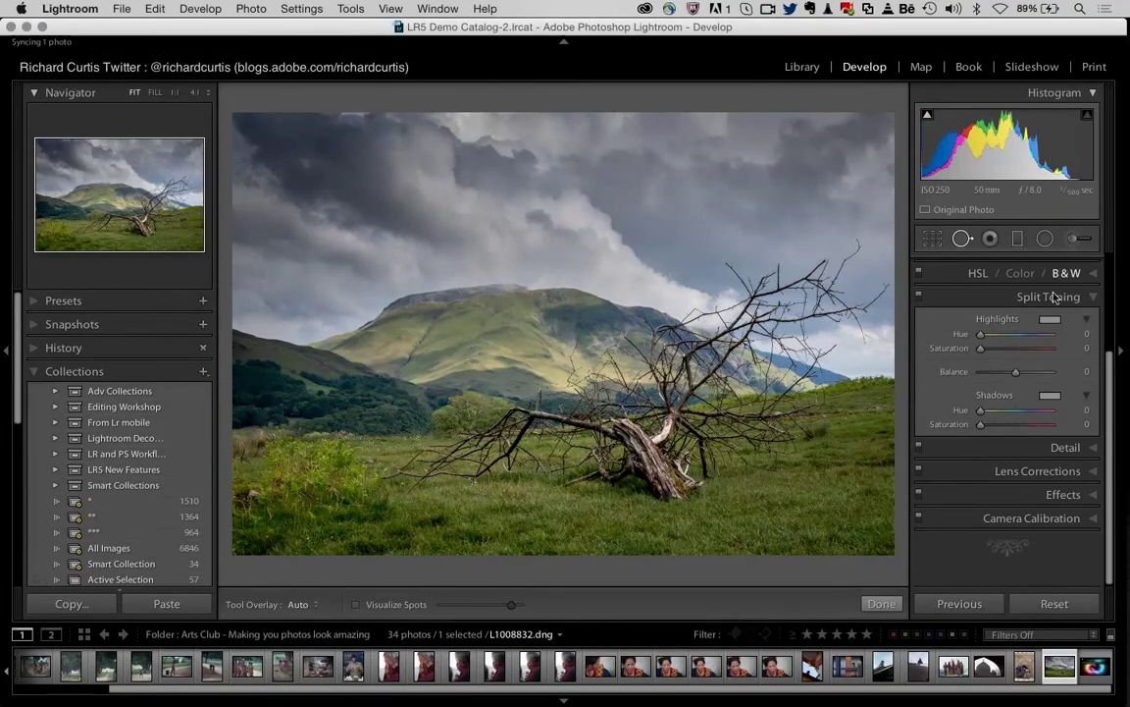
pyautogui.click(1084, 334)
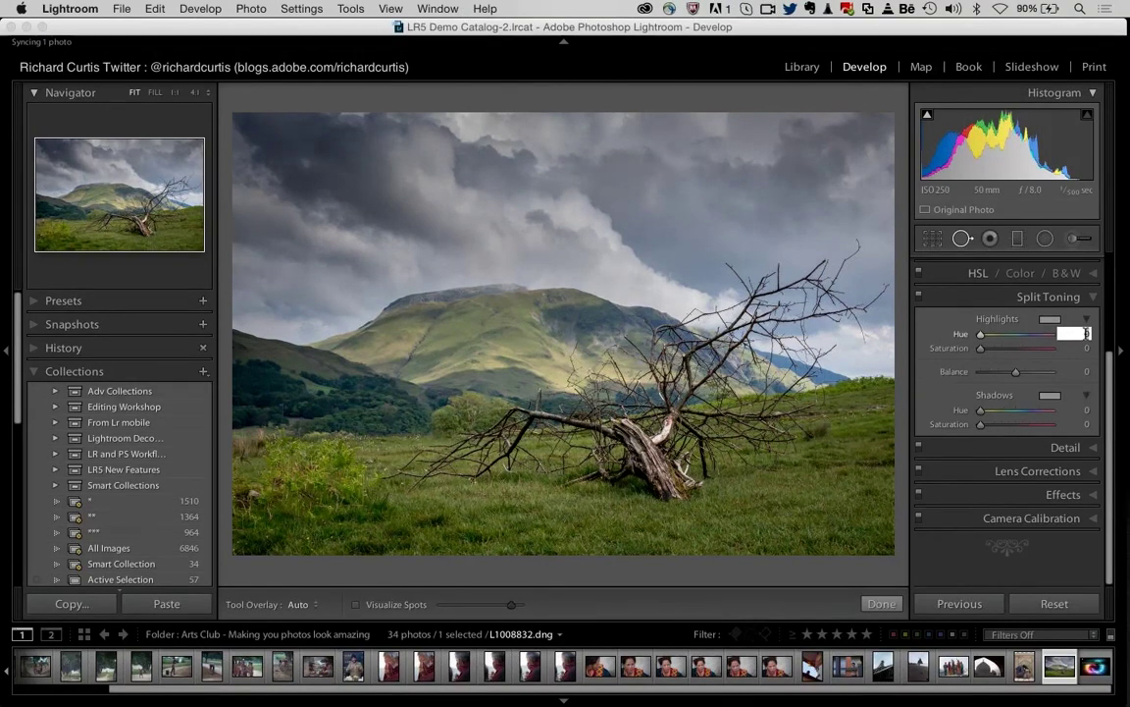
pyautogui.write('46')
pyautogui.press('Tab')
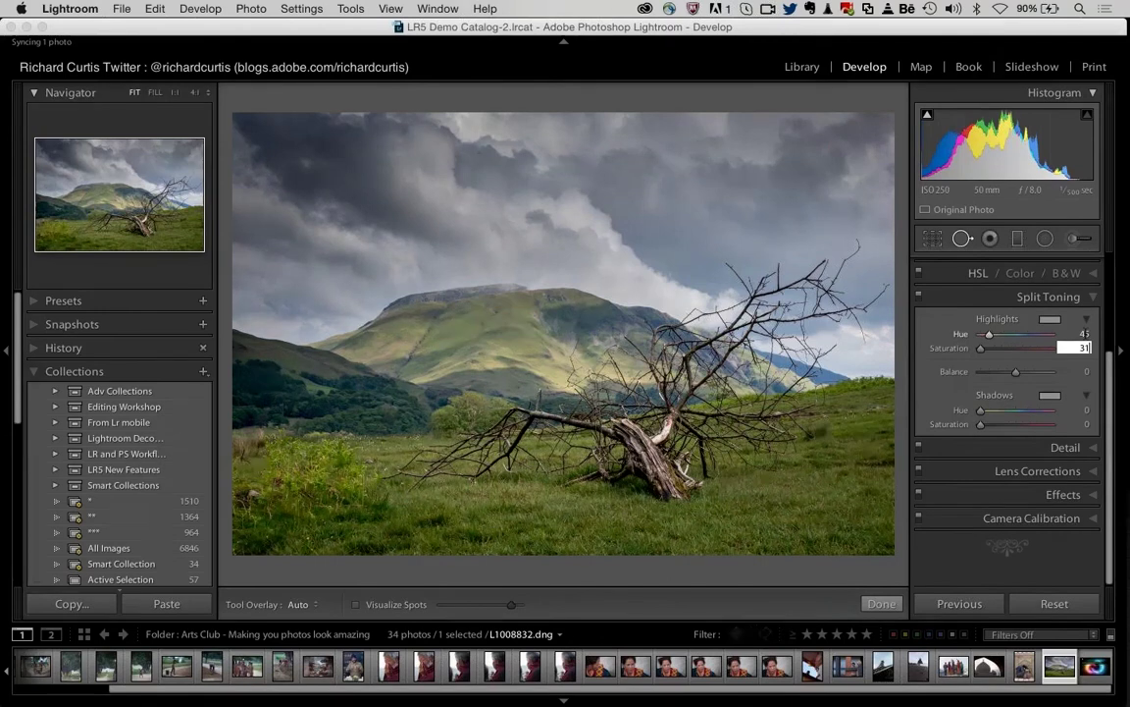
pyautogui.write('31')
pyautogui.press('Tab')
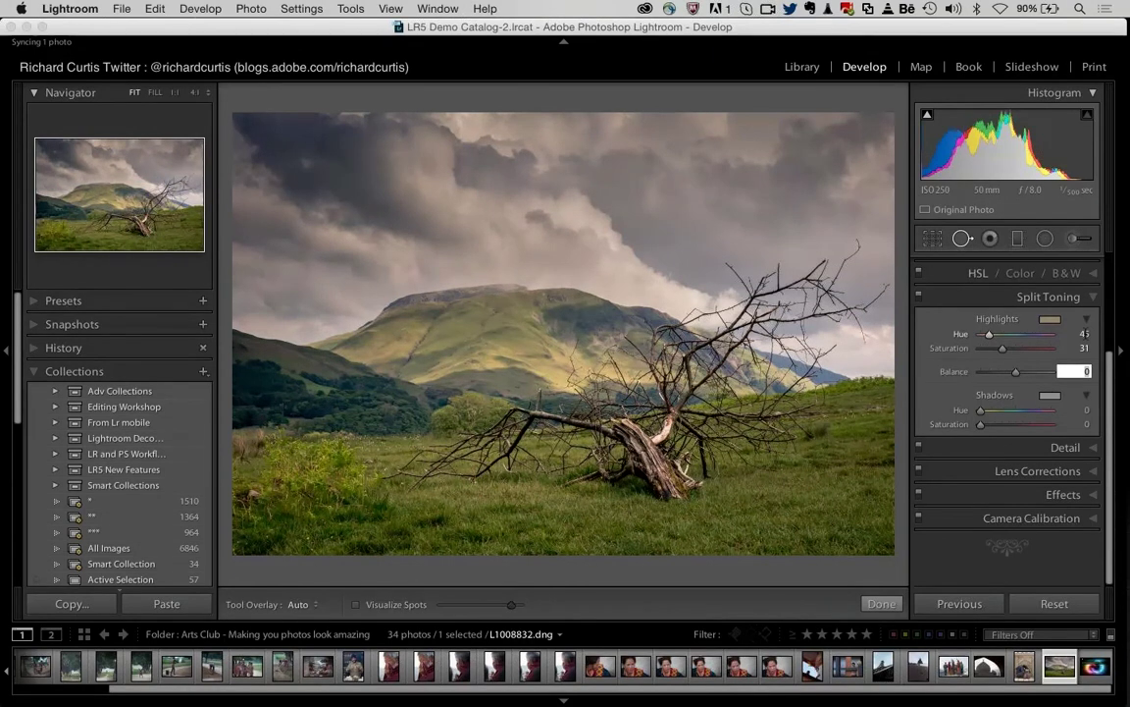
# - Set the Split Toning Balance to +25 and tint the shadows with Hue 249 and Saturation 99
pyautogui.write('25')
pyautogui.press('Tab')
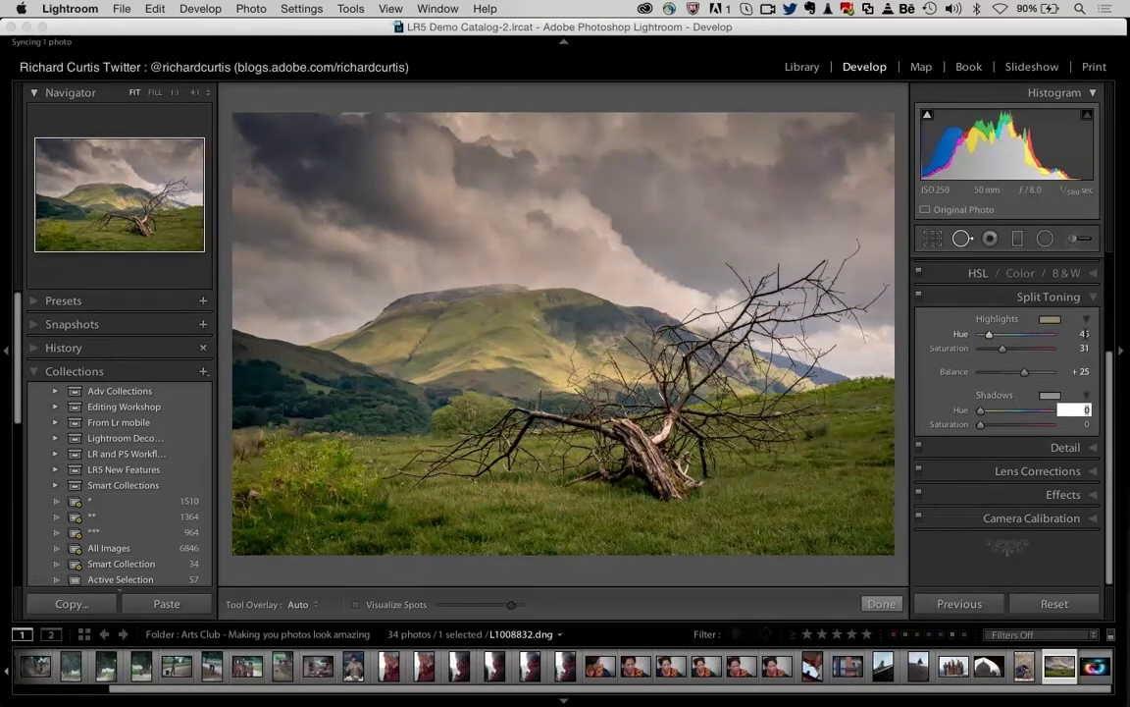
pyautogui.write('249')
pyautogui.press('Tab')
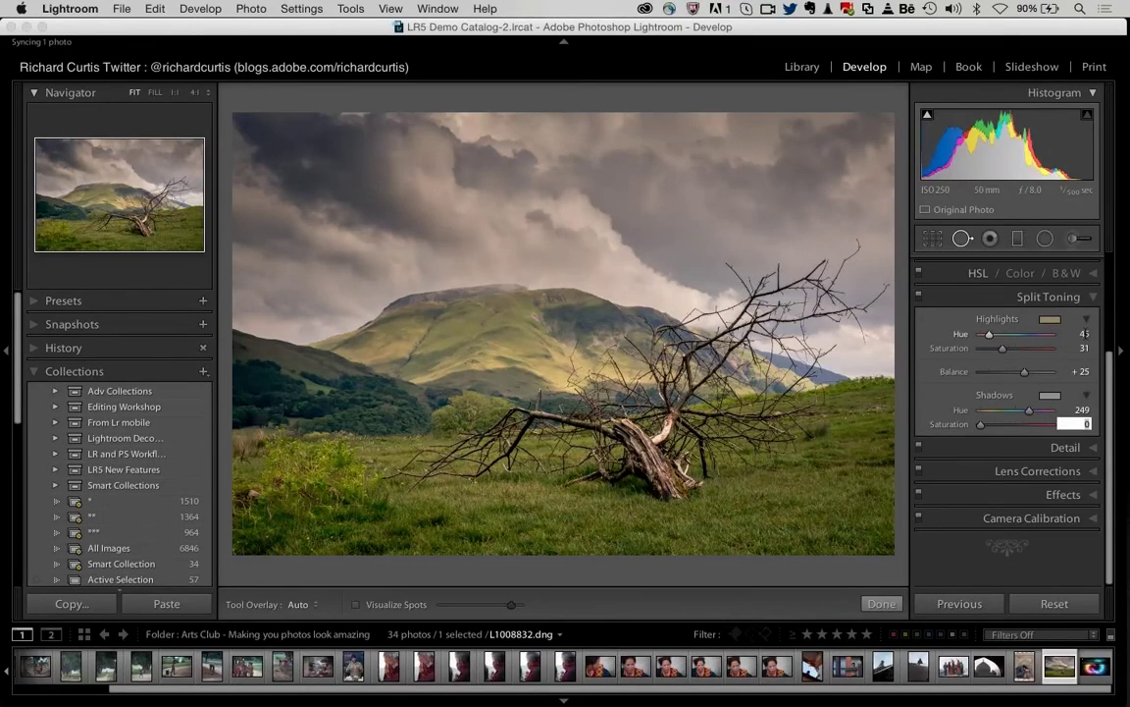
pyautogui.write('99')
pyautogui.press('Return')
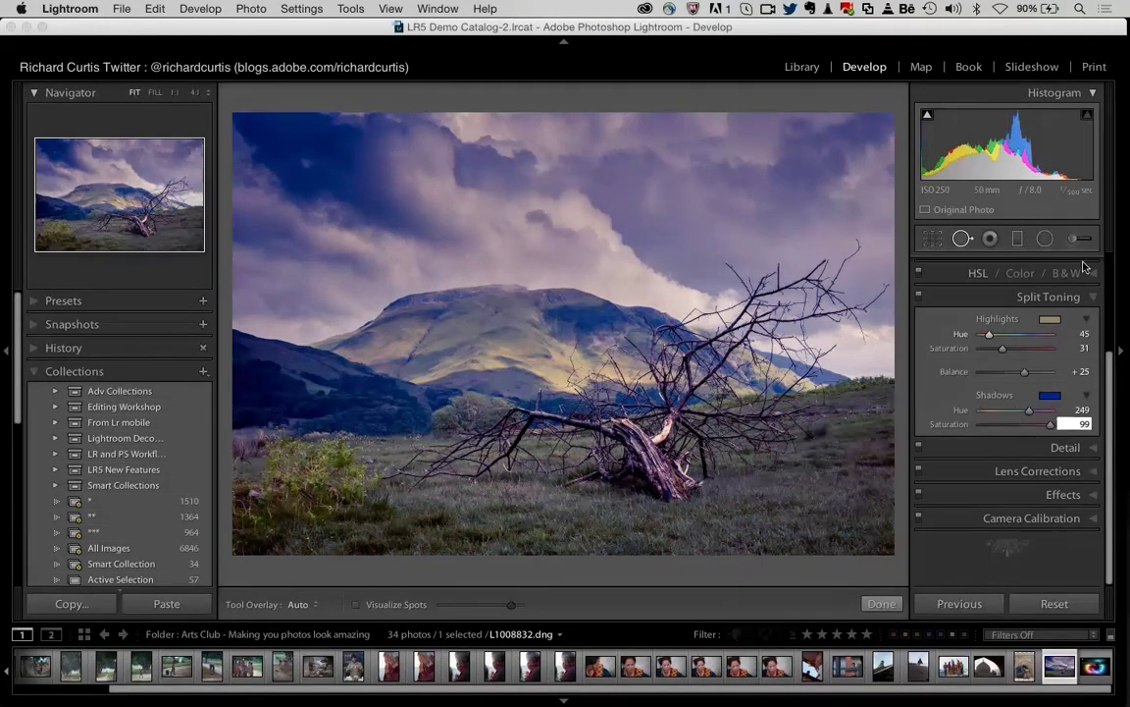
# - Switch the landscape's Basic Treatment to Black & White
pyautogui.click(972, 238)
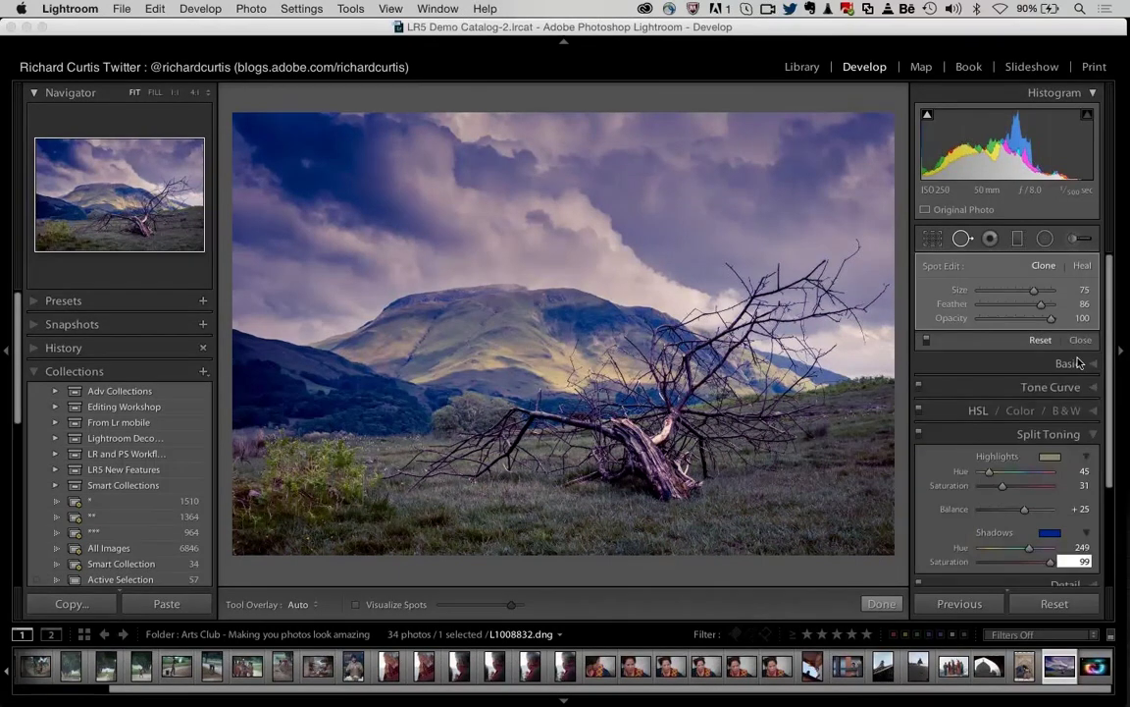
pyautogui.click(1061, 362)
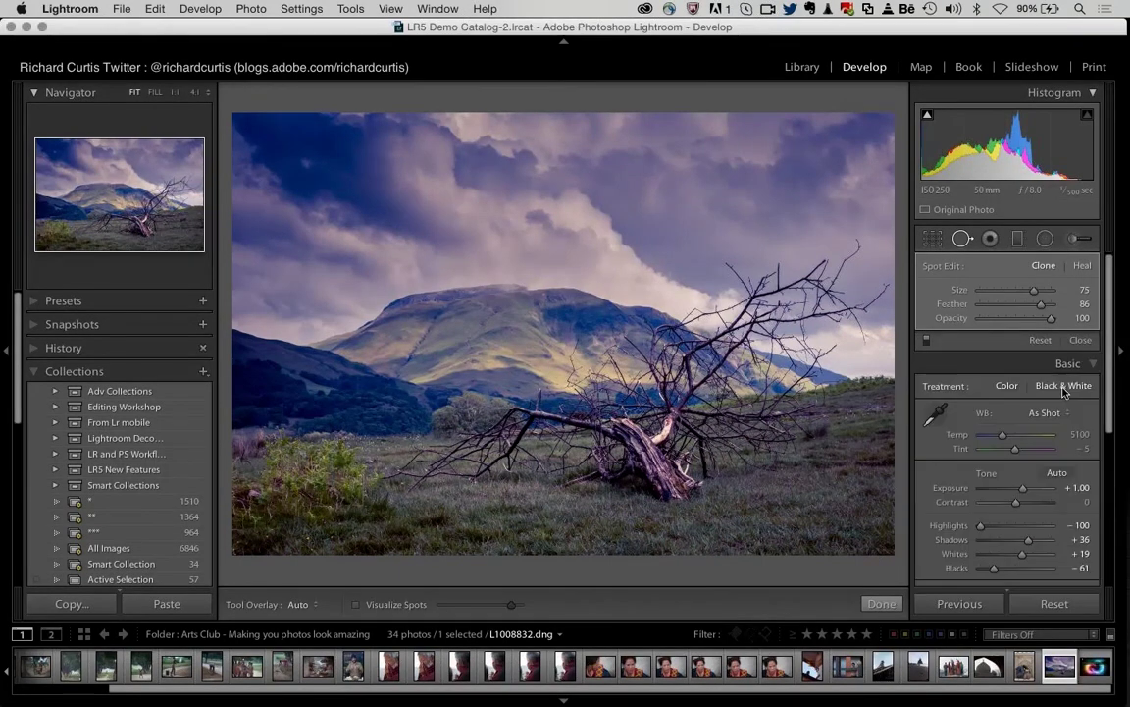
pyautogui.click(1064, 387)
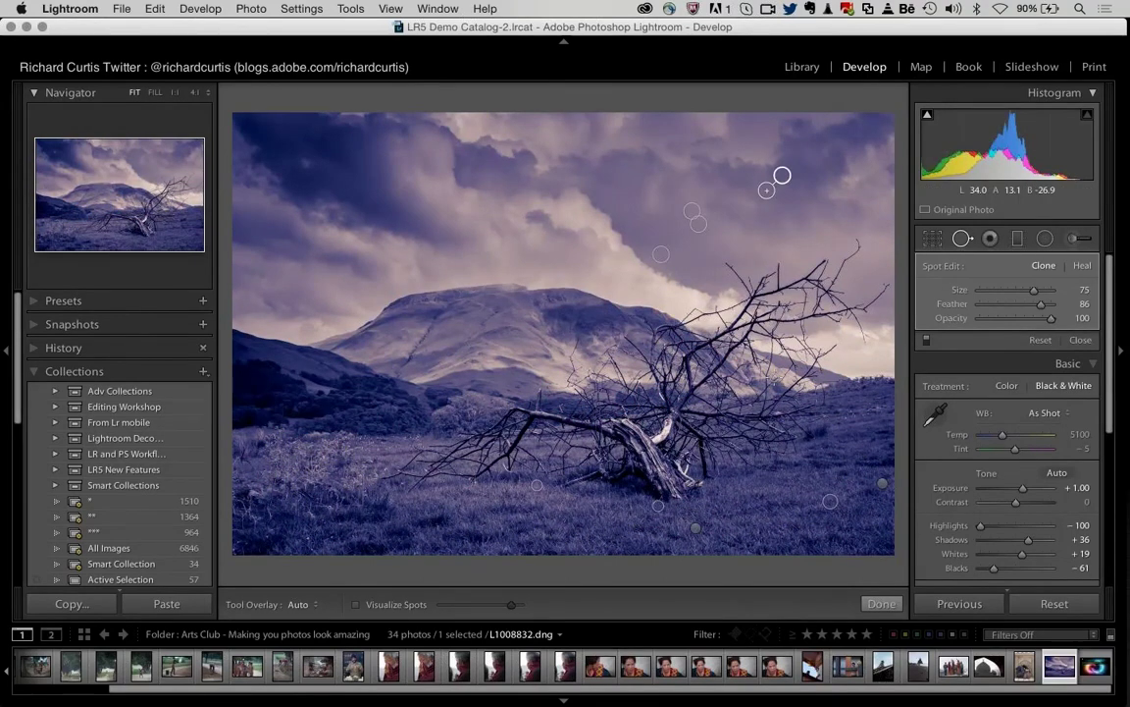
# - Open the landscape as a Smart Object in Photoshop, enlarge the Photoshop window and collapse the Properties panel over the image
pyautogui.rightClick(1060, 667)
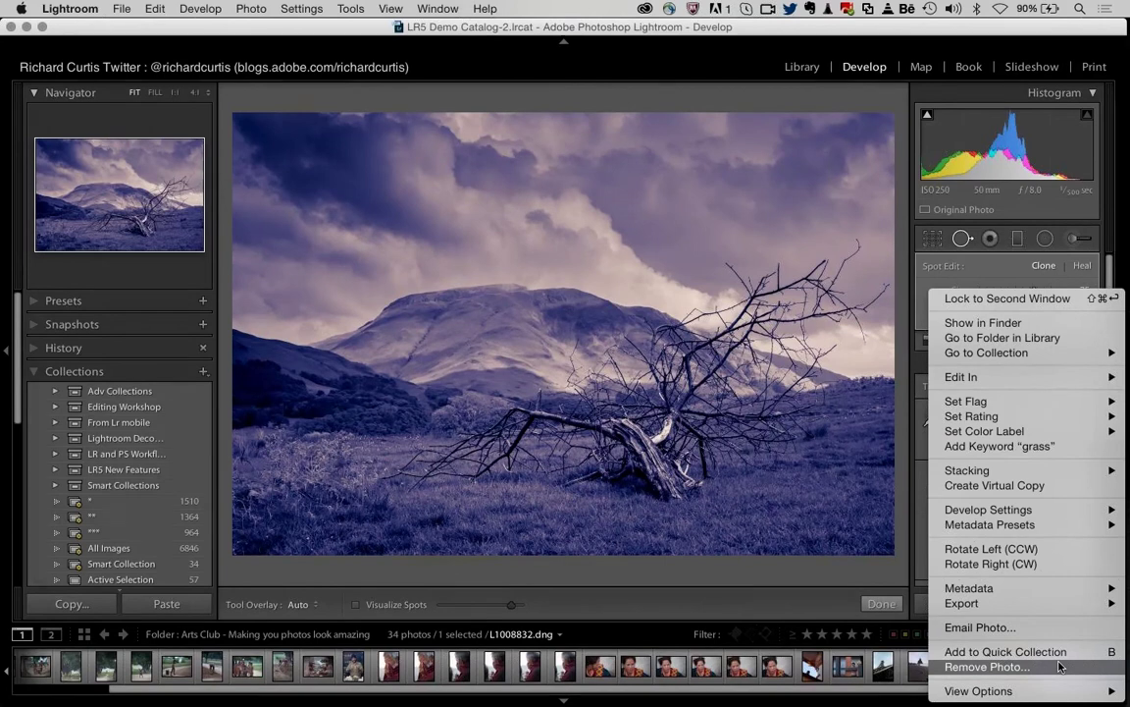
pyautogui.moveTo(1028, 380)
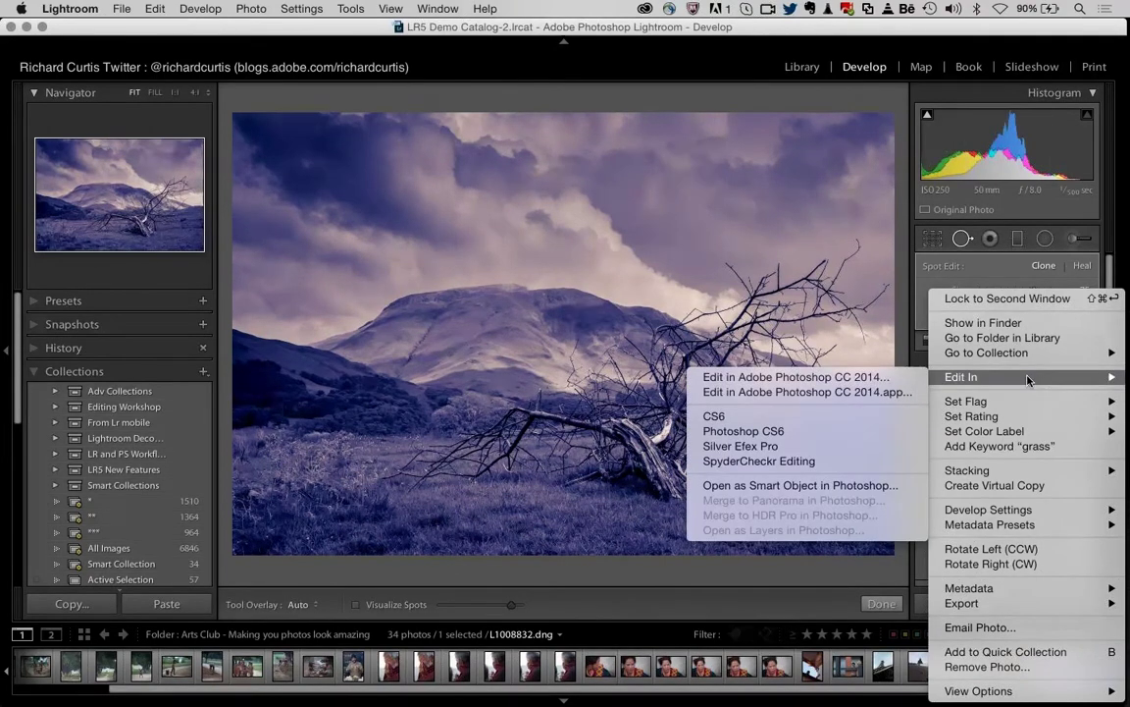
pyautogui.click(822, 486)
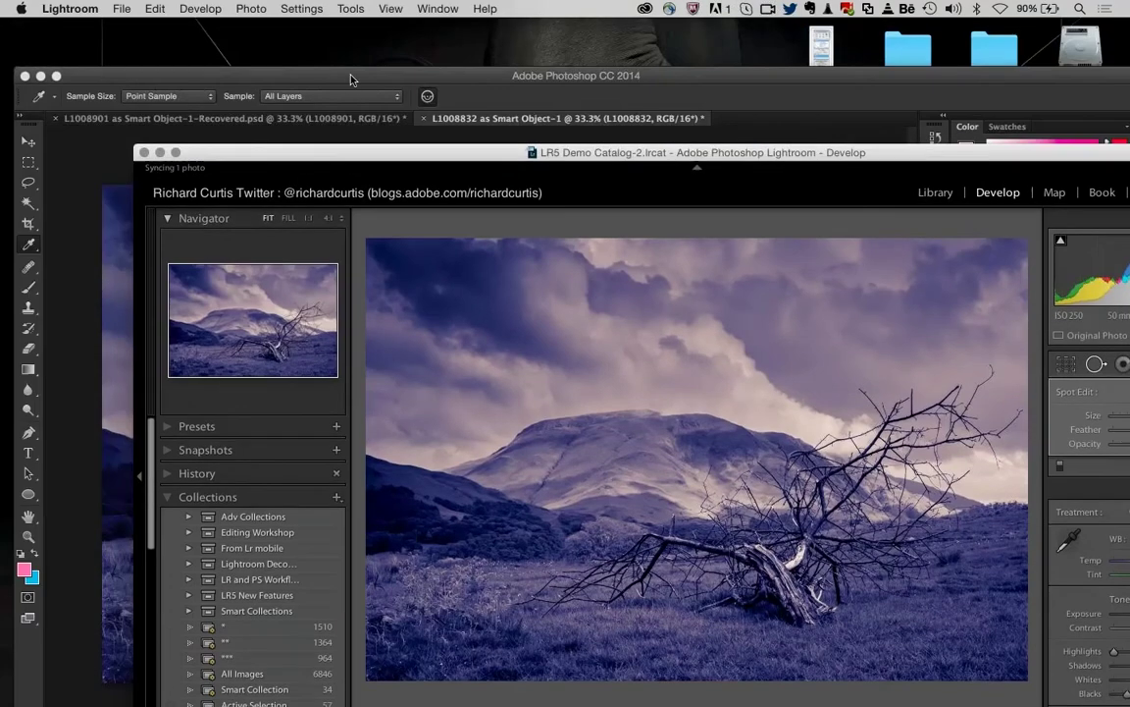
pyautogui.click(351, 76)
pyautogui.click(56, 75)
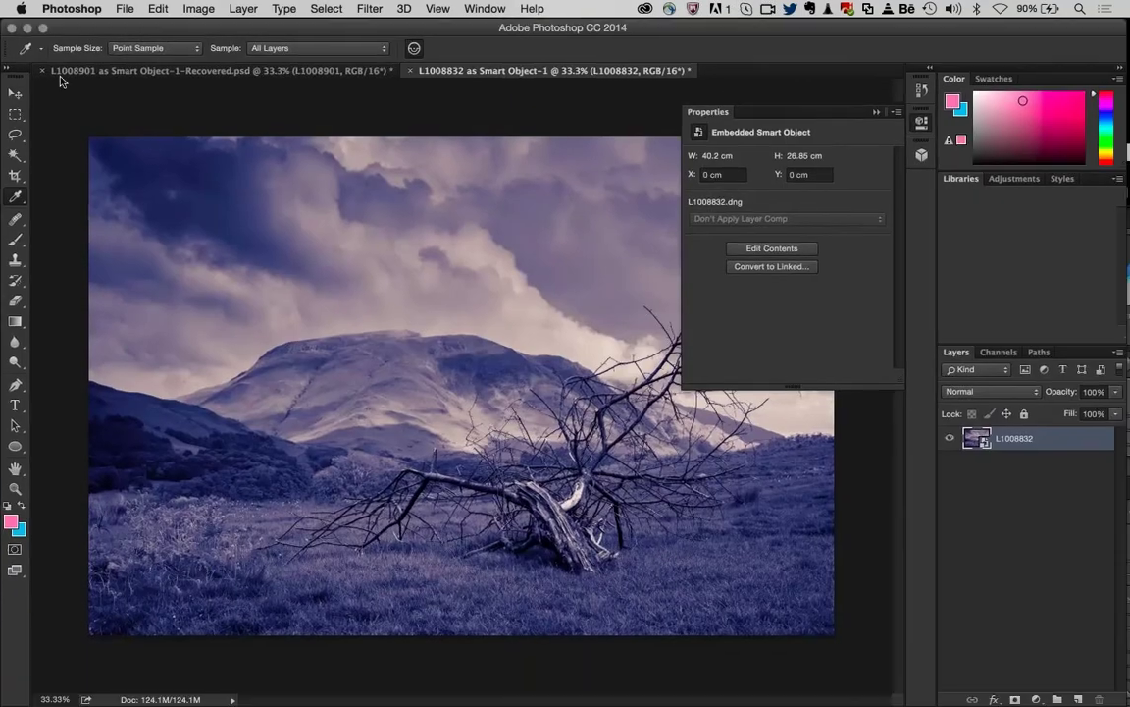
pyautogui.click(878, 111)
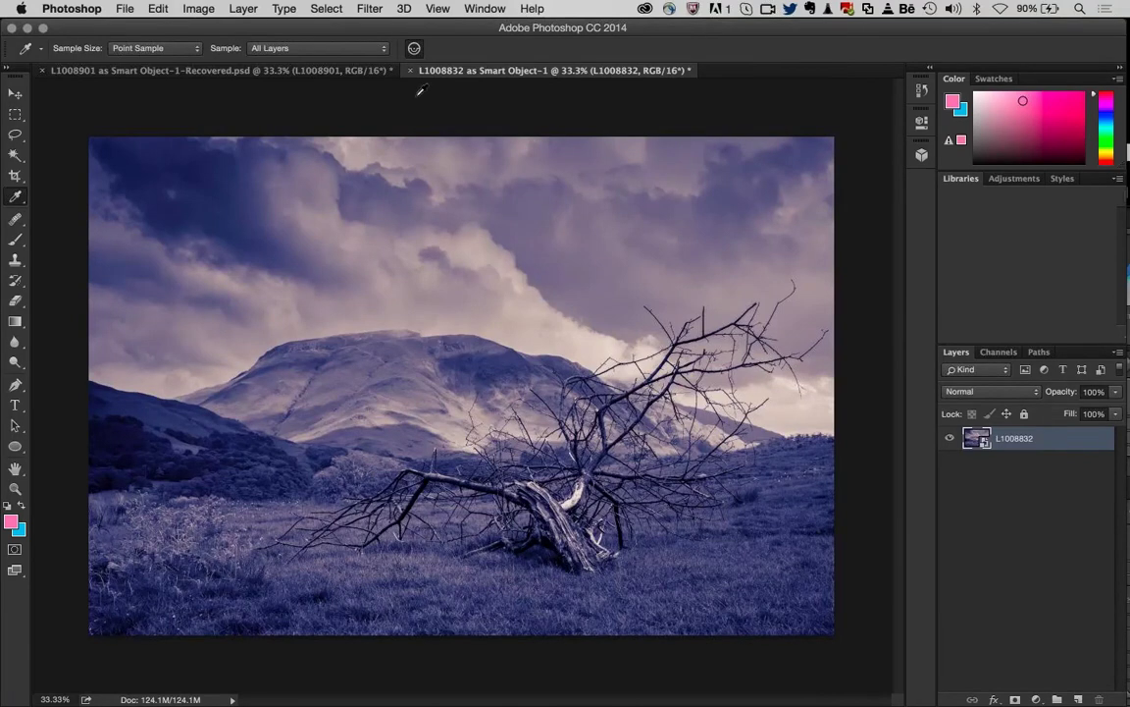
# - Examine the layers inside the Platinum effect and Tone groups of the L1008901 document
pyautogui.click(197, 70)
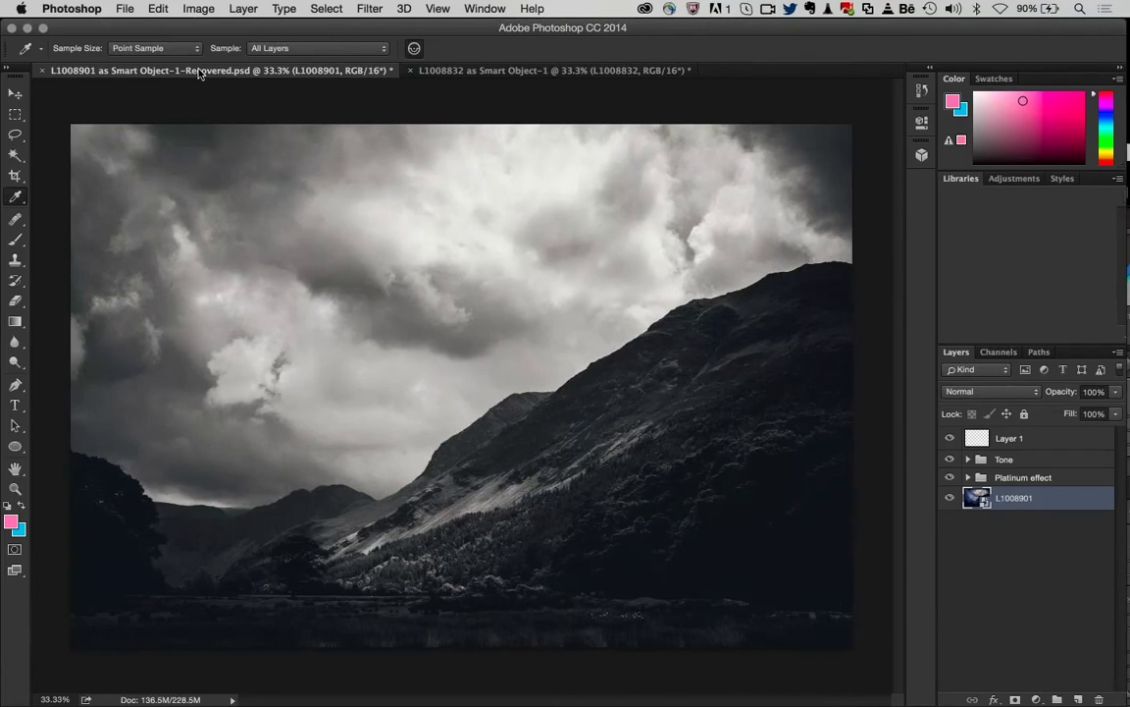
pyautogui.click(966, 478)
pyautogui.click(968, 478)
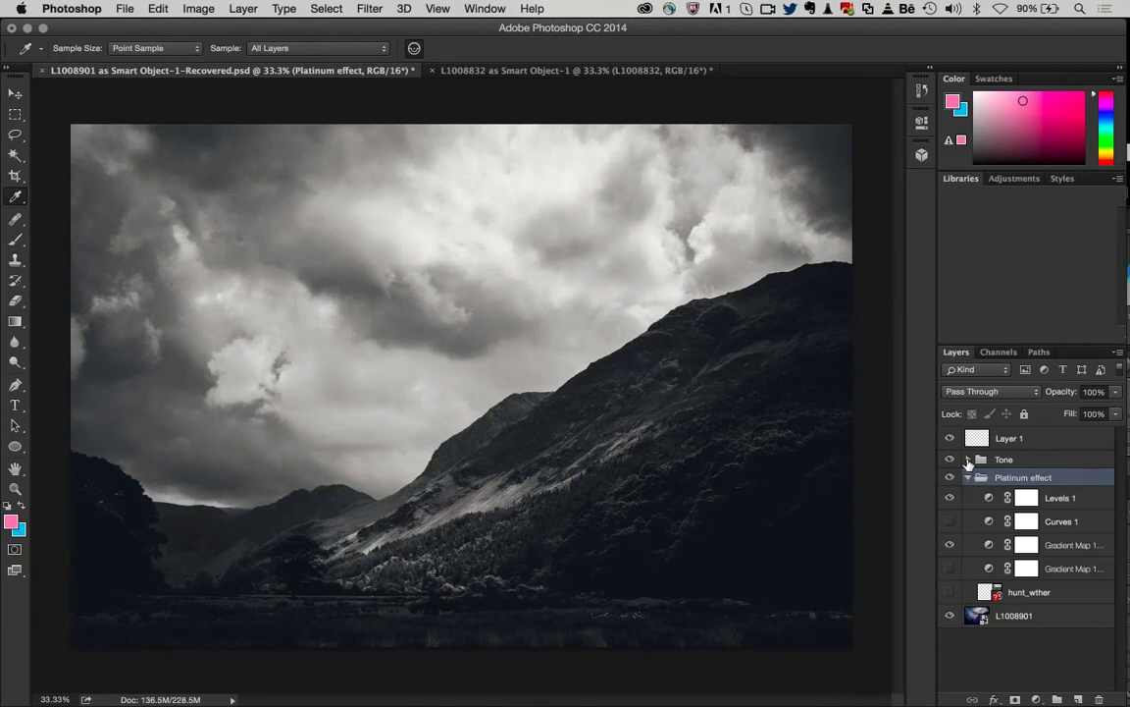
pyautogui.click(968, 460)
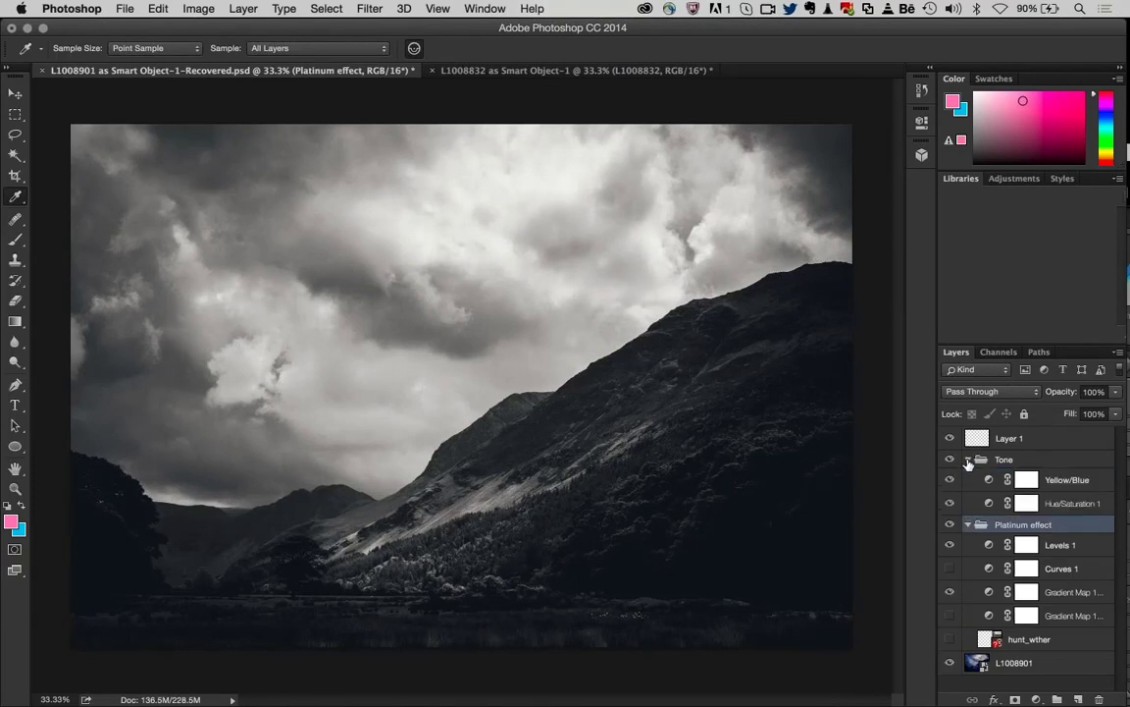
pyautogui.rightClick(967, 464)
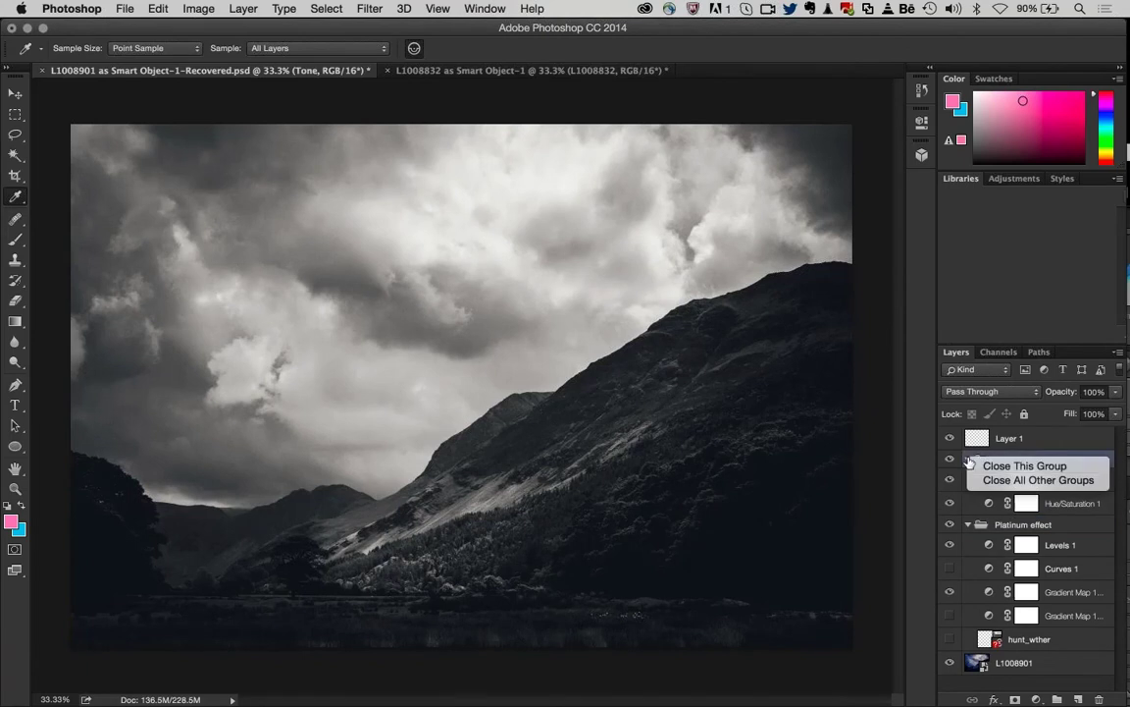
pyautogui.click(966, 461)
pyautogui.moveTo(967, 461)
pyautogui.mouseDown()
pyautogui.moveTo(967, 479)
pyautogui.moveTo(967, 459)
pyautogui.mouseUp()
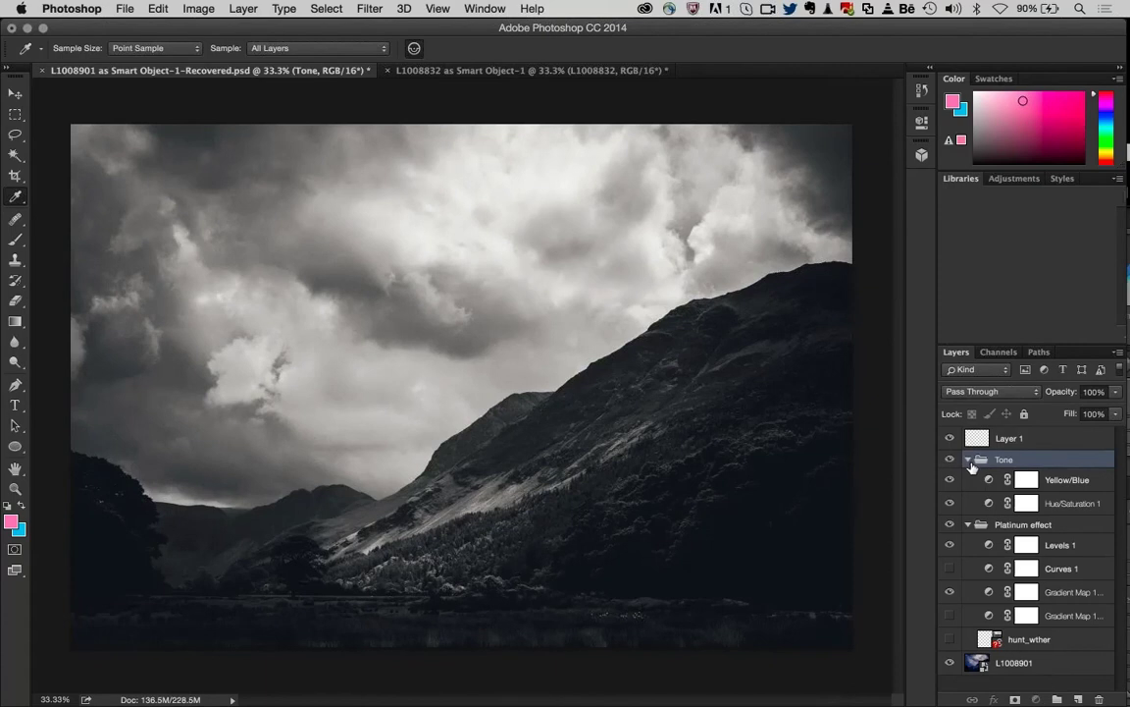
pyautogui.click(968, 524)
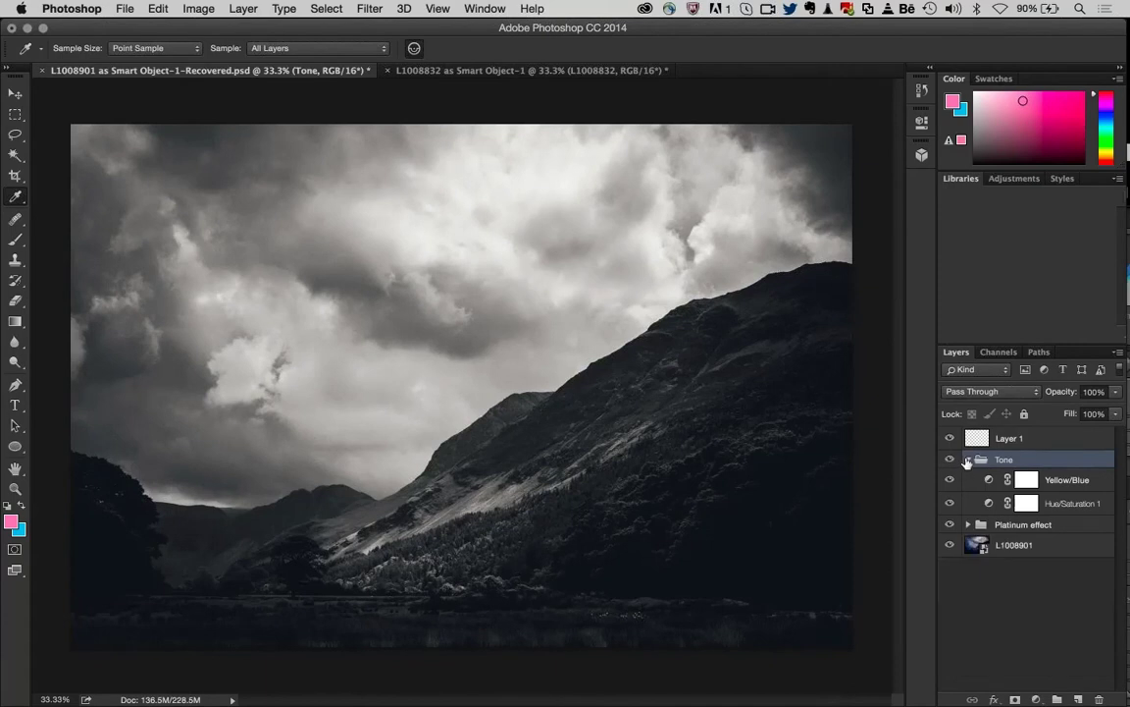
pyautogui.click(969, 459)
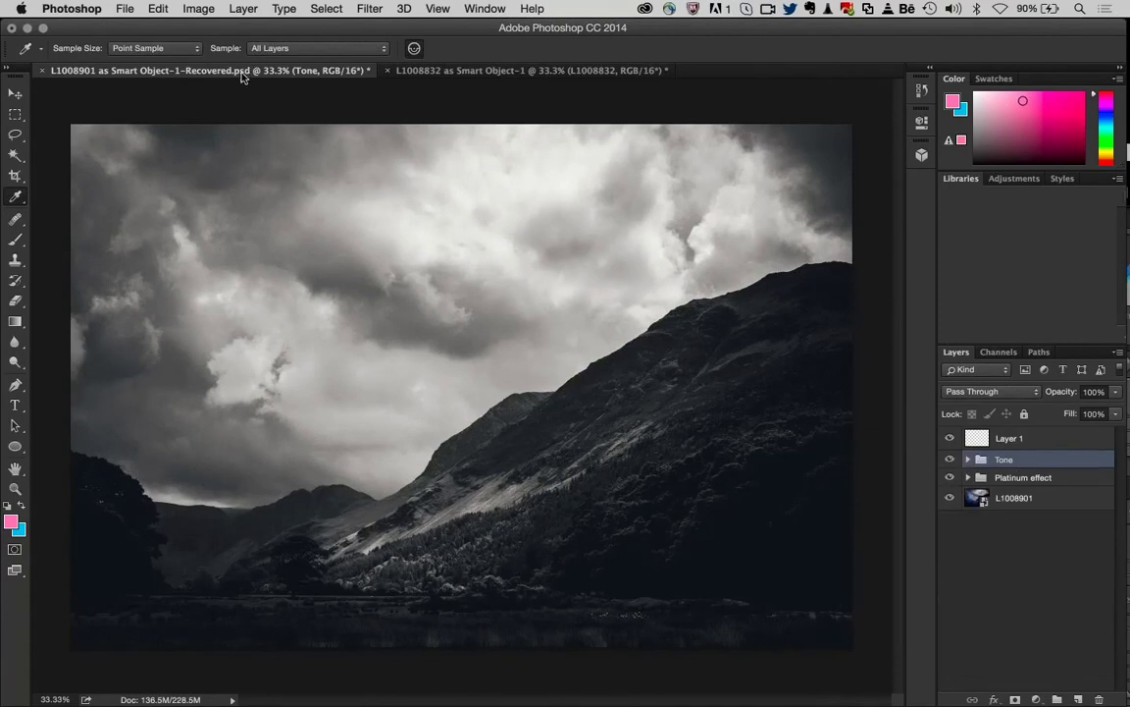
# - Float the L1008901 document window and copy its Tone and Platinum effect groups together into the L1008832 document
pyautogui.moveTo(181, 189); pyautogui.dragTo(76, 337)
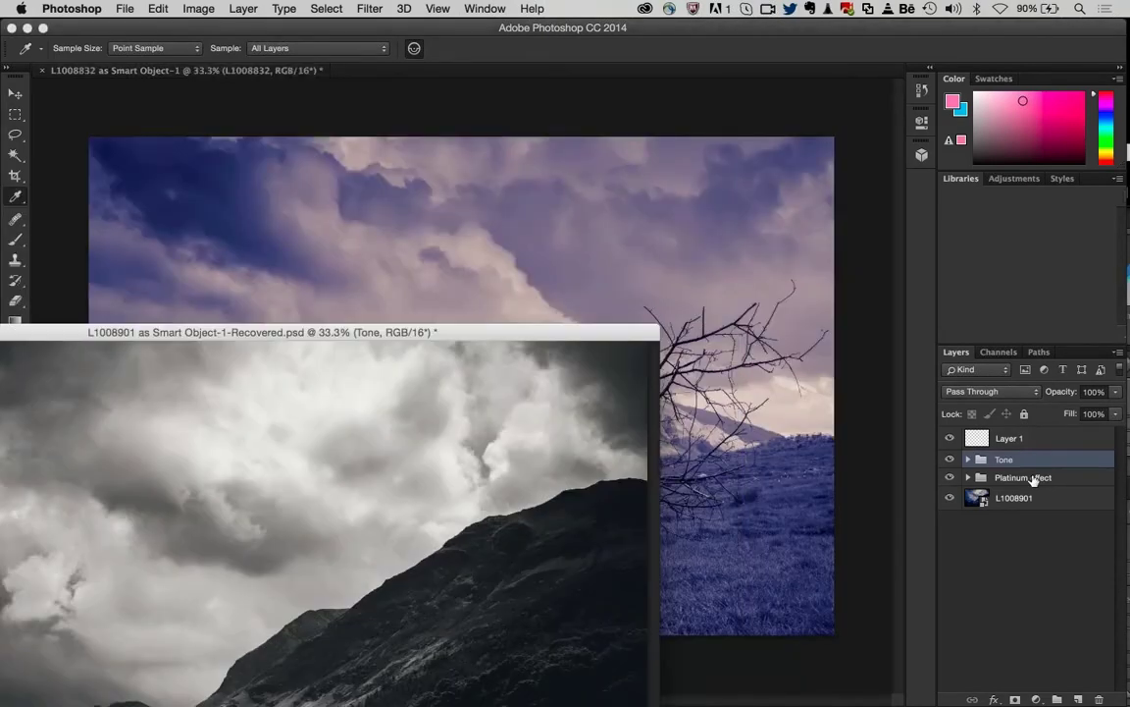
pyautogui.keyDown('shift'); pyautogui.click(1033, 478); pyautogui.keyUp('shift')
pyautogui.moveTo(1033, 479); pyautogui.dragTo(794, 421)
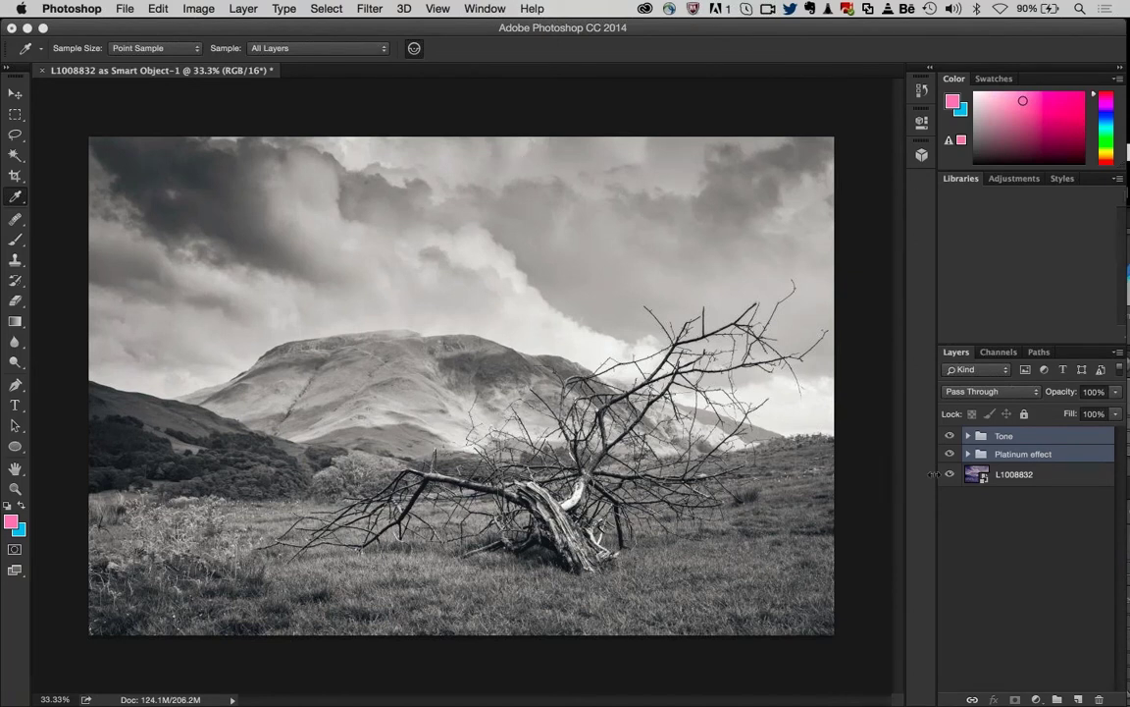
# - Adjust the Levels 1 layer in the Platinum effect group to a black input of 16 and a white input of 232
pyautogui.click(968, 453)
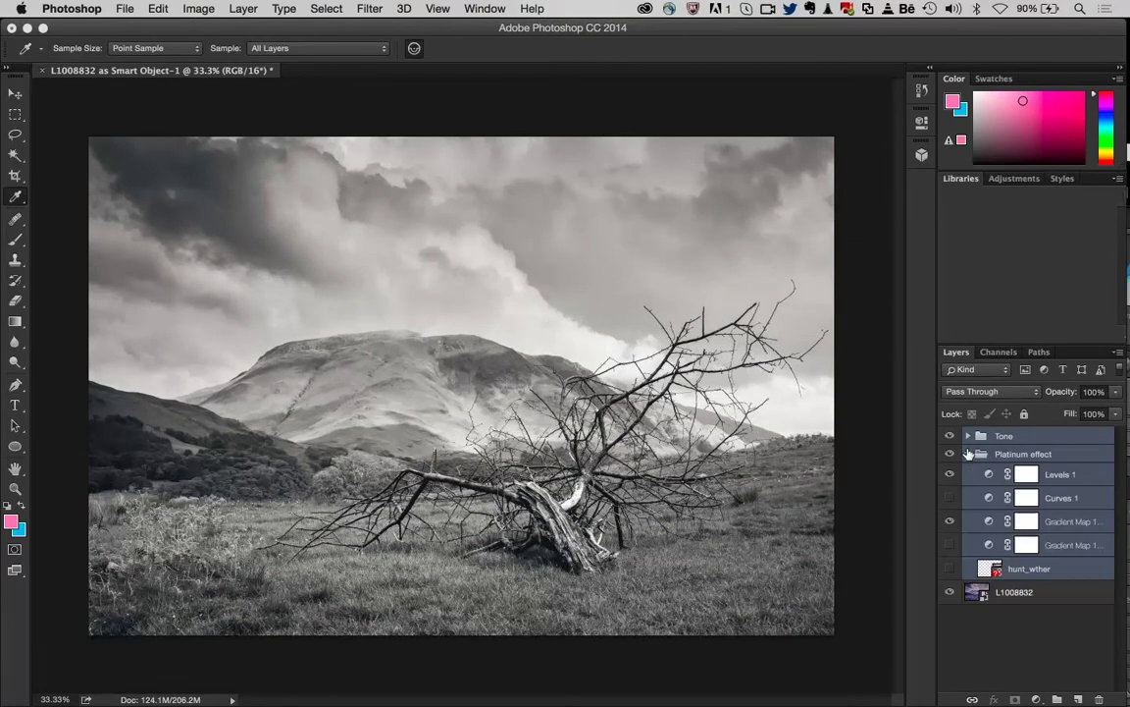
pyautogui.click(1014, 653)
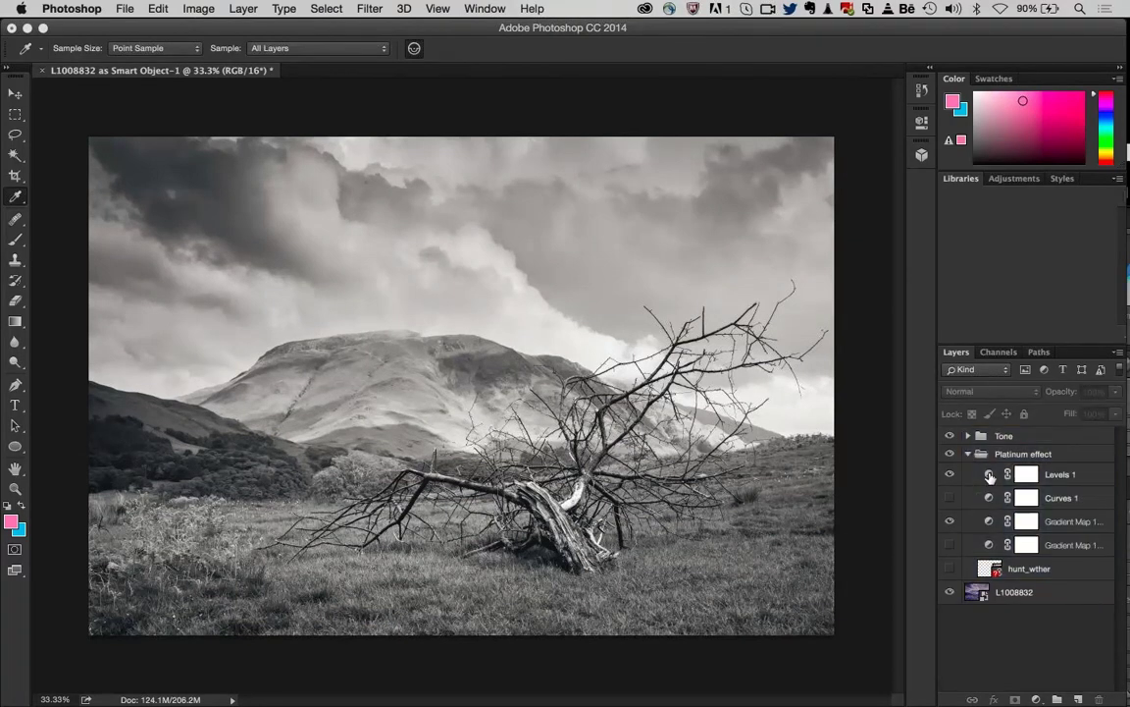
pyautogui.doubleClick(989, 475)
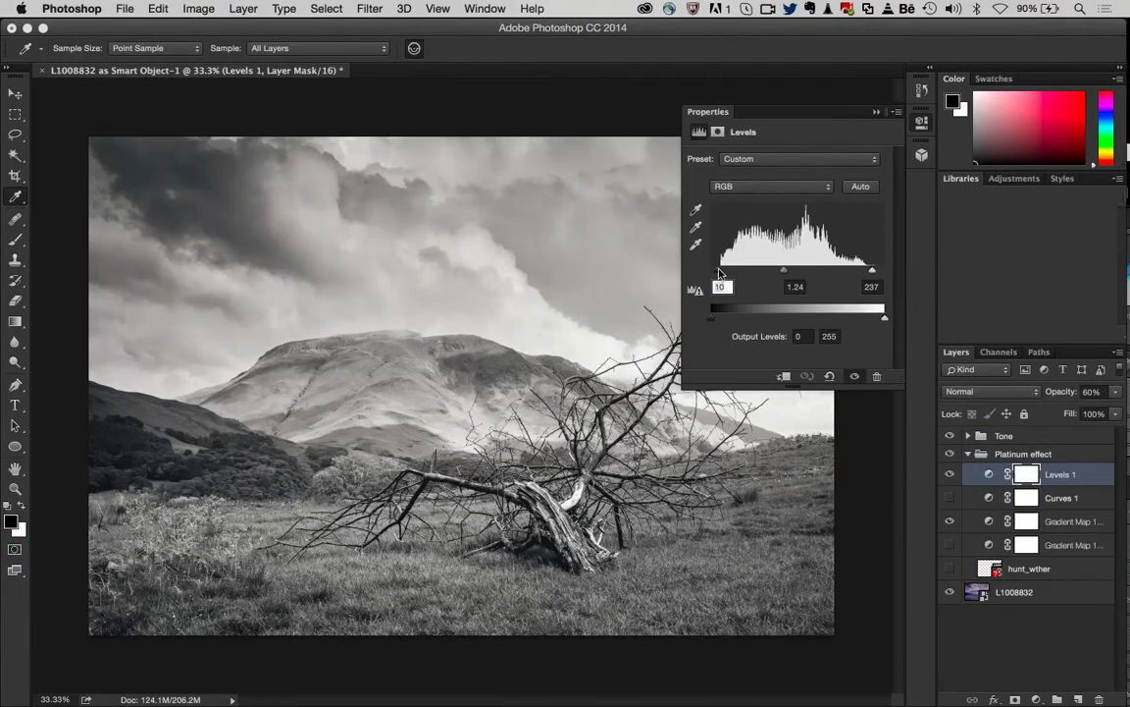
pyautogui.moveTo(723, 273); pyautogui.dragTo(724, 272)
pyautogui.moveTo(872, 270); pyautogui.dragTo(870, 271)
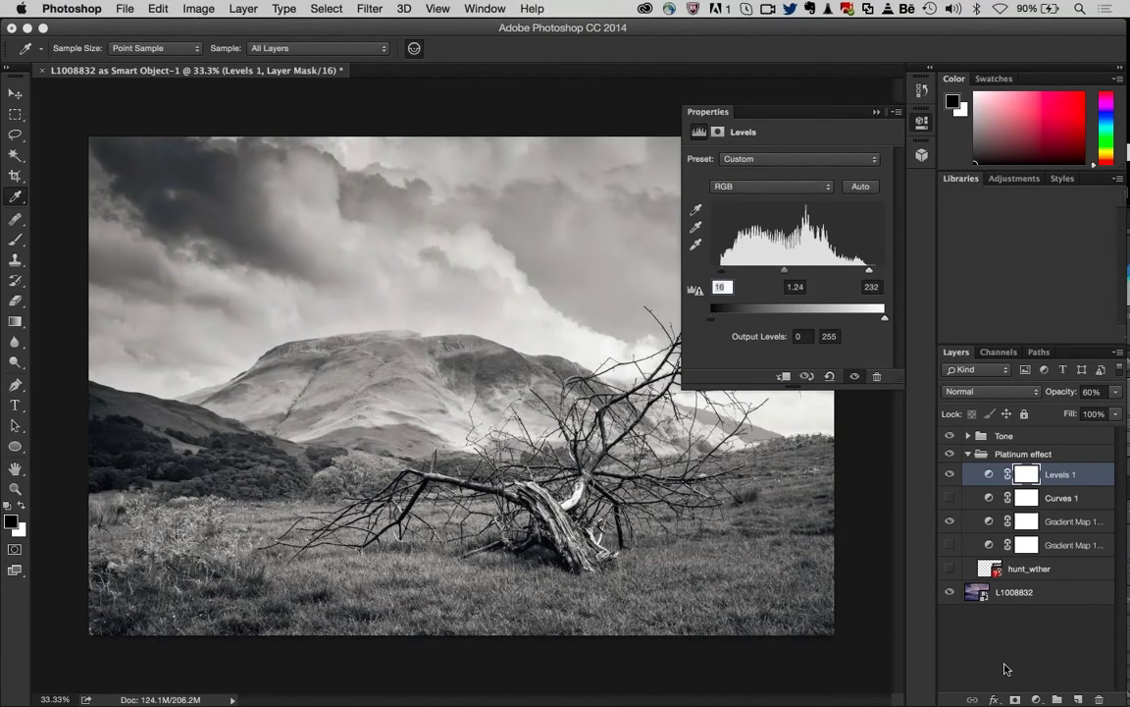
pyautogui.click(922, 122)
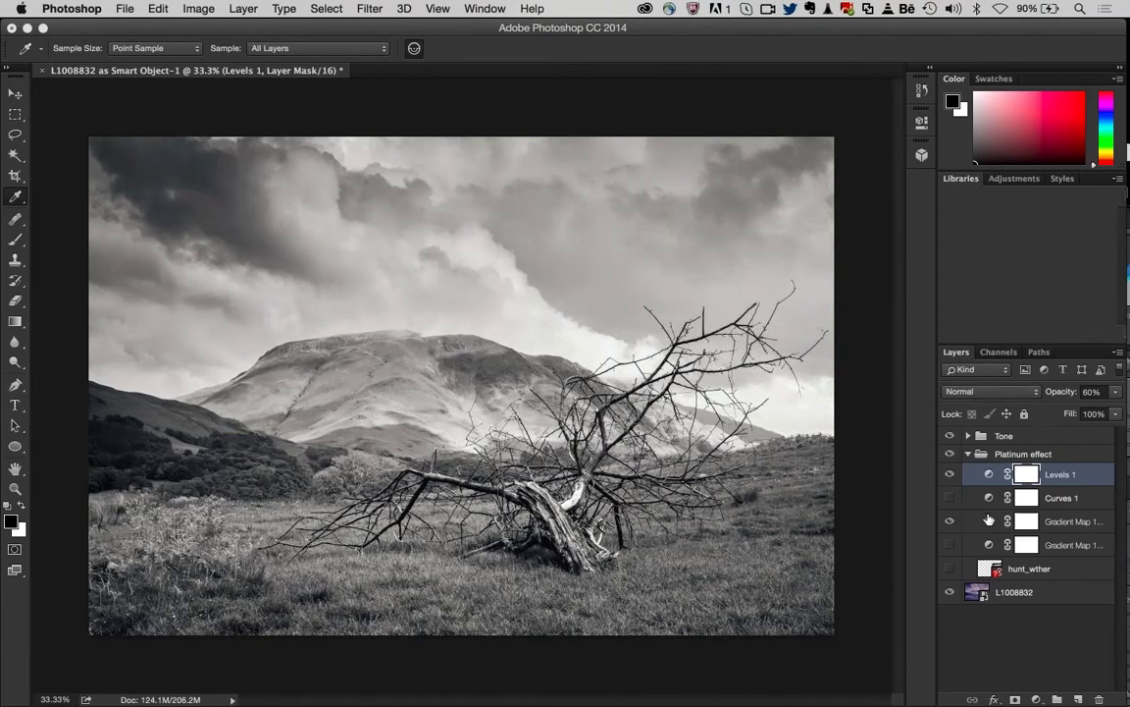
# - Show the lower Gradient Map layer of the Platinum effect group and toggle the upper one's visibility to compare the tones
pyautogui.click(949, 521)
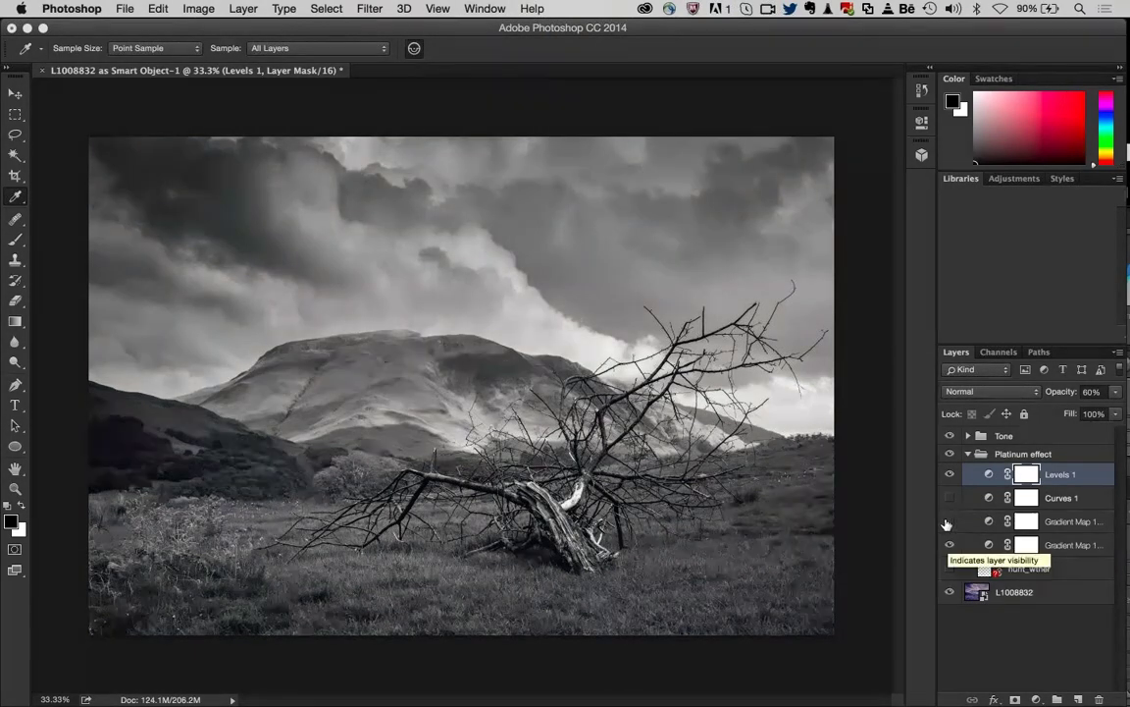
pyautogui.click(949, 521)
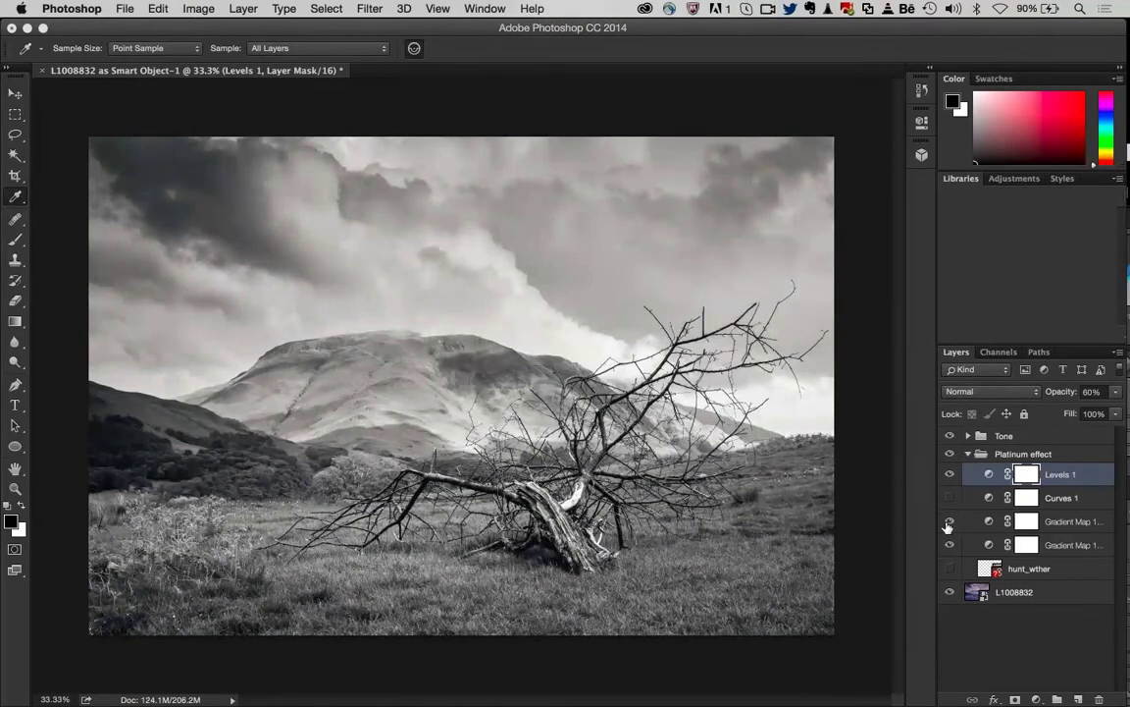
pyautogui.click(949, 521)
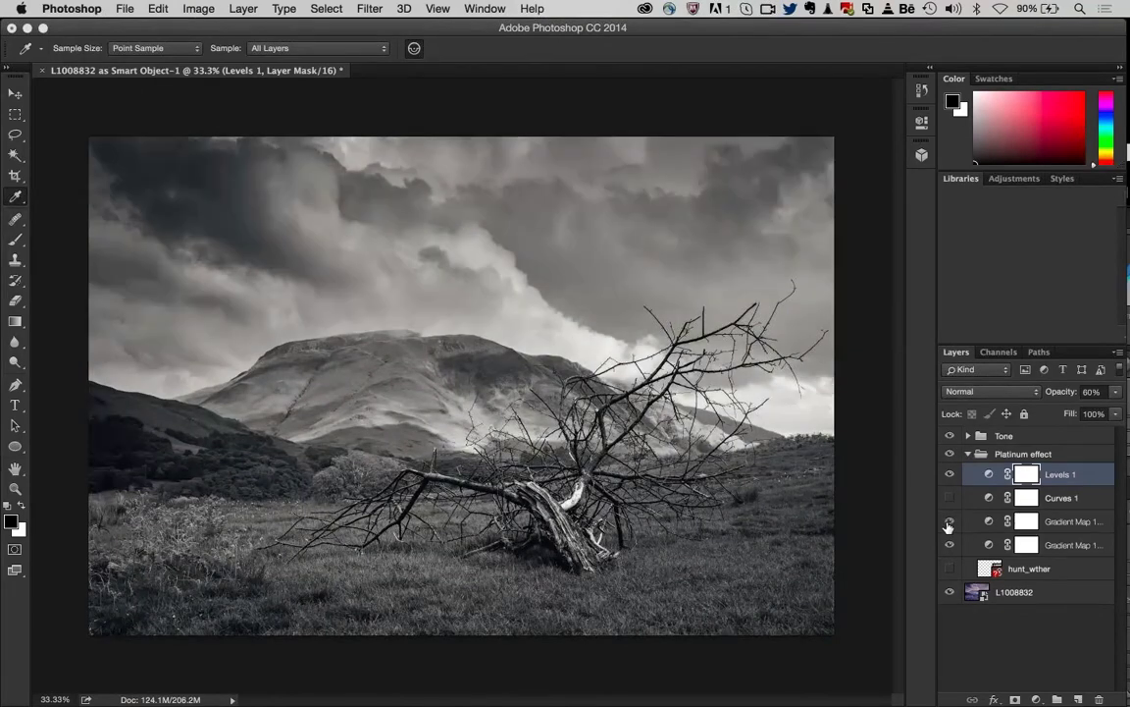
# - Toggle the visibility of the two Gradient Map layers in the Platinum effect group to compare their tones
pyautogui.click(949, 523)
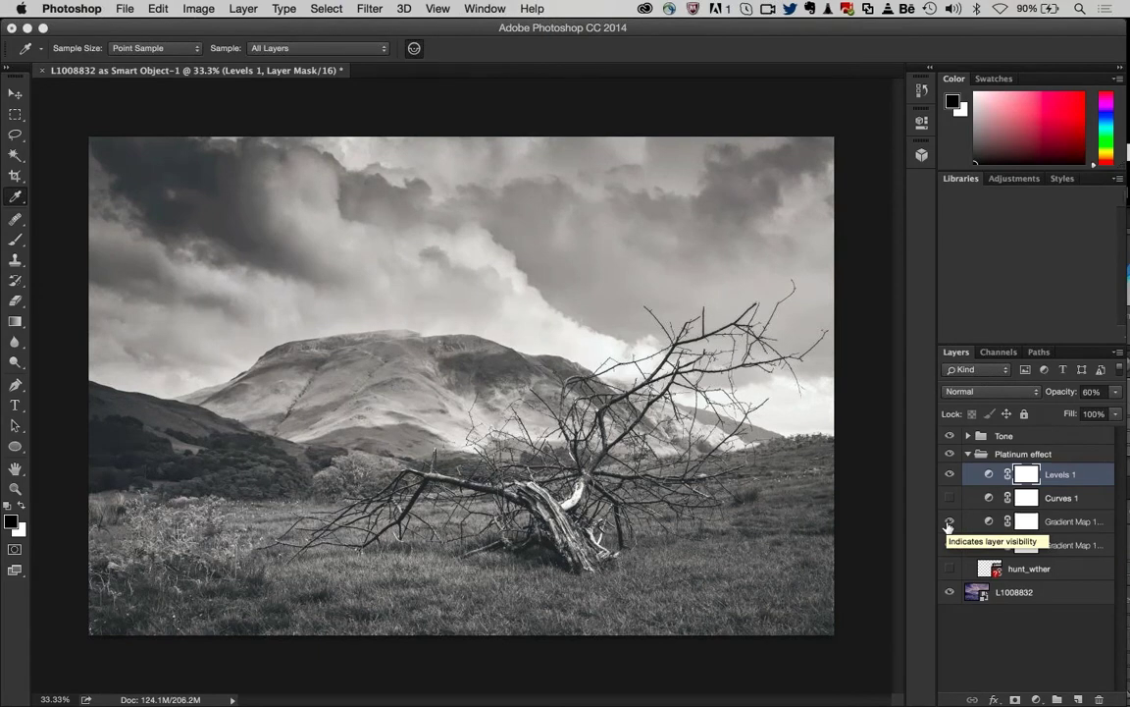
pyautogui.click(949, 545)
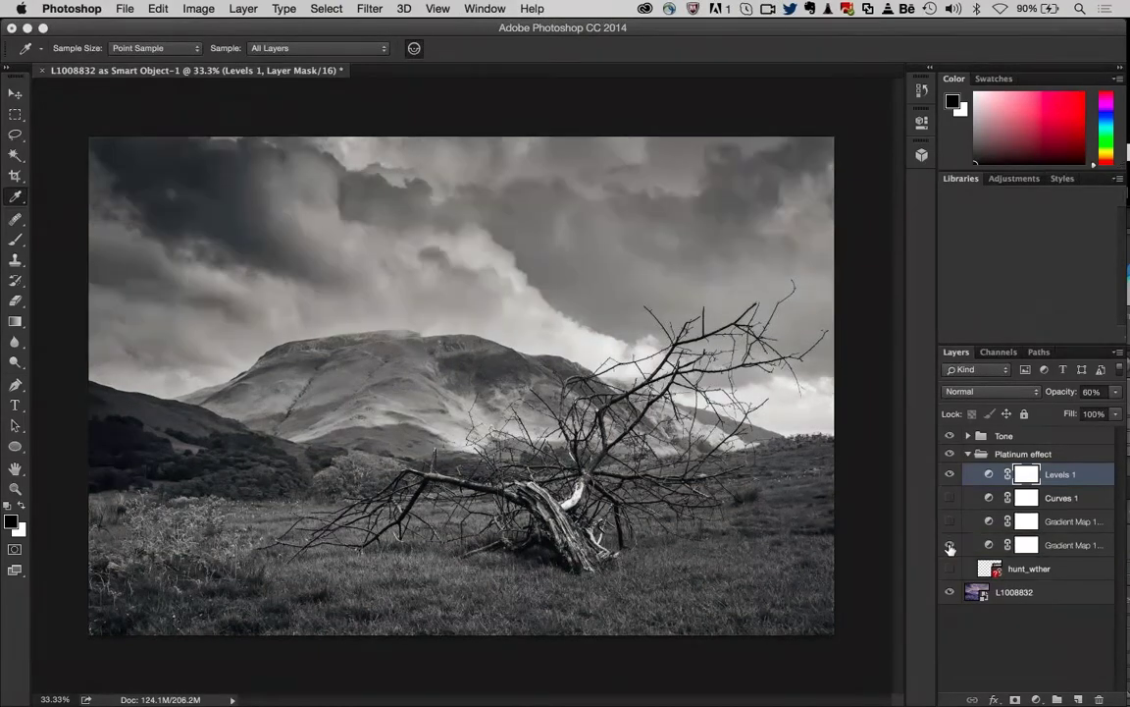
pyautogui.click(949, 521)
pyautogui.click(951, 524)
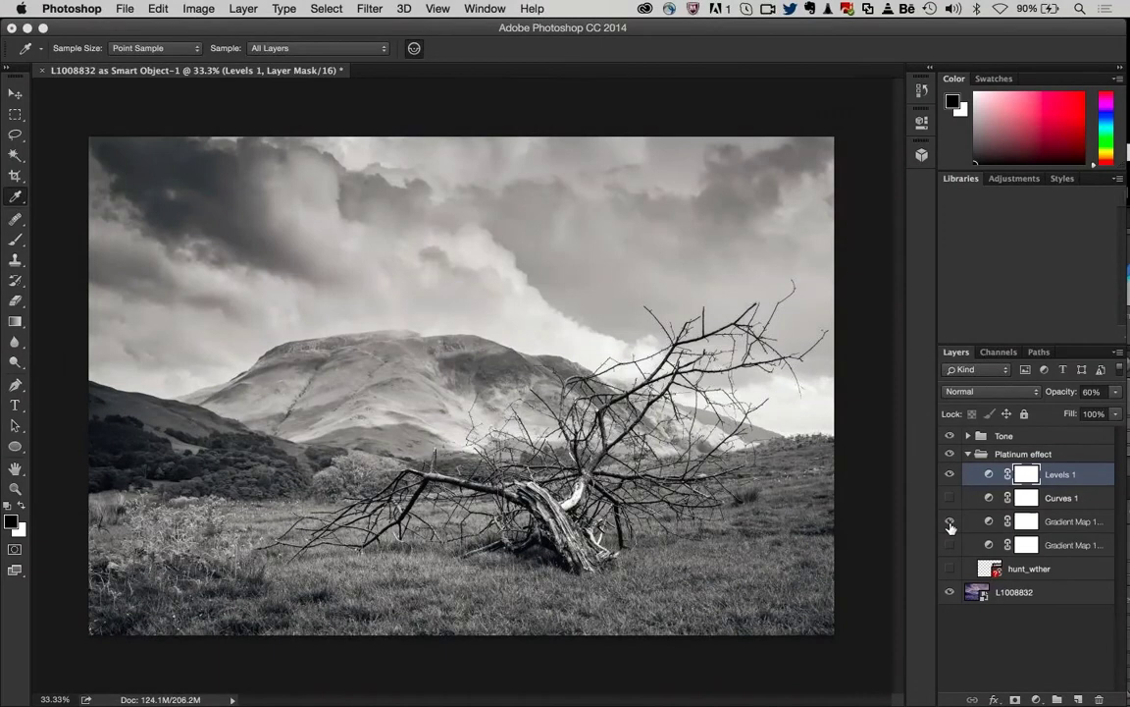
pyautogui.click(949, 527)
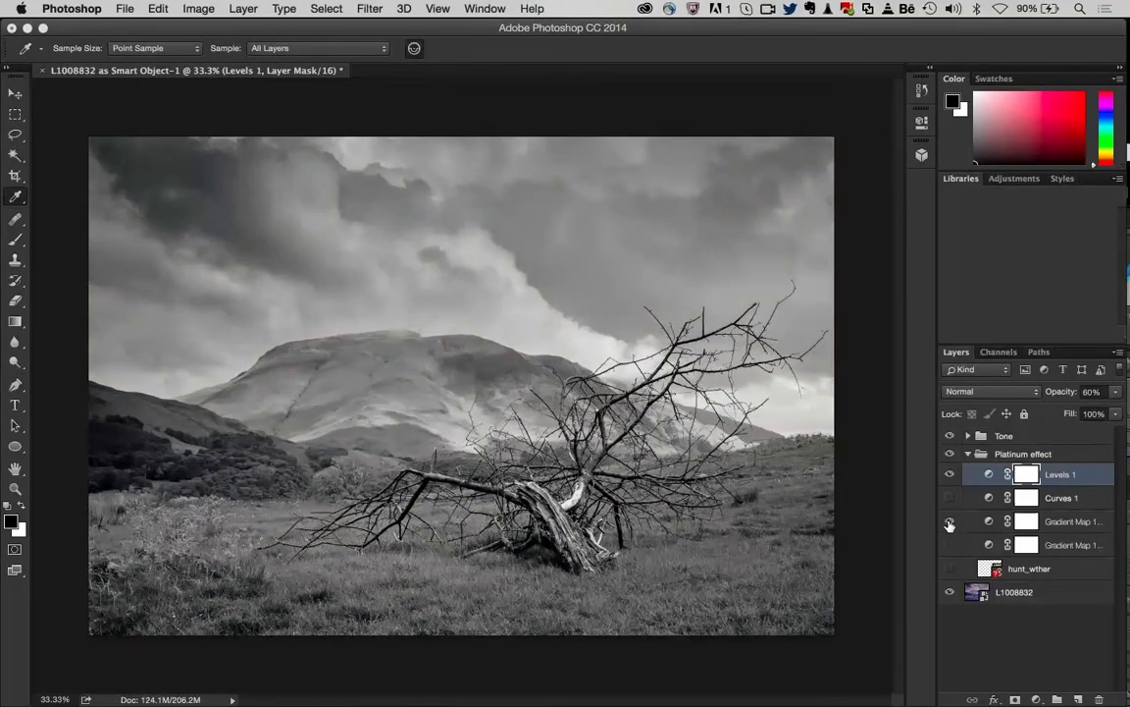
pyautogui.click(948, 523)
pyautogui.click(949, 544)
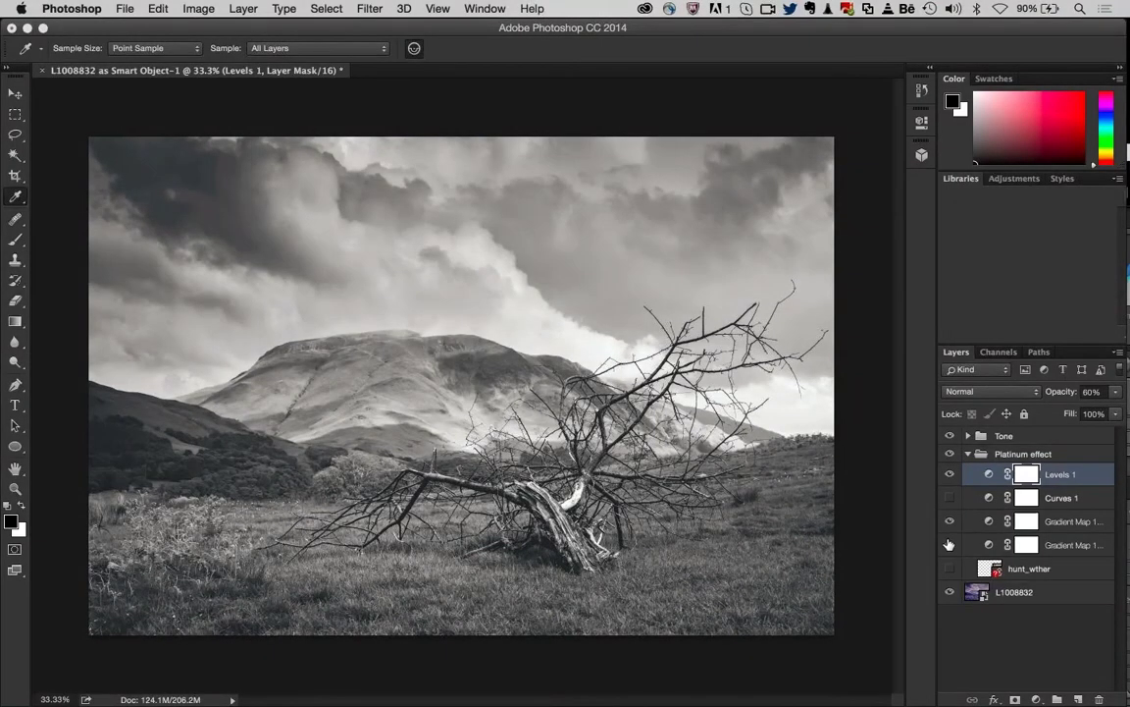
# - Collapse the Platinum effect group and check the layers inside the Tone group
pyautogui.click(967, 450)
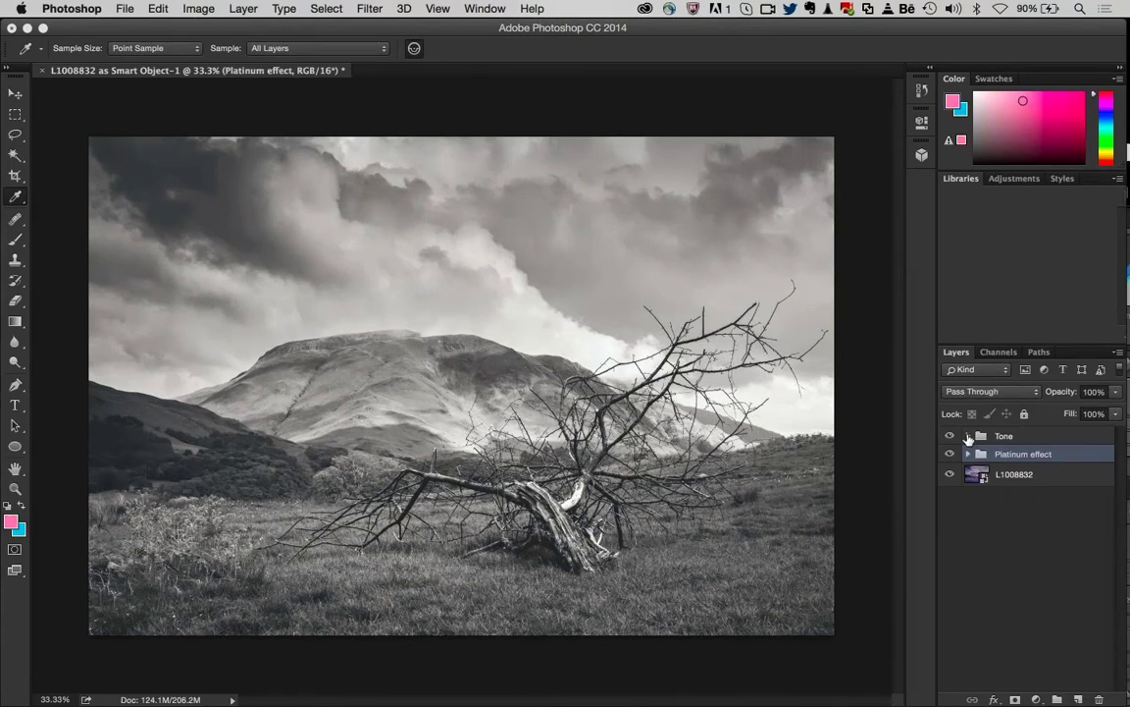
pyautogui.click(968, 437)
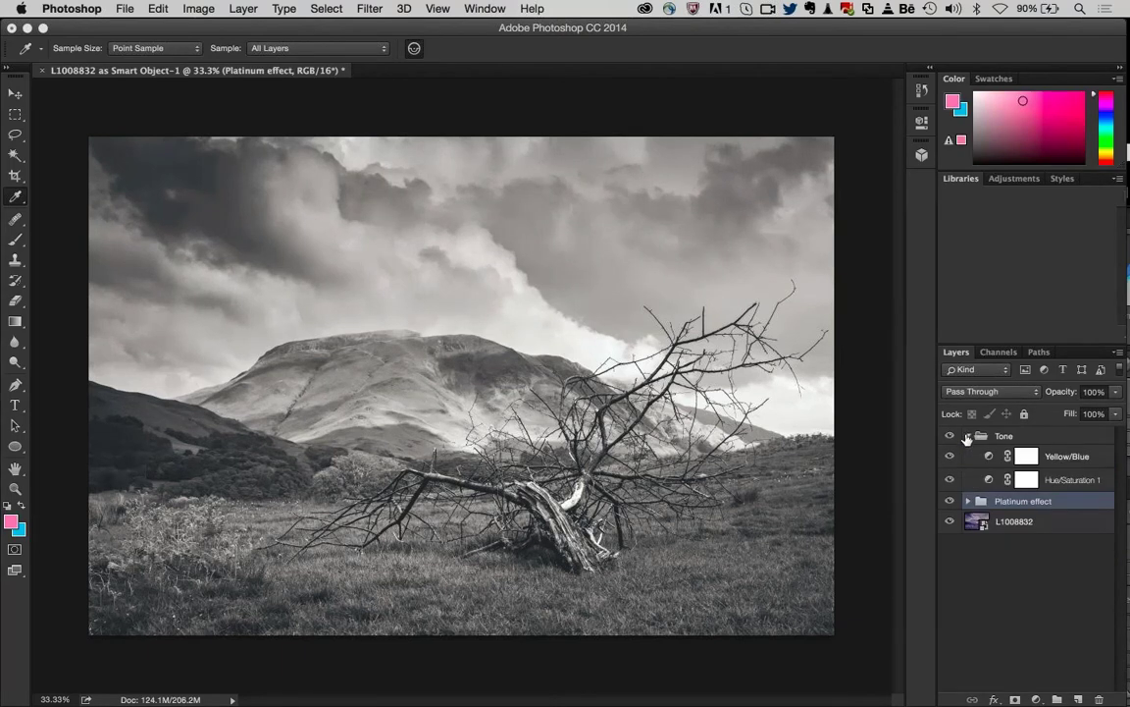
pyautogui.click(967, 436)
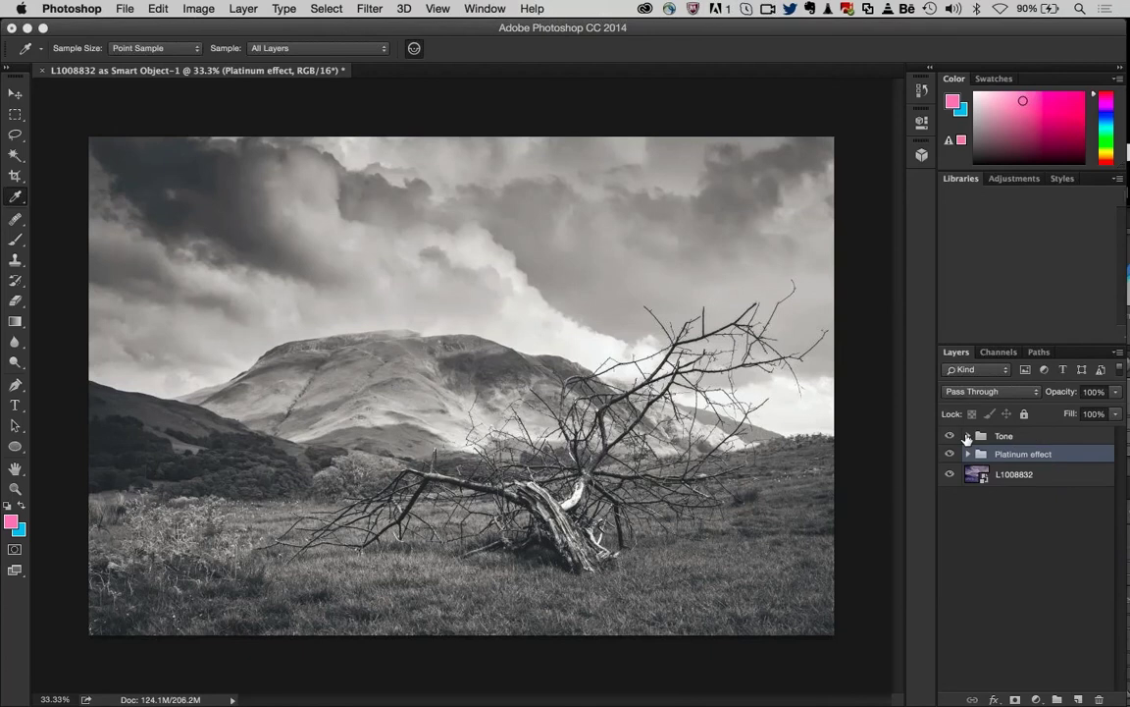
# - Switch to Lightroom, fill the screen with its window and select the L1003731 2.DNG group photo in the Library
pyautogui.click(28, 29)
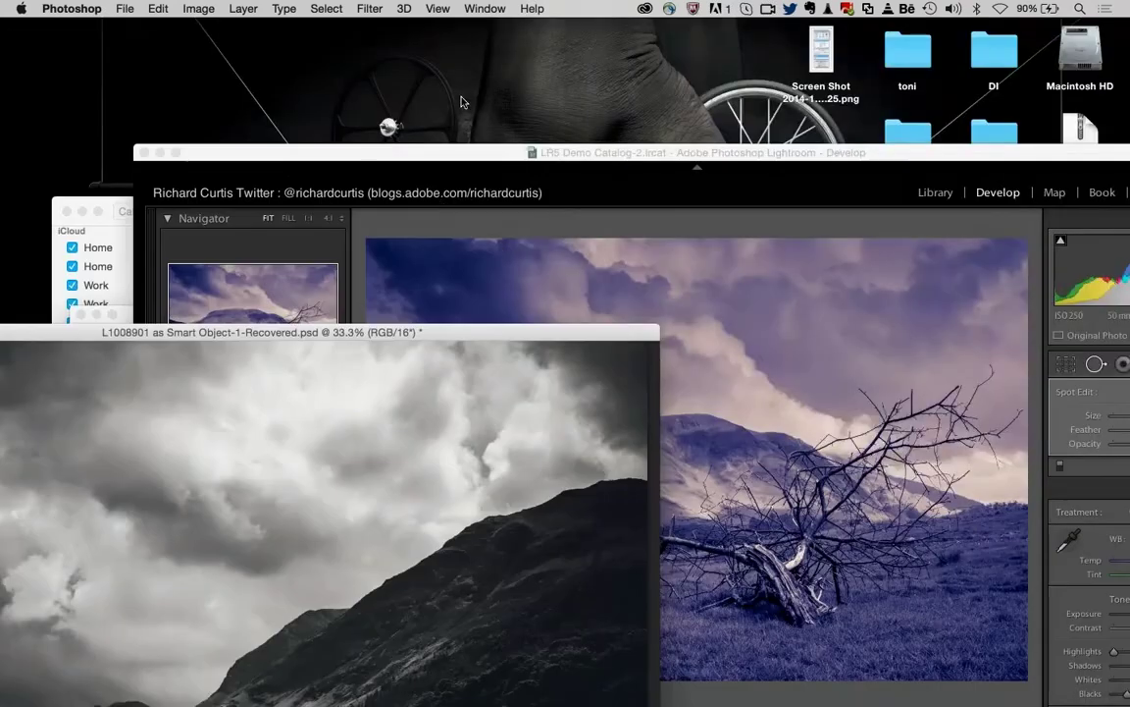
pyautogui.click(225, 154)
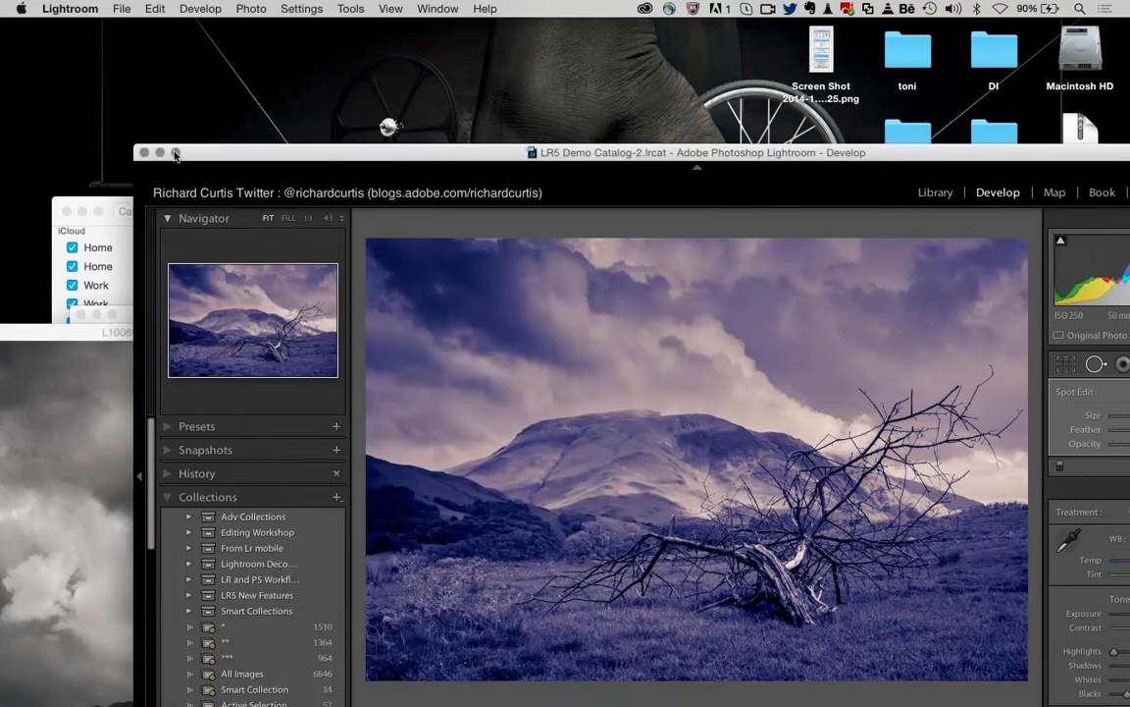
pyautogui.click(176, 154)
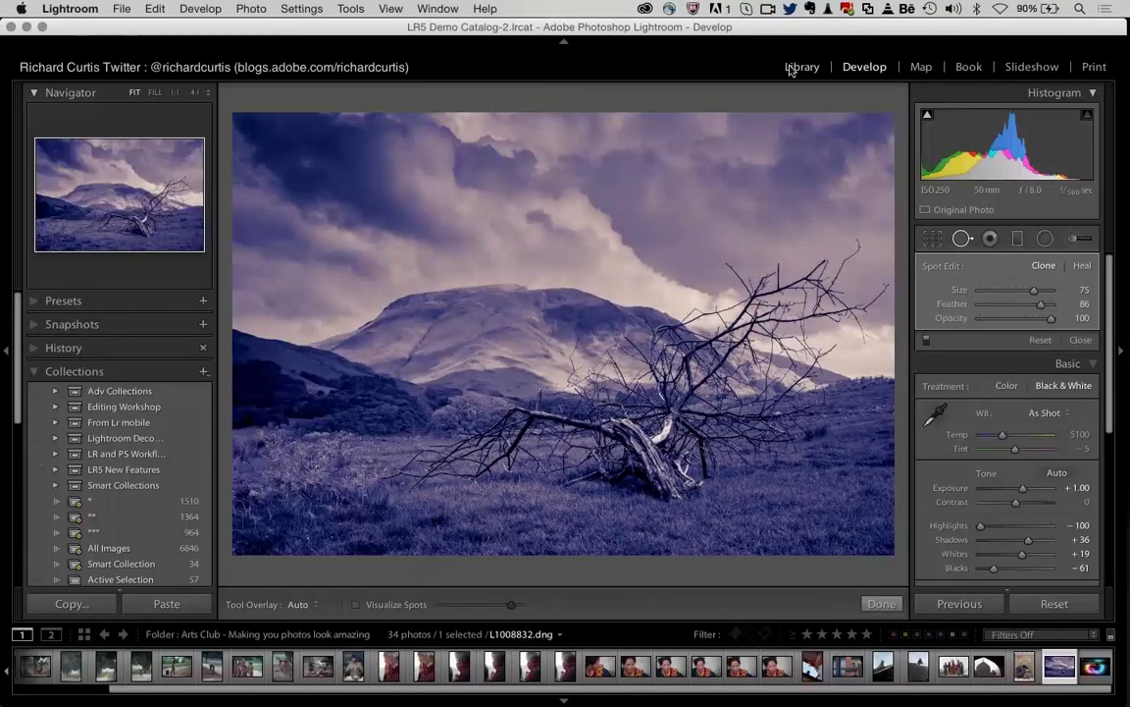
pyautogui.click(800, 66)
pyautogui.scroll(5, 673, 432)
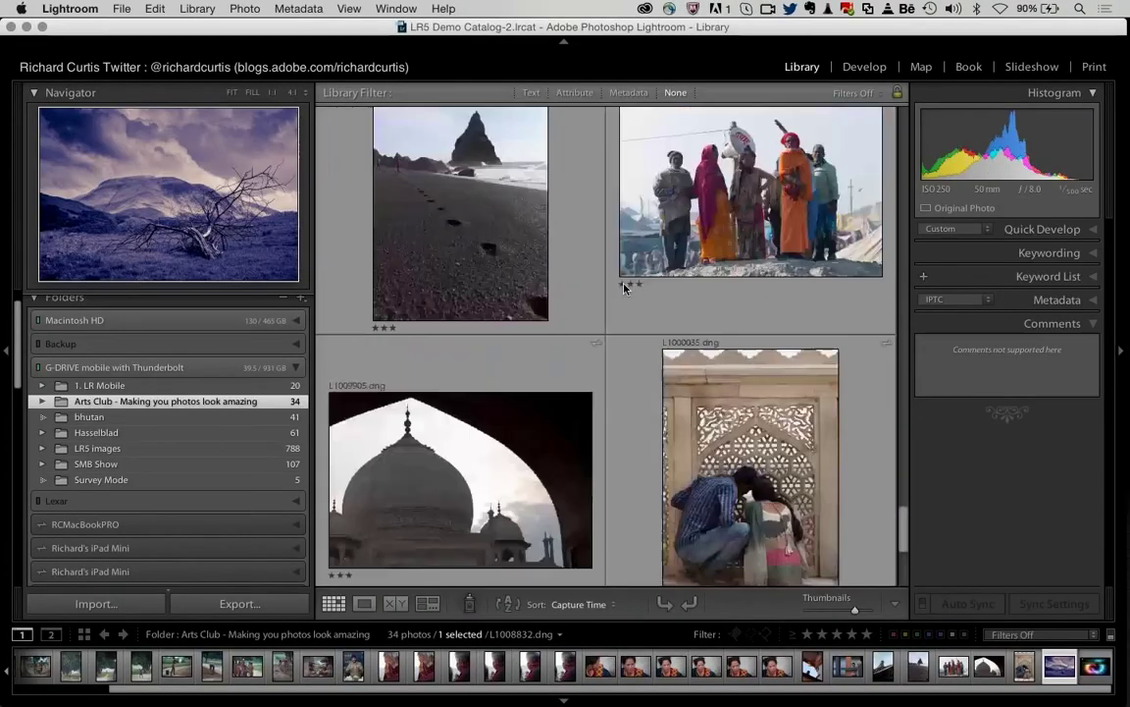
pyautogui.scroll(-6, 673, 432)
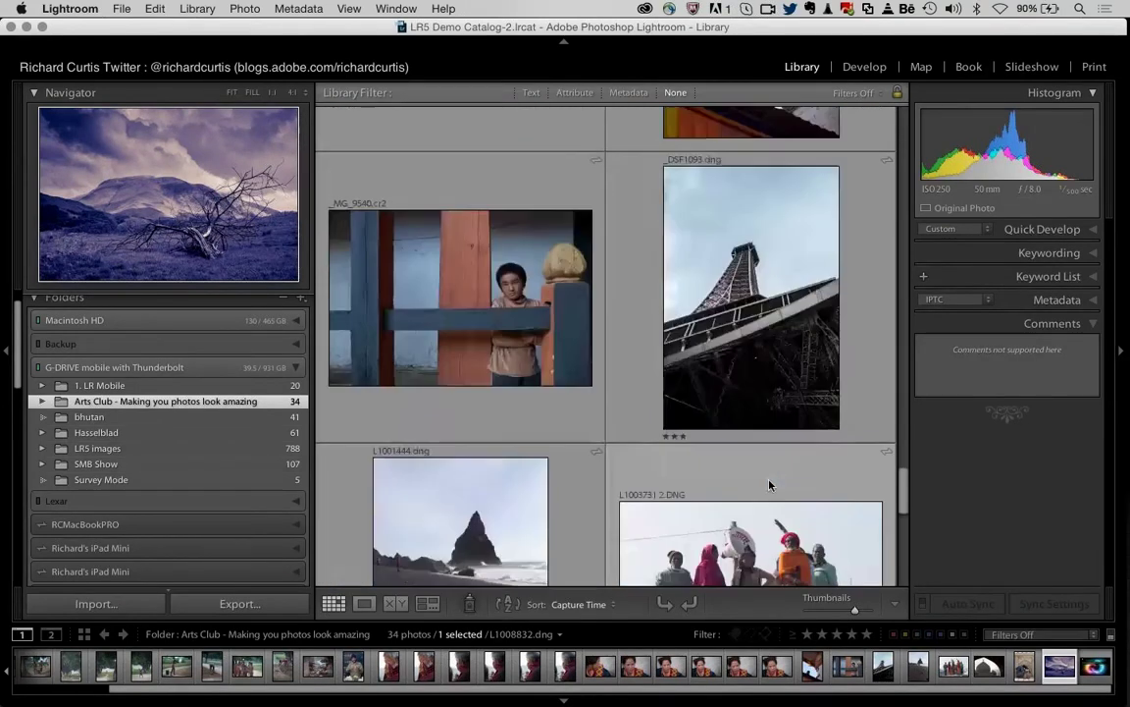
pyautogui.click(752, 450)
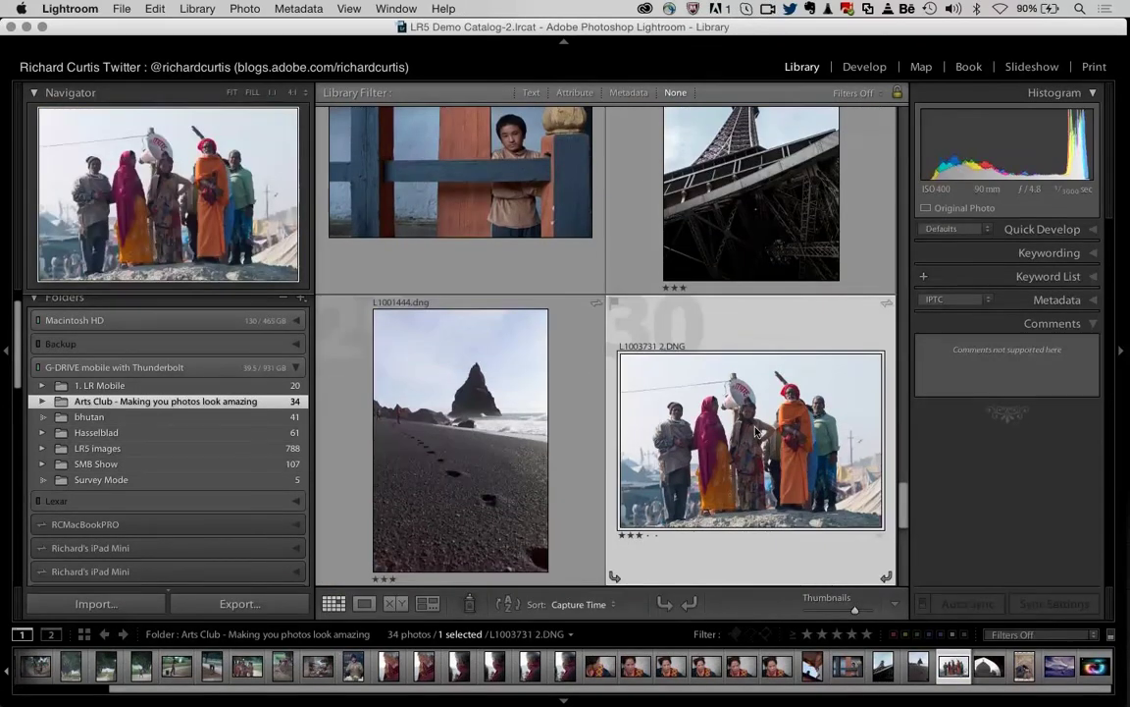
# - Magnify the photo to 8:1 and clone sky along the turban edge below the raised sleeve with a size 3, feather 0 brush
pyautogui.click(361, 607)
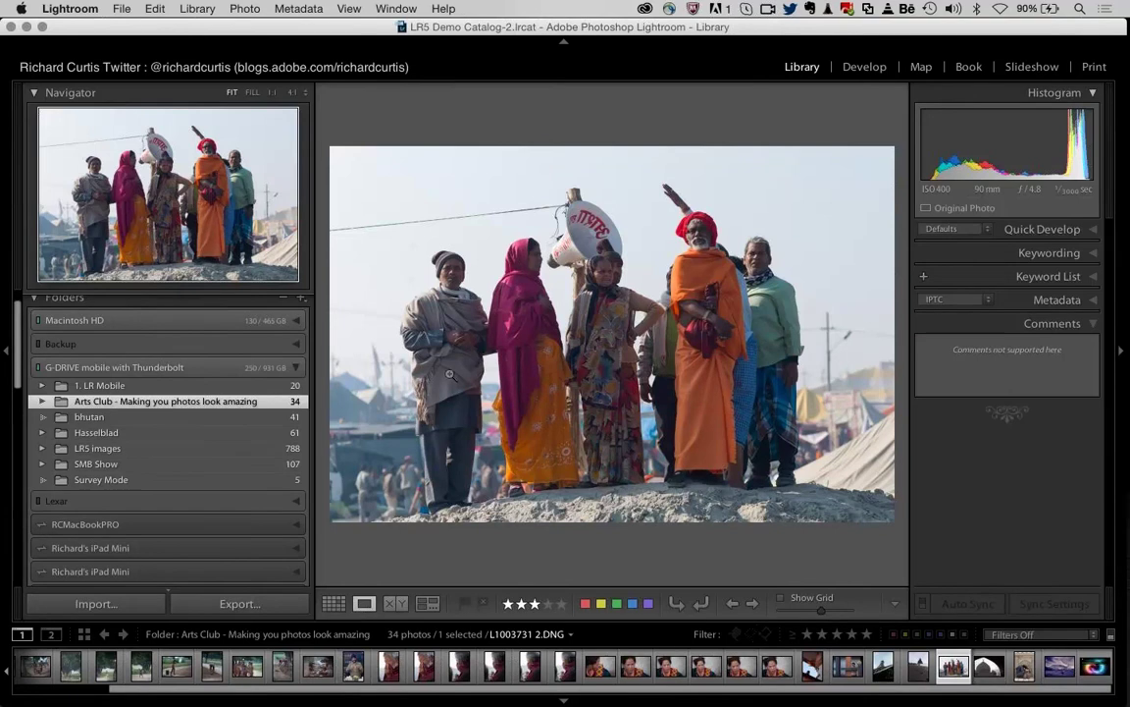
pyautogui.click(703, 243)
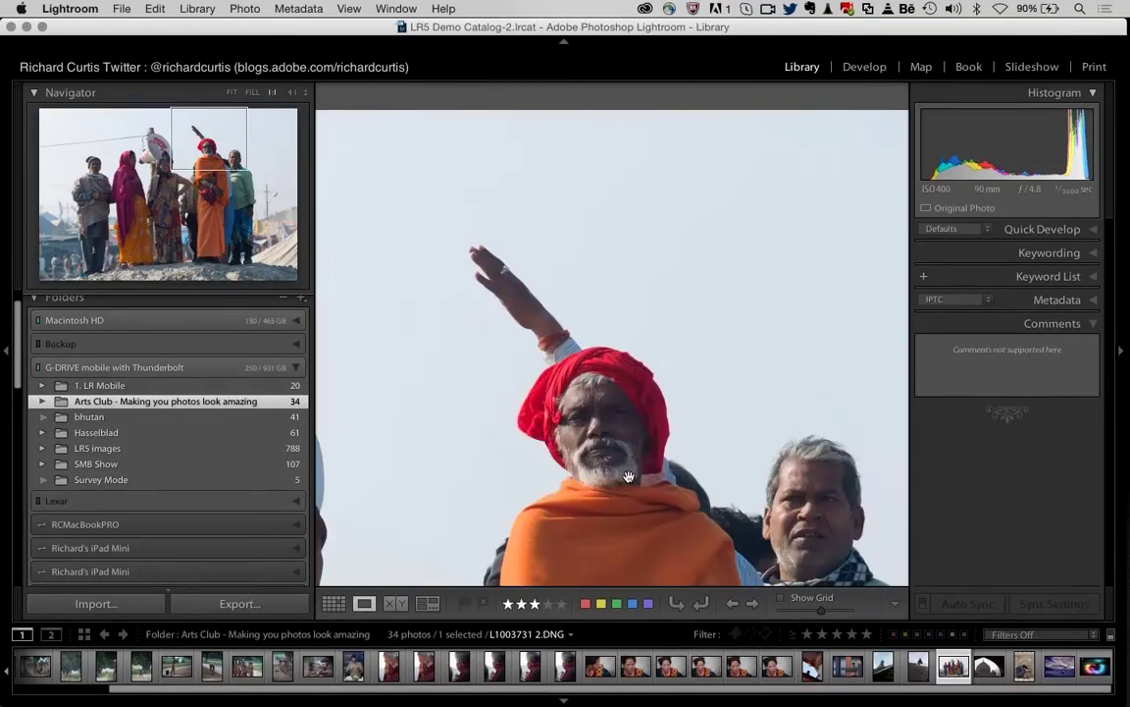
pyautogui.moveTo(628, 477); pyautogui.dragTo(741, 450)
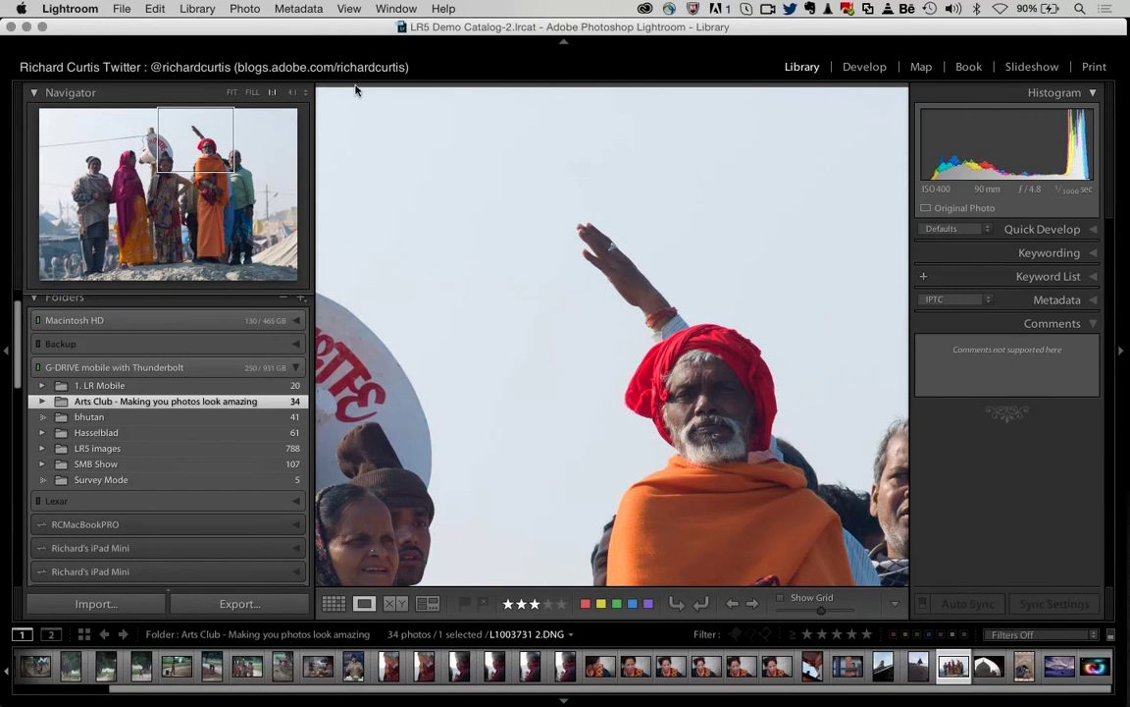
pyautogui.click(292, 92)
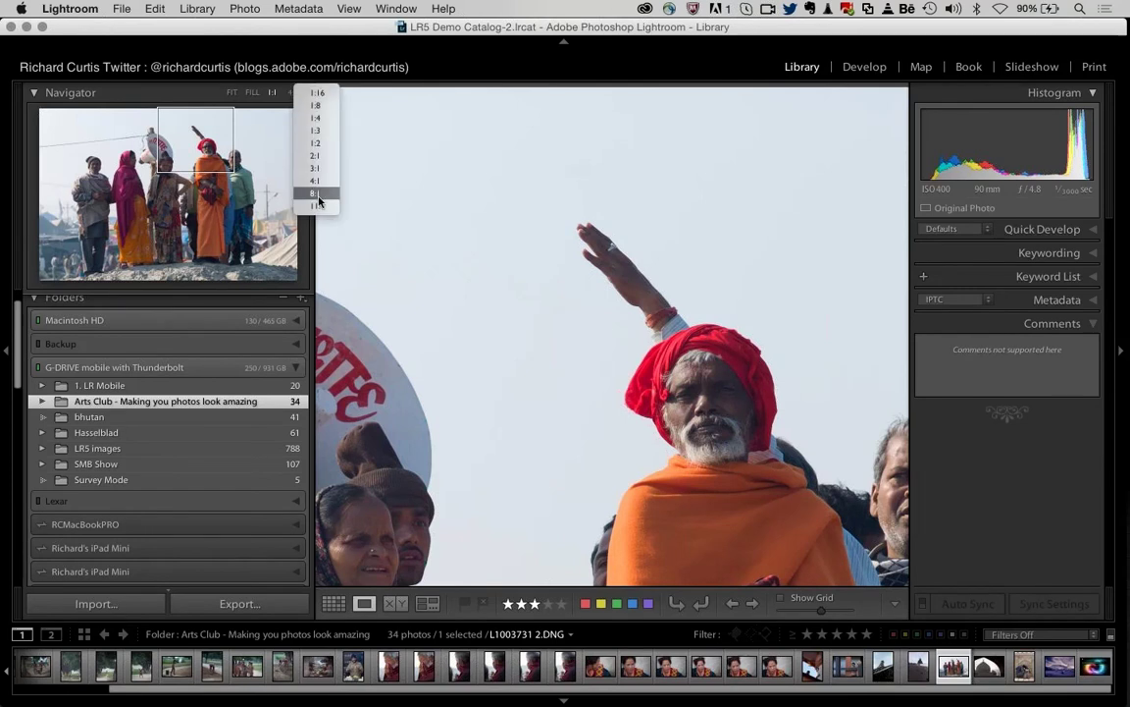
pyautogui.click(317, 193)
pyautogui.moveTo(472, 319); pyautogui.dragTo(476, 454)
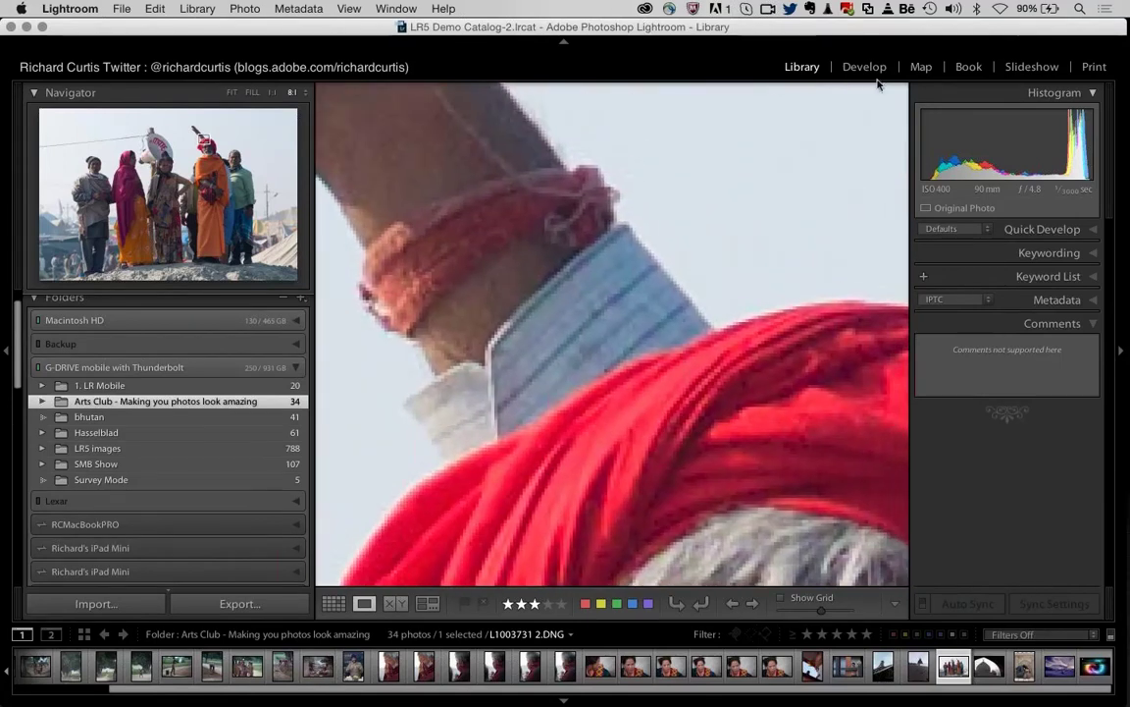
pyautogui.click(864, 66)
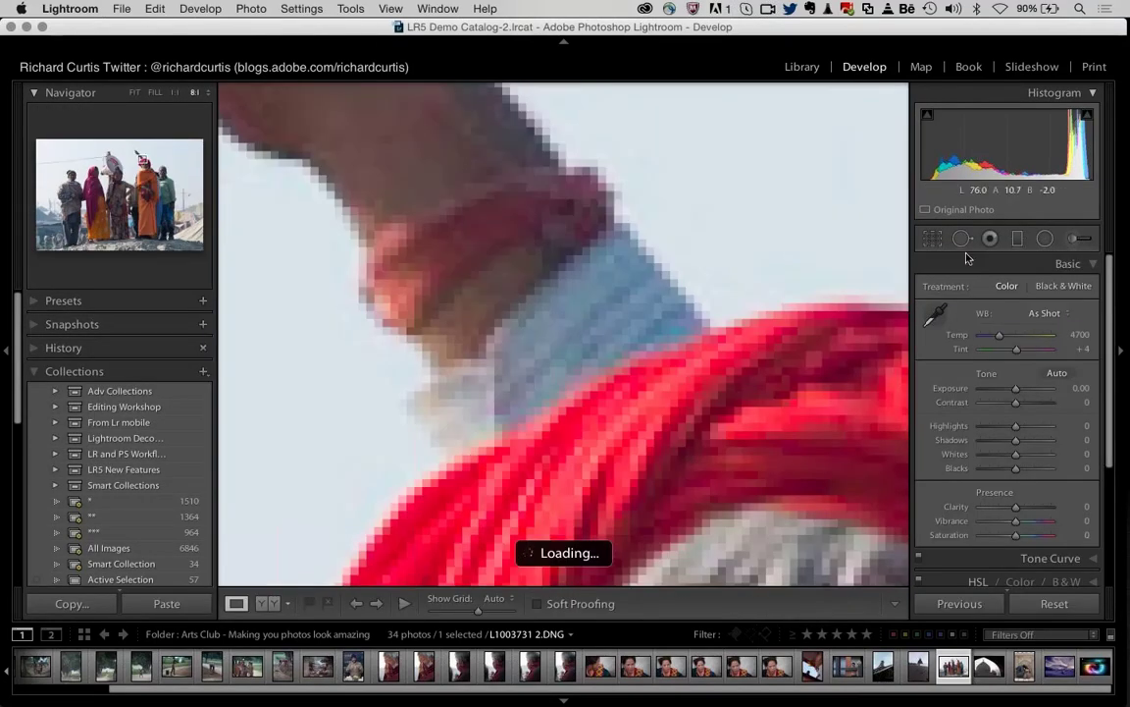
pyautogui.click(961, 239)
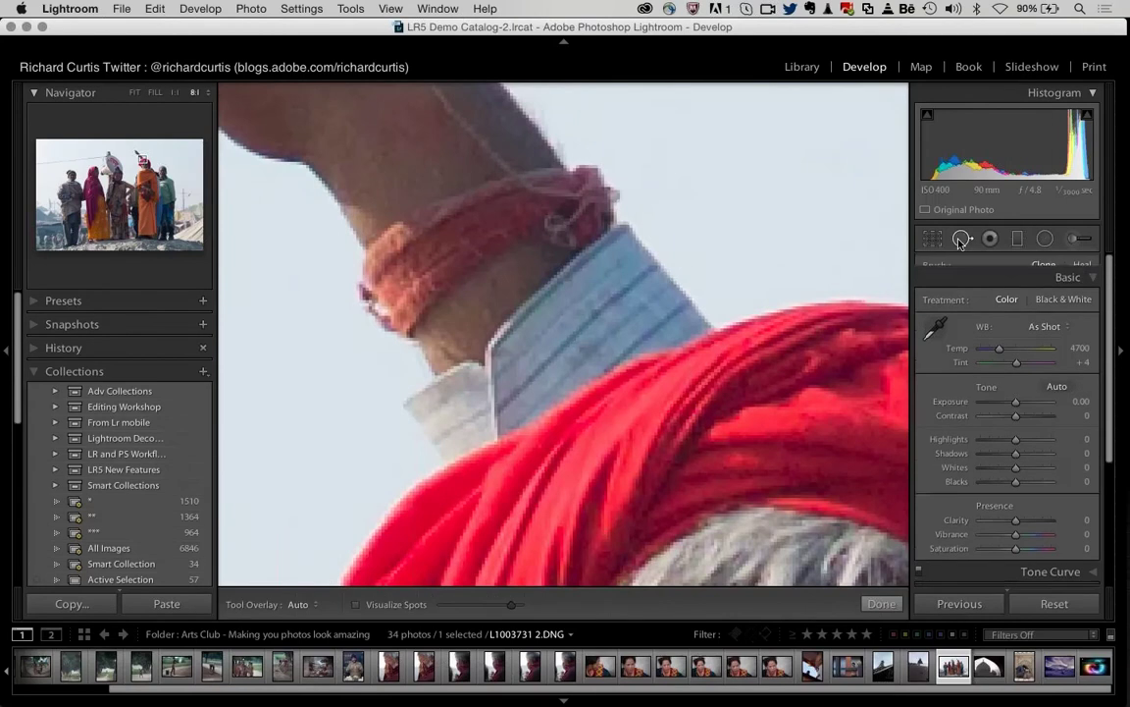
pyautogui.moveTo(1034, 293)
pyautogui.mouseDown()
pyautogui.moveTo(981, 291)
pyautogui.moveTo(979, 304)
pyautogui.mouseUp()
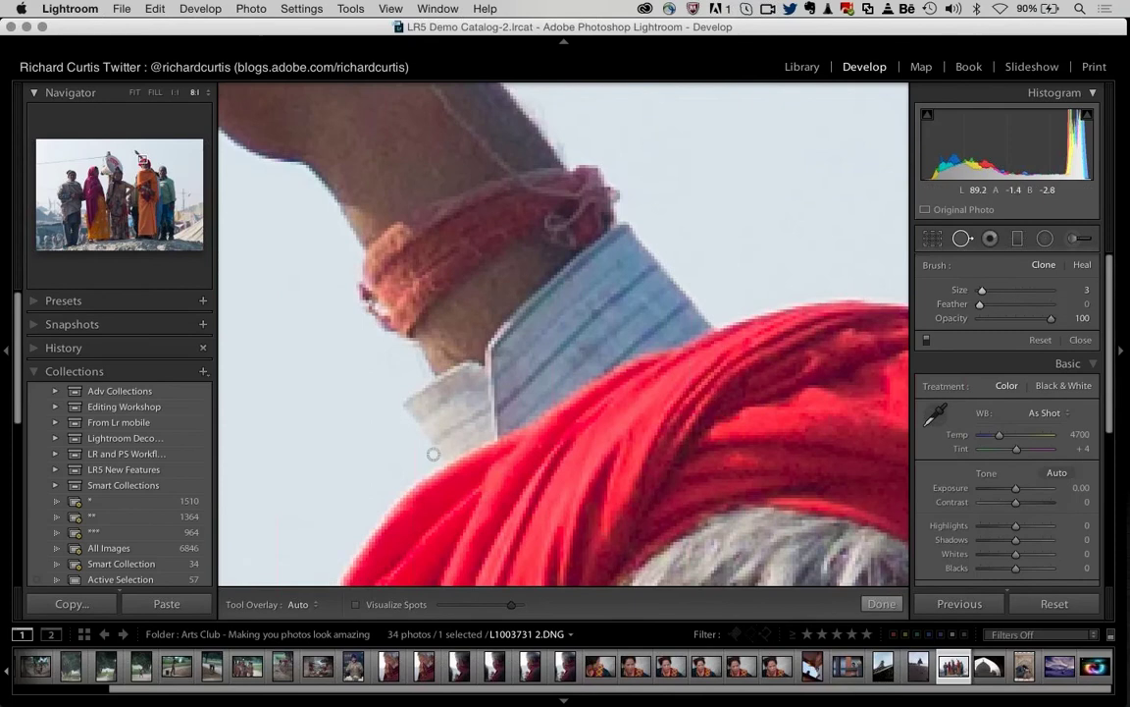
pyautogui.moveTo(433, 458)
pyautogui.mouseDown()
pyautogui.moveTo(635, 349)
pyautogui.moveTo(694, 336)
pyautogui.mouseUp()
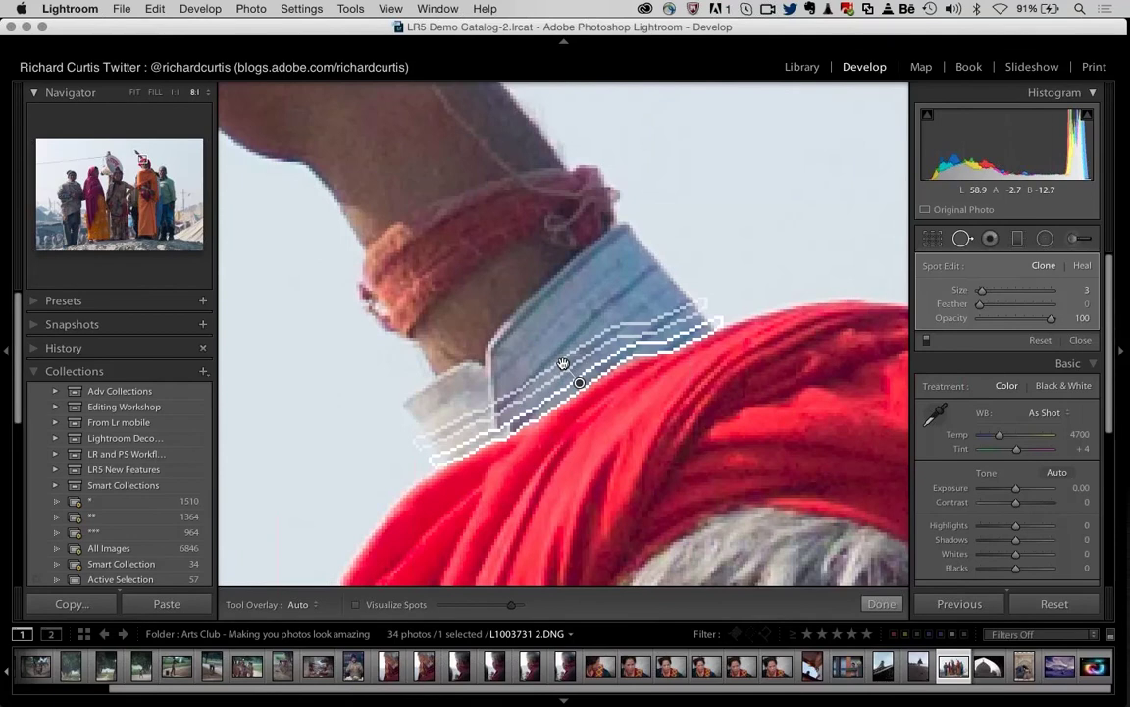
pyautogui.moveTo(559, 365); pyautogui.dragTo(849, 208)
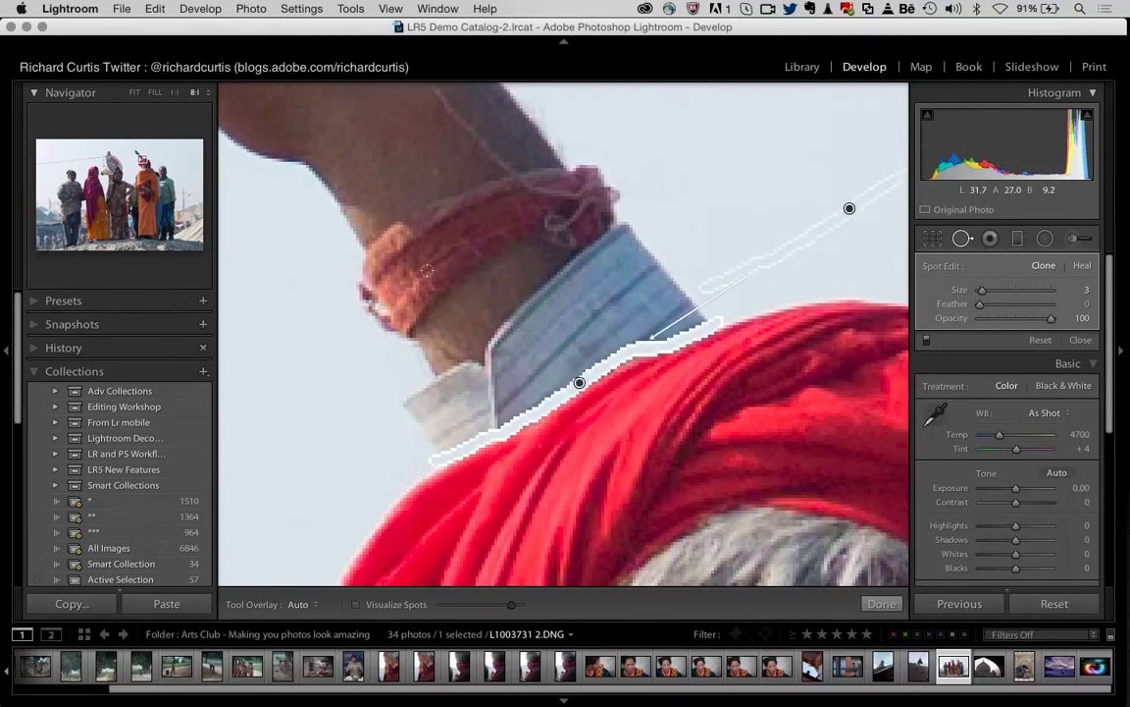
# - Clone clear sky over the man's raised hand and forearm with a size 38 brush
pyautogui.press('super+minus')
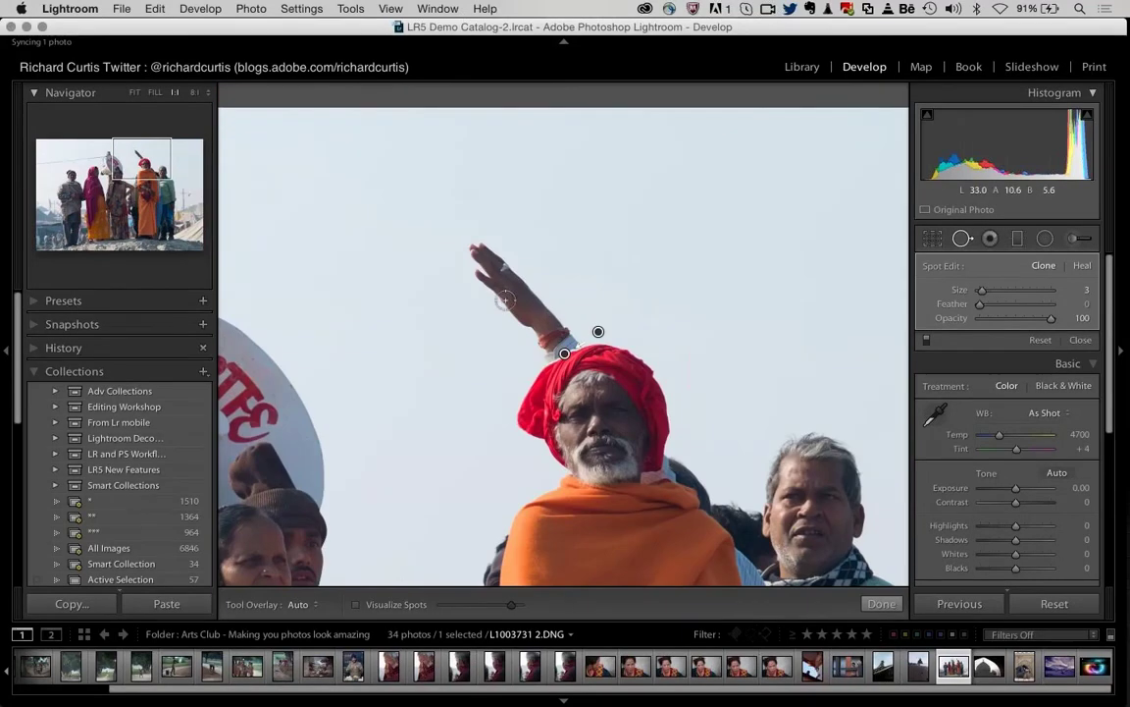
pyautogui.scroll(5, 468, 260)
pyautogui.moveTo(471, 256)
pyautogui.mouseDown()
pyautogui.moveTo(483, 276)
pyautogui.moveTo(502, 267)
pyautogui.moveTo(543, 294)
pyautogui.moveTo(537, 306)
pyautogui.moveTo(553, 317)
pyautogui.moveTo(506, 312)
pyautogui.moveTo(560, 338)
pyautogui.mouseUp()
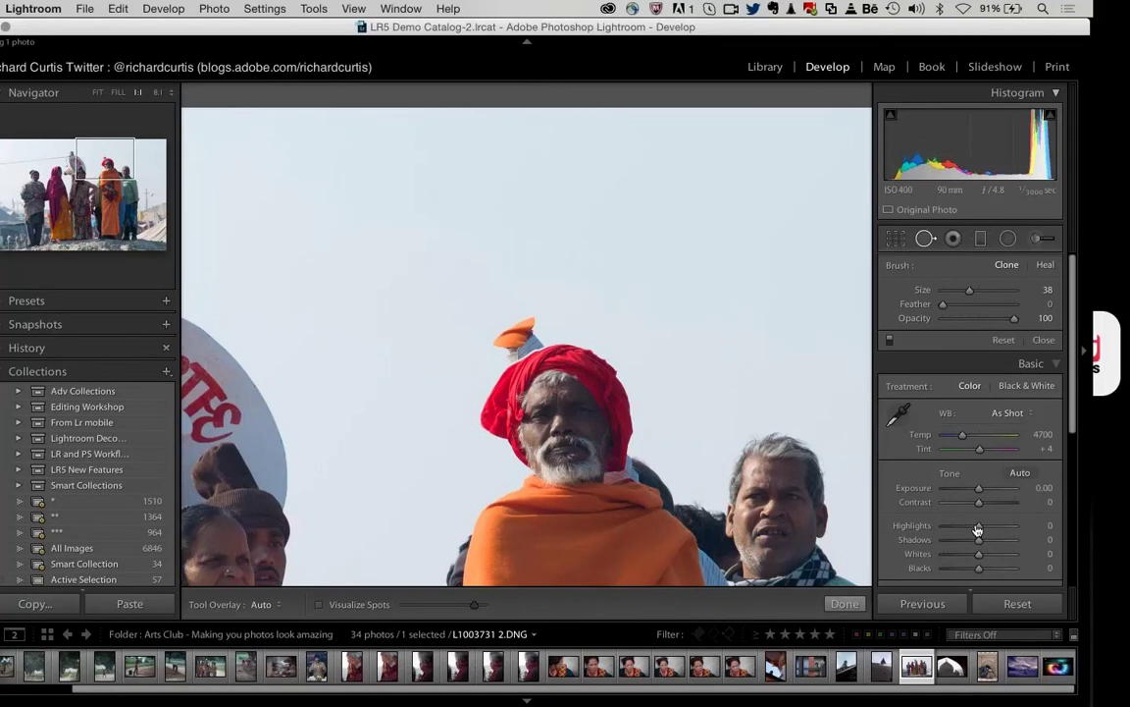
pyautogui.press('F12')
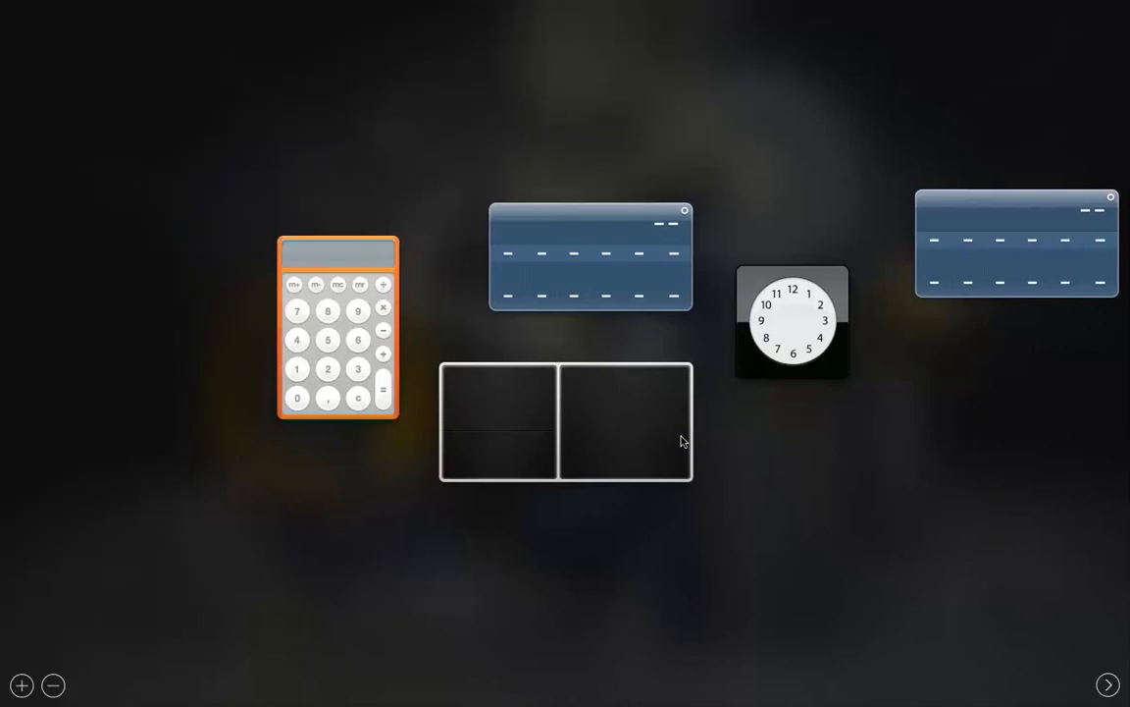
pyautogui.press('F12')
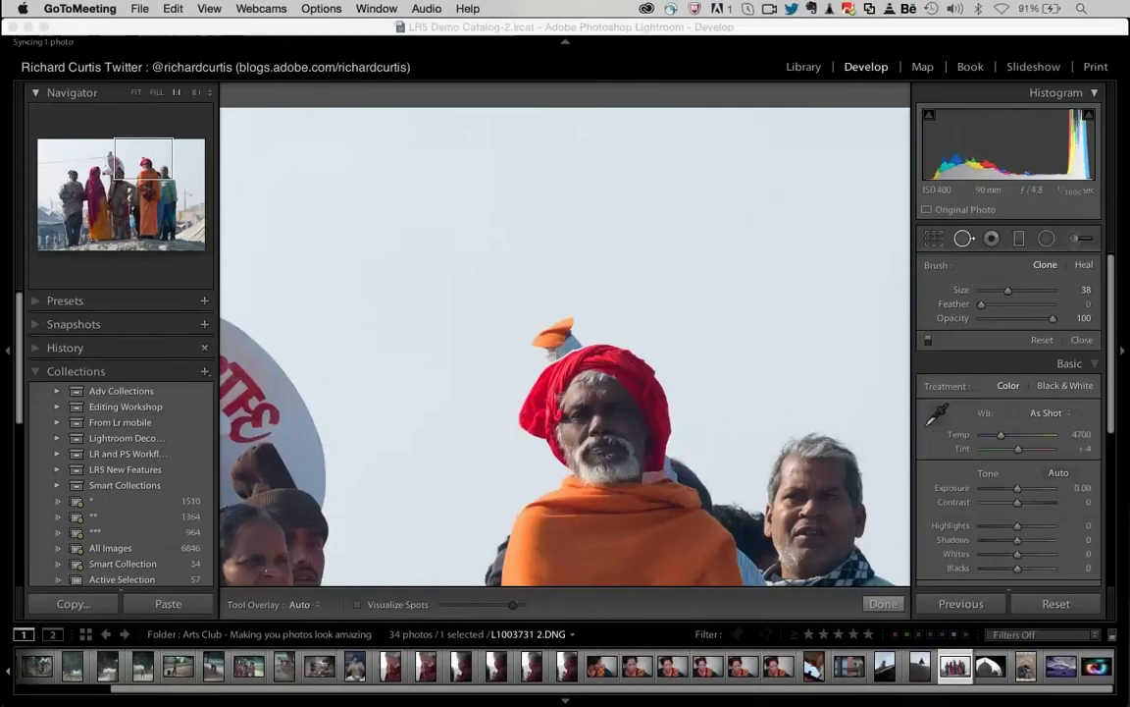
pyautogui.click(513, 294)
pyautogui.moveTo(500, 470); pyautogui.dragTo(446, 376)
# - Magnify to 4:1 and clone clear sky over the leftover wrist and sleeve above the turban with a size 23 brush
pyautogui.click(203, 93)
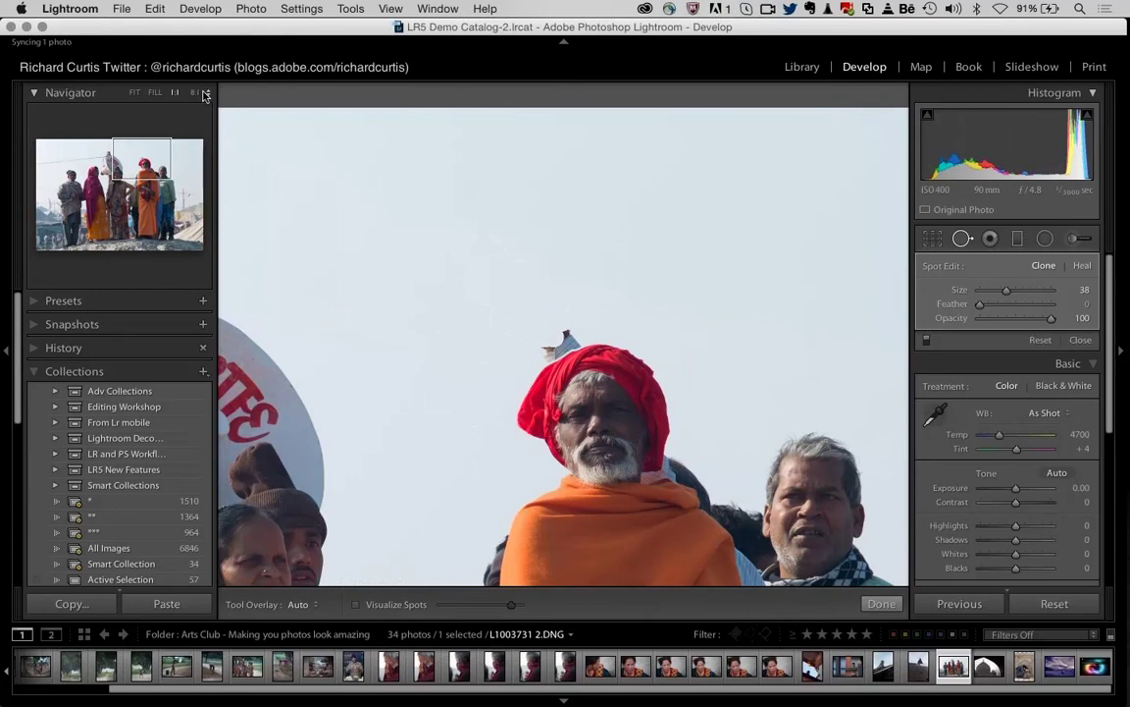
pyautogui.click(205, 92)
pyautogui.click(217, 183)
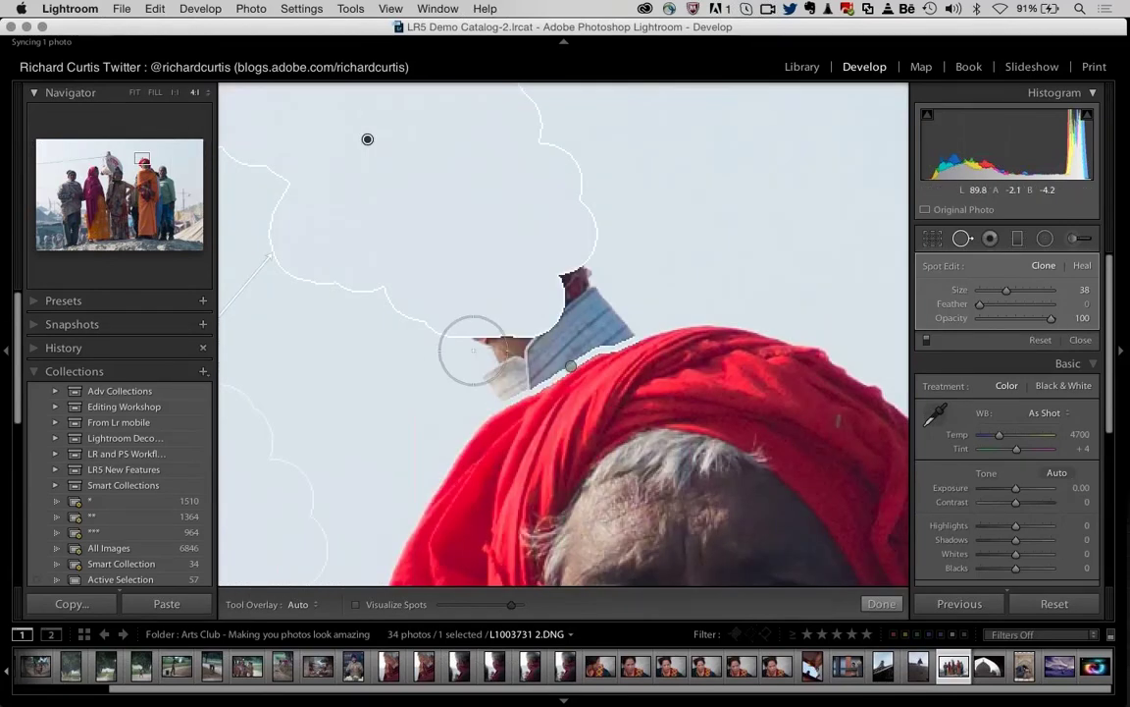
pyautogui.moveTo(498, 335)
pyautogui.mouseDown()
pyautogui.moveTo(476, 358)
pyautogui.moveTo(545, 323)
pyautogui.moveTo(505, 299)
pyautogui.moveTo(497, 379)
pyautogui.moveTo(631, 308)
pyautogui.mouseUp()
pyautogui.moveTo(468, 243)
pyautogui.mouseDown()
pyautogui.moveTo(520, 243)
pyautogui.moveTo(670, 183)
pyautogui.mouseUp()
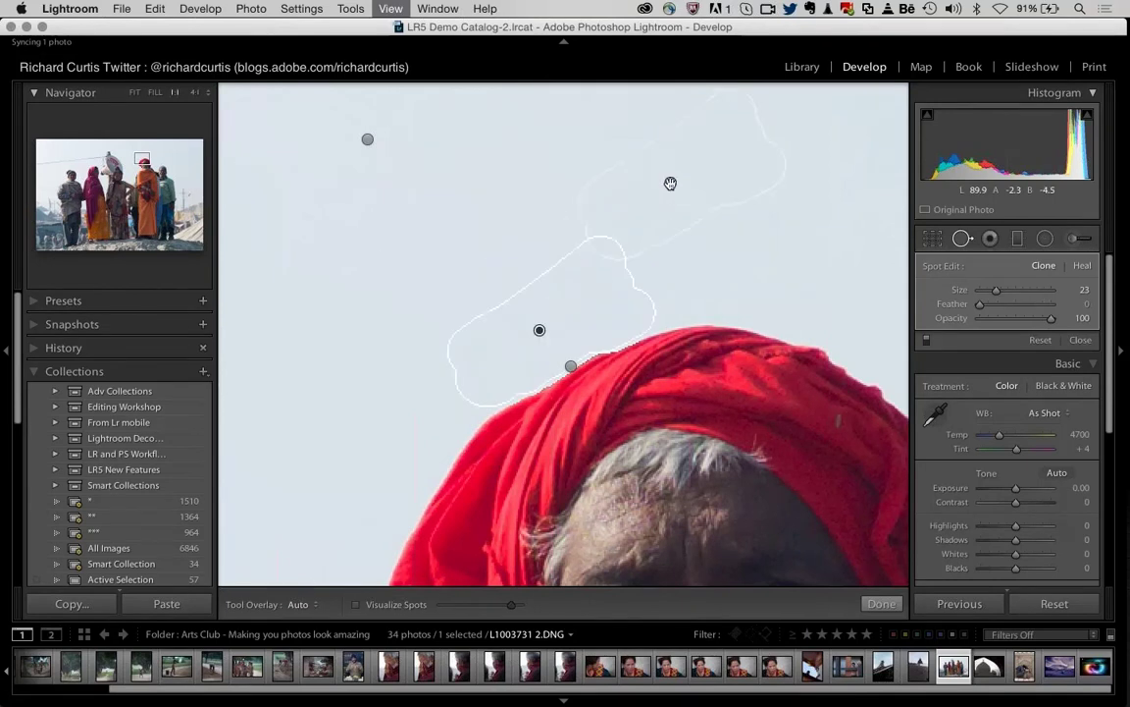
pyautogui.press('z')
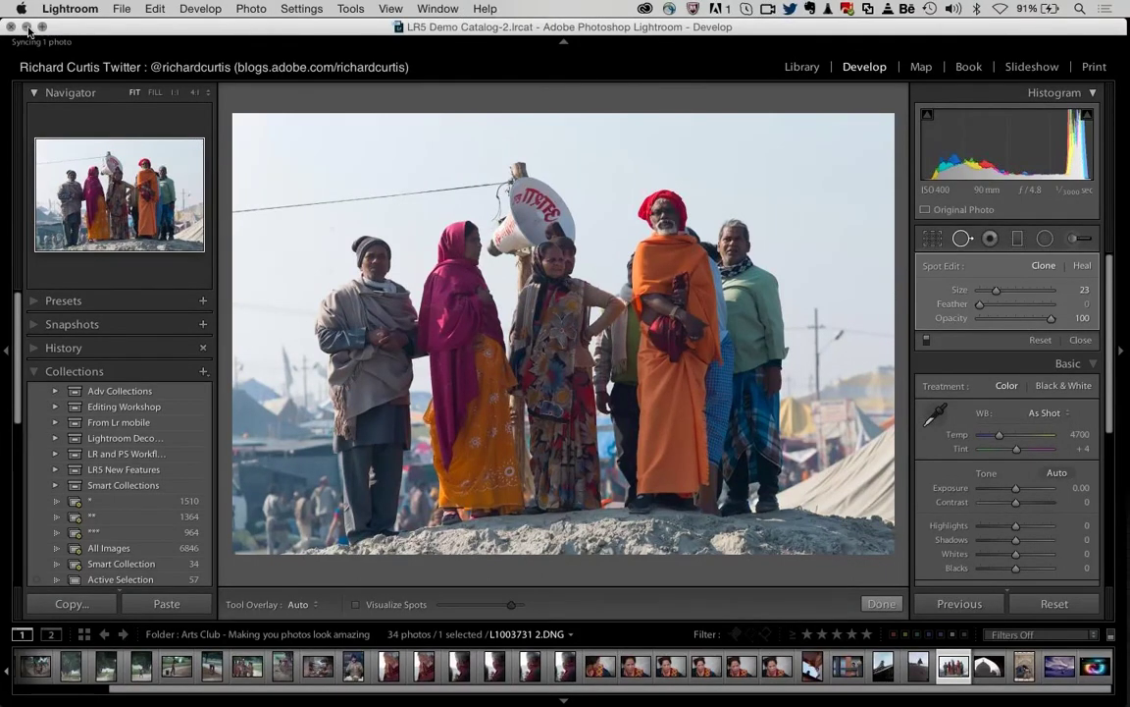
# - Switch to PowerPoint, present the Take aways slide of DataColor.pptx full screen, and minimize the presentation window
pyautogui.moveTo(1126, 355)
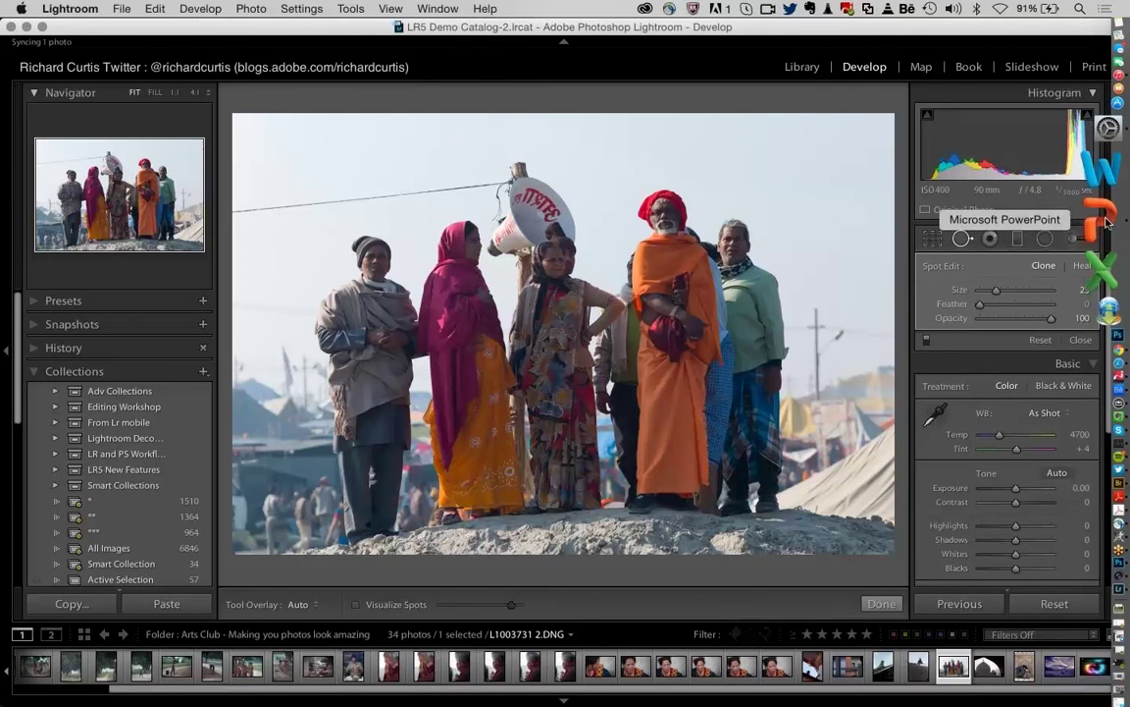
pyautogui.click(1107, 224)
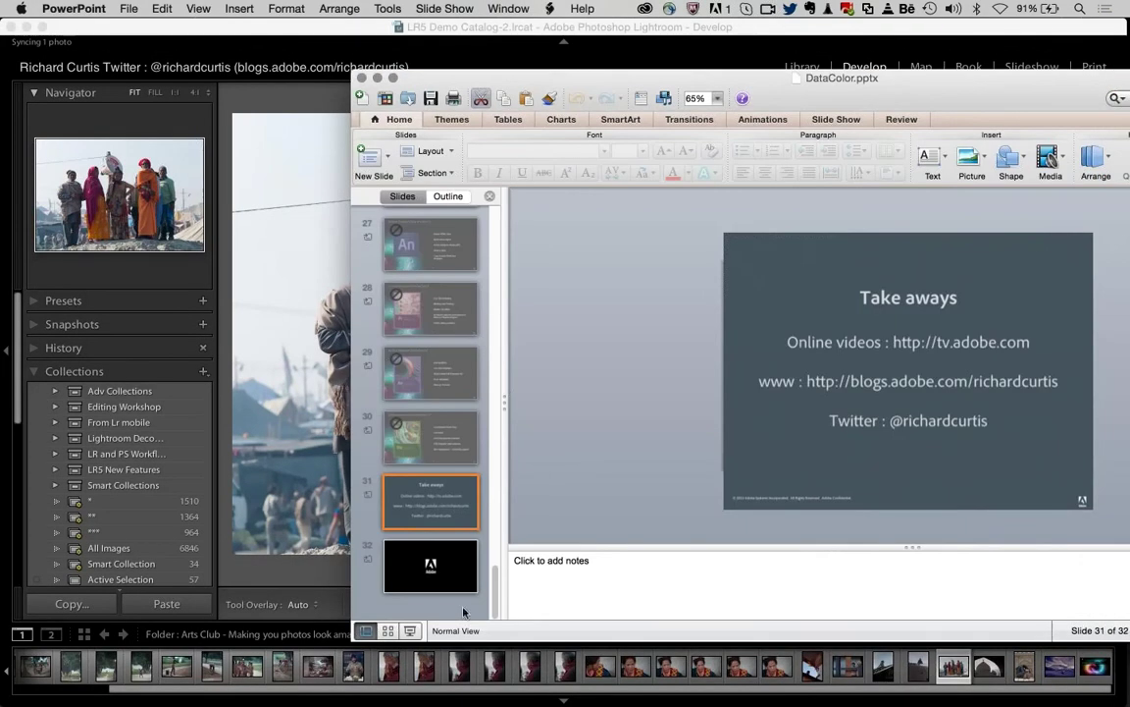
pyautogui.click(413, 636)
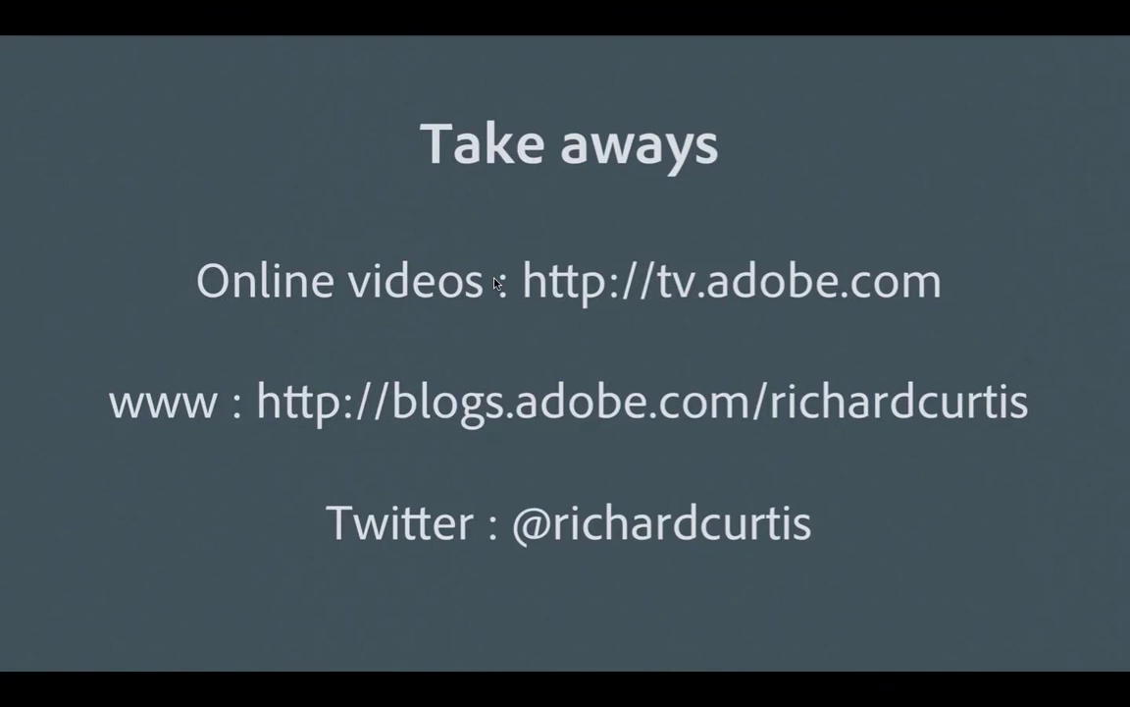
pyautogui.press('Escape')
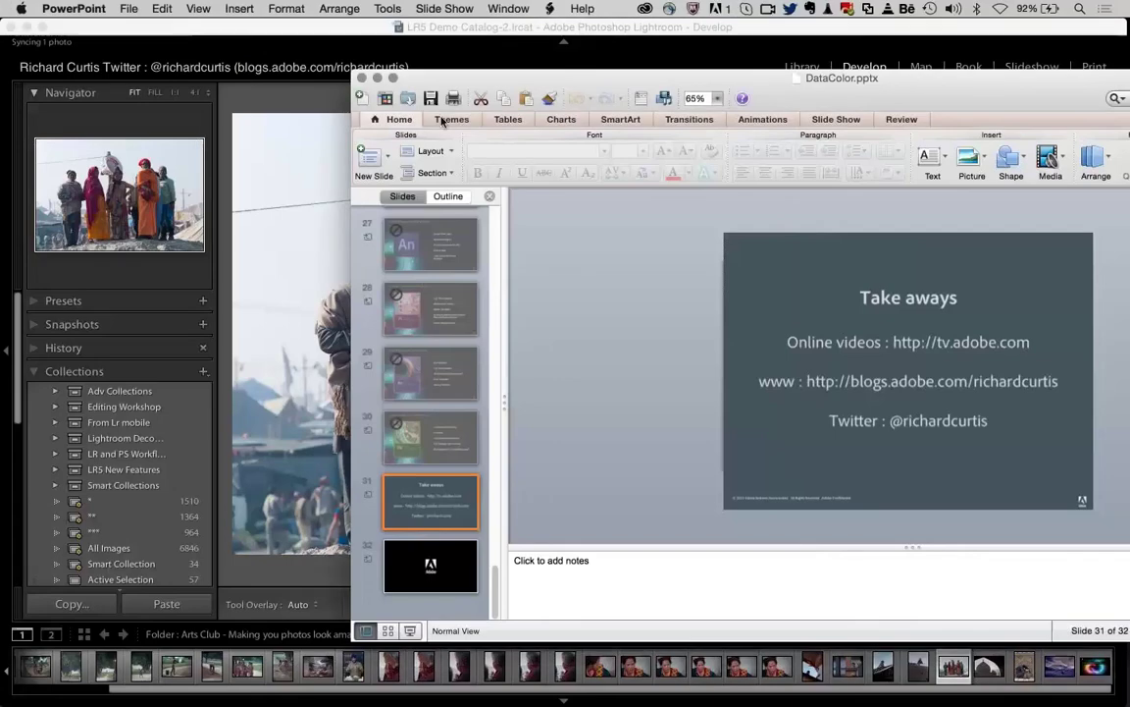
pyautogui.click(377, 78)
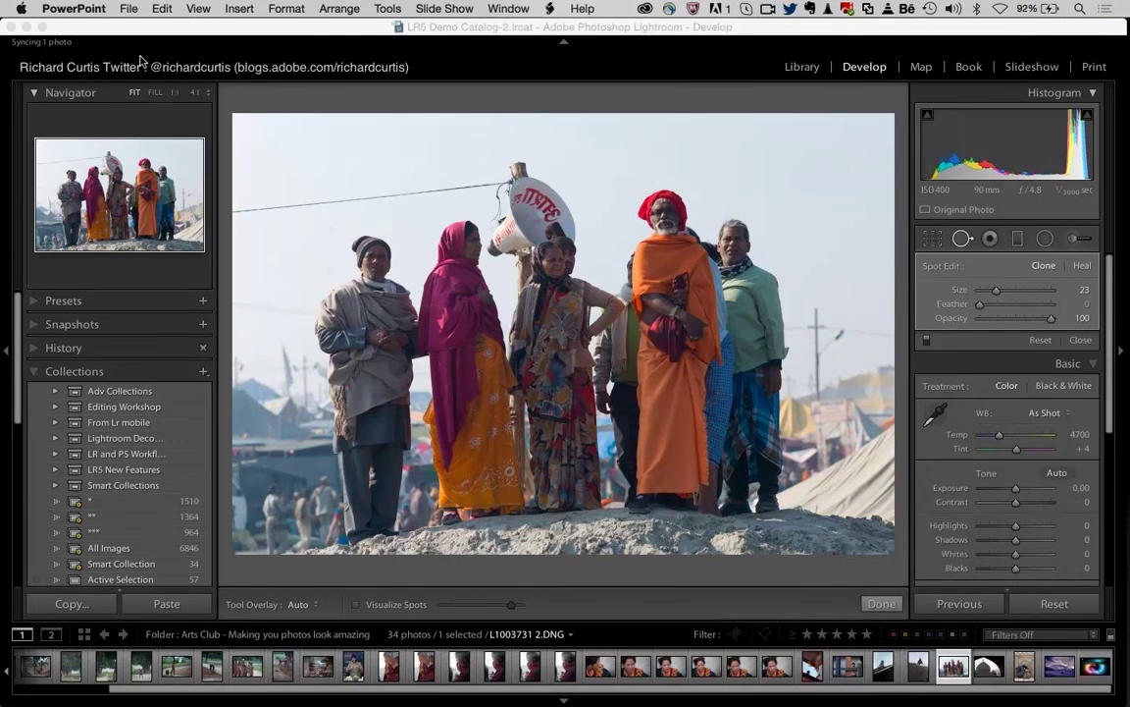
# - Play the Capture - Mini.key presentation in Keynote from slide 16, the ideal-world workflow diagram
pyautogui.moveTo(62, 27); pyautogui.dragTo(227, 44)
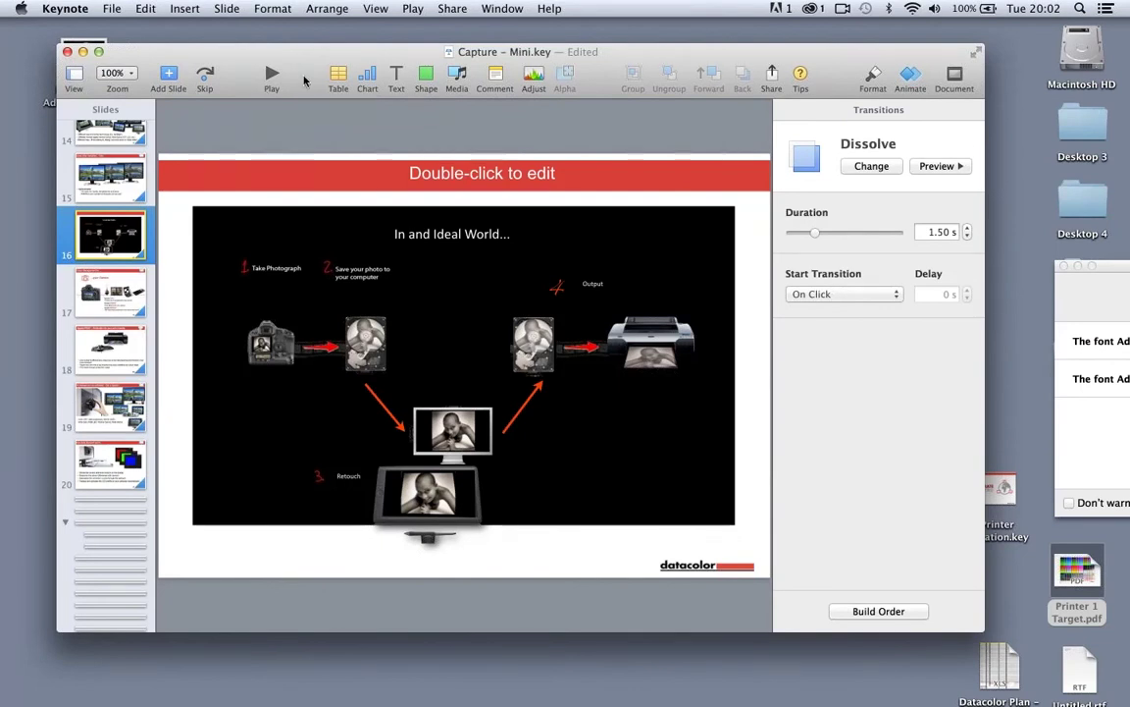
pyautogui.click(272, 75)
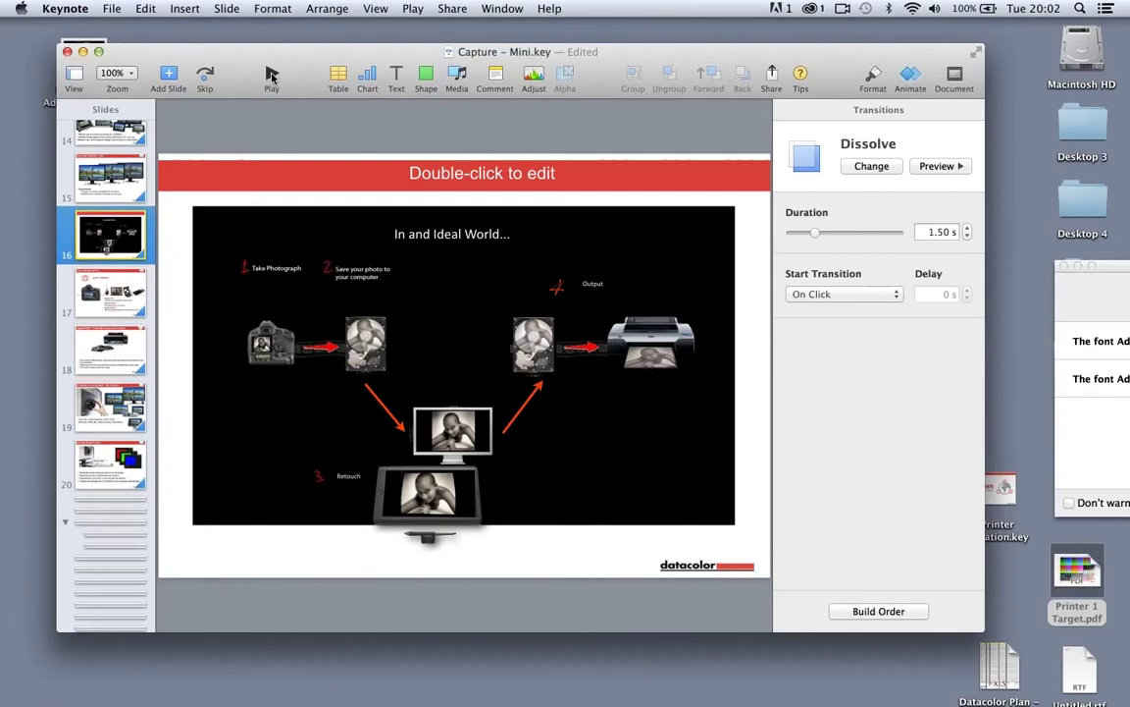